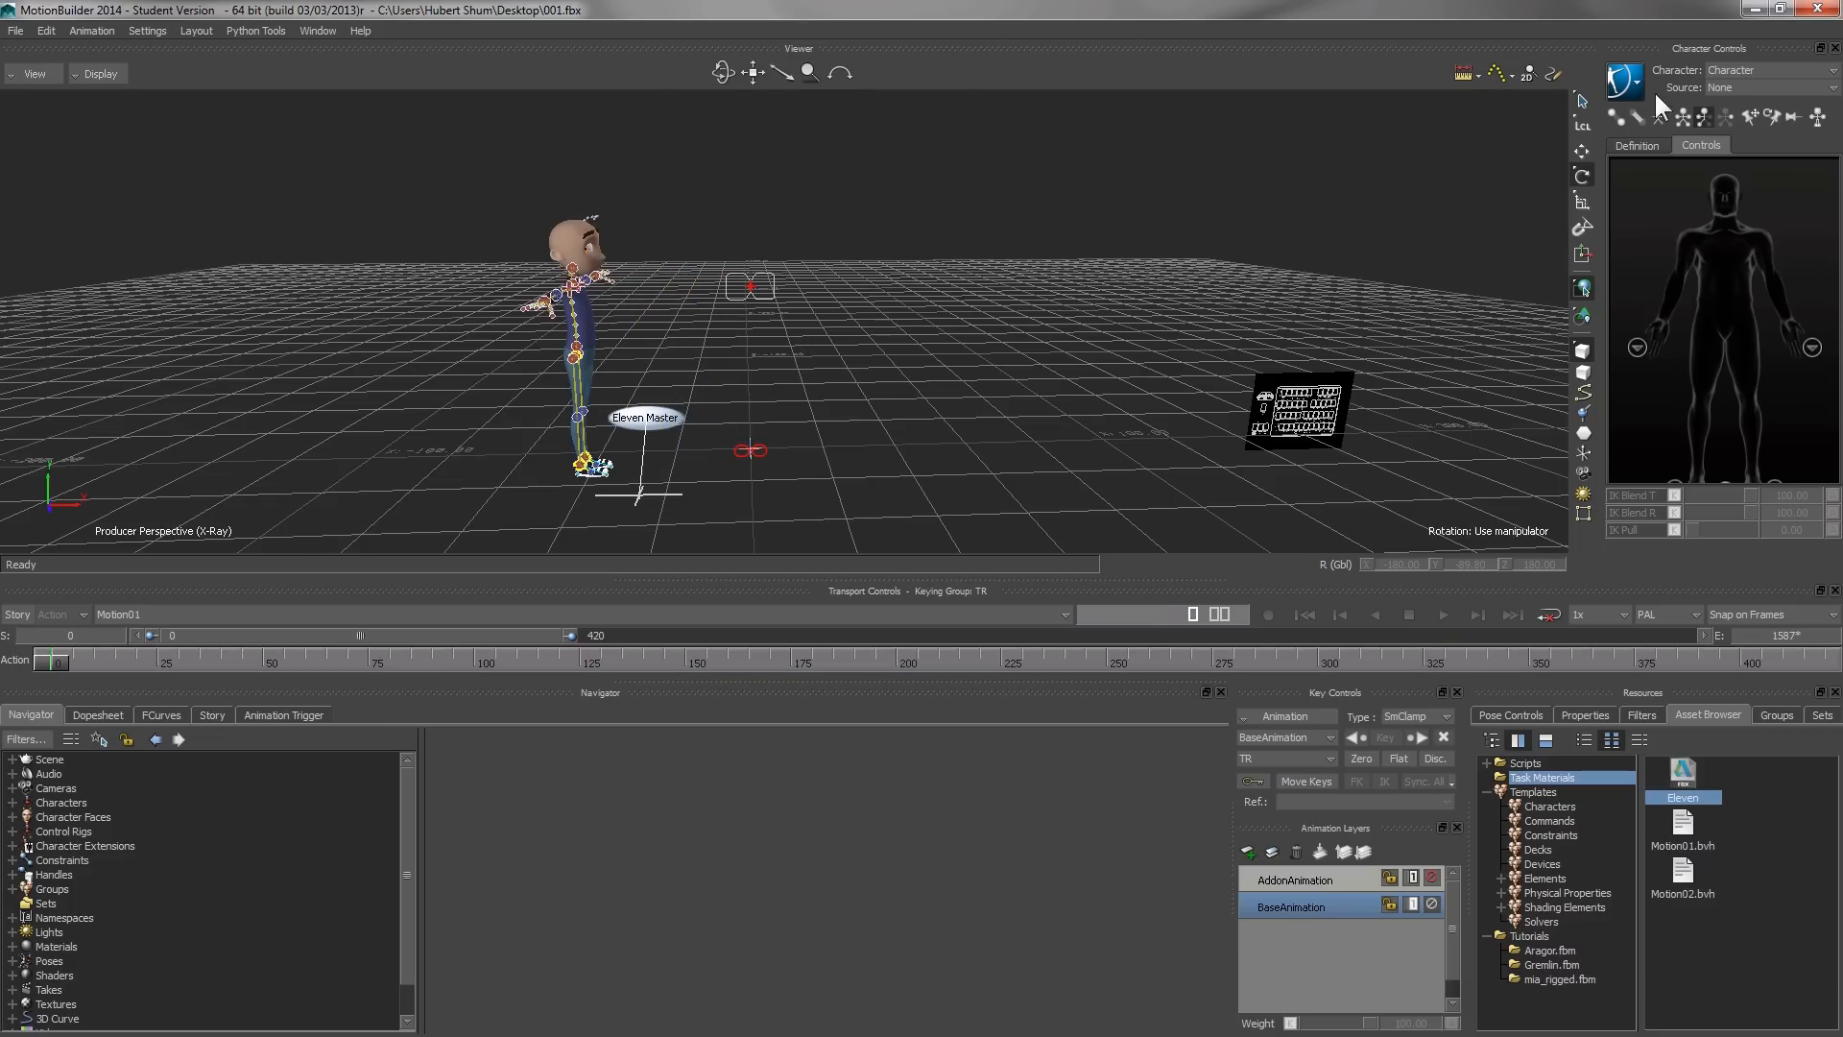
- Show the skeleton of the character named Character and frame the whole scene in the viewer
{"action": "left_click", "coordinate": [1623, 84]}
{"action": "left_click", "coordinate": [1744, 70]}
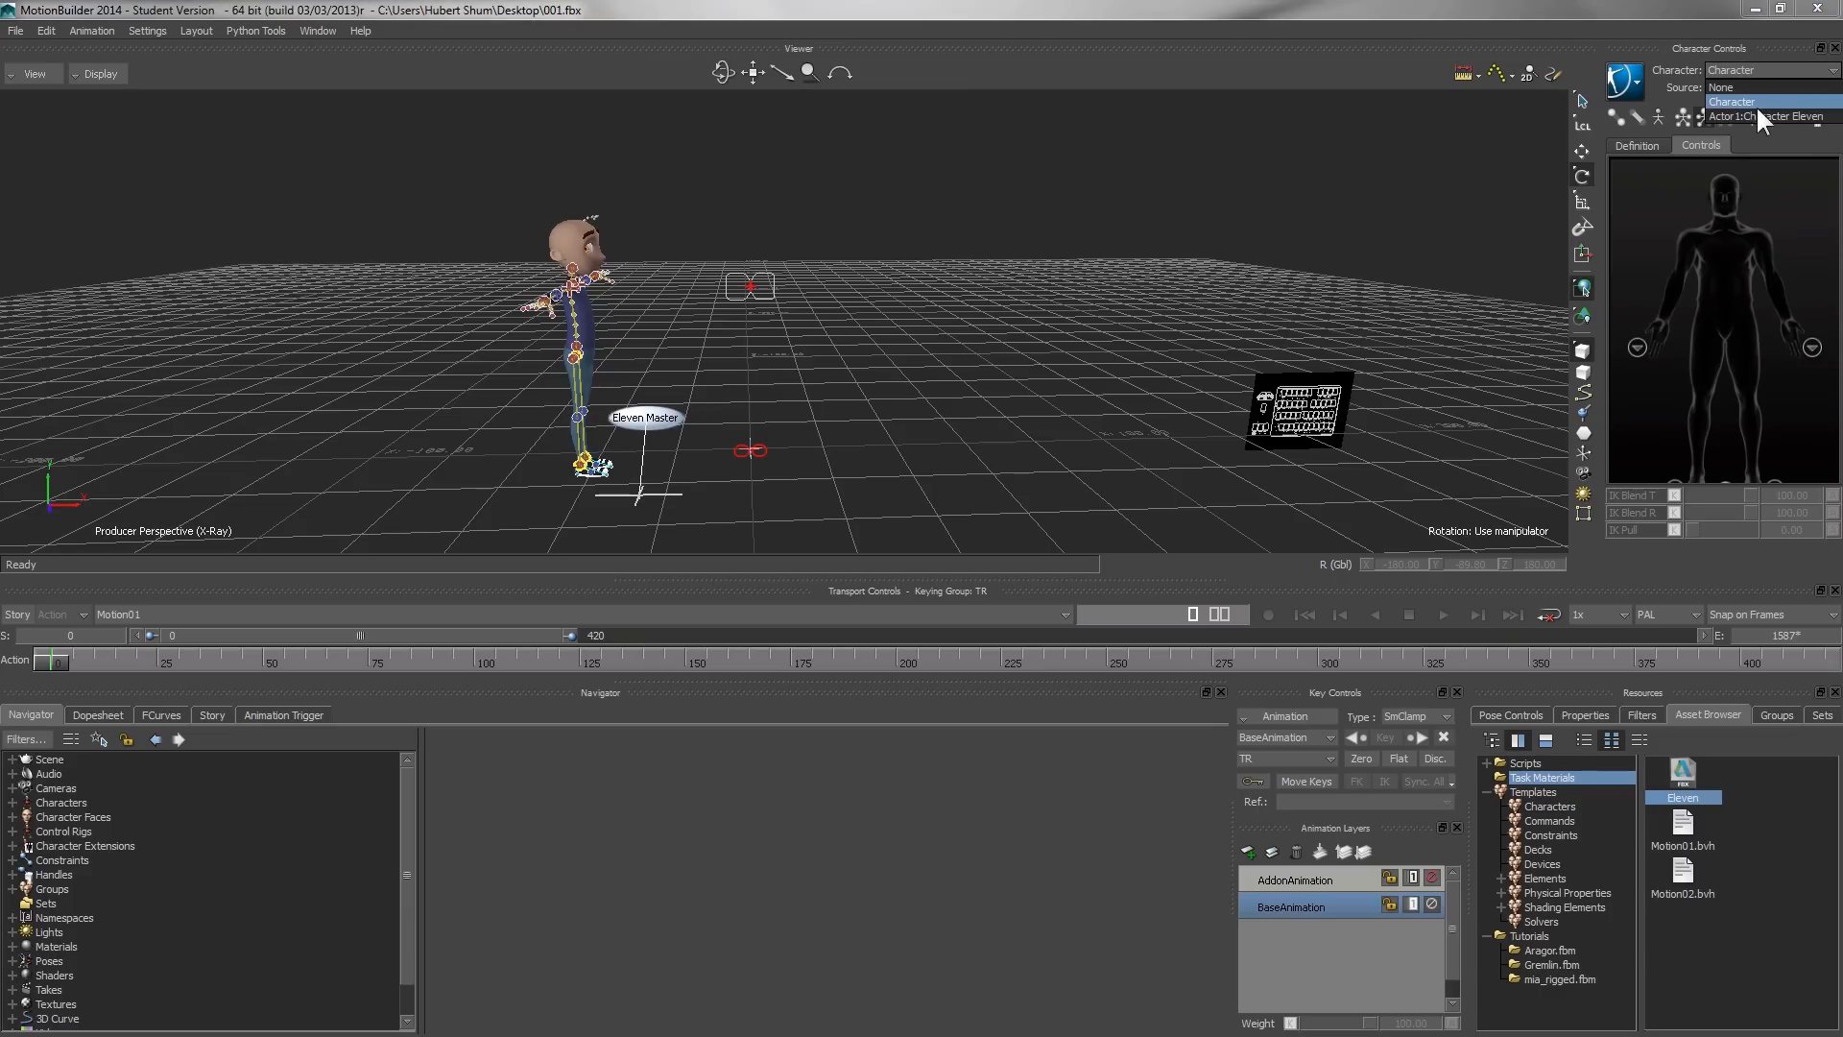
{"action": "left_click", "coordinate": [1753, 100]}
{"action": "left_click", "coordinate": [1642, 86]}
{"action": "mouse_move", "coordinate": [1663, 213]}
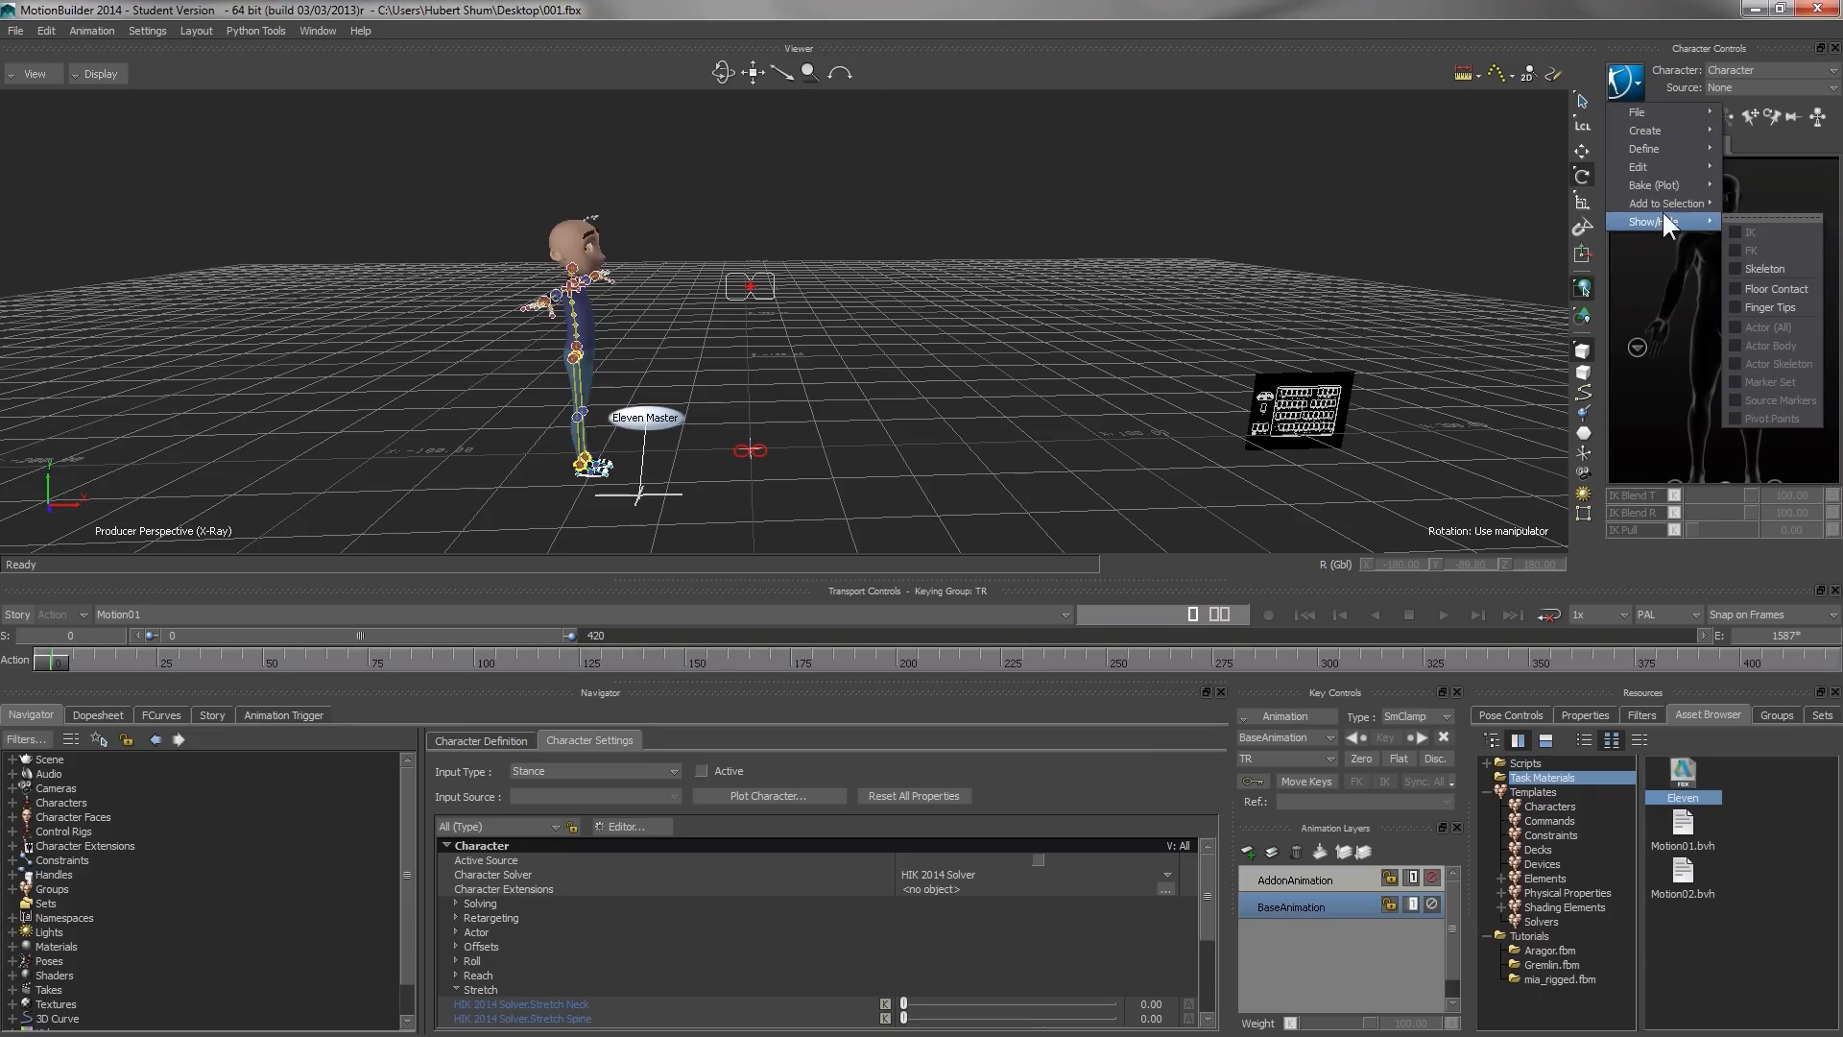
{"action": "left_click", "coordinate": [1743, 263]}
{"action": "mouse_move", "coordinate": [52, 662]}
{"action": "left_mouse_down"}
{"action": "mouse_move", "coordinate": [374, 658]}
{"action": "mouse_move", "coordinate": [91, 642]}
{"action": "mouse_move", "coordinate": [549, 695]}
{"action": "mouse_move", "coordinate": [41, 659]}
{"action": "mouse_move", "coordinate": [559, 678]}
{"action": "mouse_move", "coordinate": [25, 657]}
{"action": "left_mouse_up"}
{"action": "key", "text": "a"}
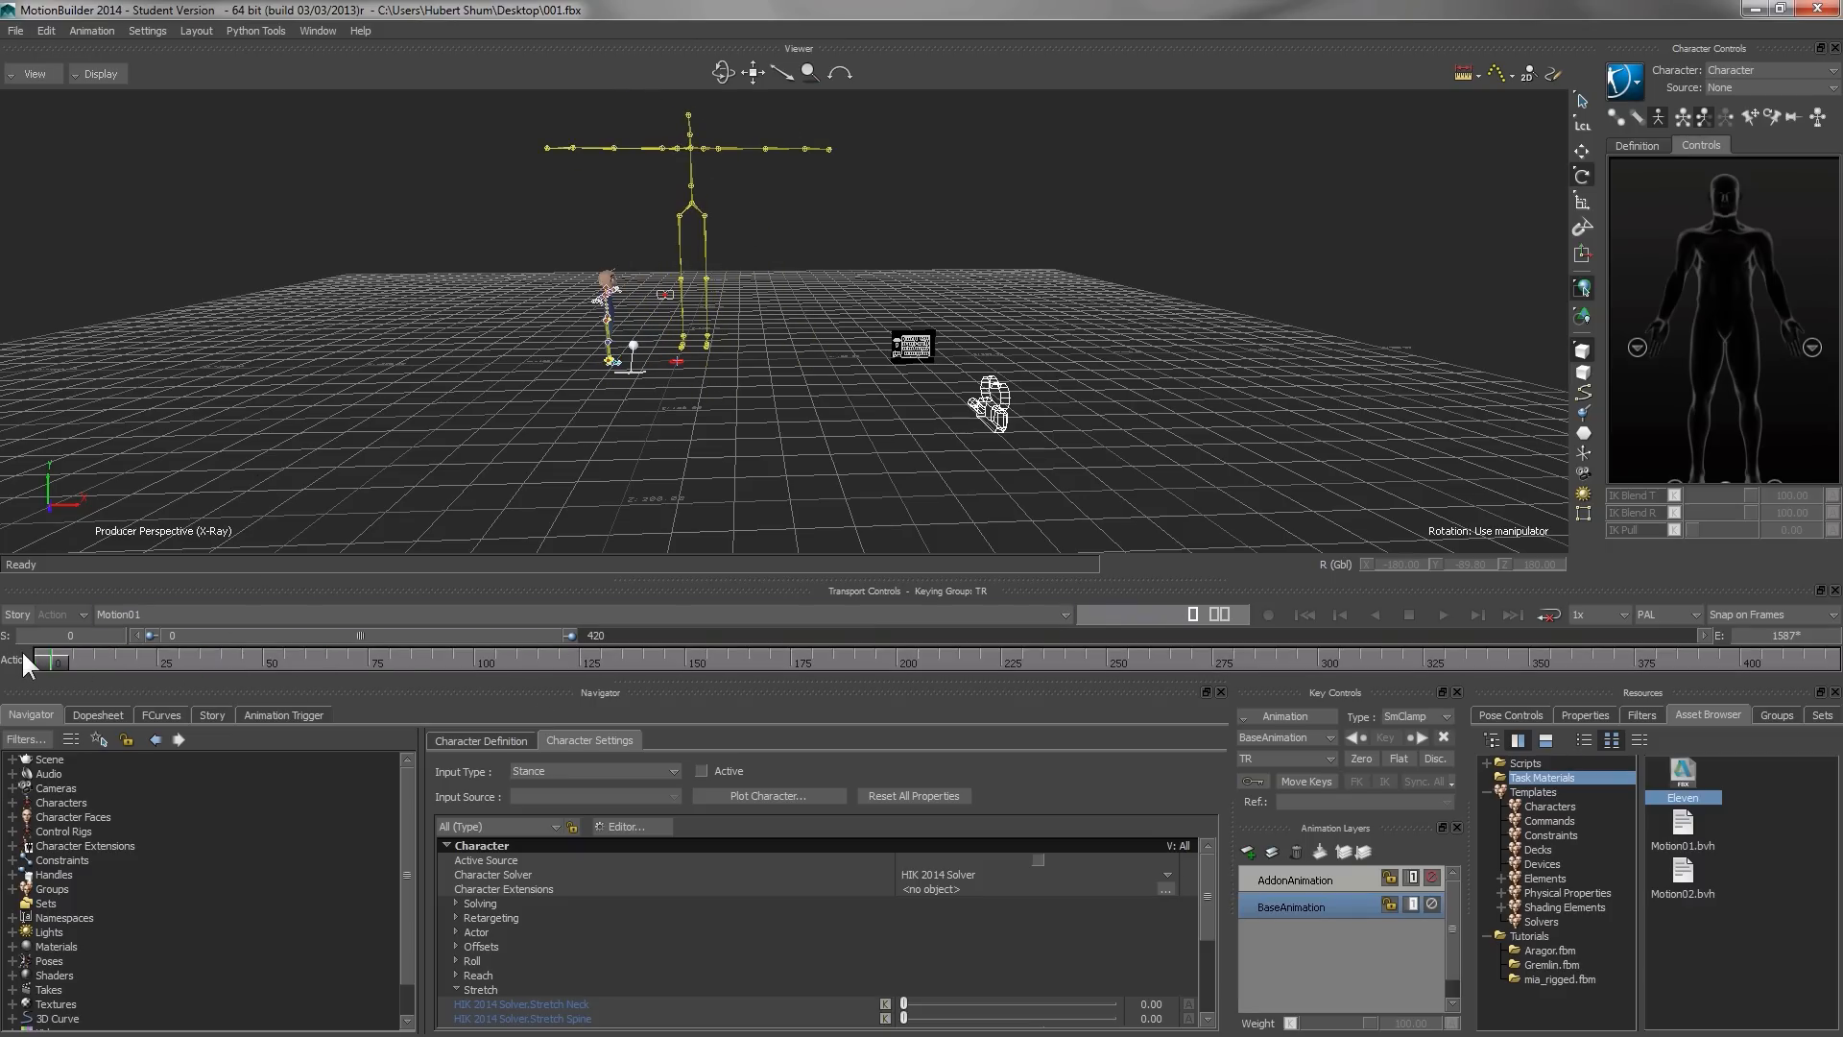
- Import the motion file Motion02.bvh into the existing Motion01 take and scrub the start of the animation
{"action": "left_click", "coordinate": [14, 31]}
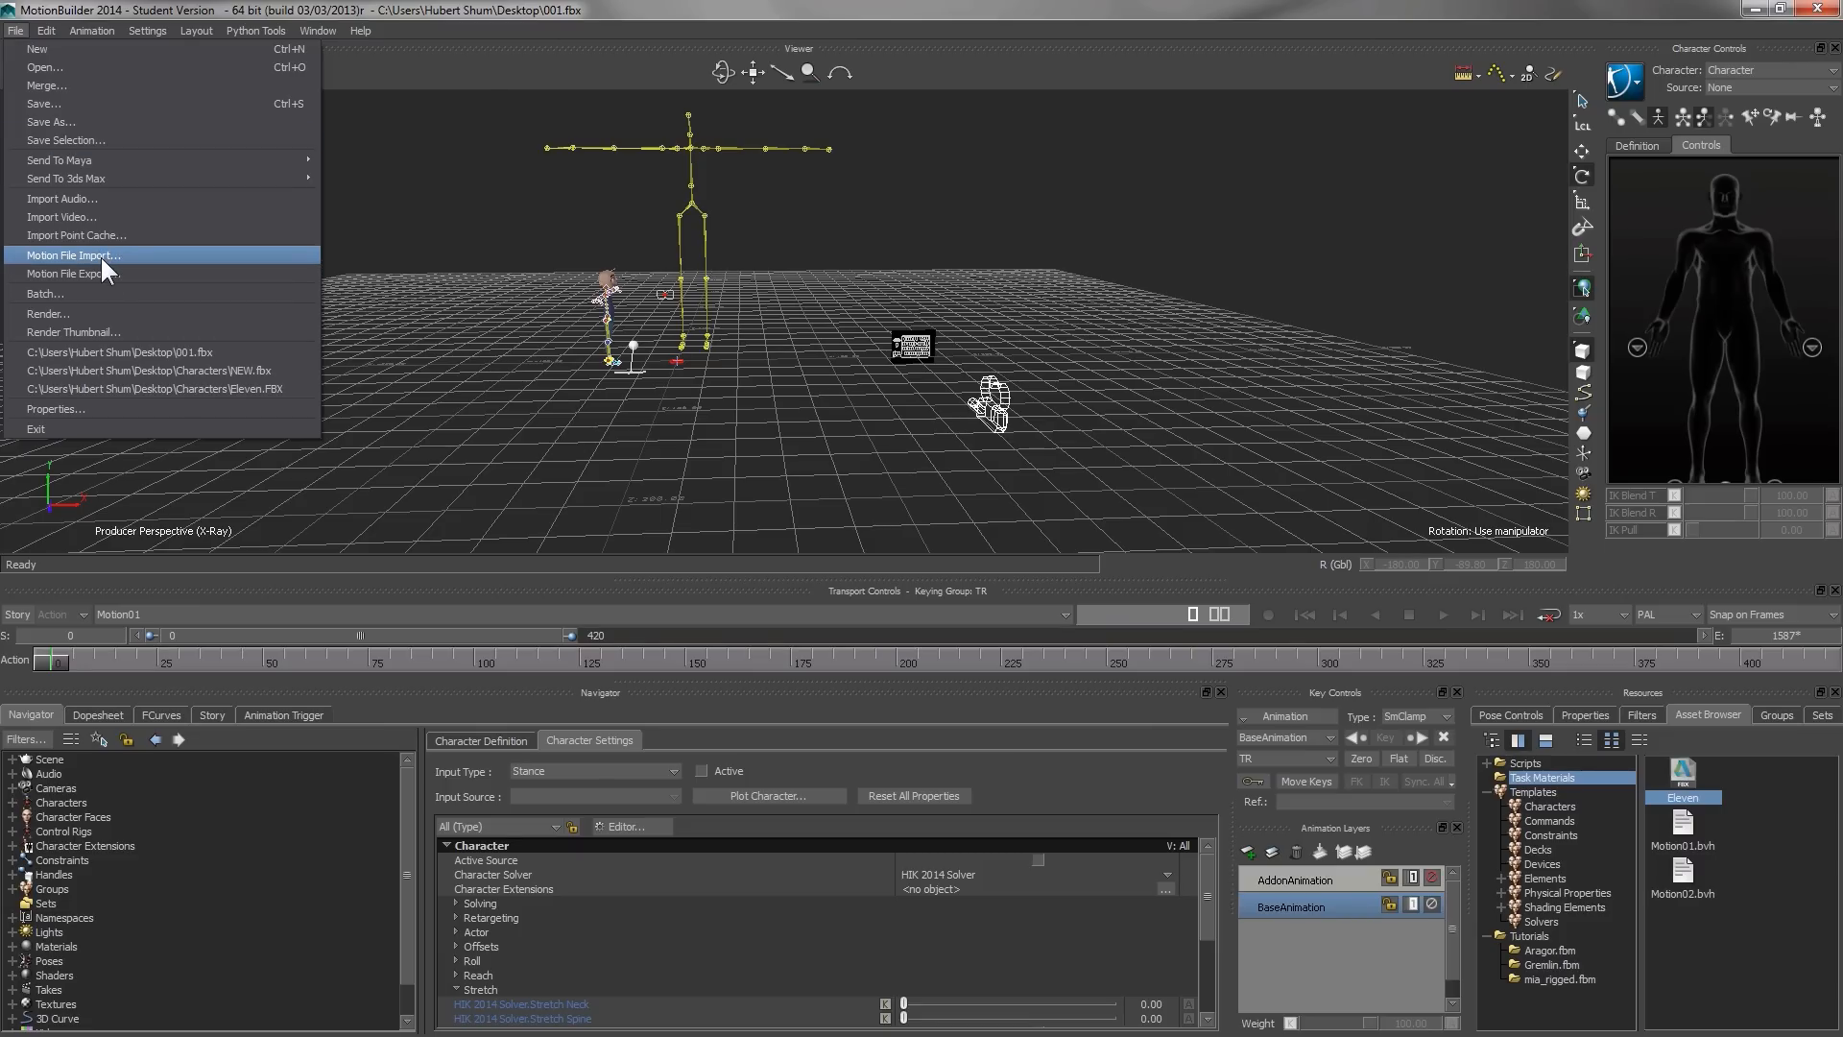
{"action": "left_click", "coordinate": [100, 256]}
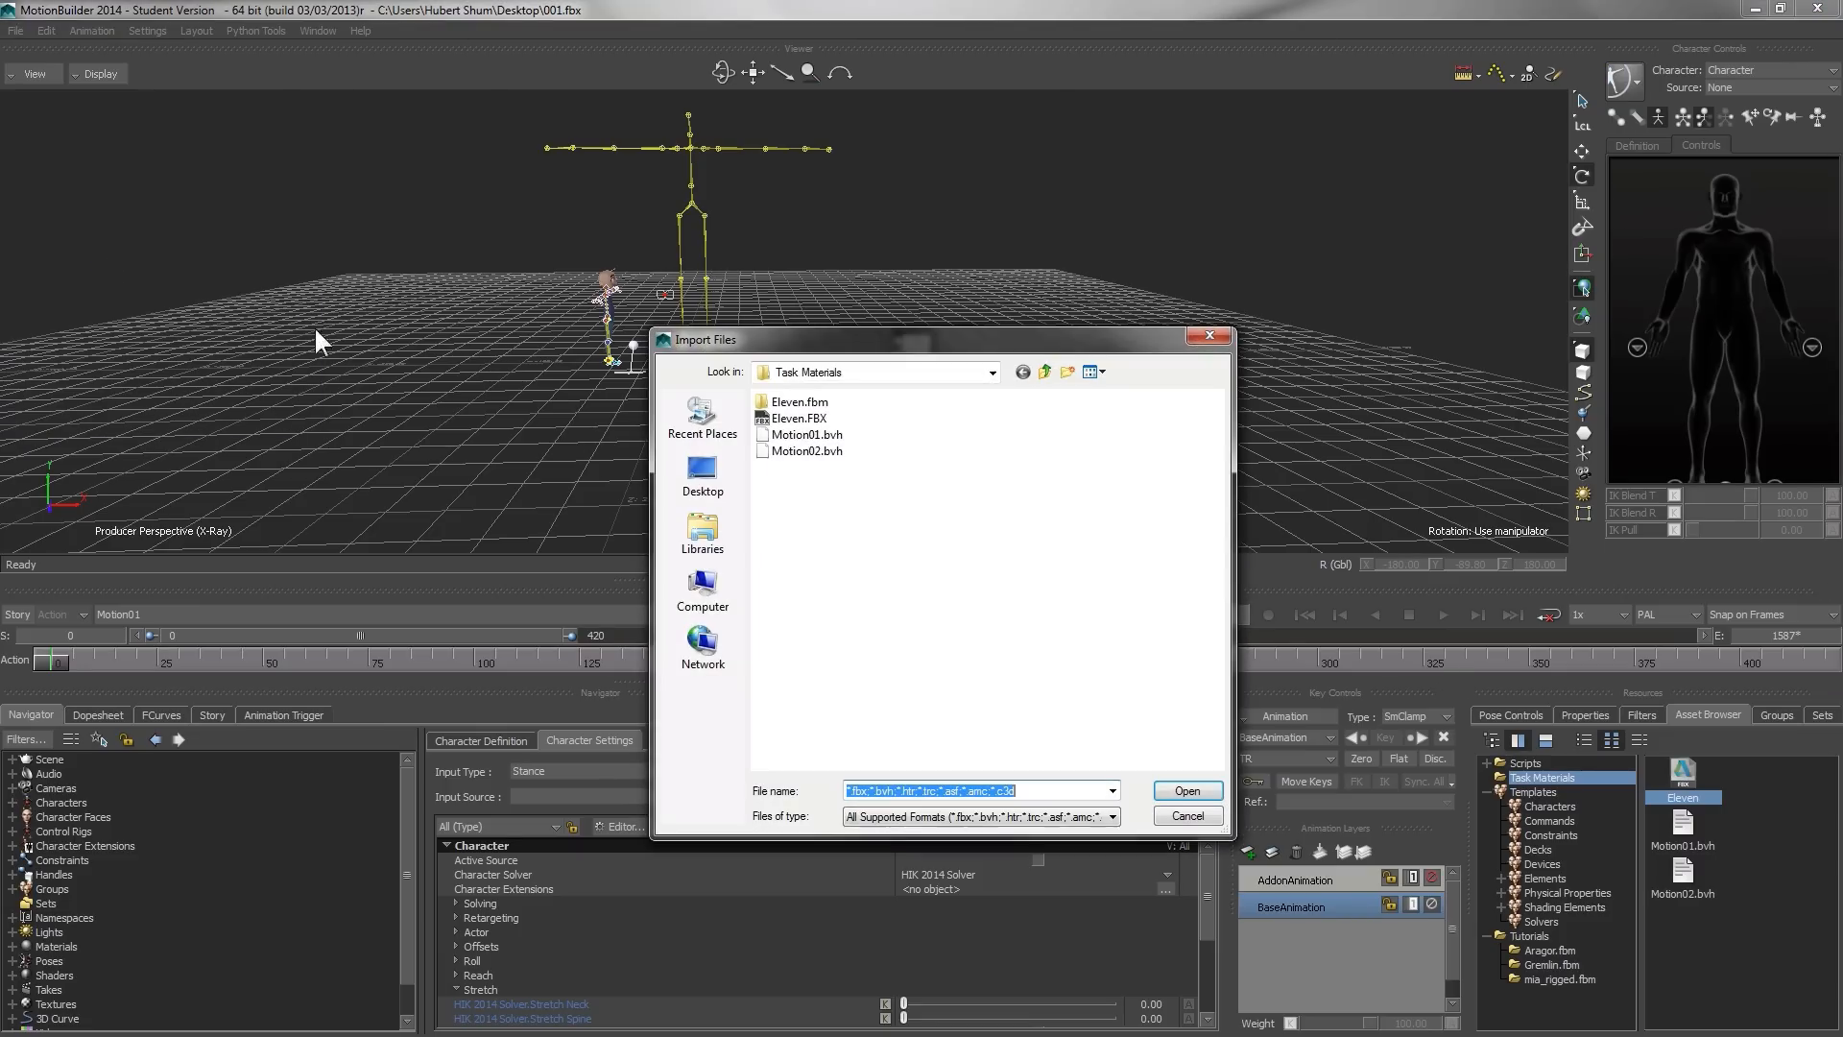
{"action": "double_click", "coordinate": [808, 451]}
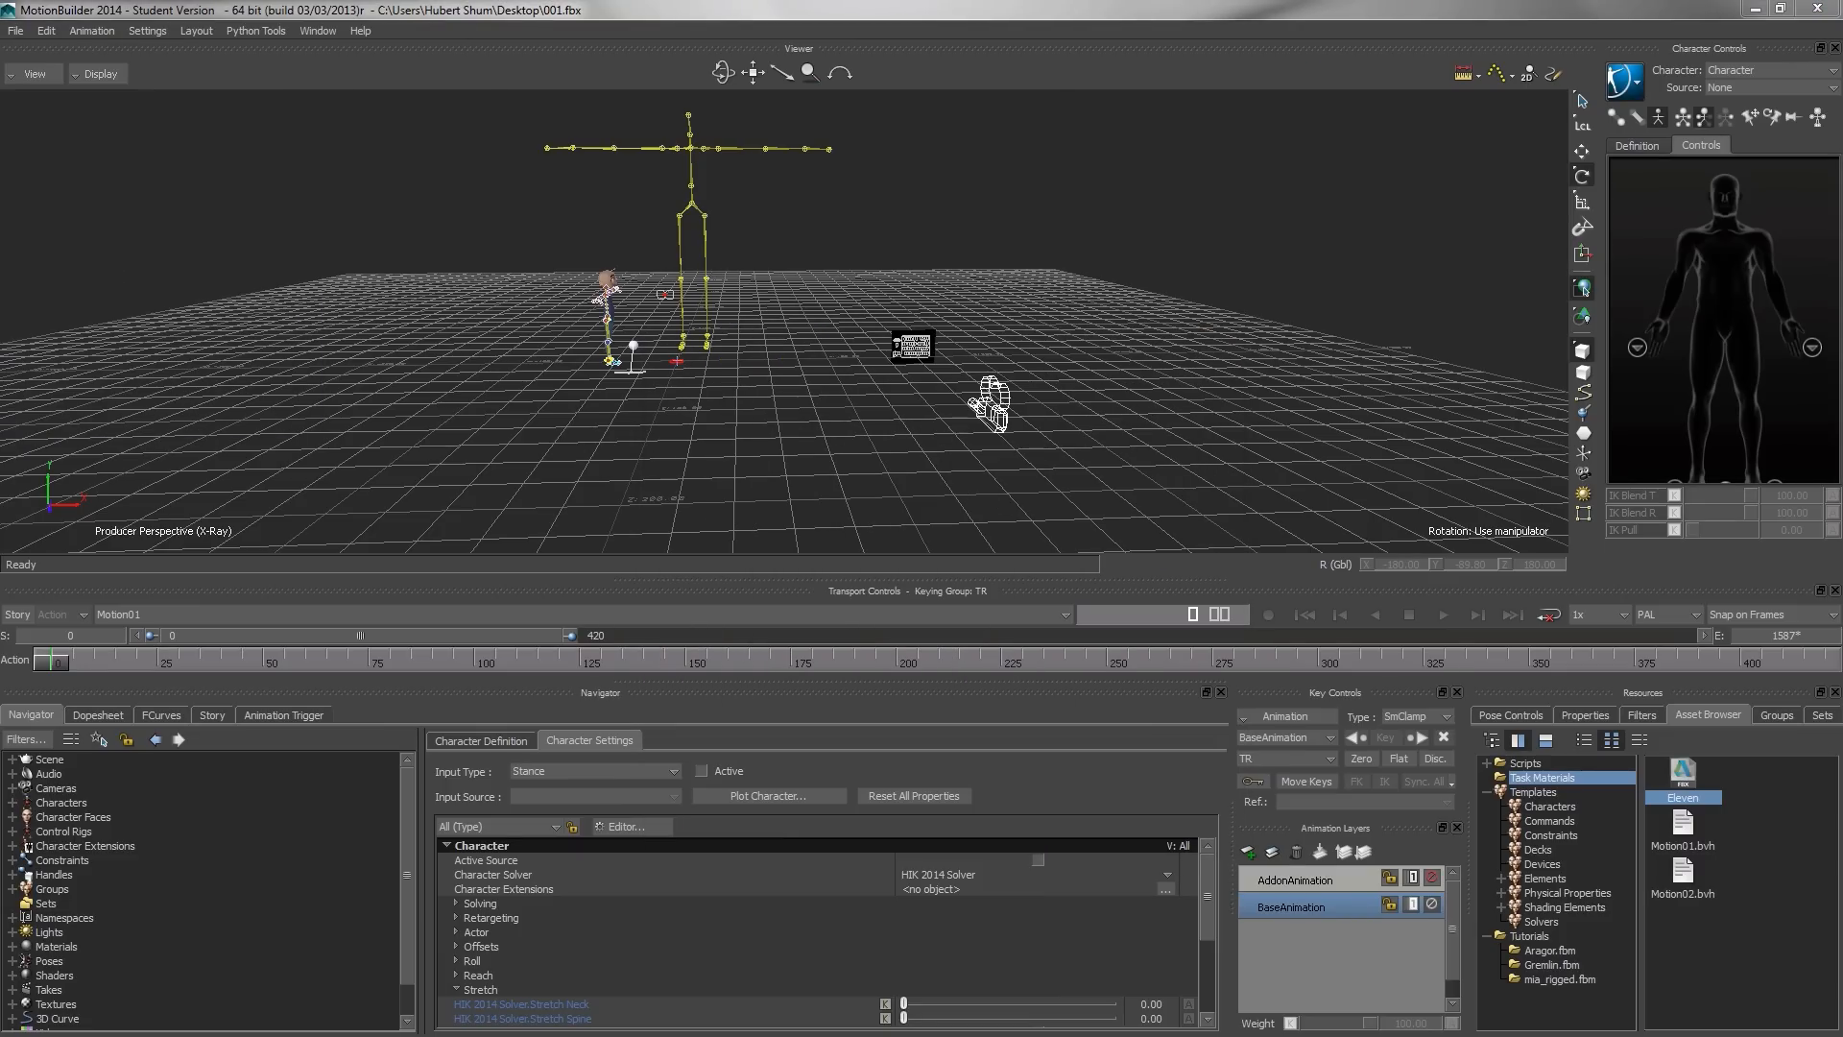
{"action": "left_click_drag", "start_coordinate": [688, 165], "coordinate": [355, 217]}
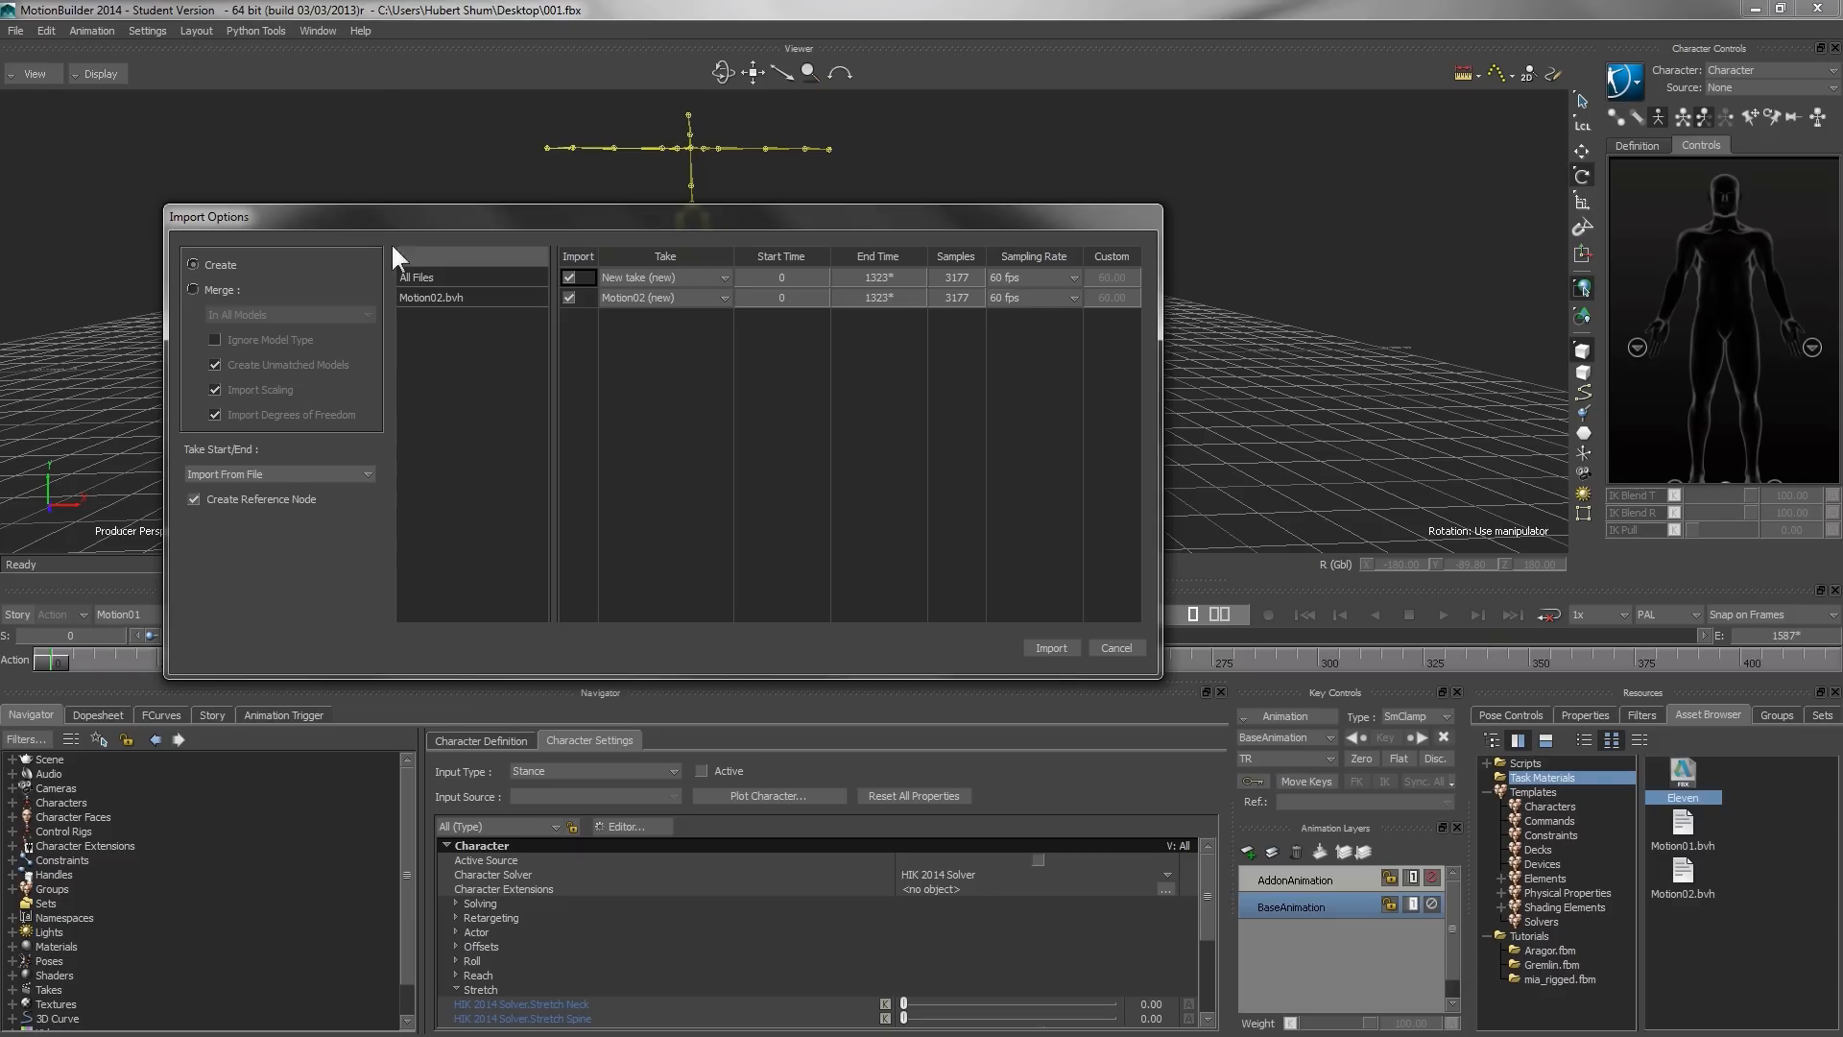
{"action": "left_click", "coordinate": [724, 297]}
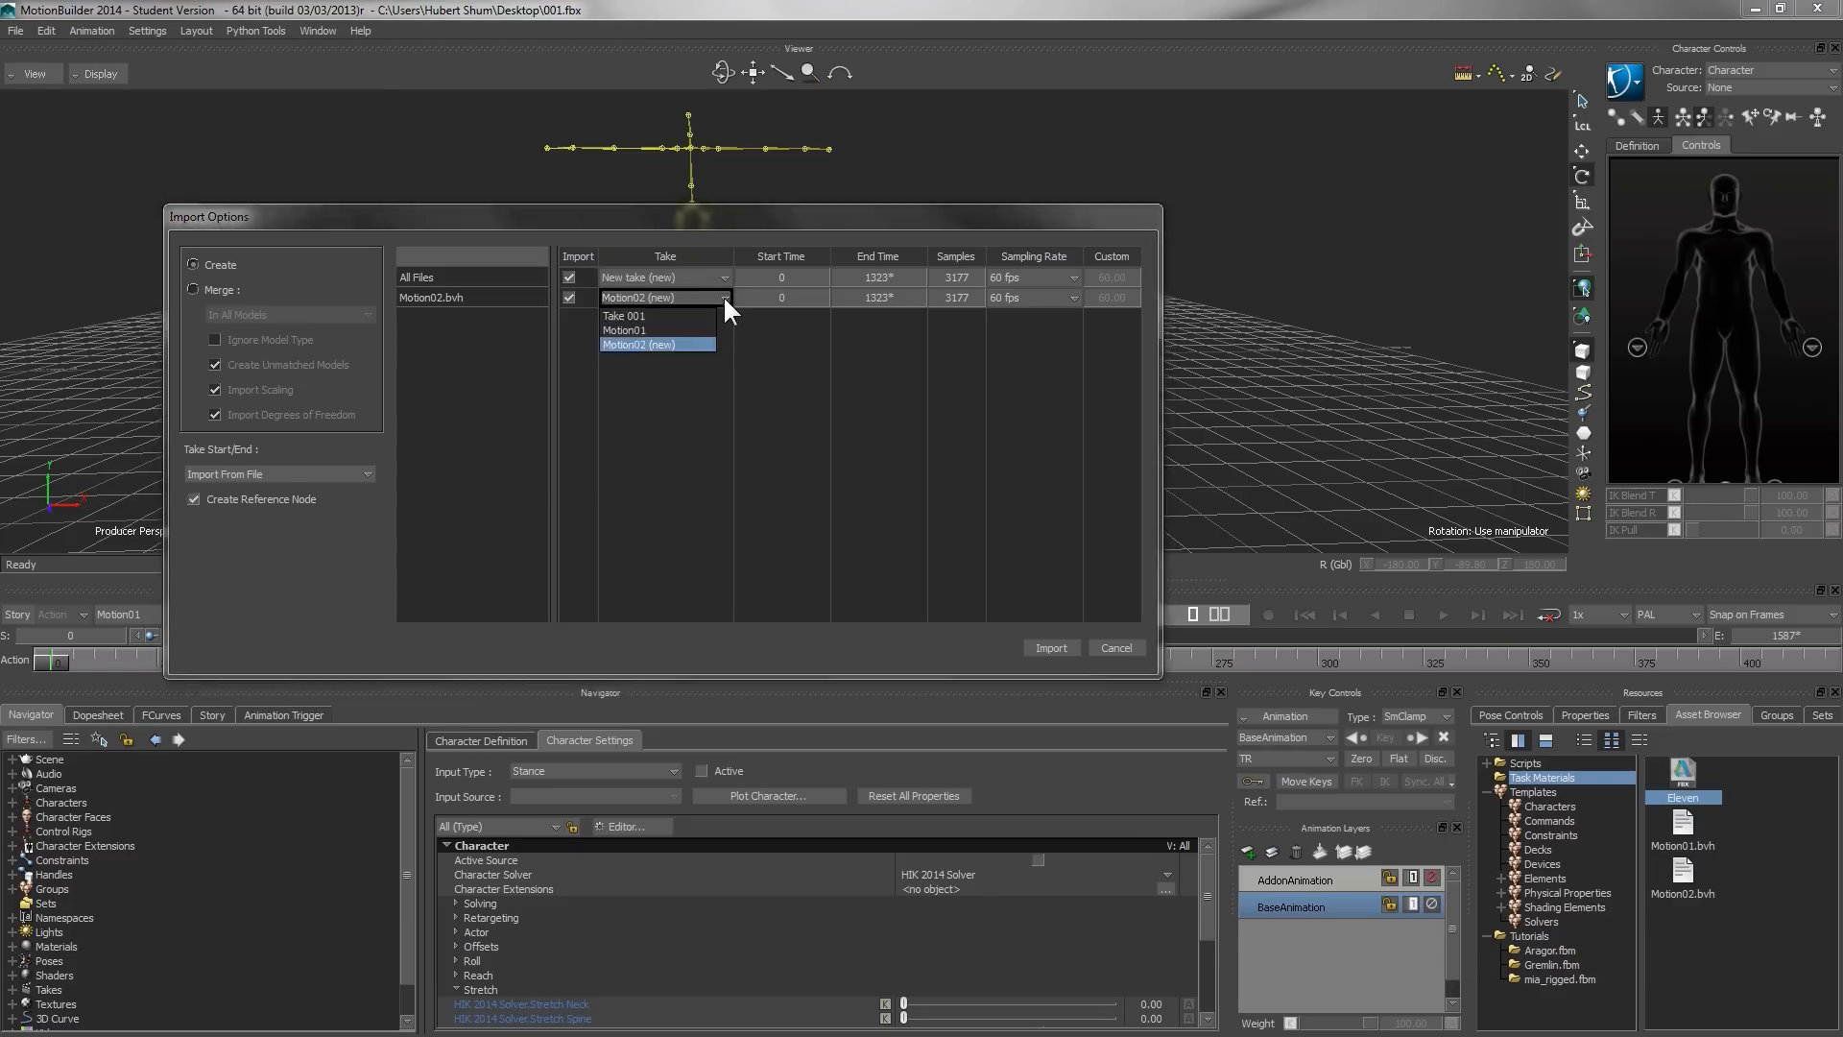
{"action": "left_click", "coordinate": [659, 328]}
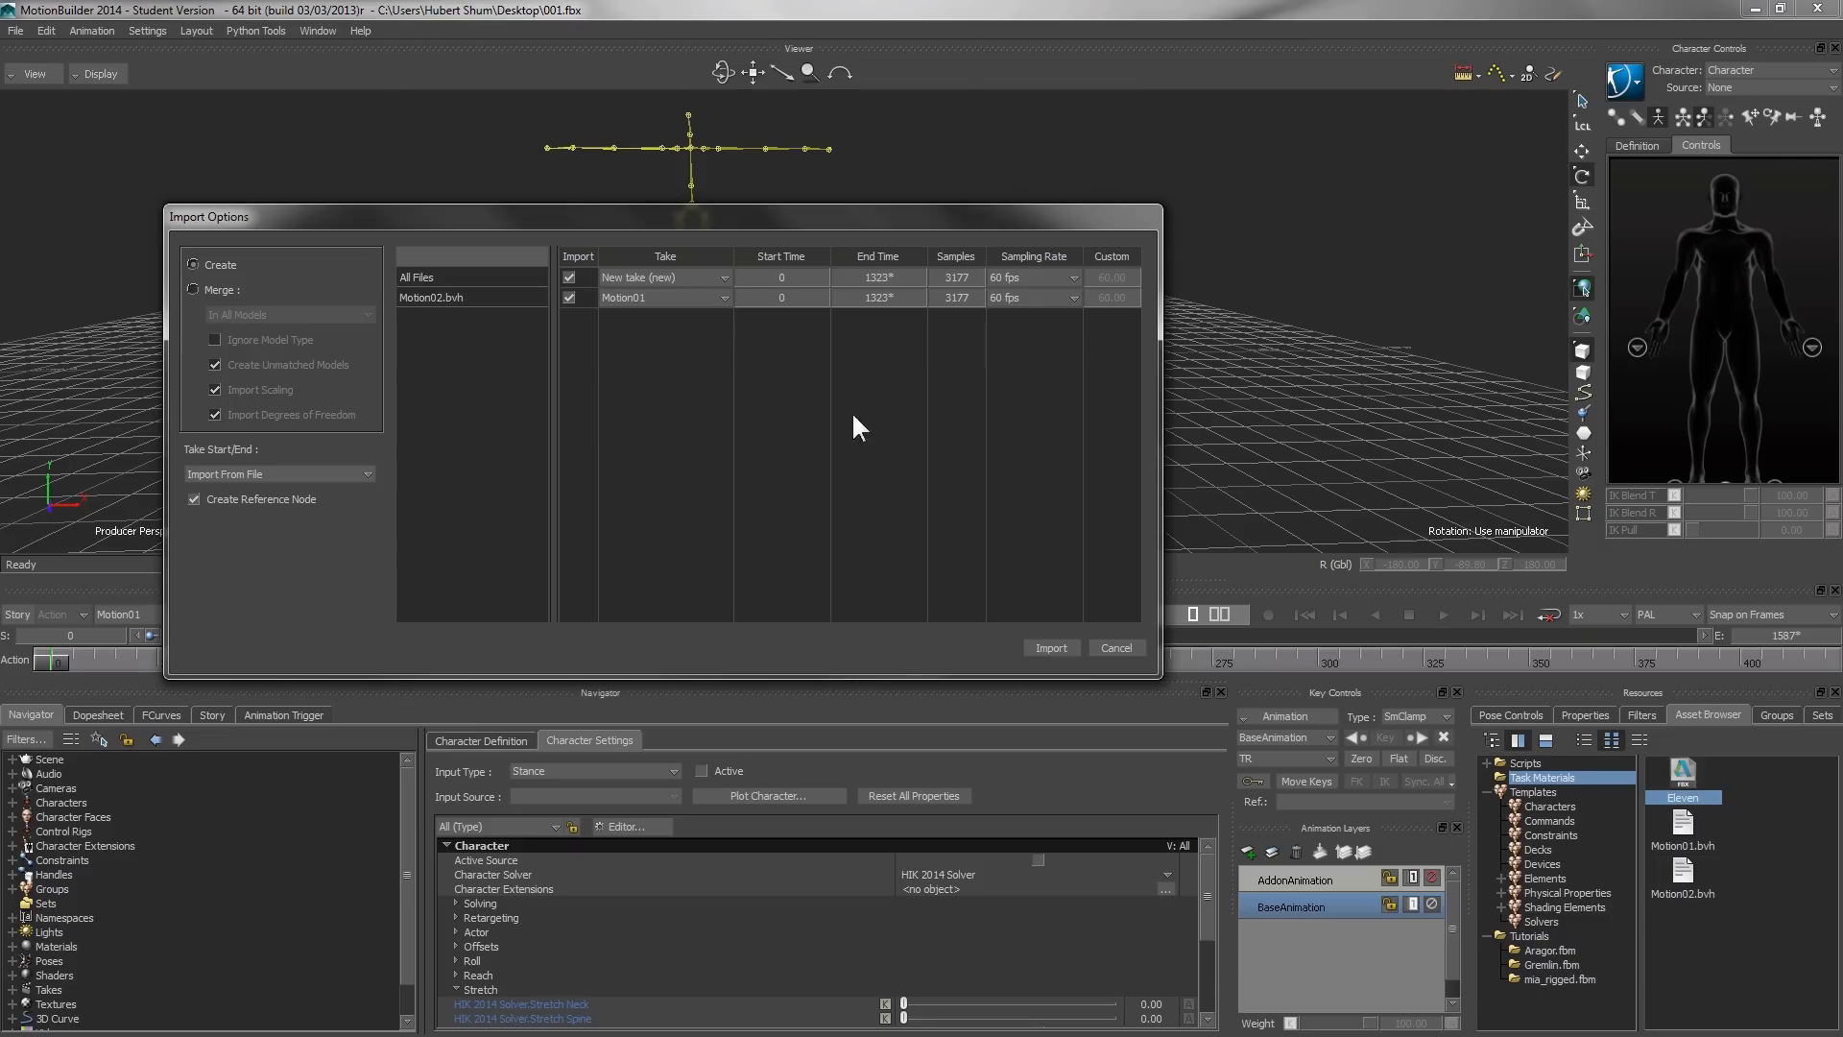
{"action": "left_click", "coordinate": [1051, 647]}
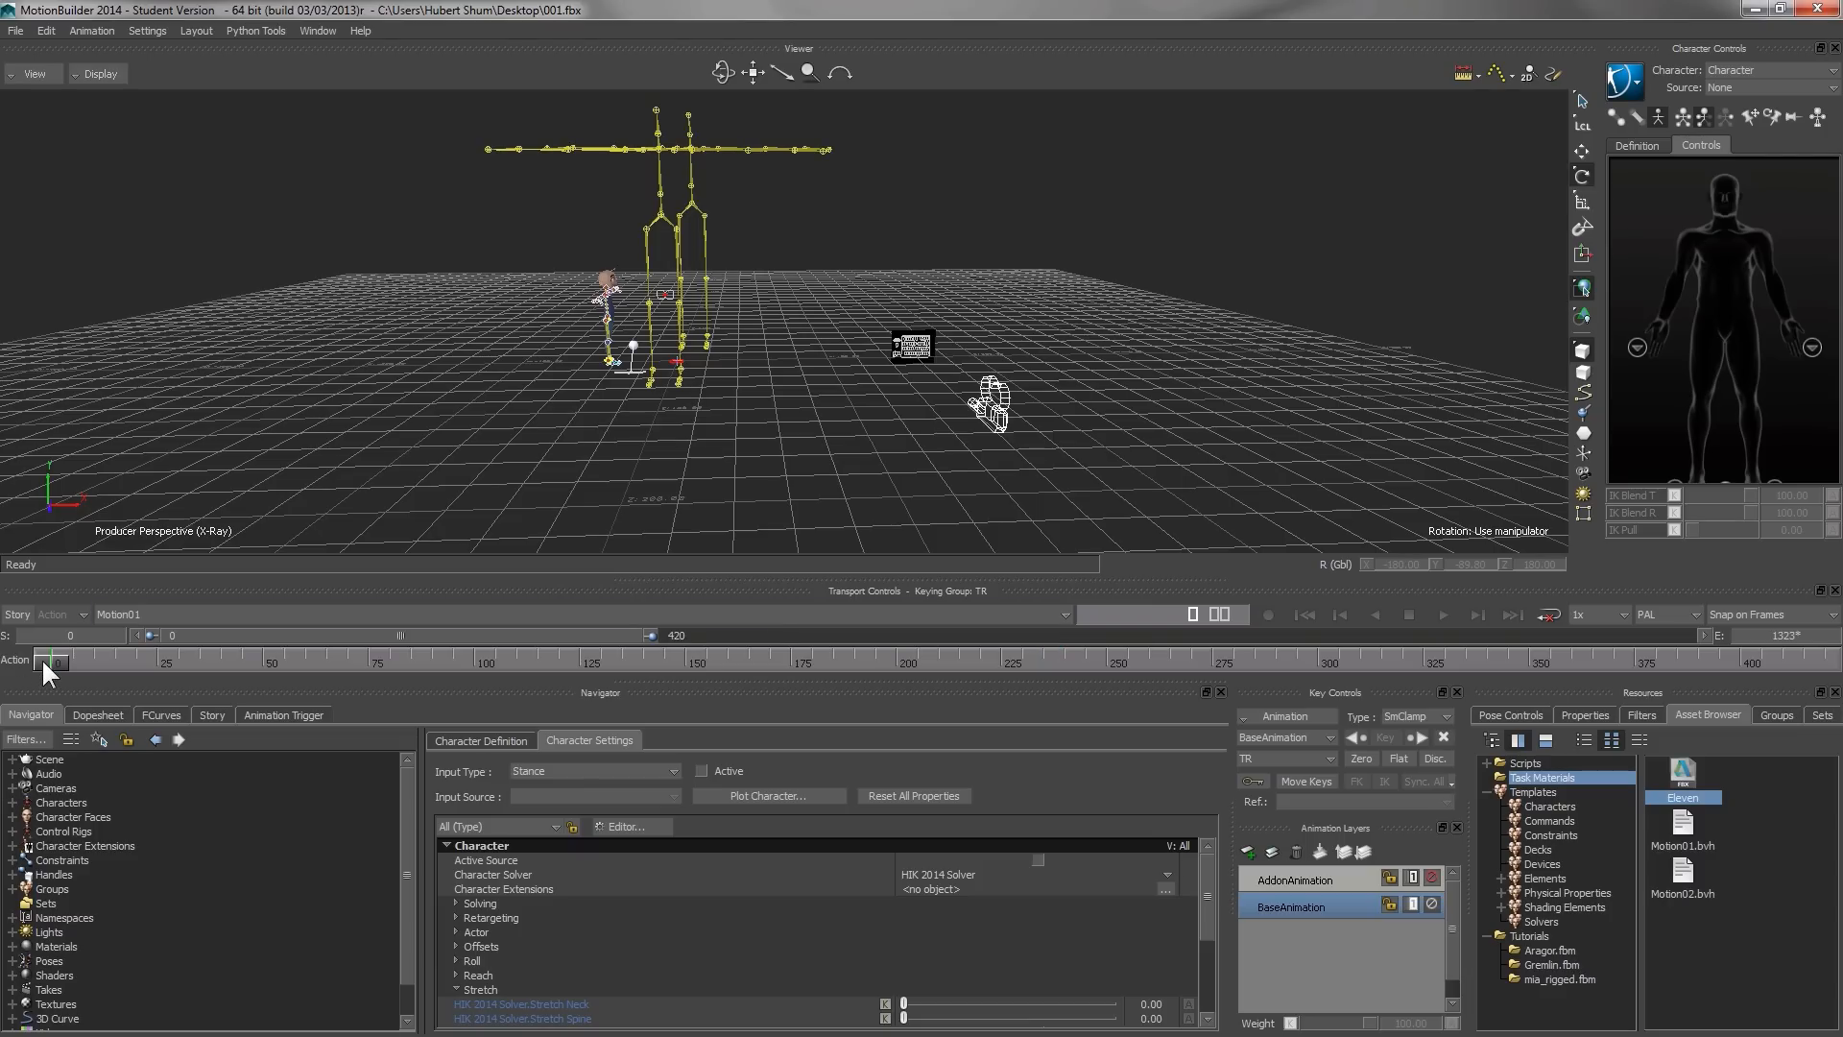
{"action": "mouse_move", "coordinate": [42, 659]}
{"action": "left_mouse_down"}
{"action": "mouse_move", "coordinate": [604, 703]}
{"action": "mouse_move", "coordinate": [171, 689]}
{"action": "mouse_move", "coordinate": [112, 678]}
{"action": "mouse_move", "coordinate": [316, 685]}
{"action": "mouse_move", "coordinate": [59, 661]}
{"action": "mouse_move", "coordinate": [246, 655]}
{"action": "mouse_move", "coordinate": [48, 655]}
{"action": "left_mouse_up"}
{"action": "left_click_drag", "start_coordinate": [53, 661], "coordinate": [14, 697]}
- Hide the skeleton of the character named Character
{"action": "left_click", "coordinate": [1743, 69]}
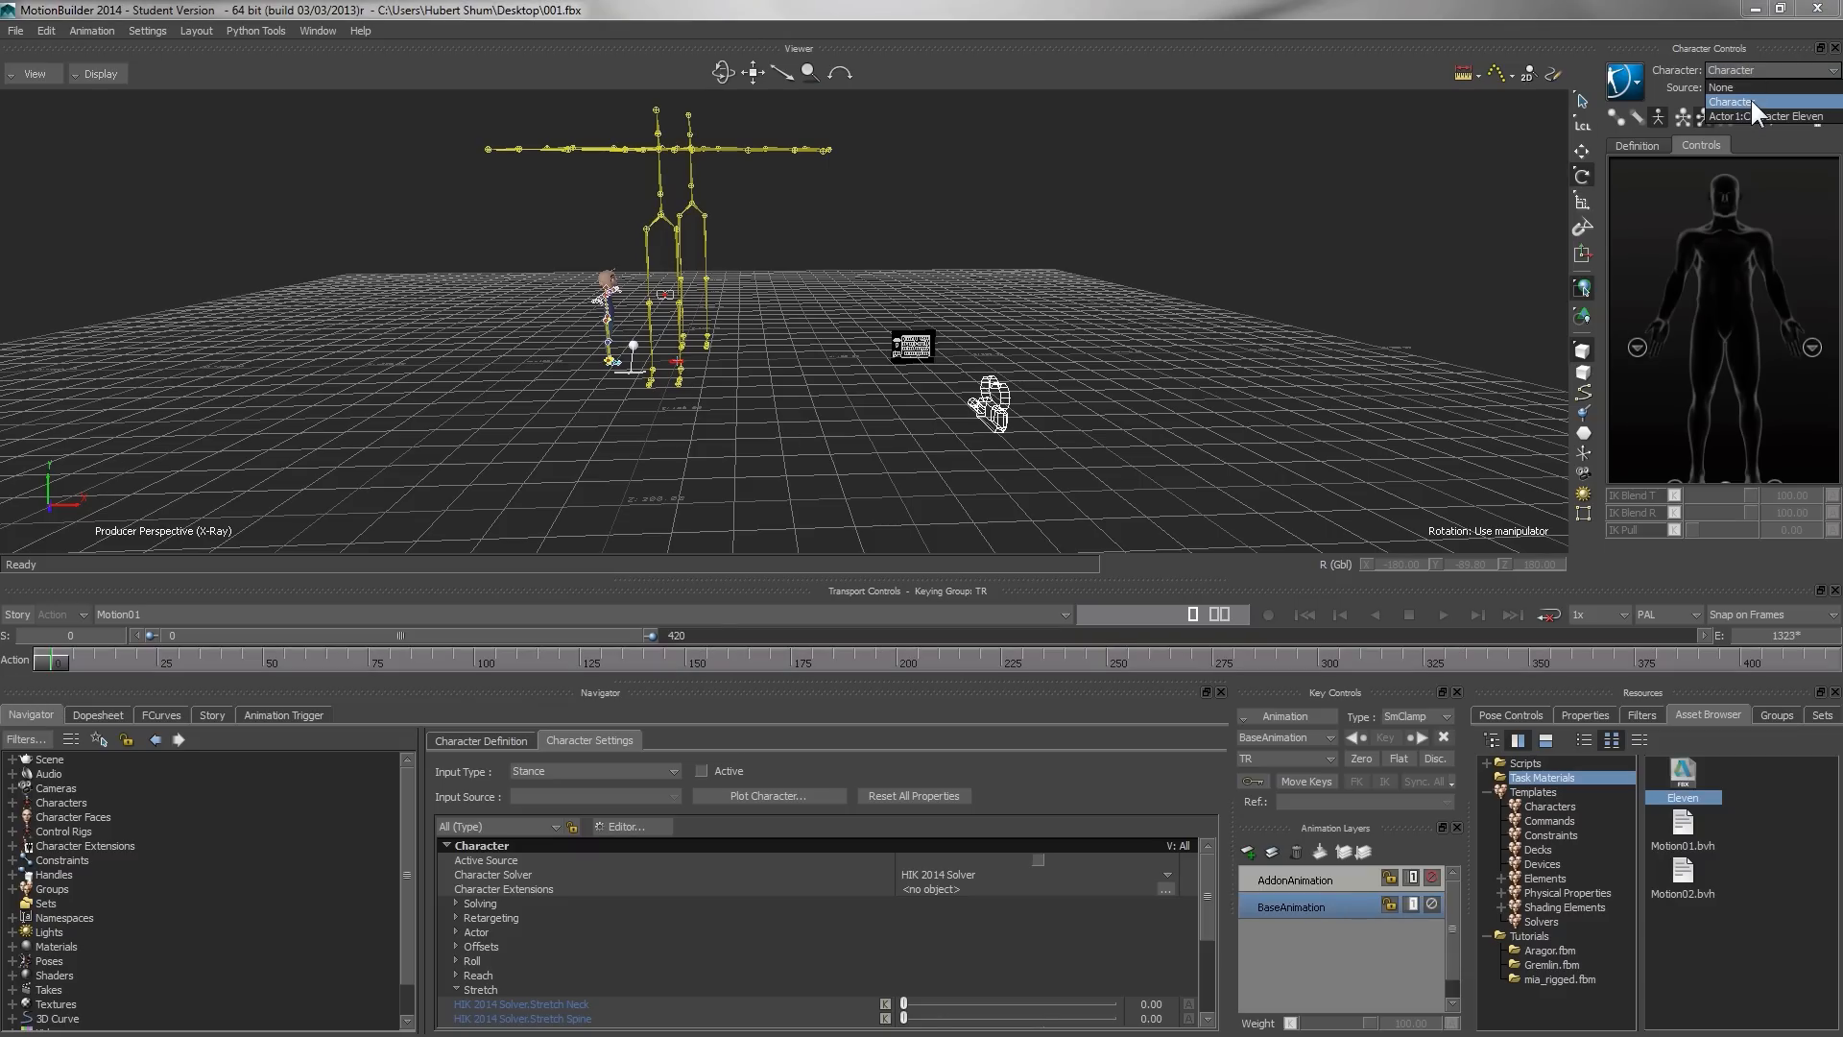
{"action": "left_click", "coordinate": [1751, 100]}
{"action": "left_click", "coordinate": [1622, 84]}
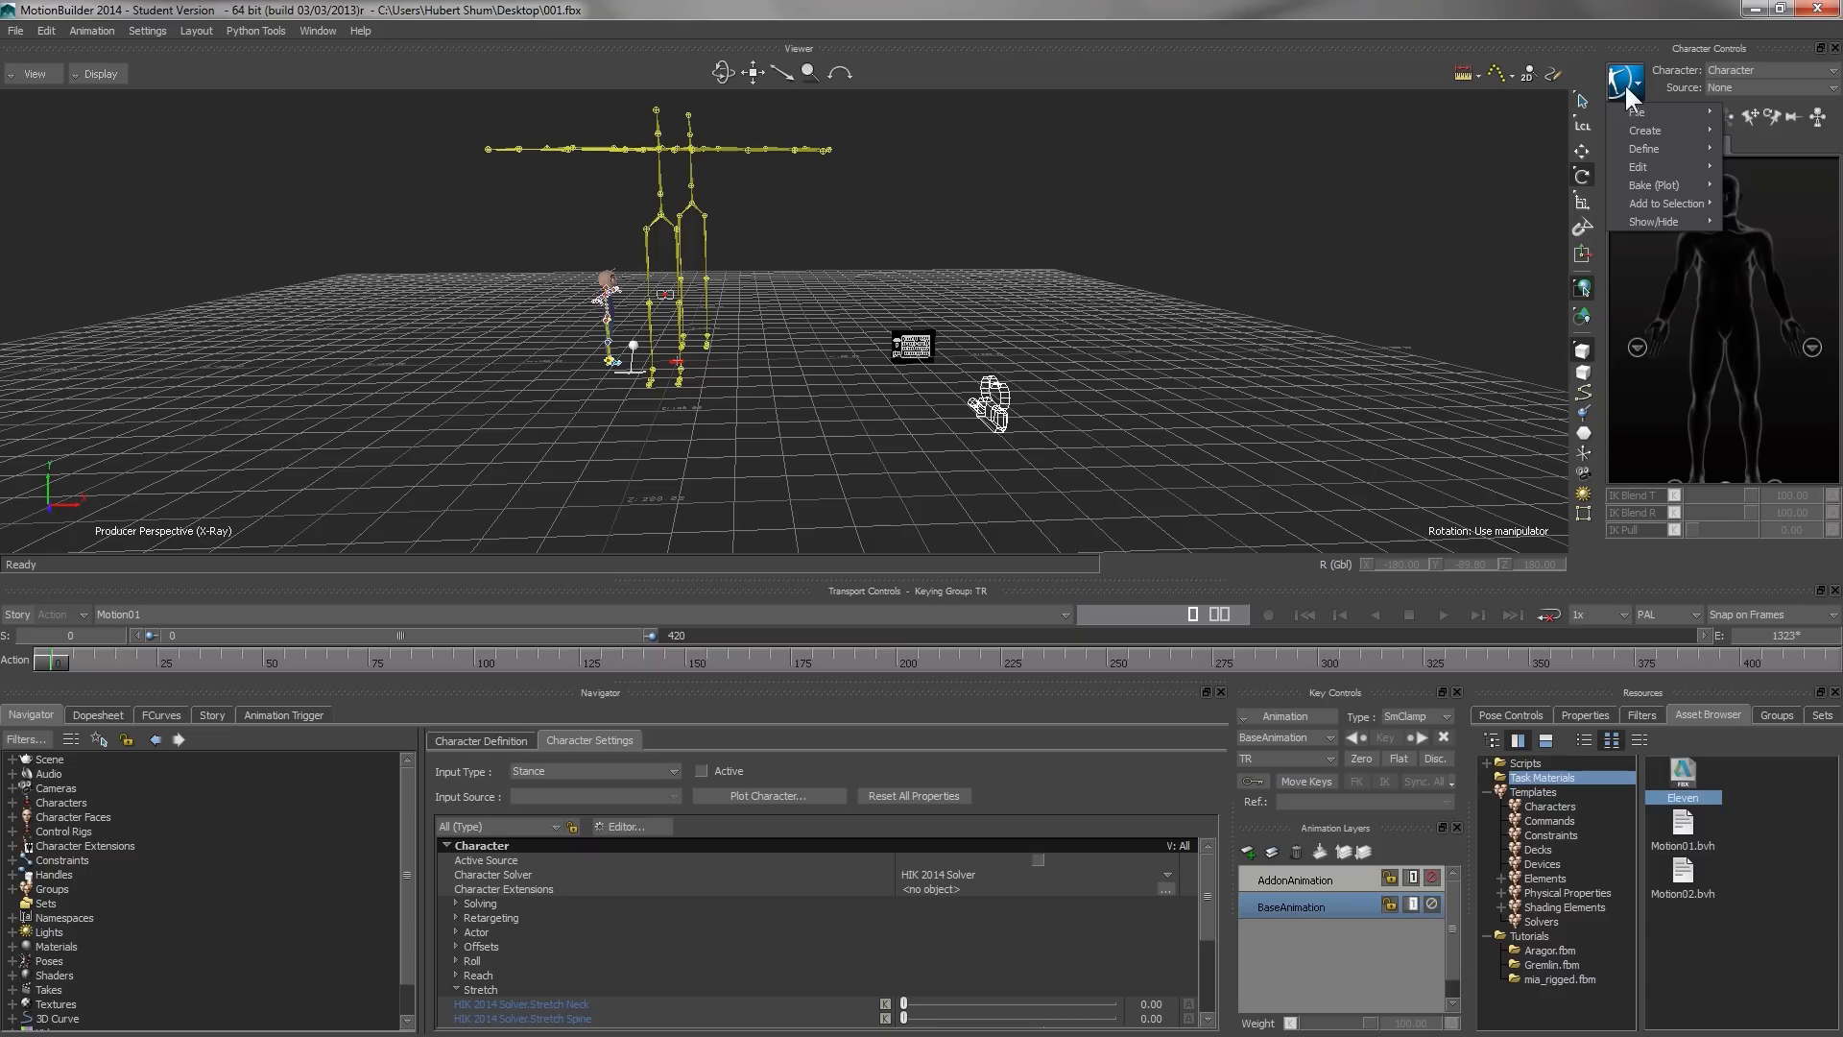
{"action": "mouse_move", "coordinate": [1636, 221]}
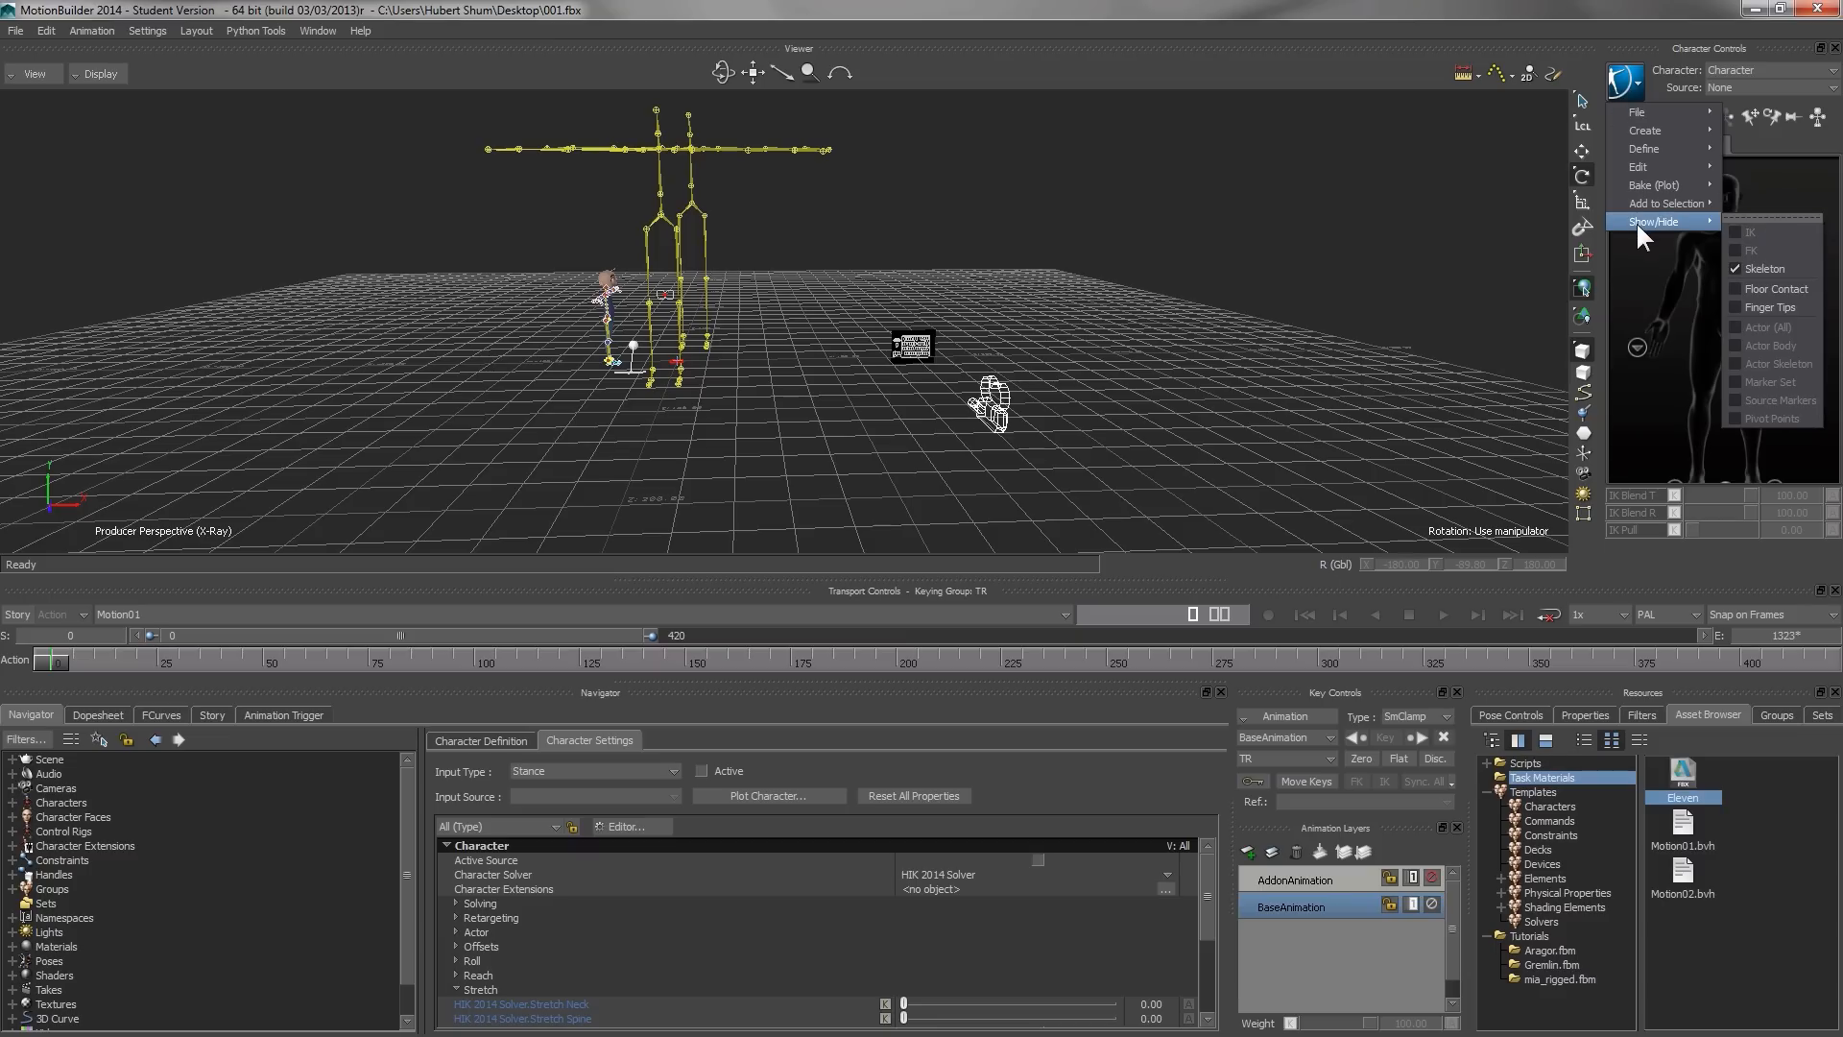
{"action": "left_click", "coordinate": [1757, 269]}
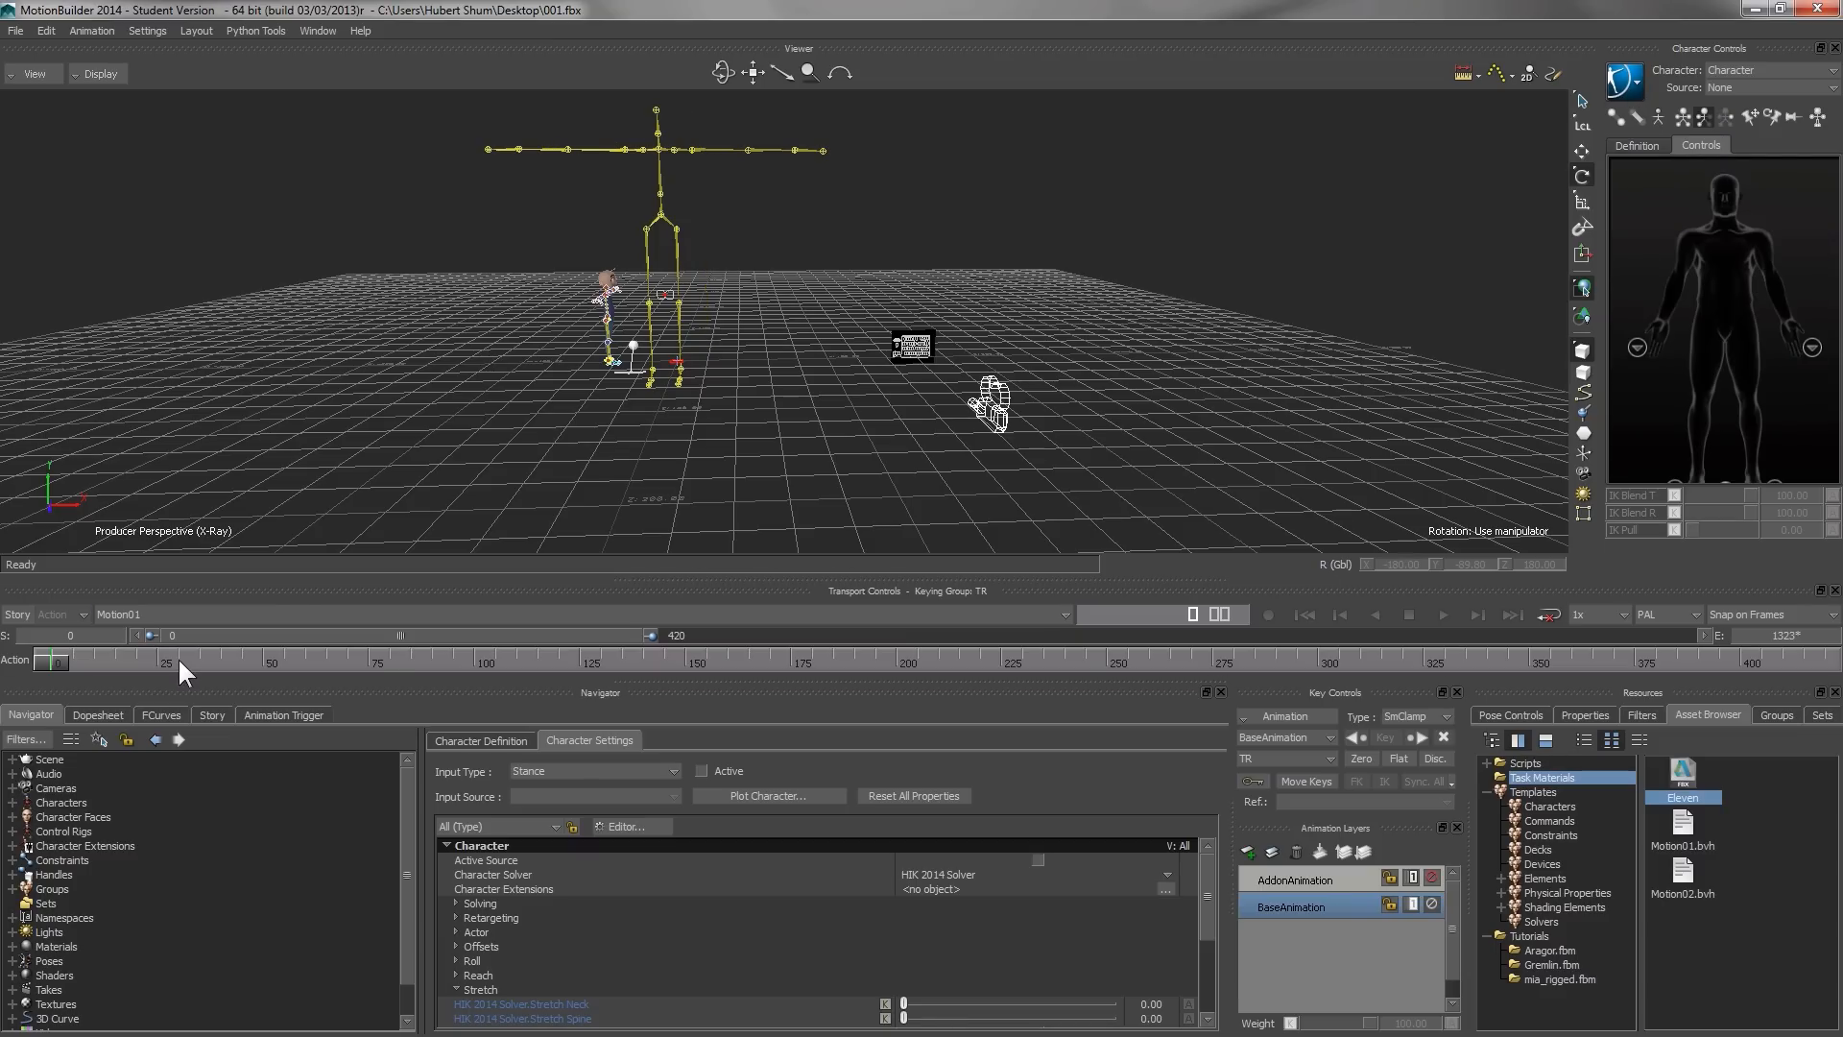
- Apply the Character template to the hips of the newly imported skeleton and characterize it as a biped
{"action": "mouse_move", "coordinate": [503, 407]}
{"action": "left_mouse_down", "text": "ctrl+shift"}
{"action": "mouse_move", "coordinate": [568, 290]}
{"action": "mouse_move", "coordinate": [539, 406]}
{"action": "mouse_move", "coordinate": [559, 383]}
{"action": "mouse_move", "coordinate": [522, 407]}
{"action": "left_mouse_up", "text": "ctrl+shift"}
{"action": "left_click", "coordinate": [1550, 806]}
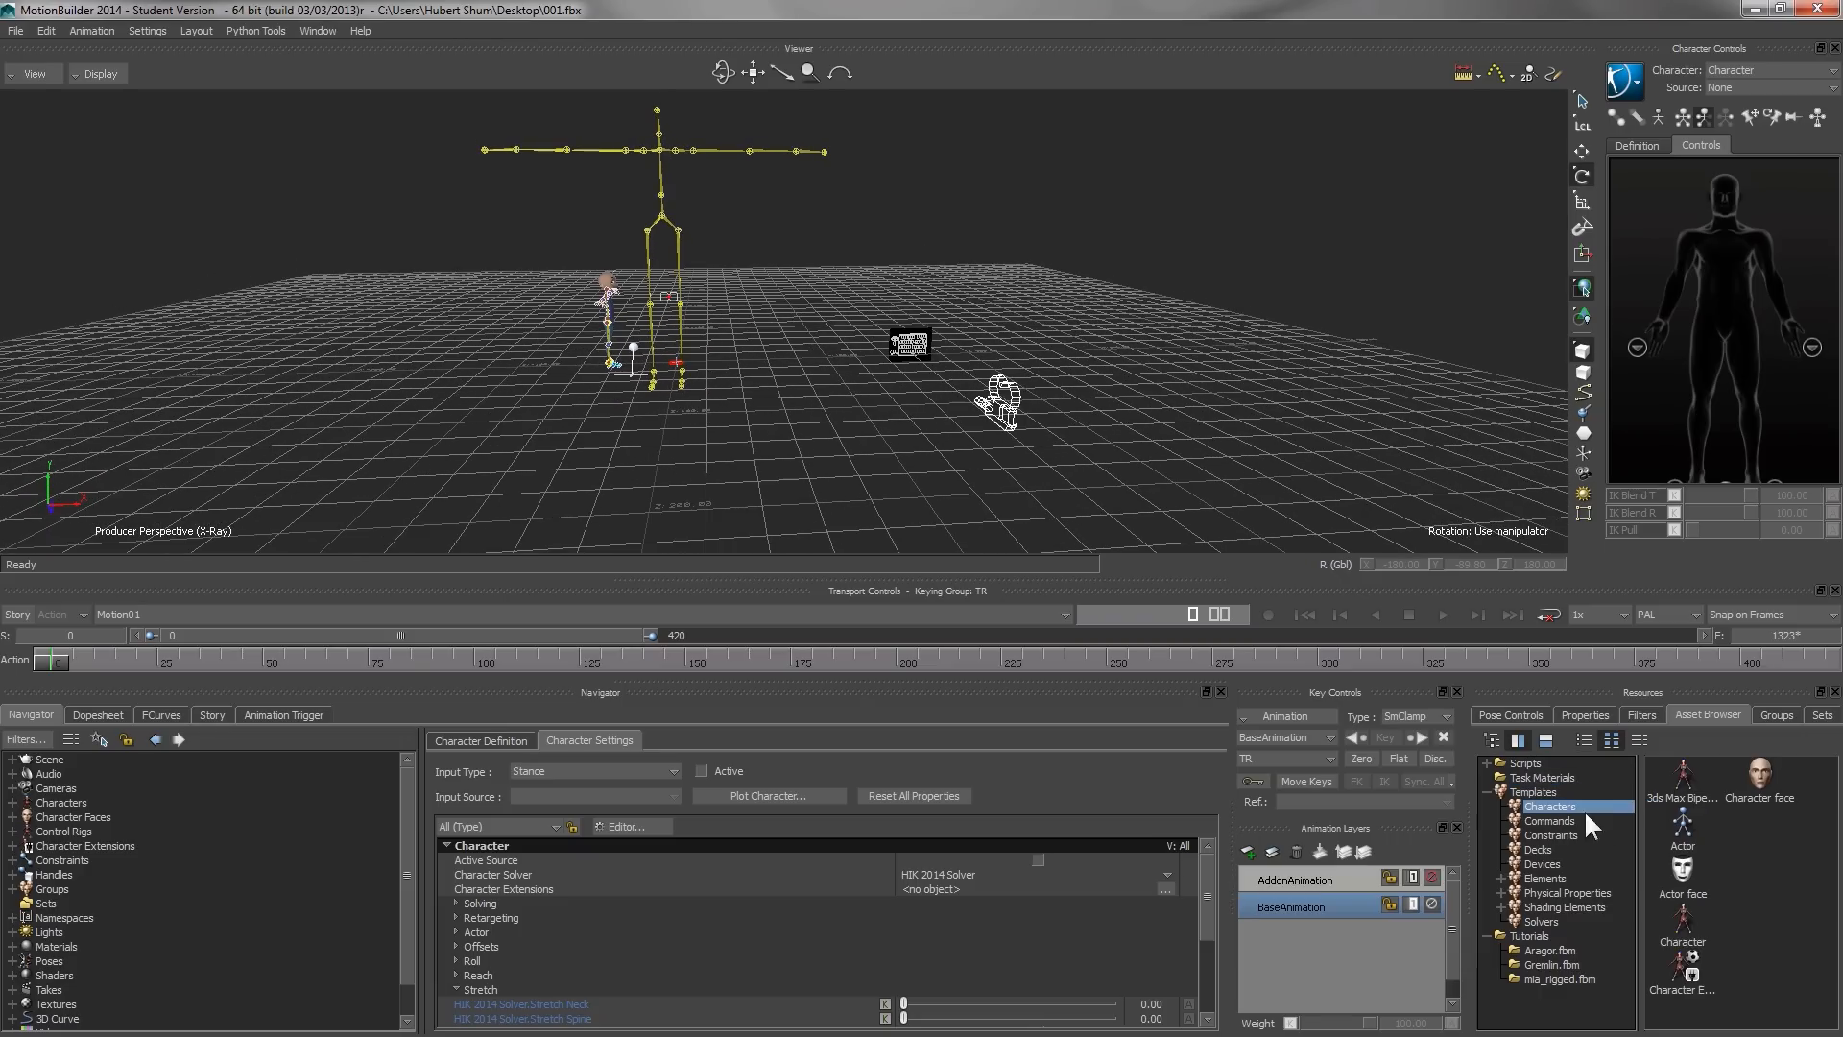
{"action": "left_click_drag", "start_coordinate": [1685, 917], "coordinate": [673, 229]}
{"action": "left_click", "coordinate": [677, 220]}
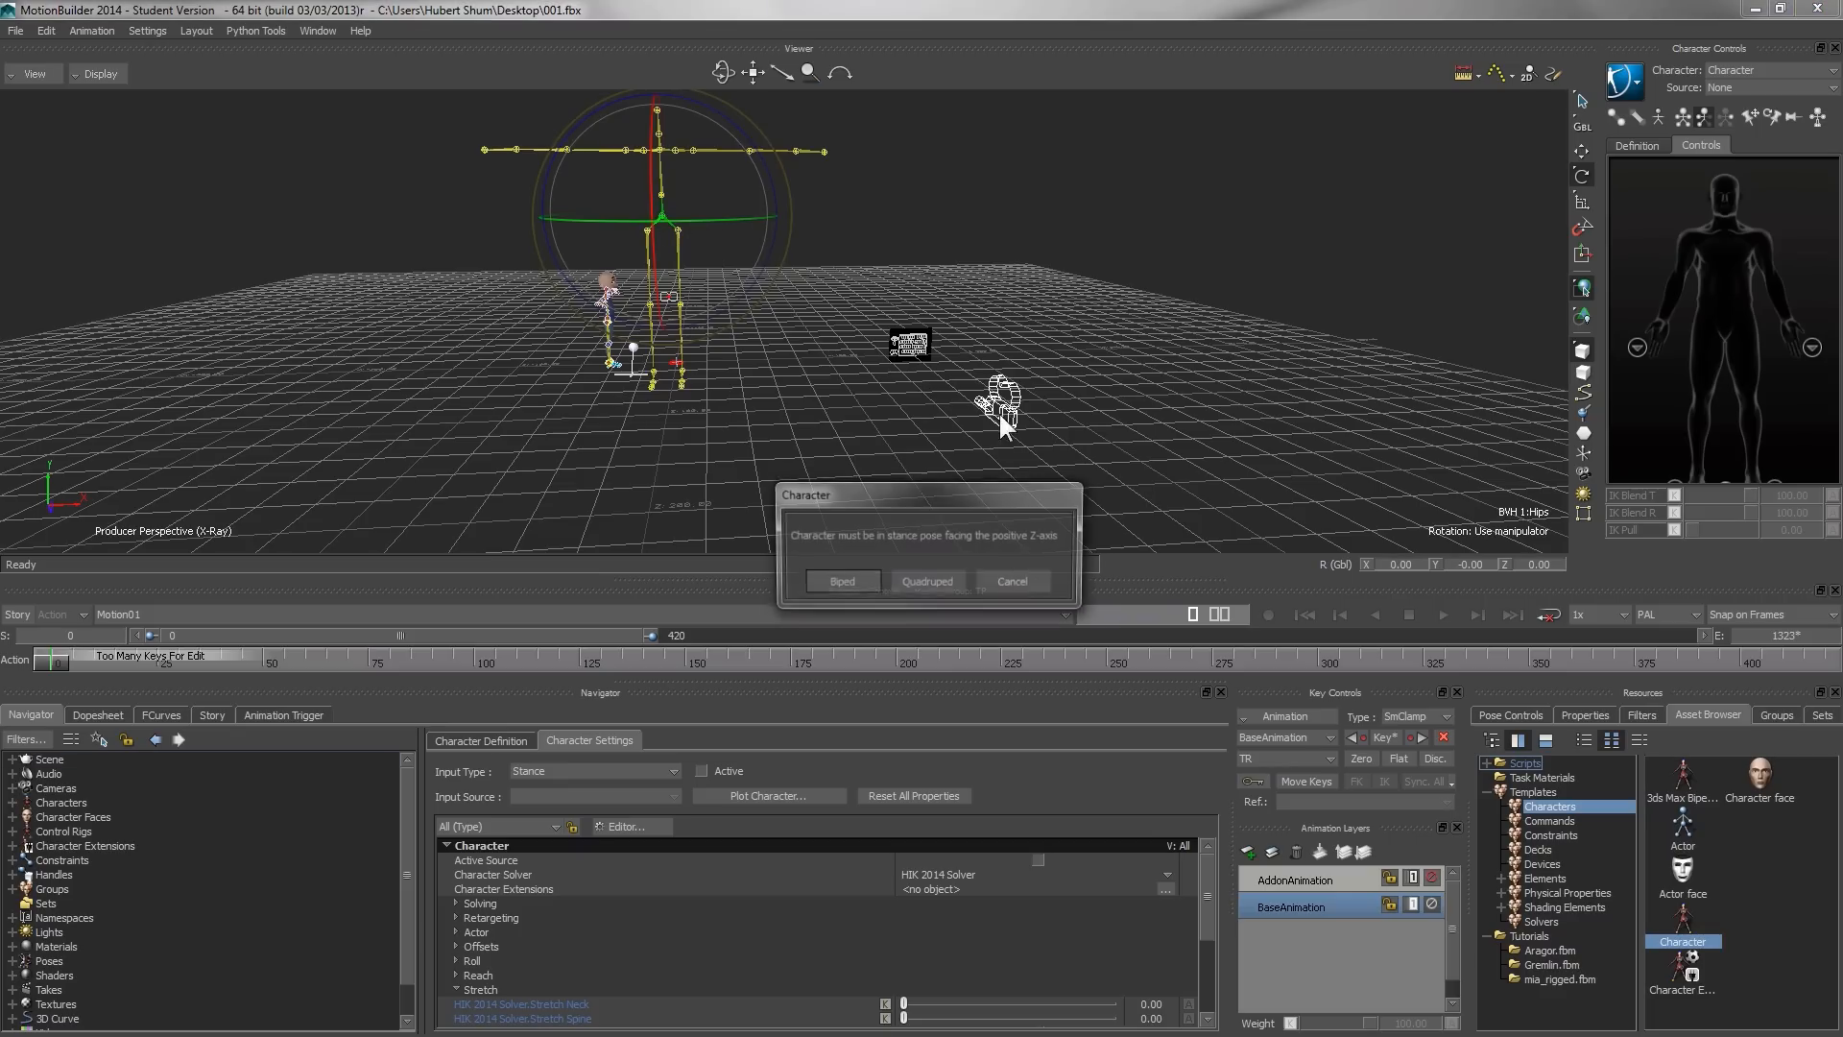
{"action": "left_click", "coordinate": [839, 578]}
- Review the new character's definition, checking the bones mapped to the required base slots from Hips to Head
{"action": "left_click", "coordinate": [480, 740]}
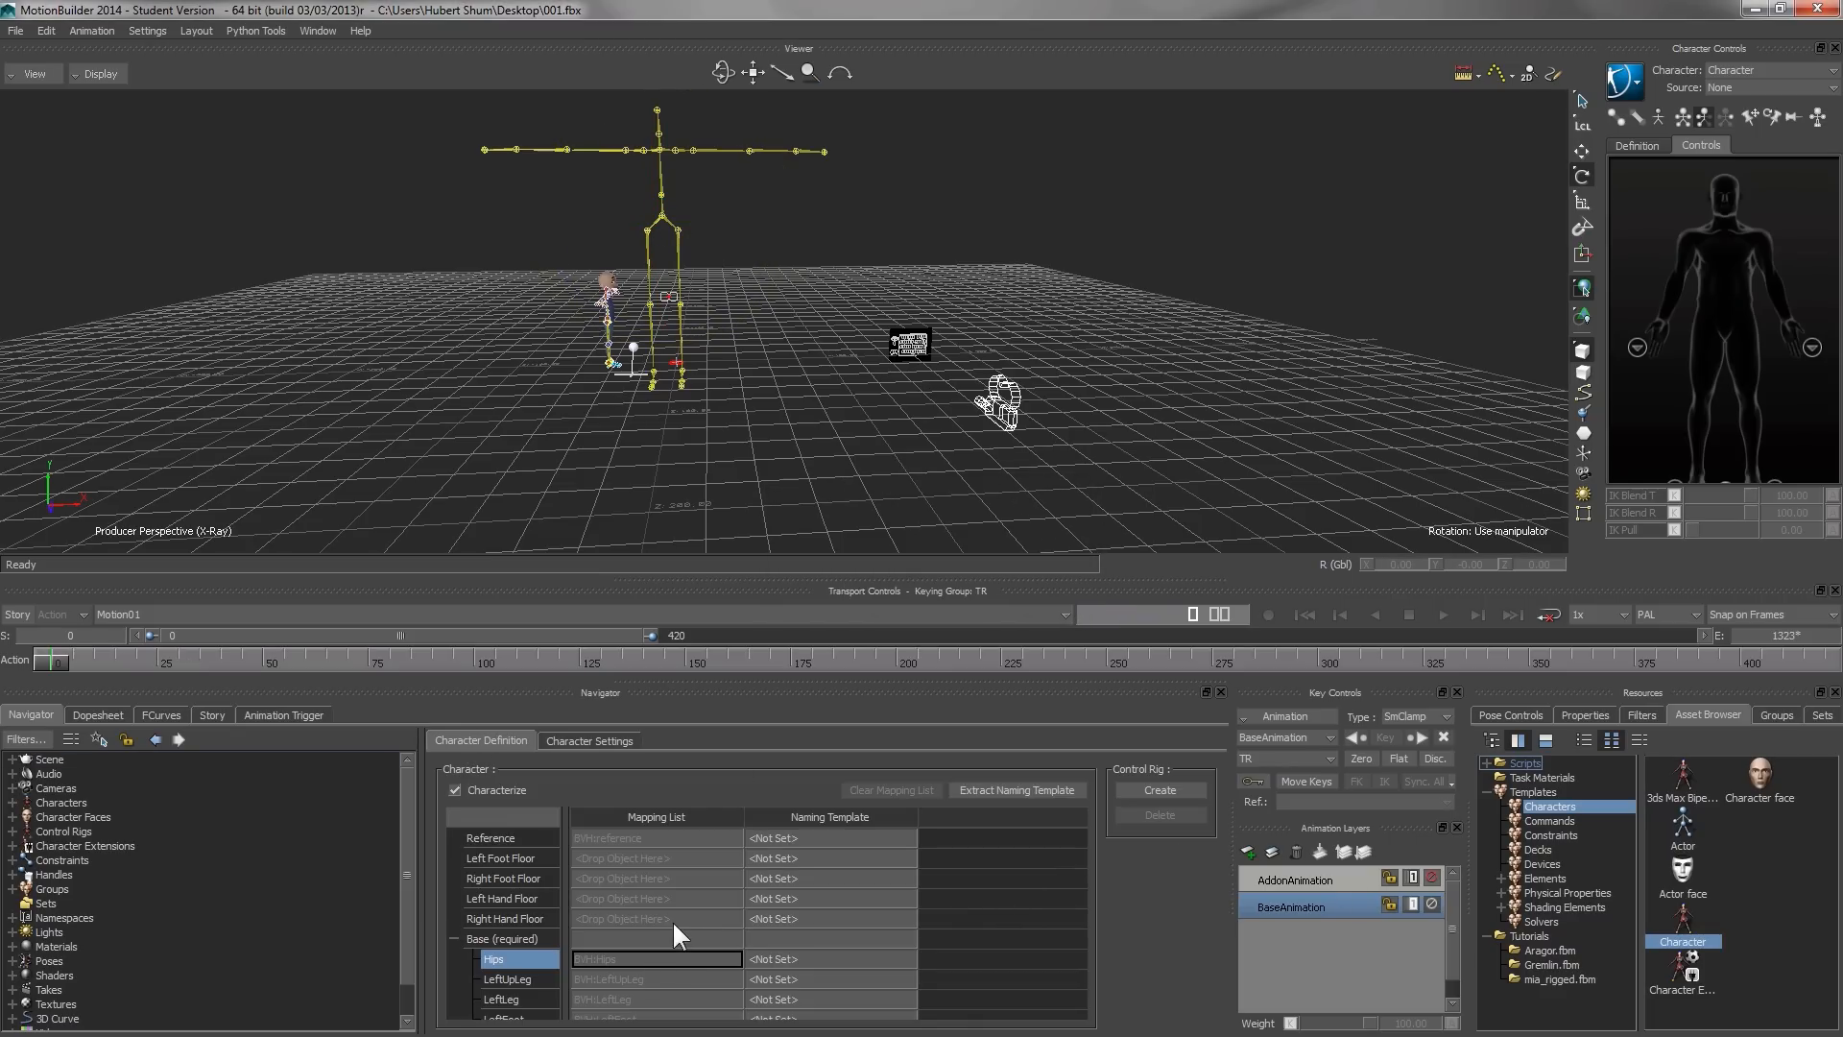
{"action": "scroll", "coordinate": [672, 914], "scroll_direction": "down", "scroll_amount": 1}
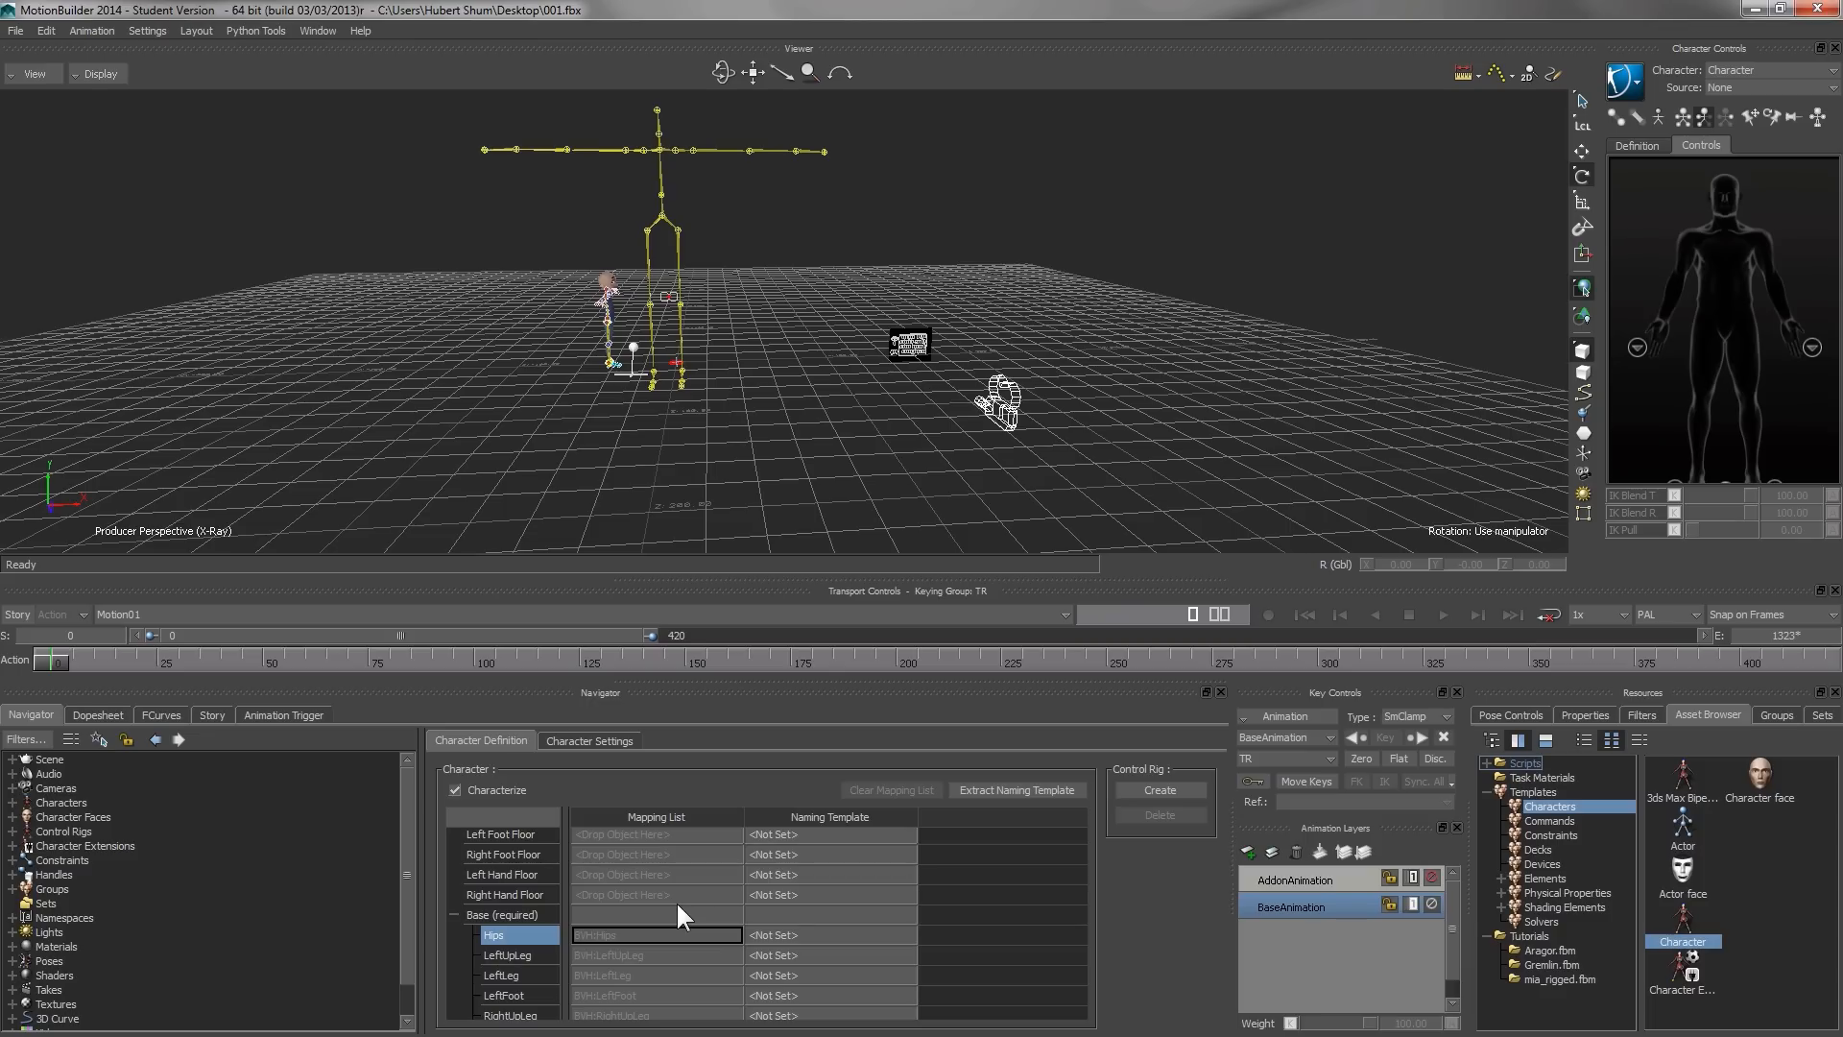
{"action": "scroll", "coordinate": [678, 907], "scroll_direction": "down", "scroll_amount": 3}
{"action": "scroll", "coordinate": [679, 897], "scroll_direction": "down", "scroll_amount": 2}
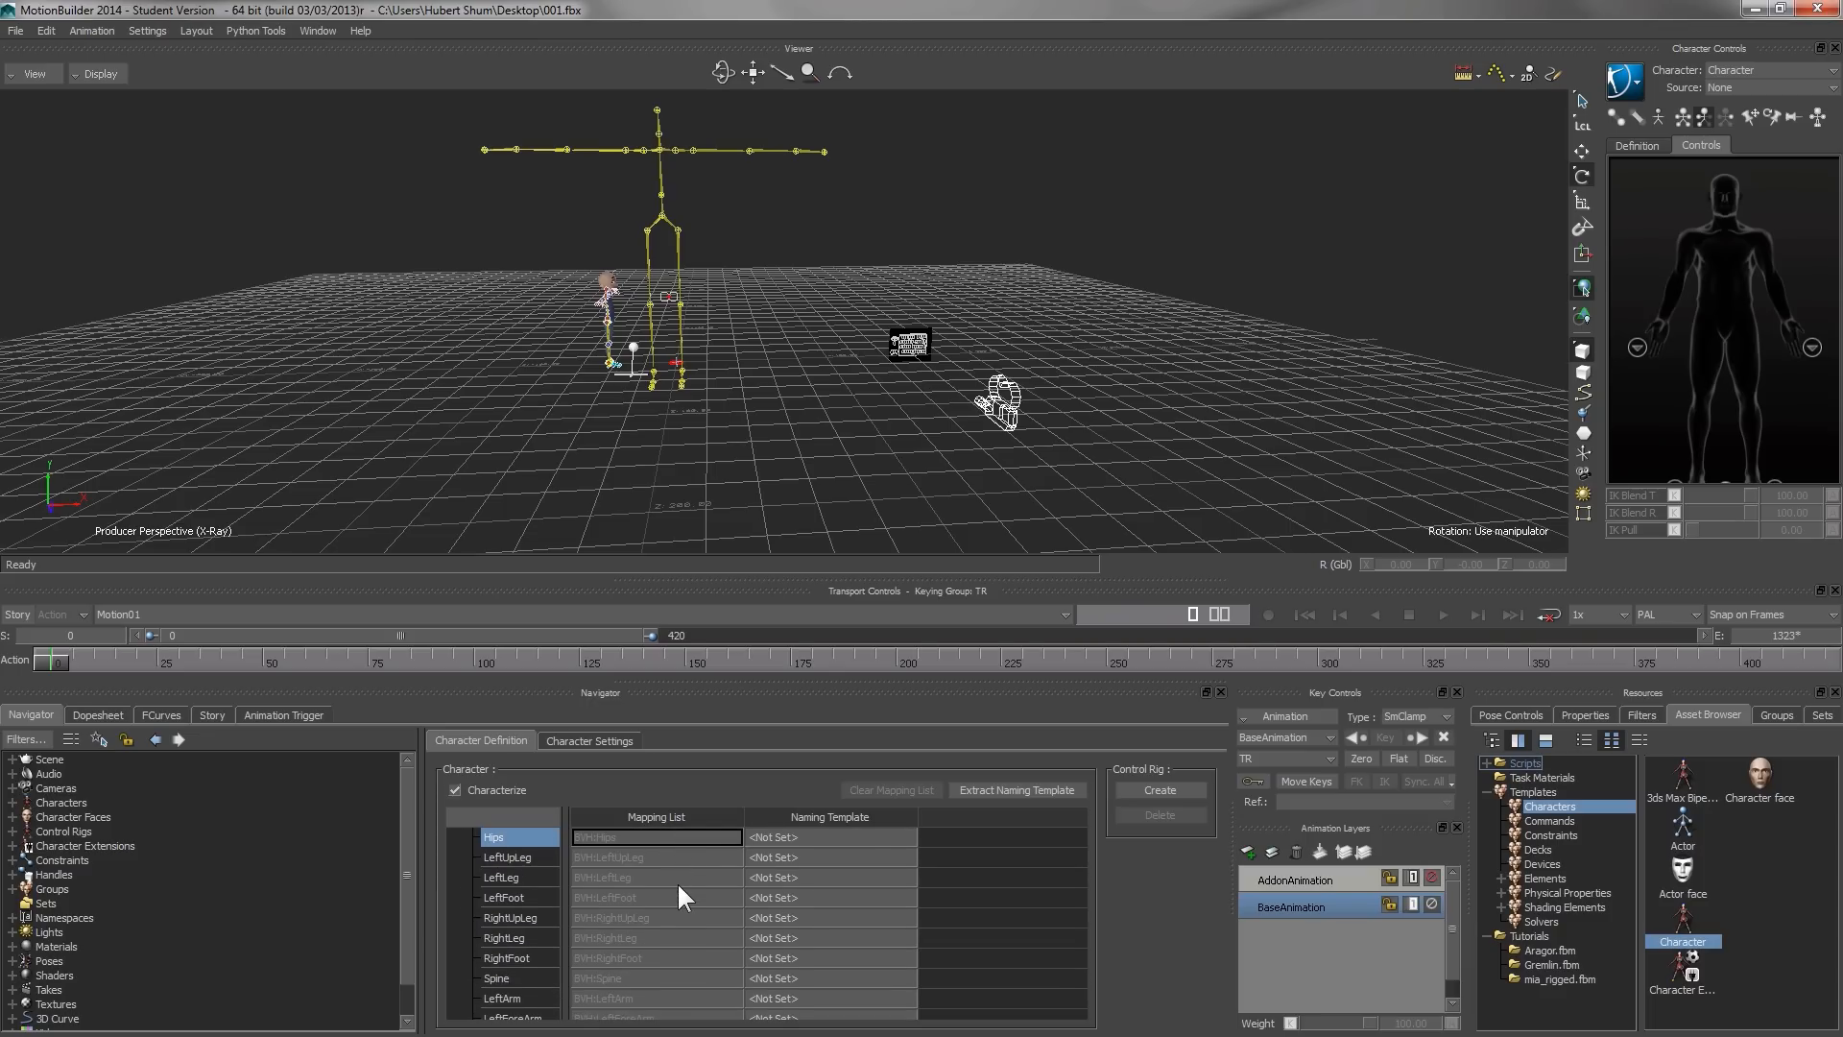
{"action": "scroll", "coordinate": [677, 883], "scroll_direction": "down", "scroll_amount": 2}
{"action": "scroll", "coordinate": [674, 879], "scroll_direction": "up", "scroll_amount": 3}
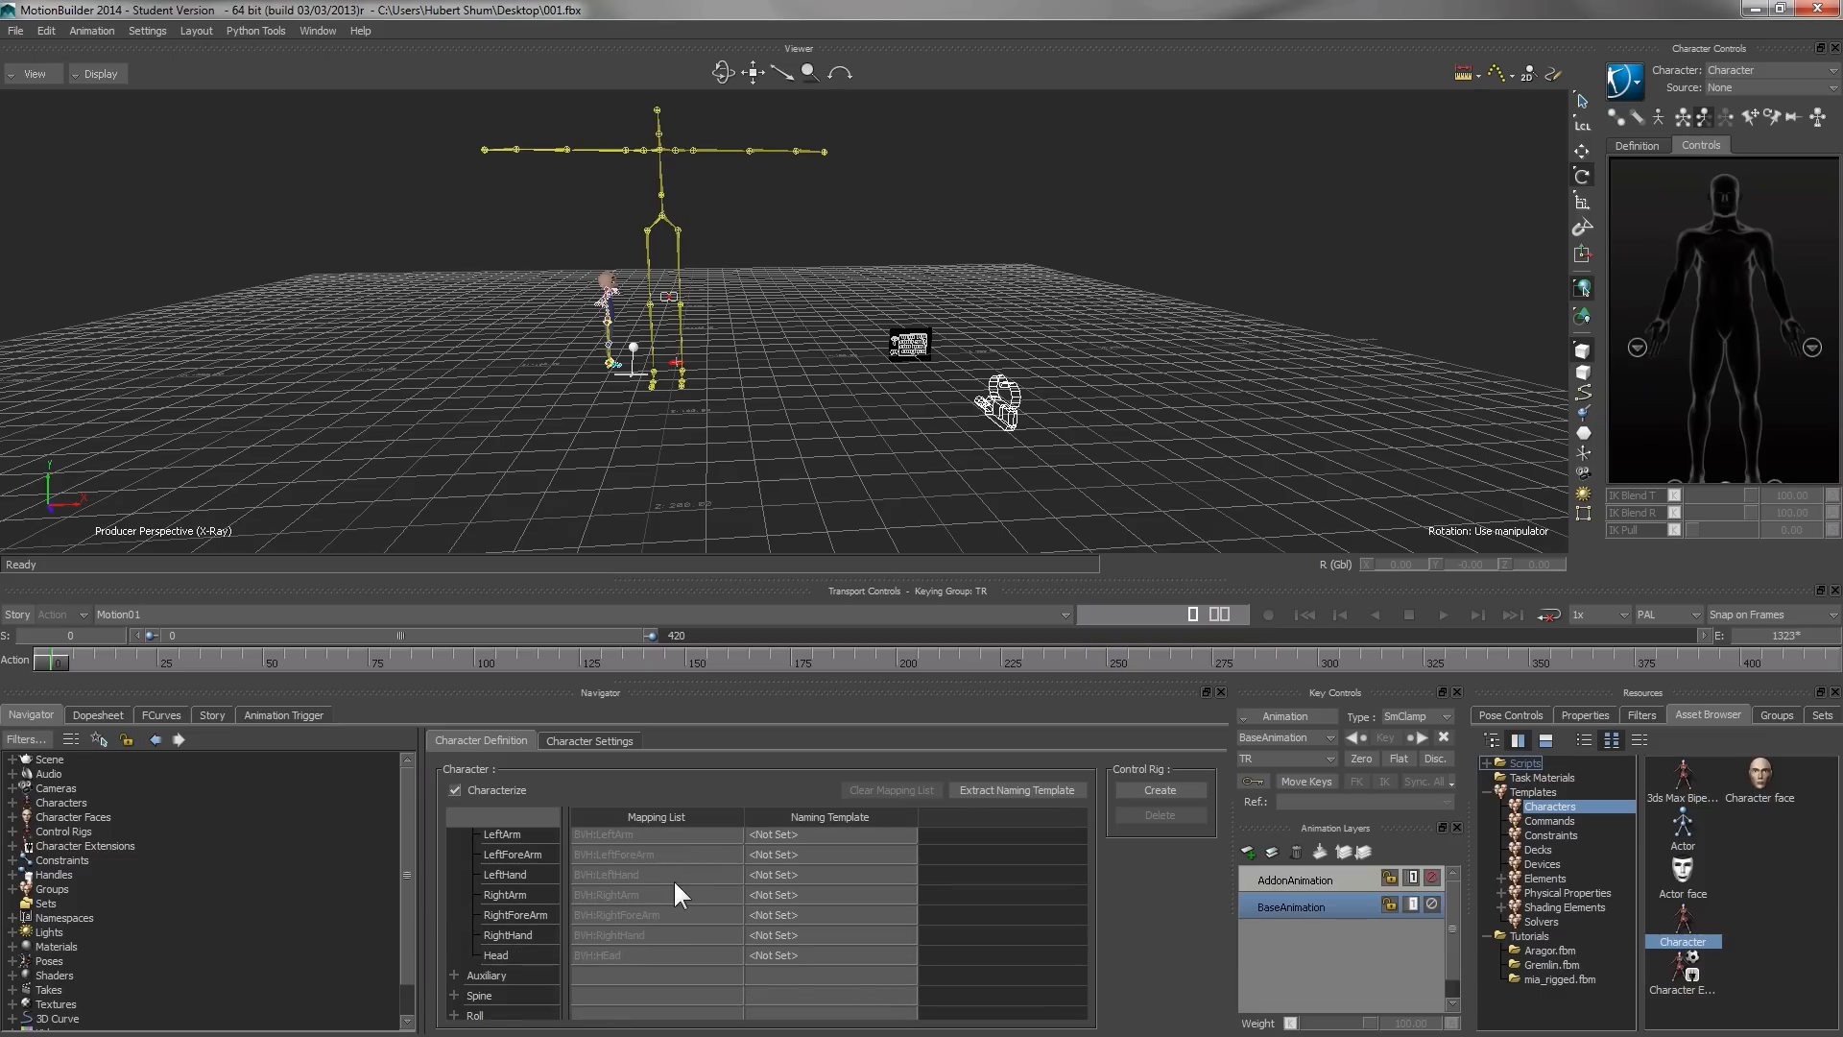
{"action": "scroll", "coordinate": [672, 879], "scroll_direction": "up", "scroll_amount": 3}
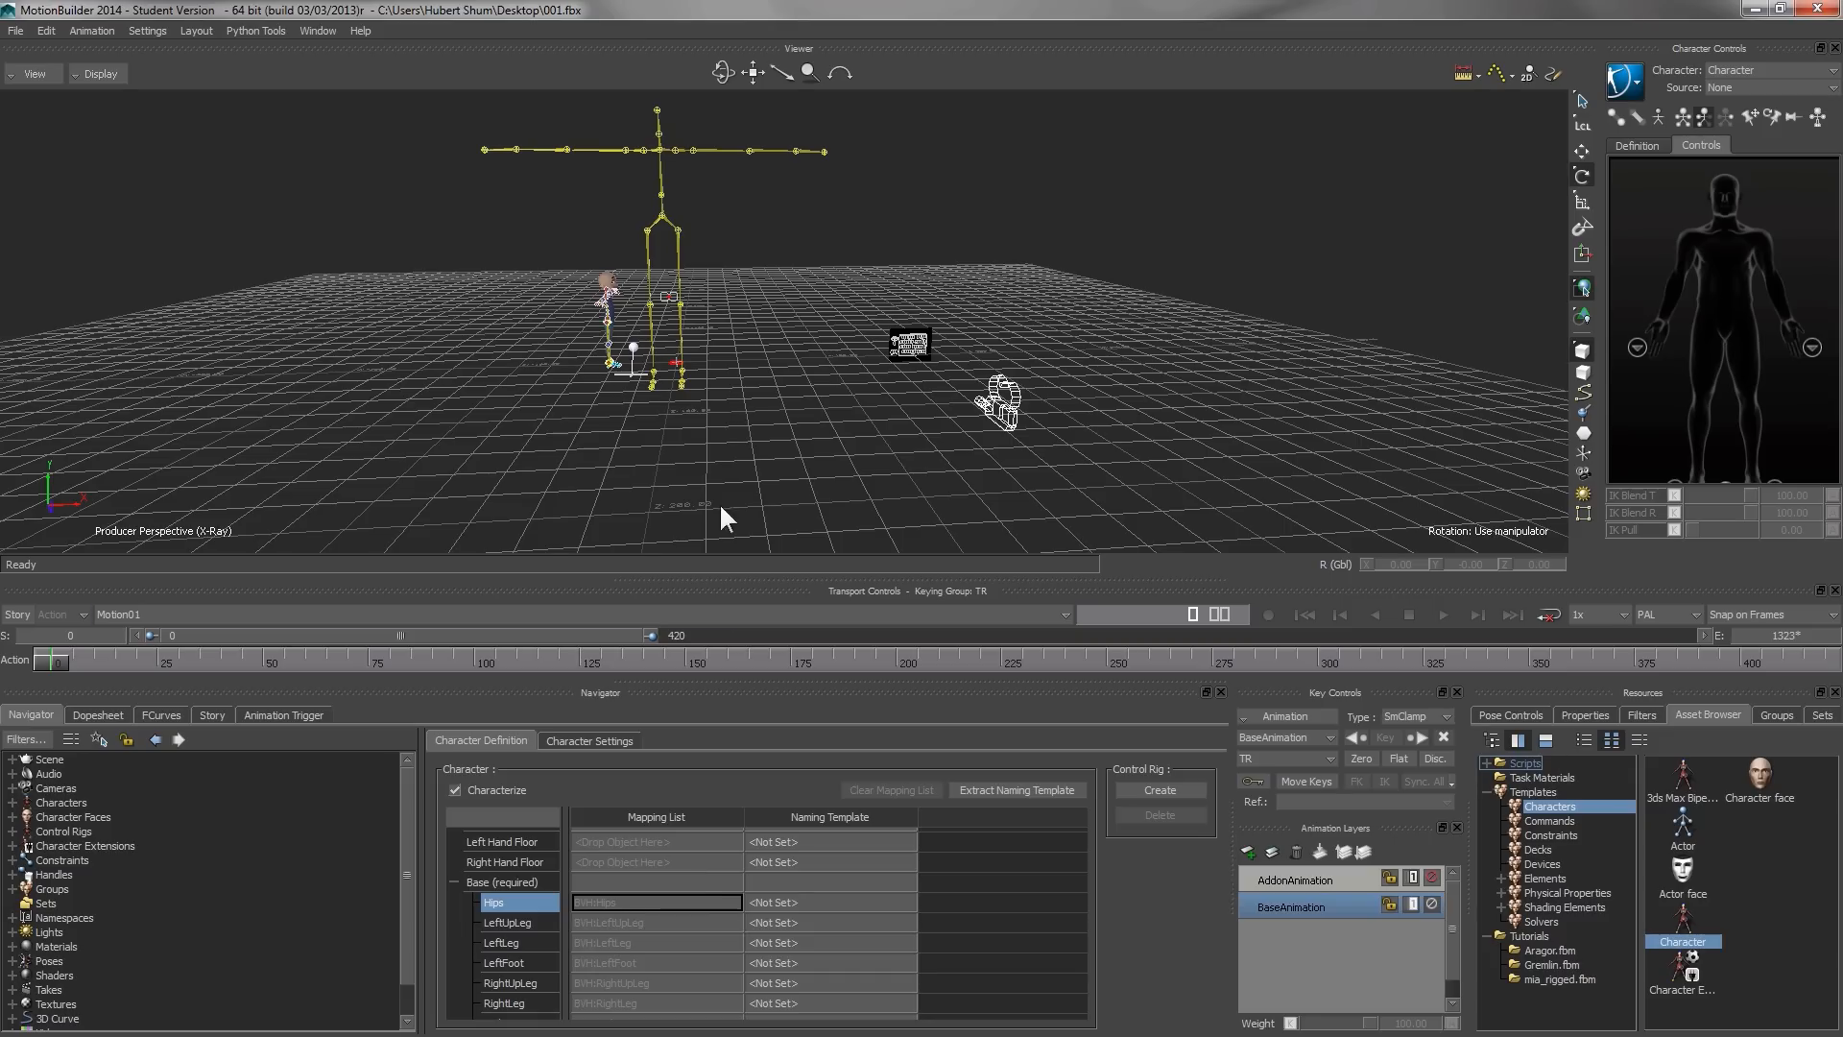
- Merge a second Eleven model from the Task Materials folder into the scene with no animation
{"action": "mouse_move", "coordinate": [801, 436]}
{"action": "left_mouse_down", "text": "ctrl+shift"}
{"action": "mouse_move", "coordinate": [748, 388]}
{"action": "mouse_move", "coordinate": [839, 449]}
{"action": "mouse_move", "coordinate": [765, 374]}
{"action": "mouse_move", "coordinate": [809, 367]}
{"action": "mouse_move", "coordinate": [814, 435]}
{"action": "left_mouse_up", "text": "ctrl+shift"}
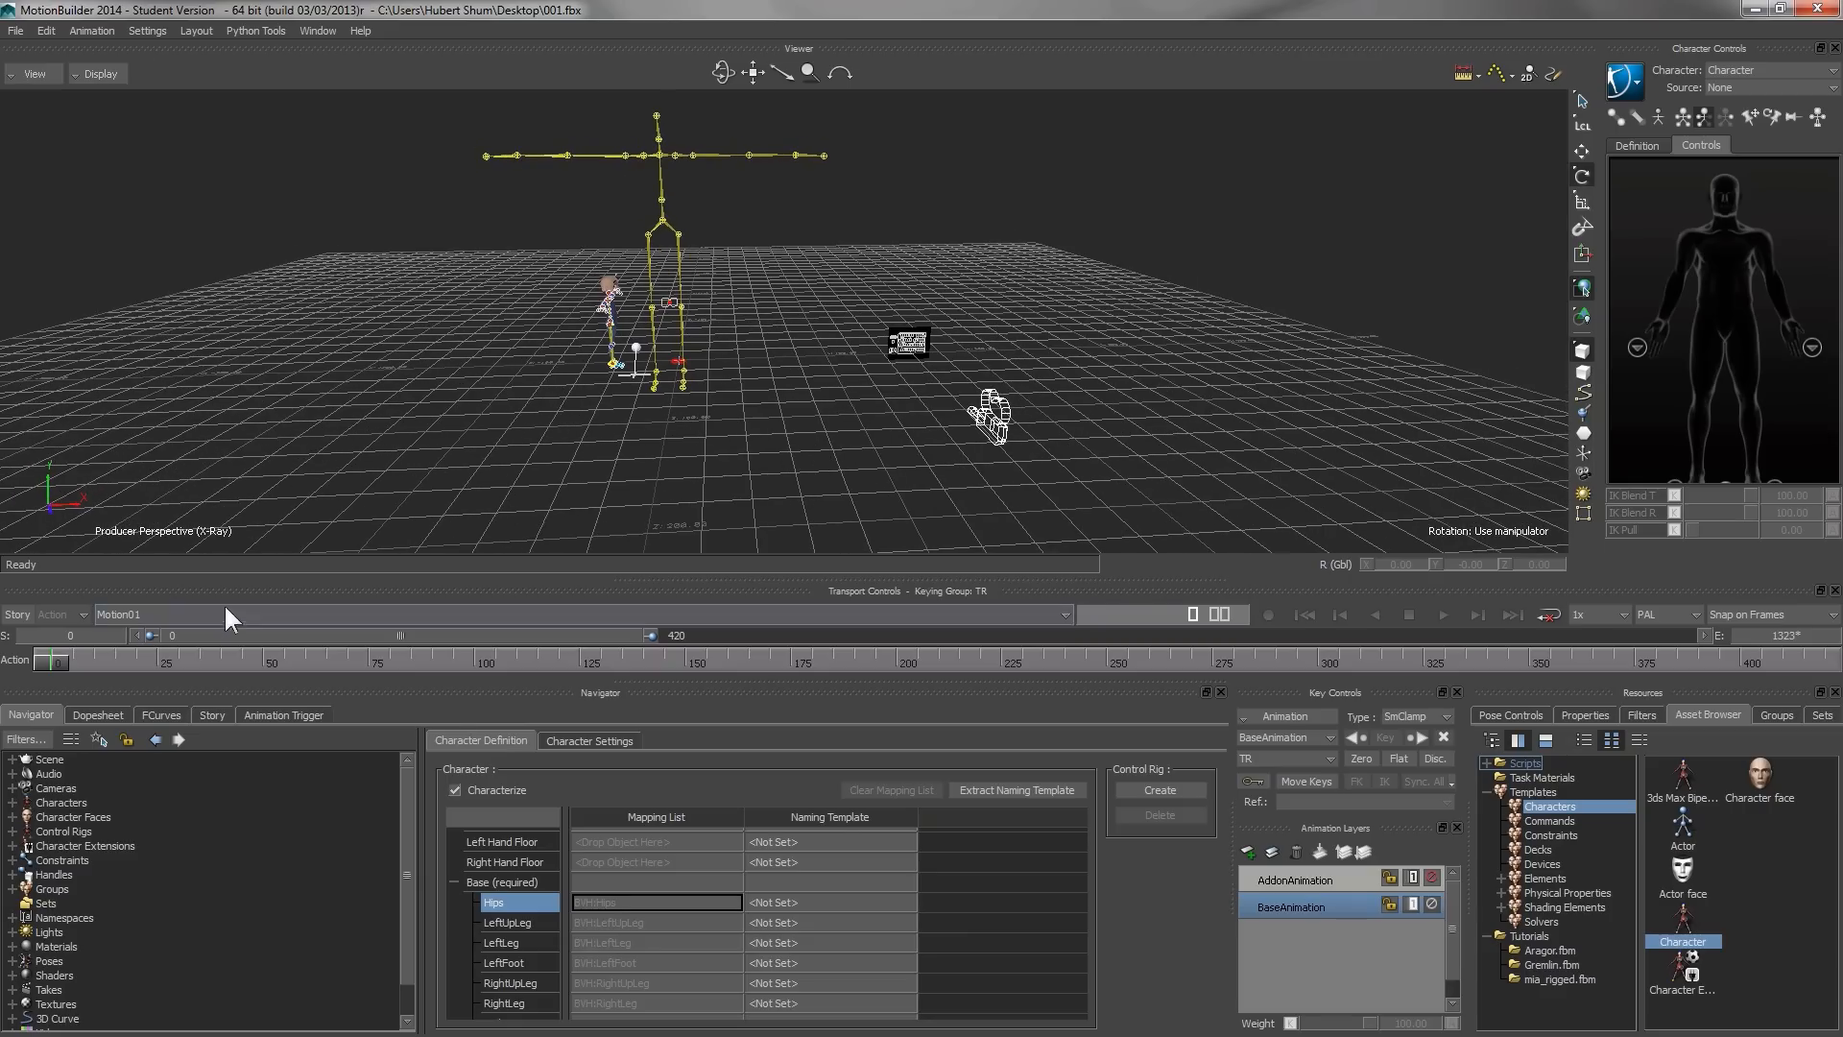
{"action": "mouse_move", "coordinate": [64, 663]}
{"action": "left_mouse_down"}
{"action": "mouse_move", "coordinate": [356, 650]}
{"action": "mouse_move", "coordinate": [53, 660]}
{"action": "left_mouse_up"}
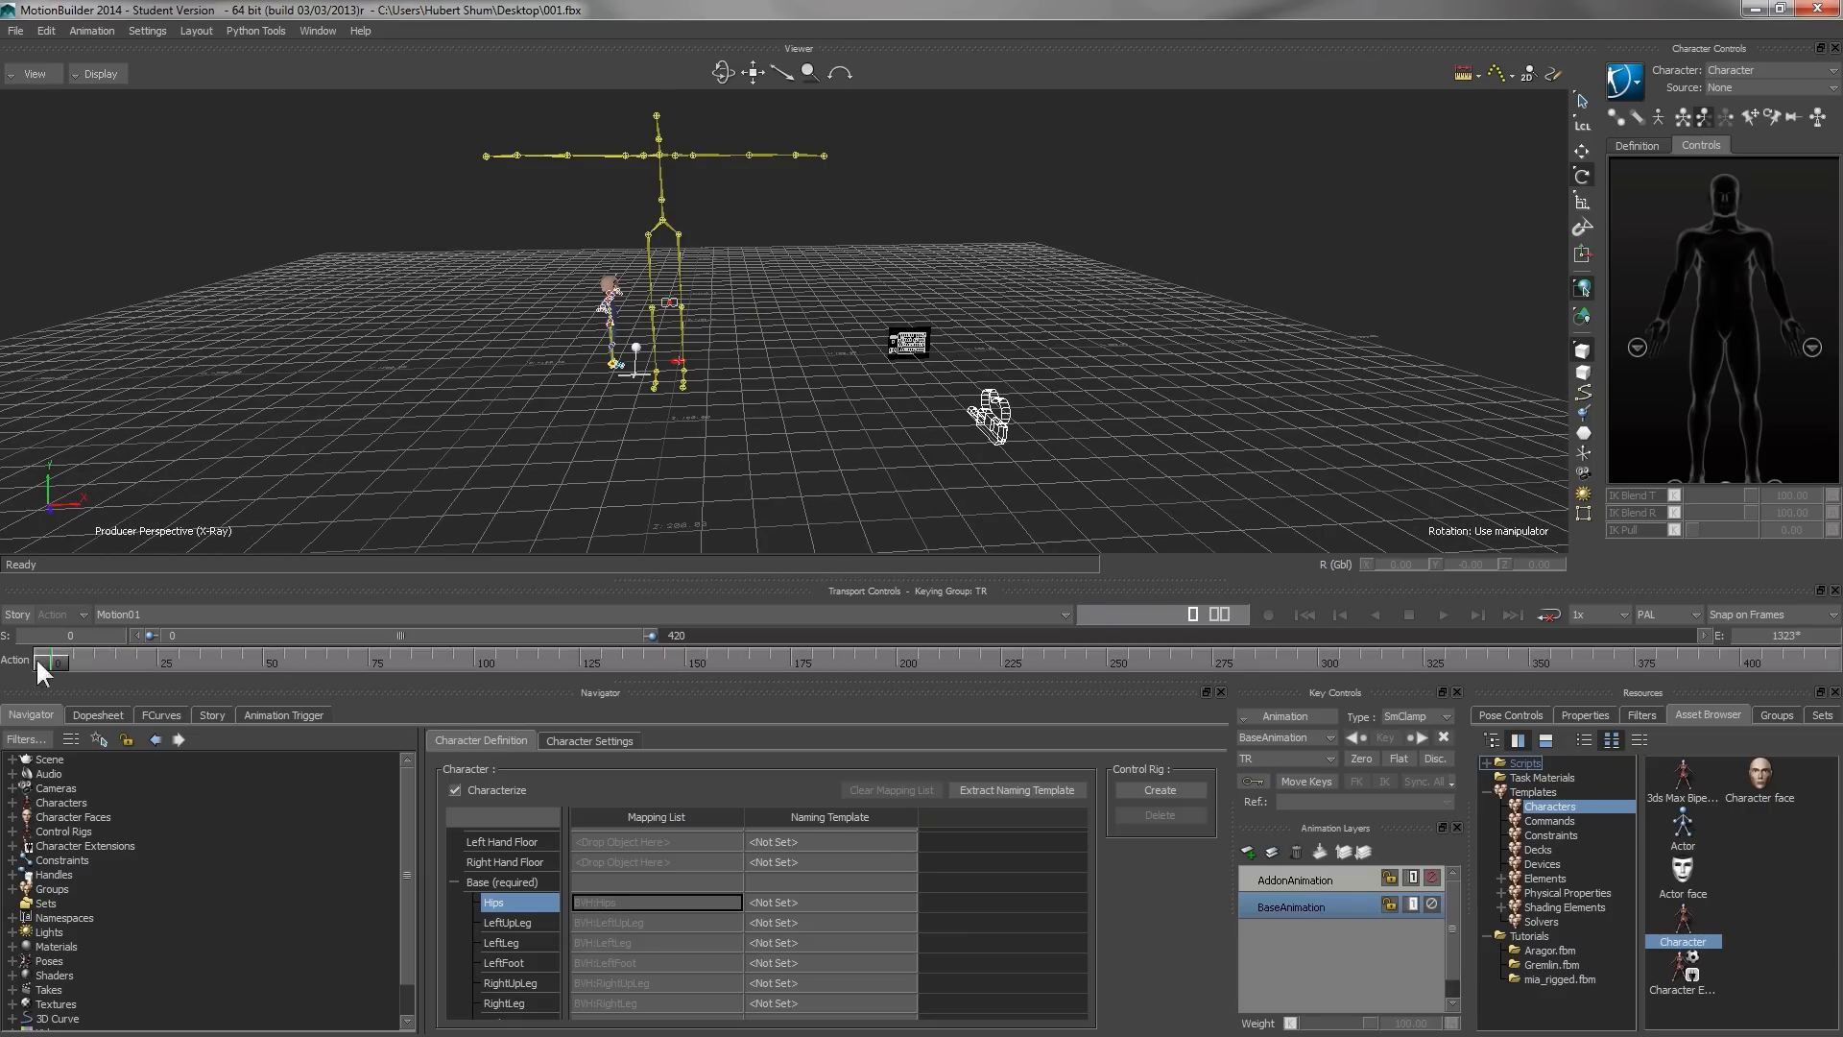
{"action": "left_click", "coordinate": [1531, 774]}
{"action": "left_click_drag", "start_coordinate": [1686, 786], "coordinate": [943, 271]}
{"action": "mouse_move", "coordinate": [973, 278]}
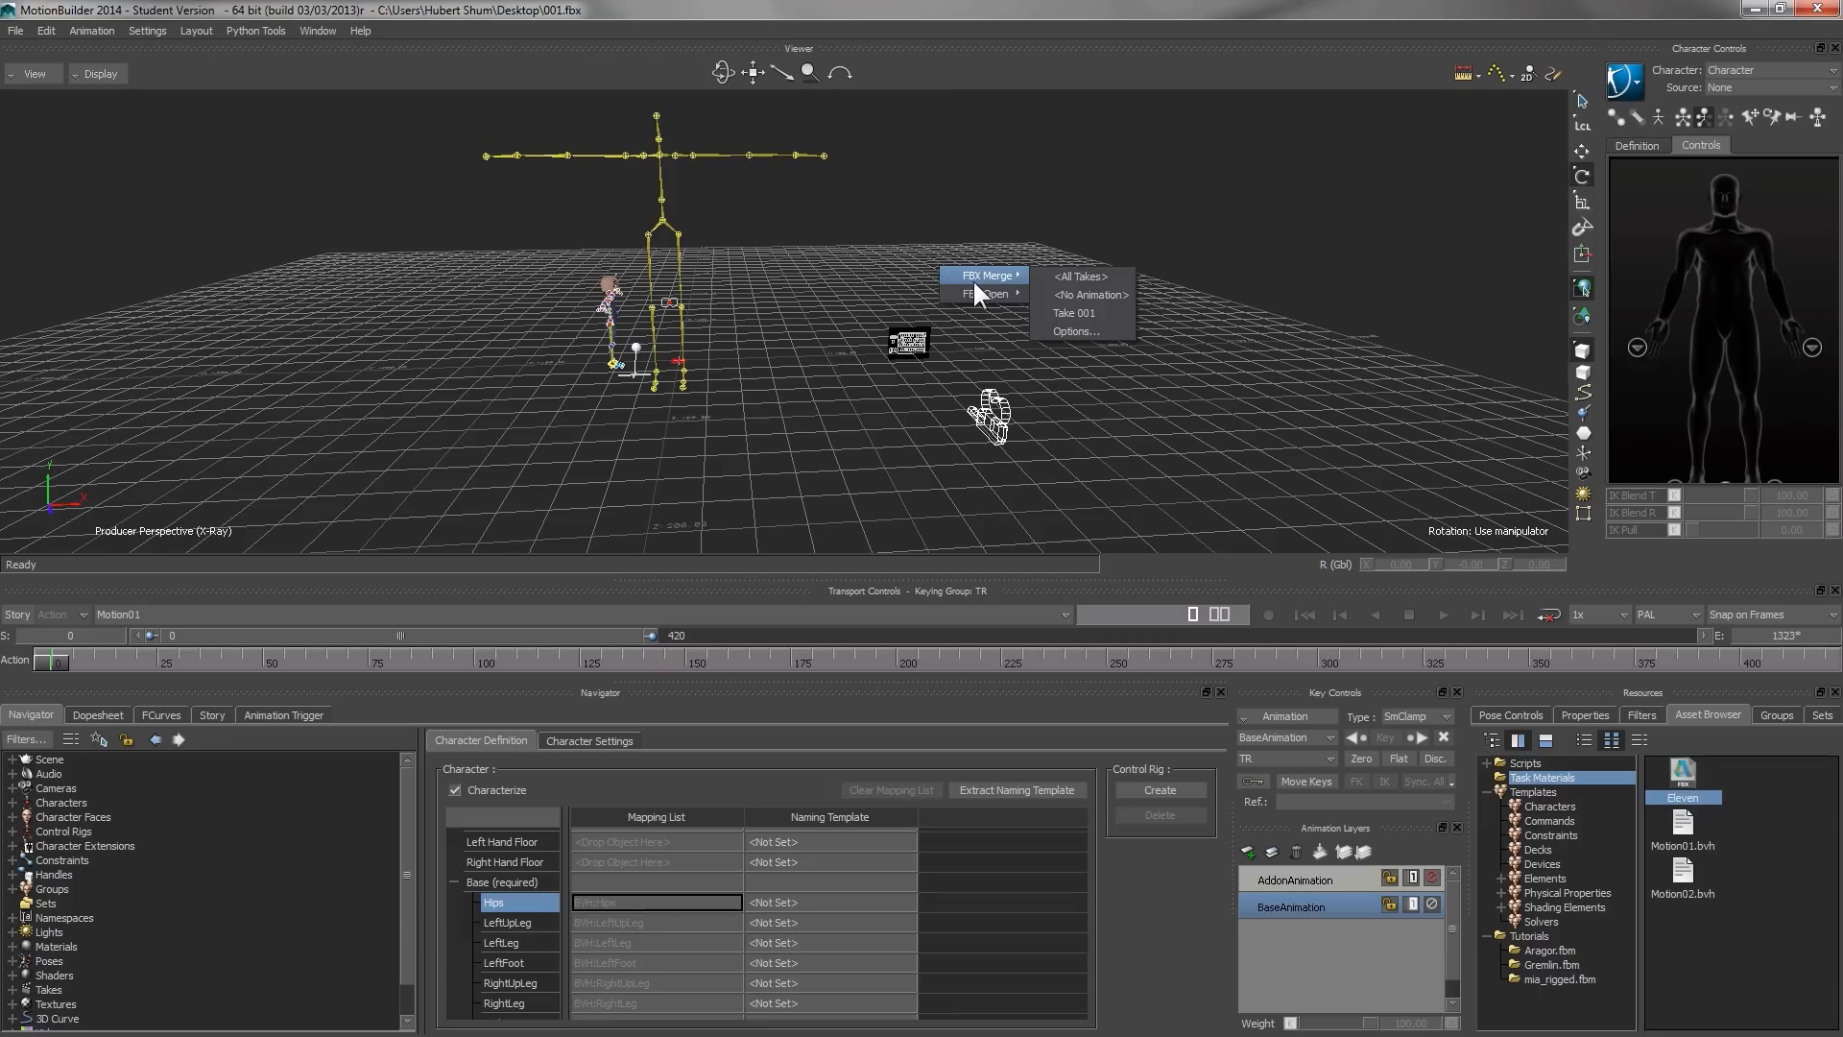
{"action": "left_click", "coordinate": [1114, 294]}
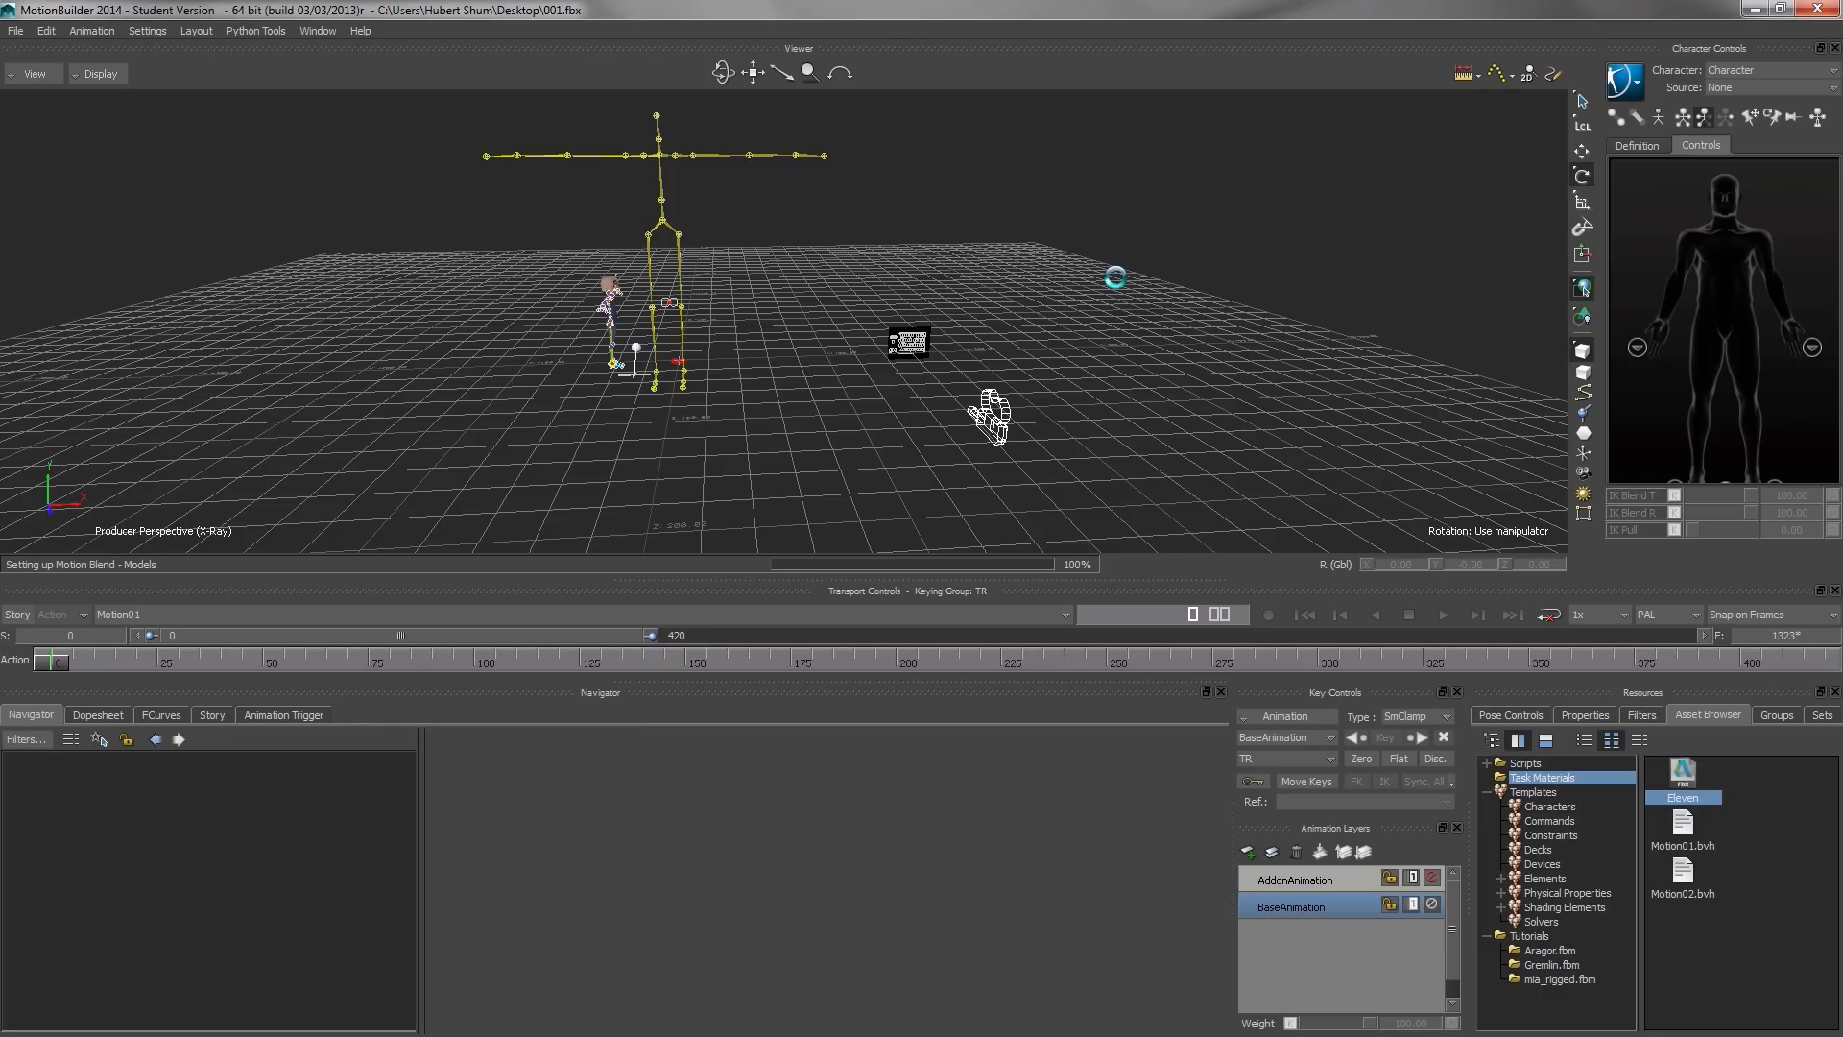
{"action": "left_click", "coordinate": [1061, 588]}
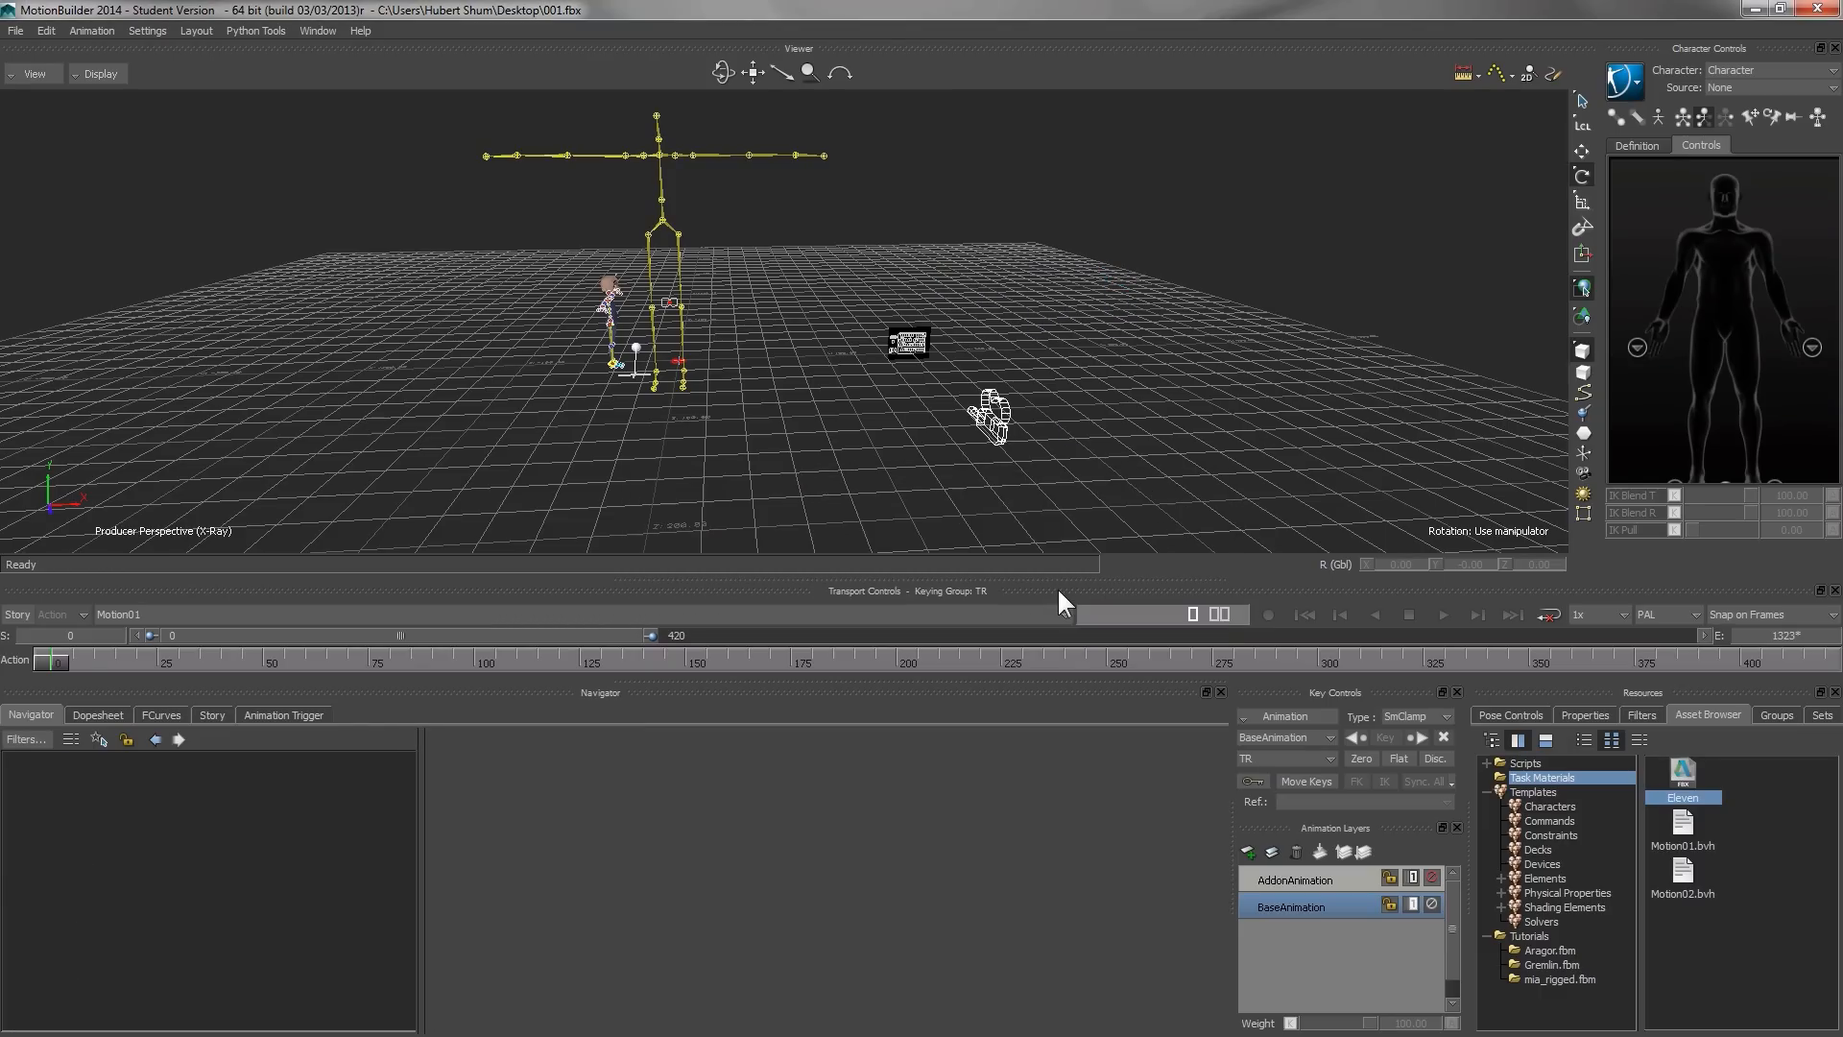
- Set the input type of Actor2:Character Eleven to Character with Character 1 as its input source
{"action": "left_click", "coordinate": [1780, 69]}
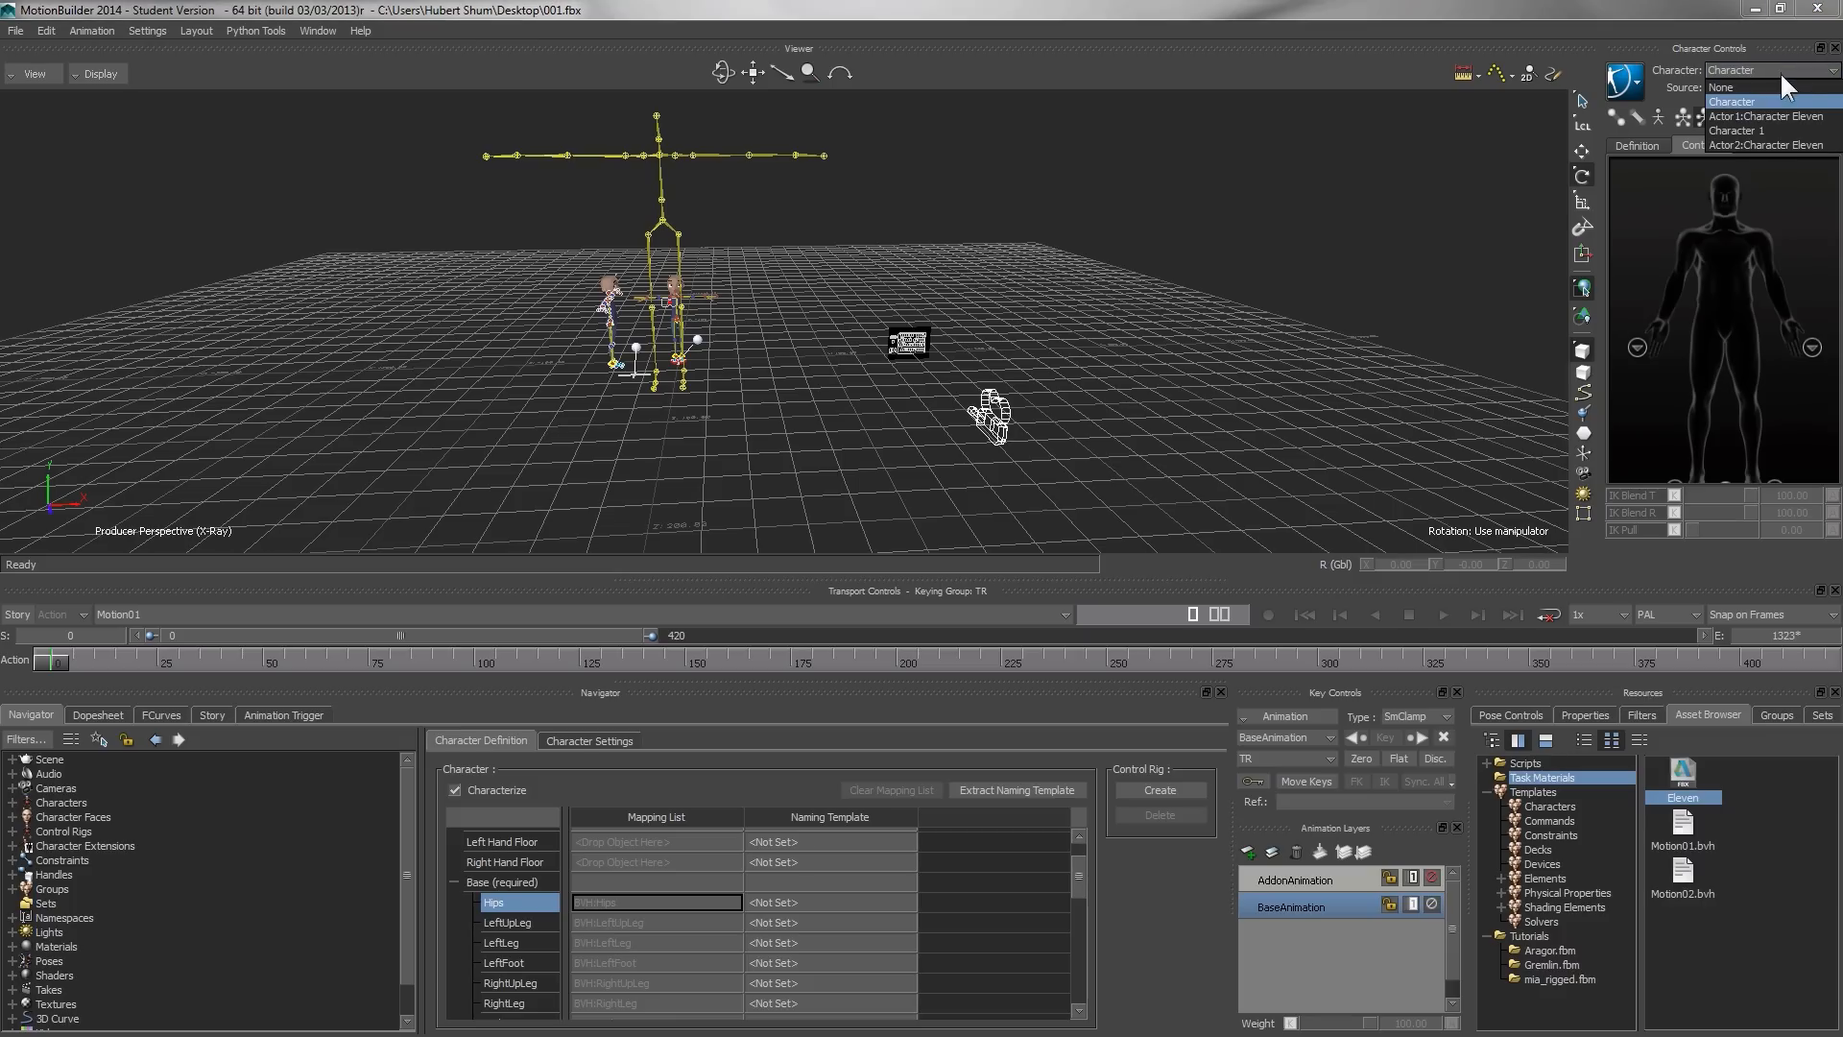
{"action": "left_click", "coordinate": [1748, 144]}
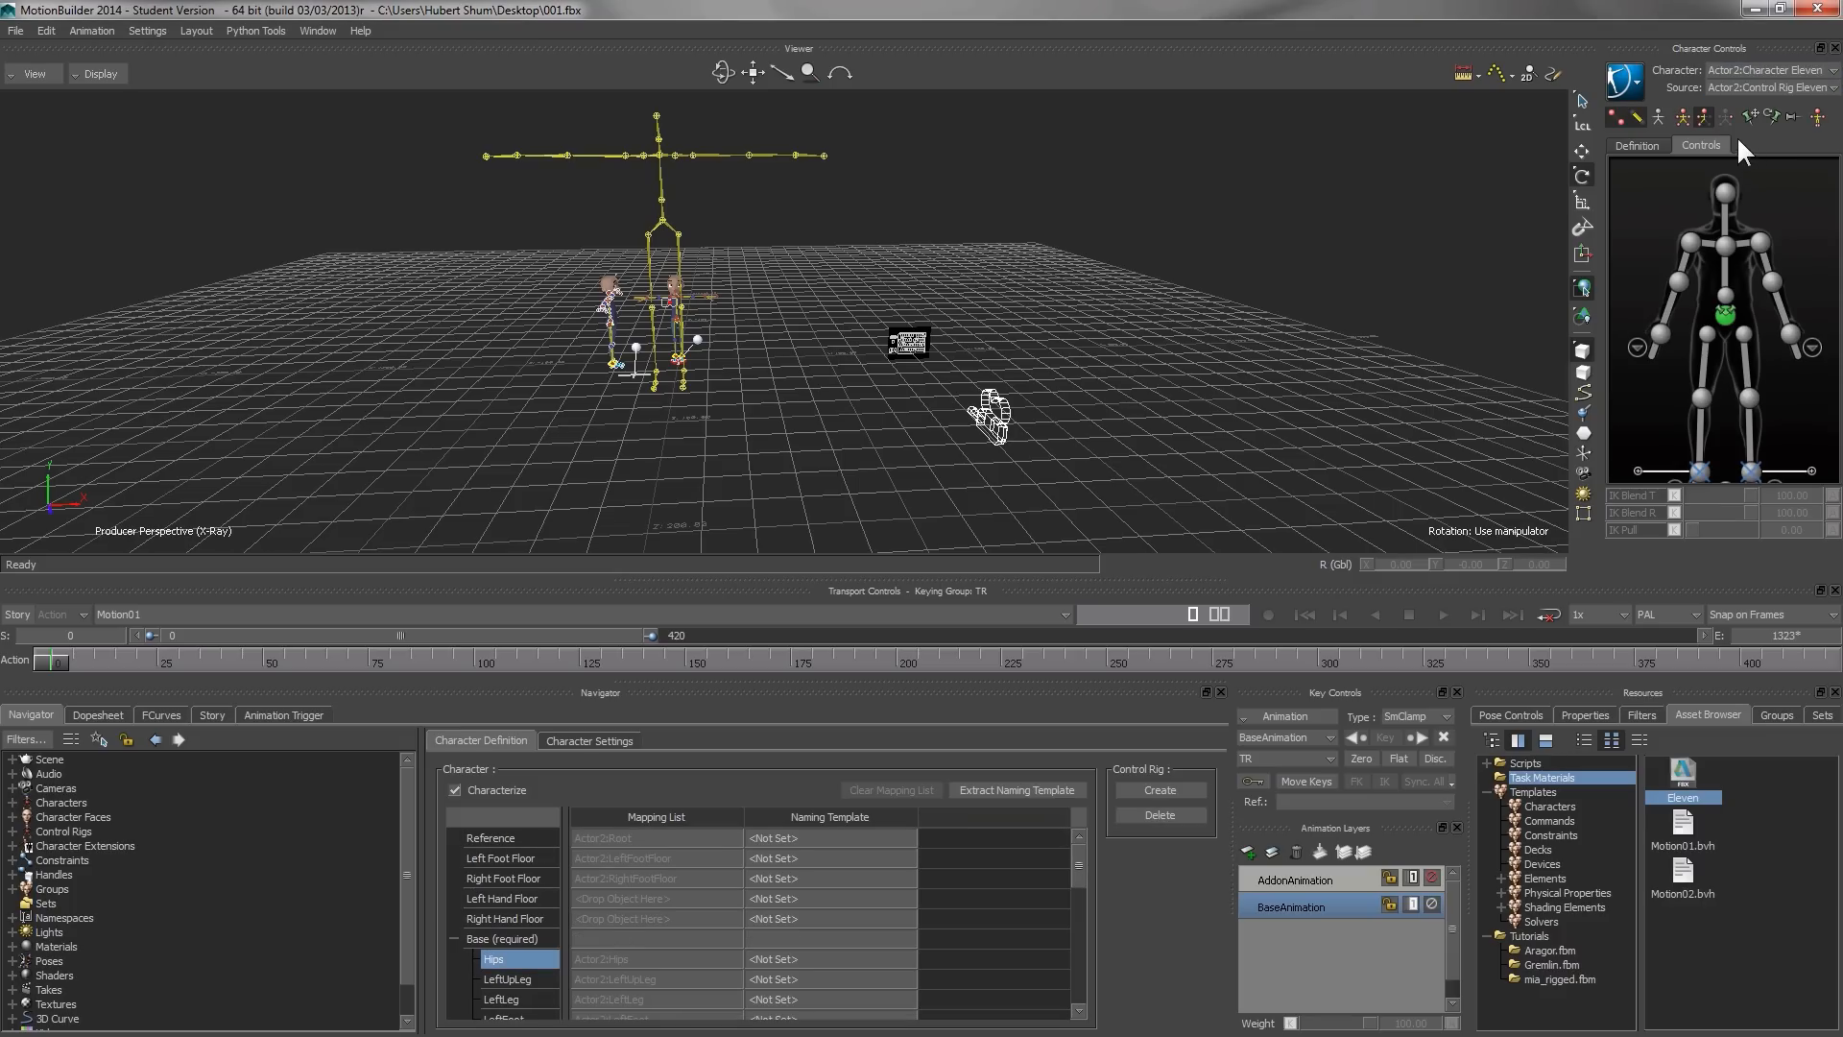
{"action": "left_click", "coordinate": [589, 740]}
{"action": "left_click", "coordinate": [607, 771]}
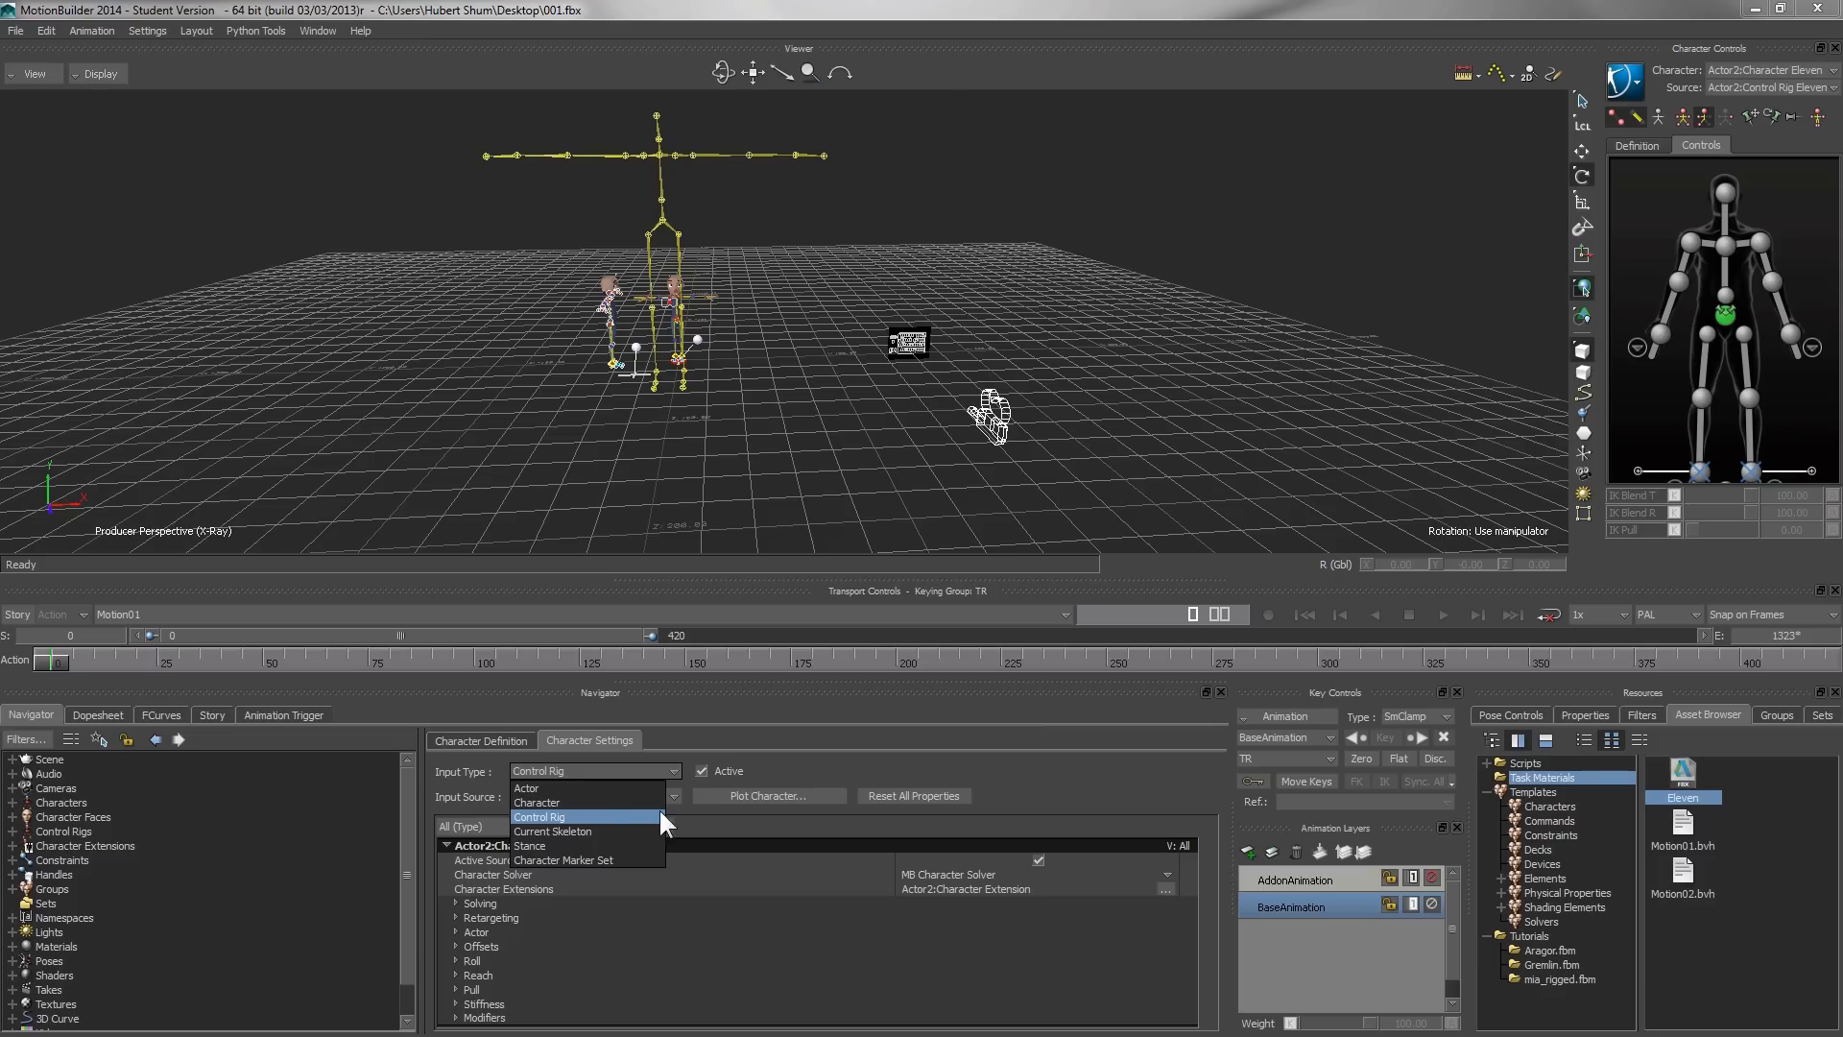
{"action": "left_click", "coordinate": [590, 802]}
{"action": "left_click", "coordinate": [597, 797]}
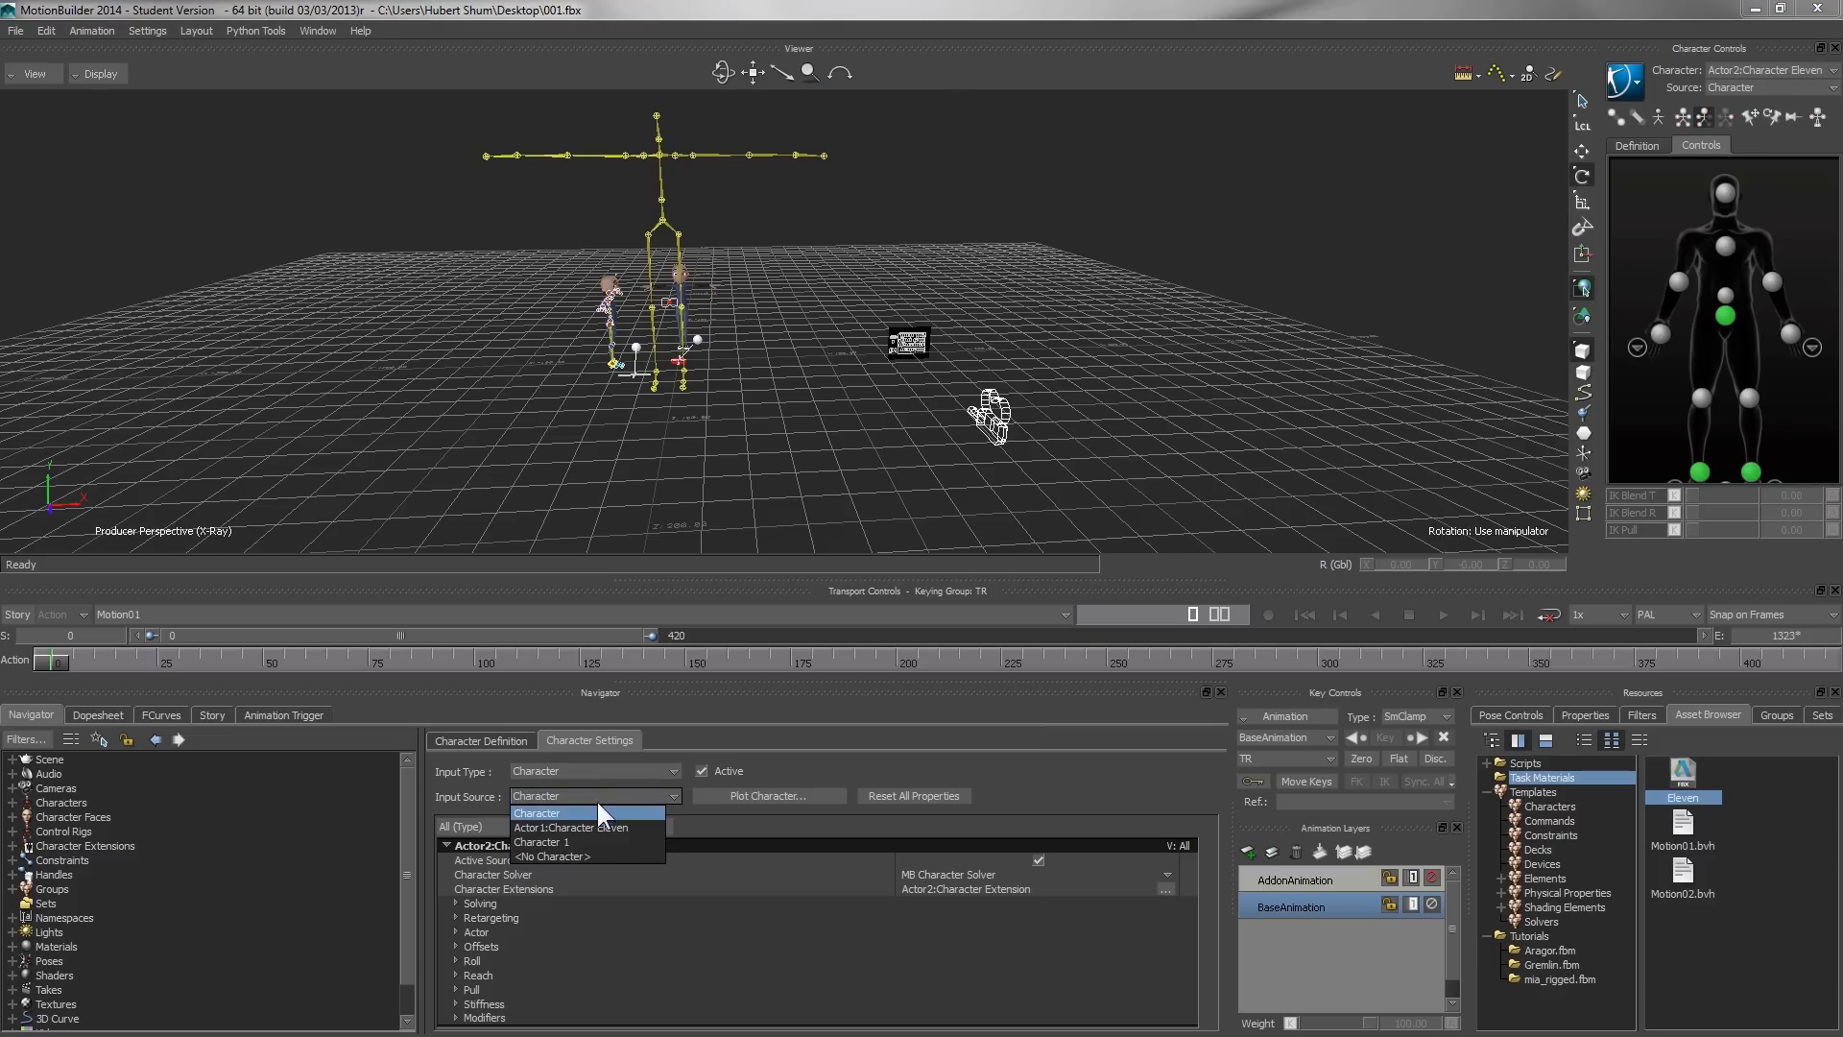
{"action": "left_click", "coordinate": [545, 841]}
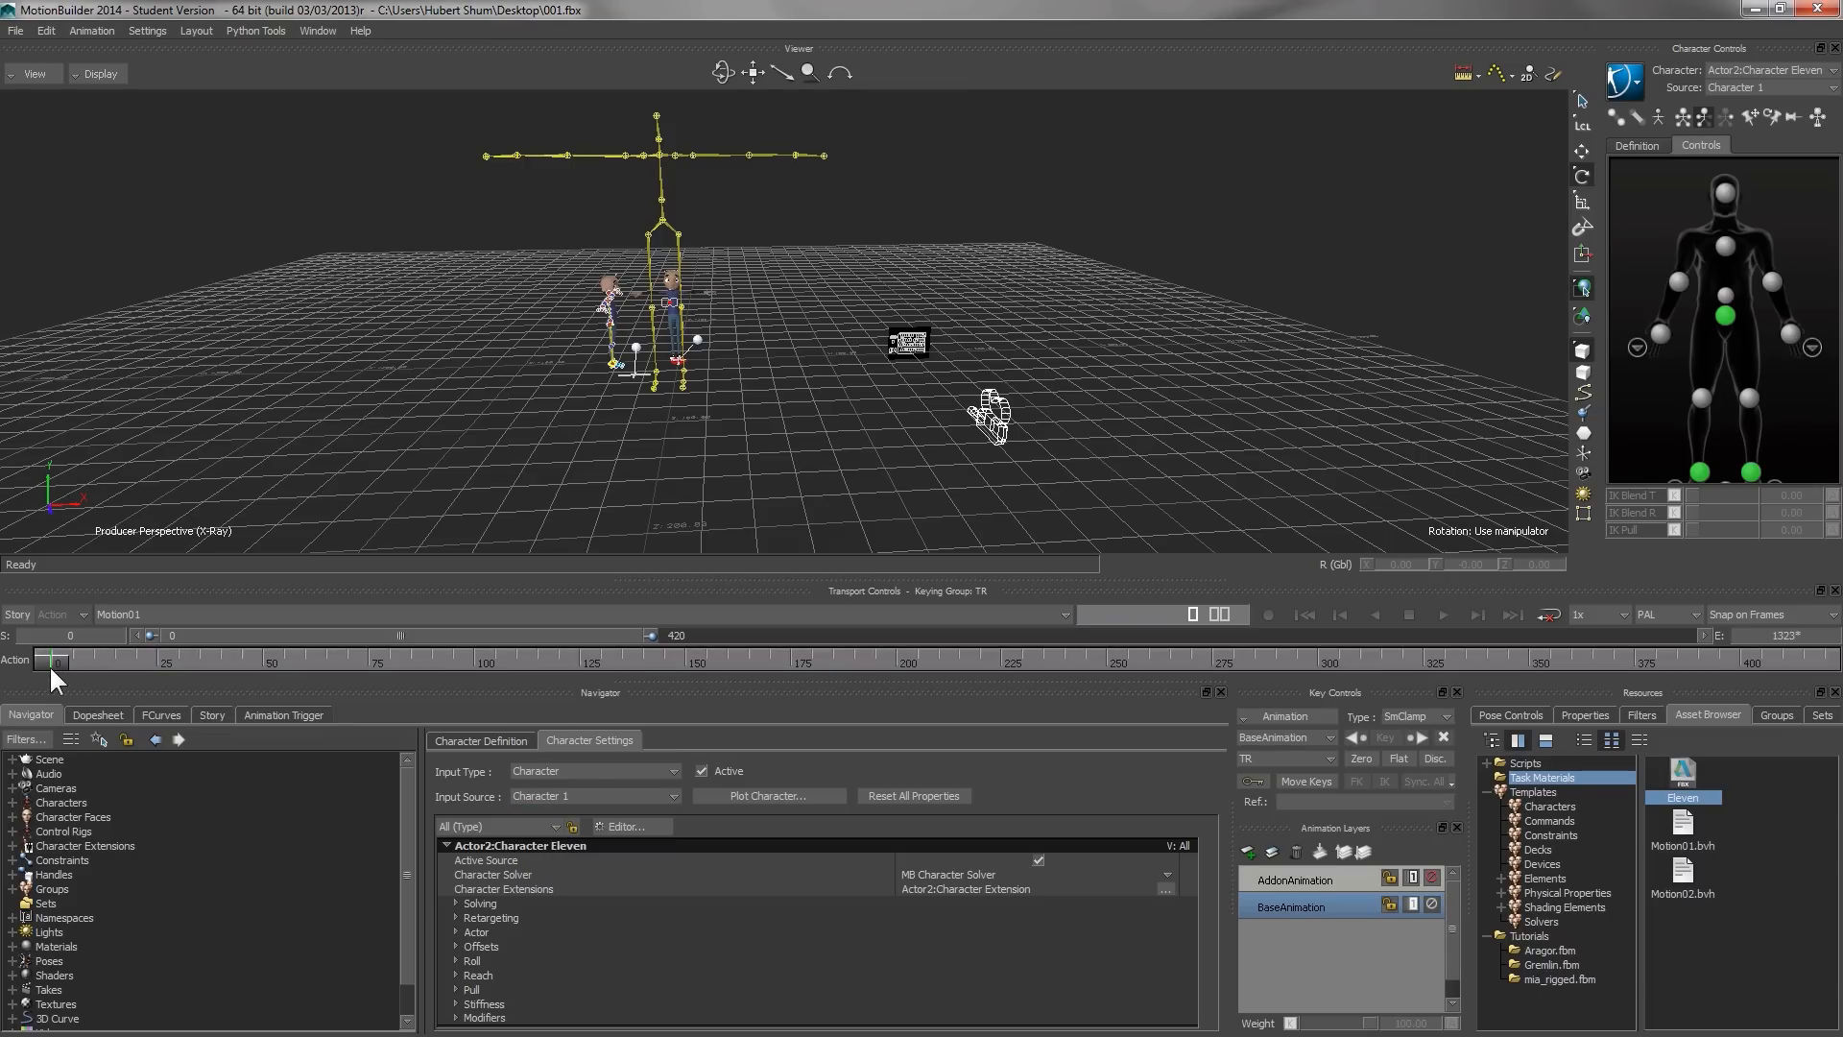
{"action": "mouse_move", "coordinate": [49, 664]}
{"action": "left_mouse_down"}
{"action": "mouse_move", "coordinate": [532, 678]}
{"action": "mouse_move", "coordinate": [33, 655]}
{"action": "left_mouse_up"}
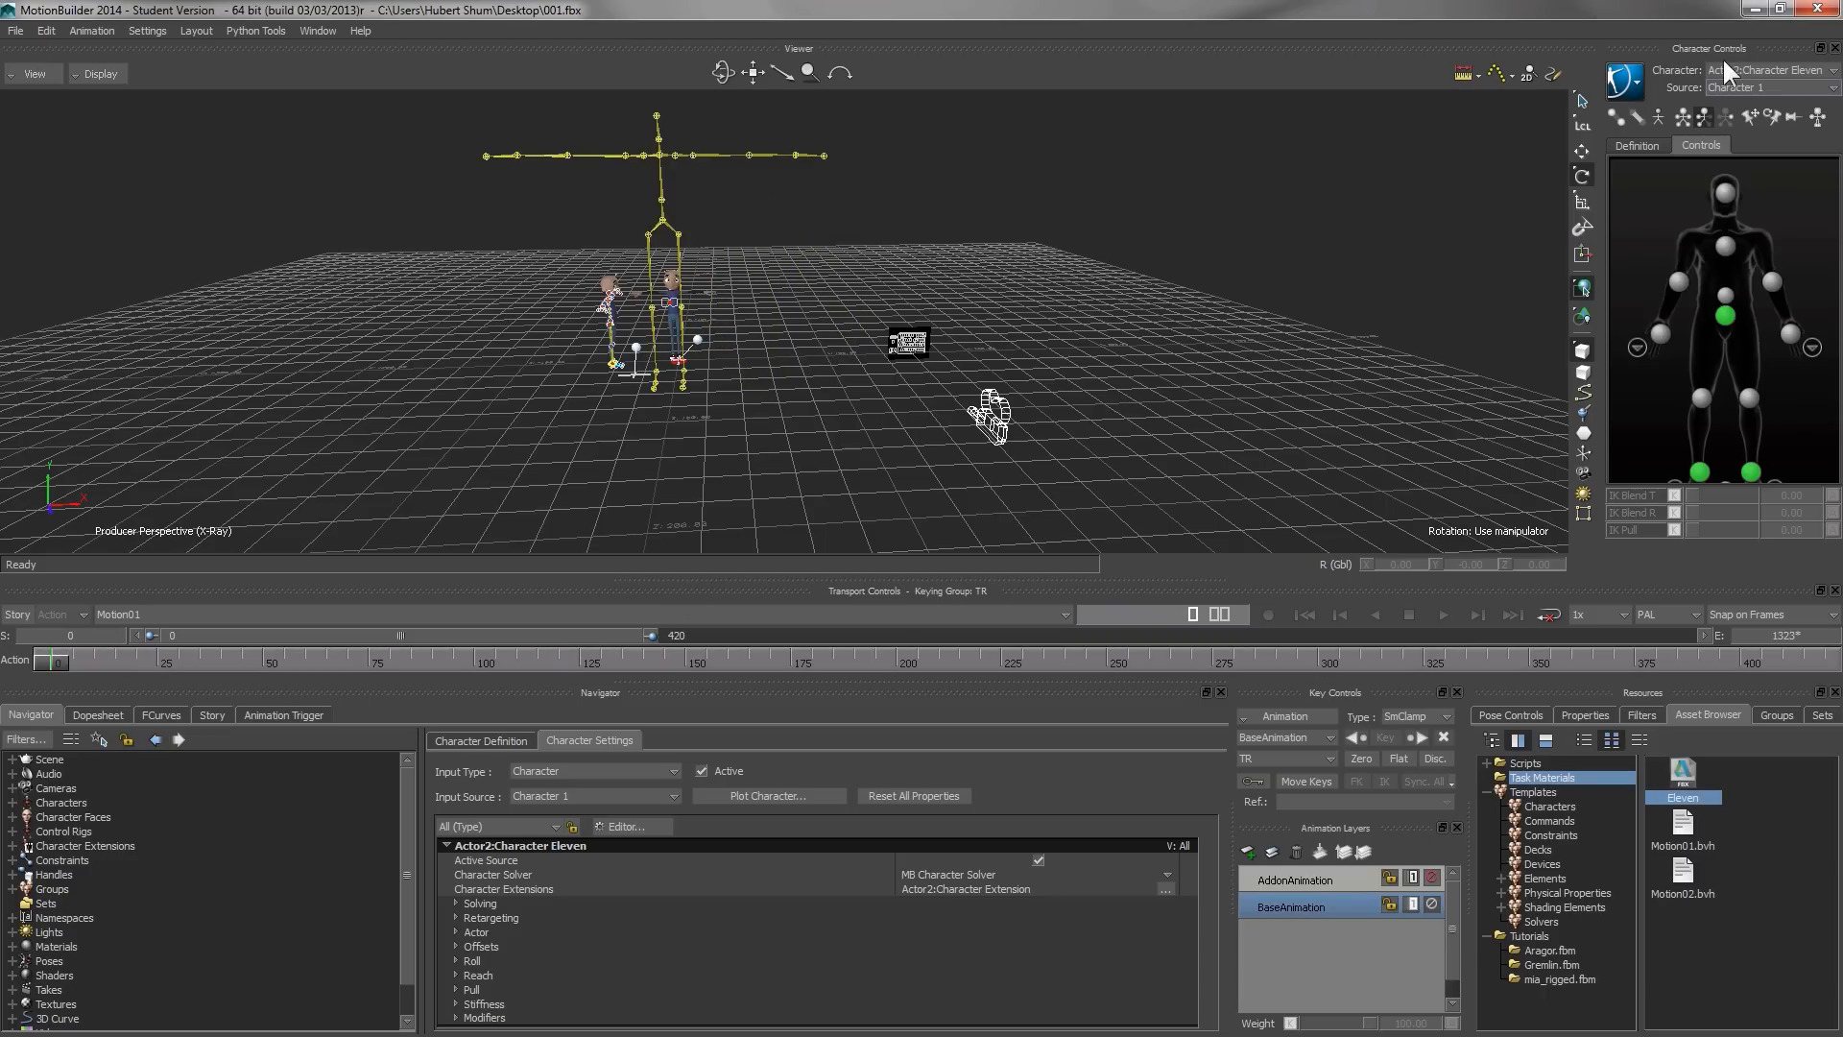
- Hide the skeleton of Character 1
{"action": "left_click", "coordinate": [1770, 71]}
{"action": "left_click", "coordinate": [1730, 129]}
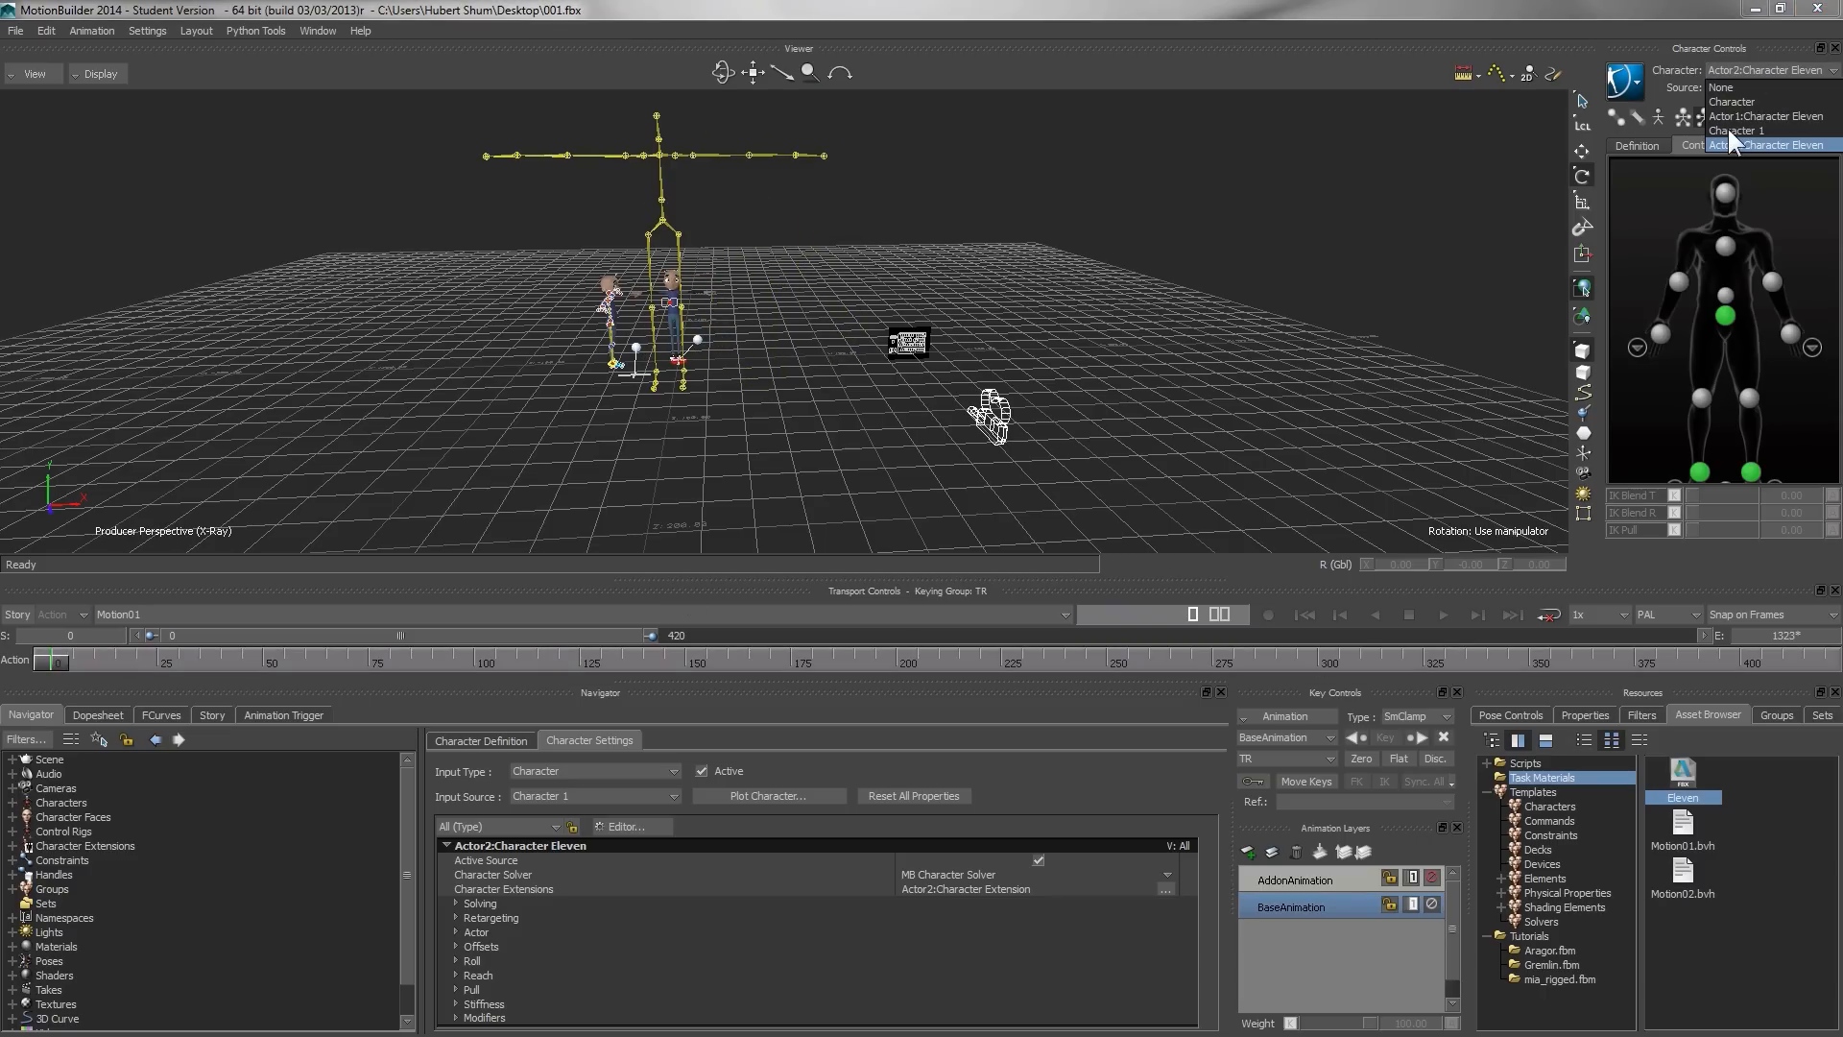
{"action": "left_click", "coordinate": [1630, 88]}
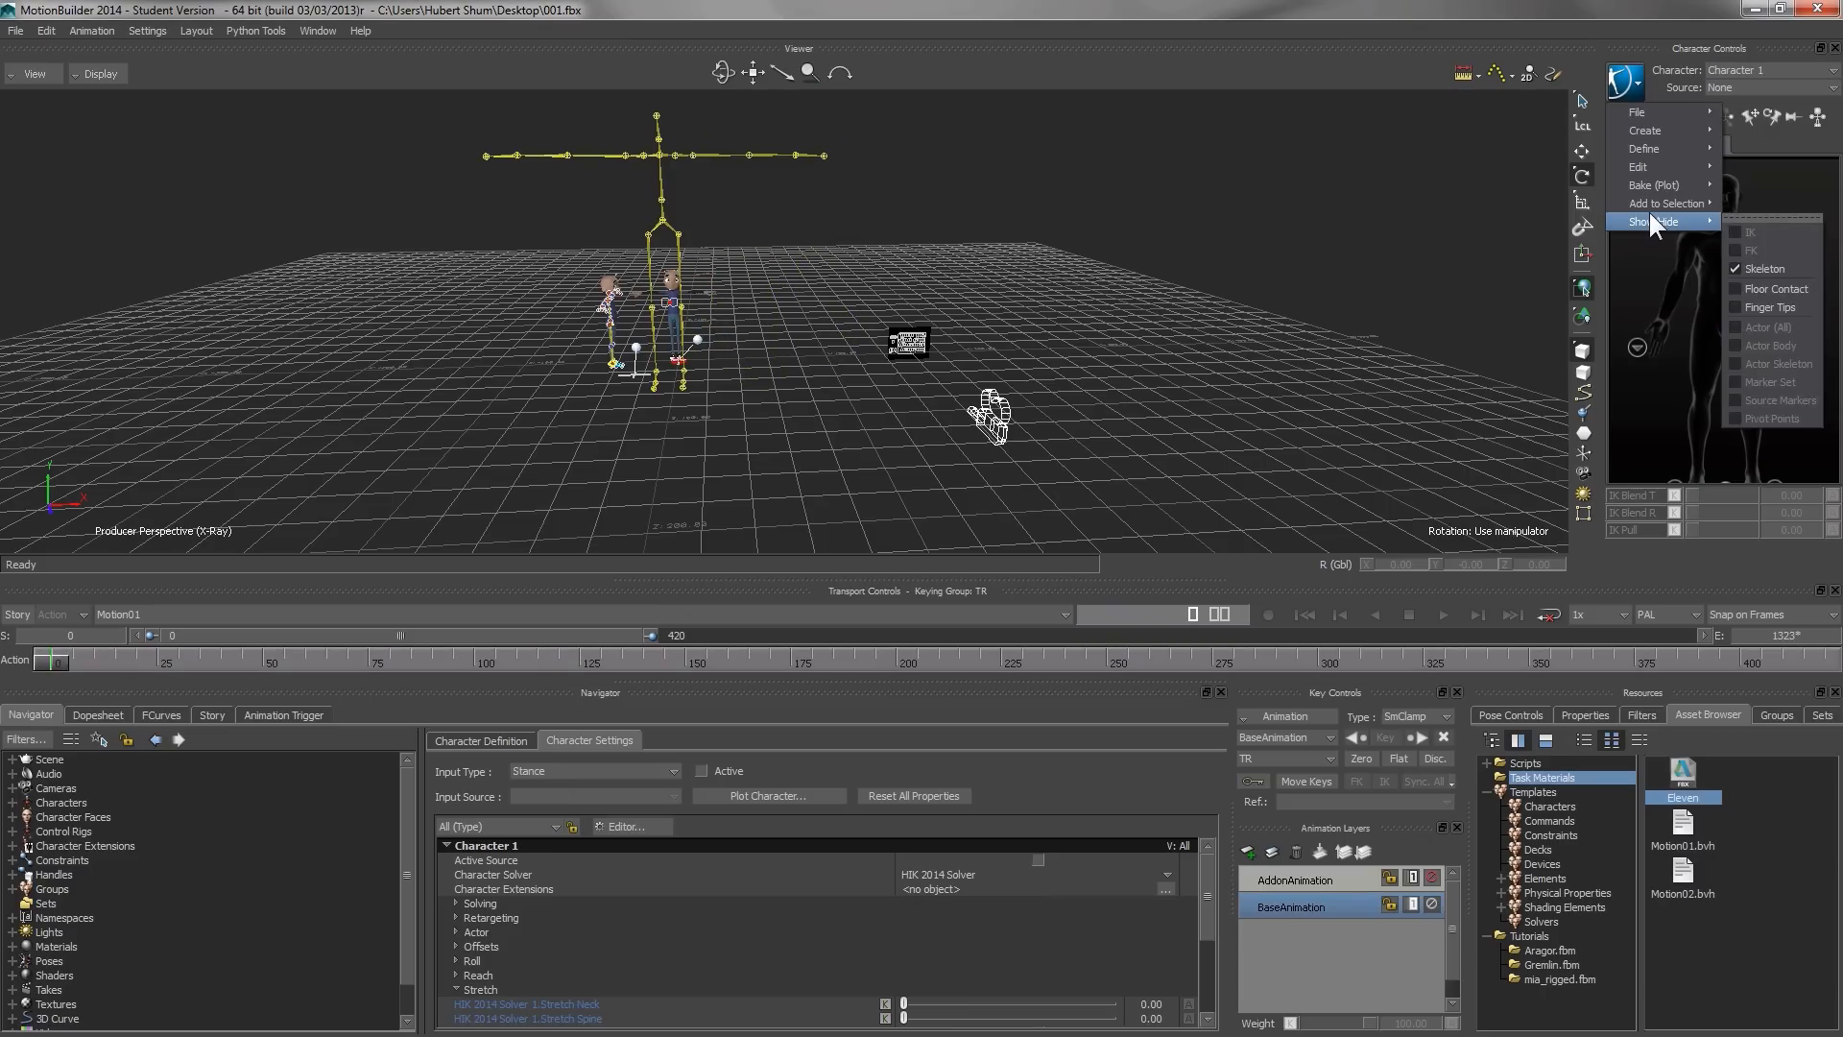
{"action": "mouse_move", "coordinate": [1655, 219]}
{"action": "left_click", "coordinate": [1742, 250]}
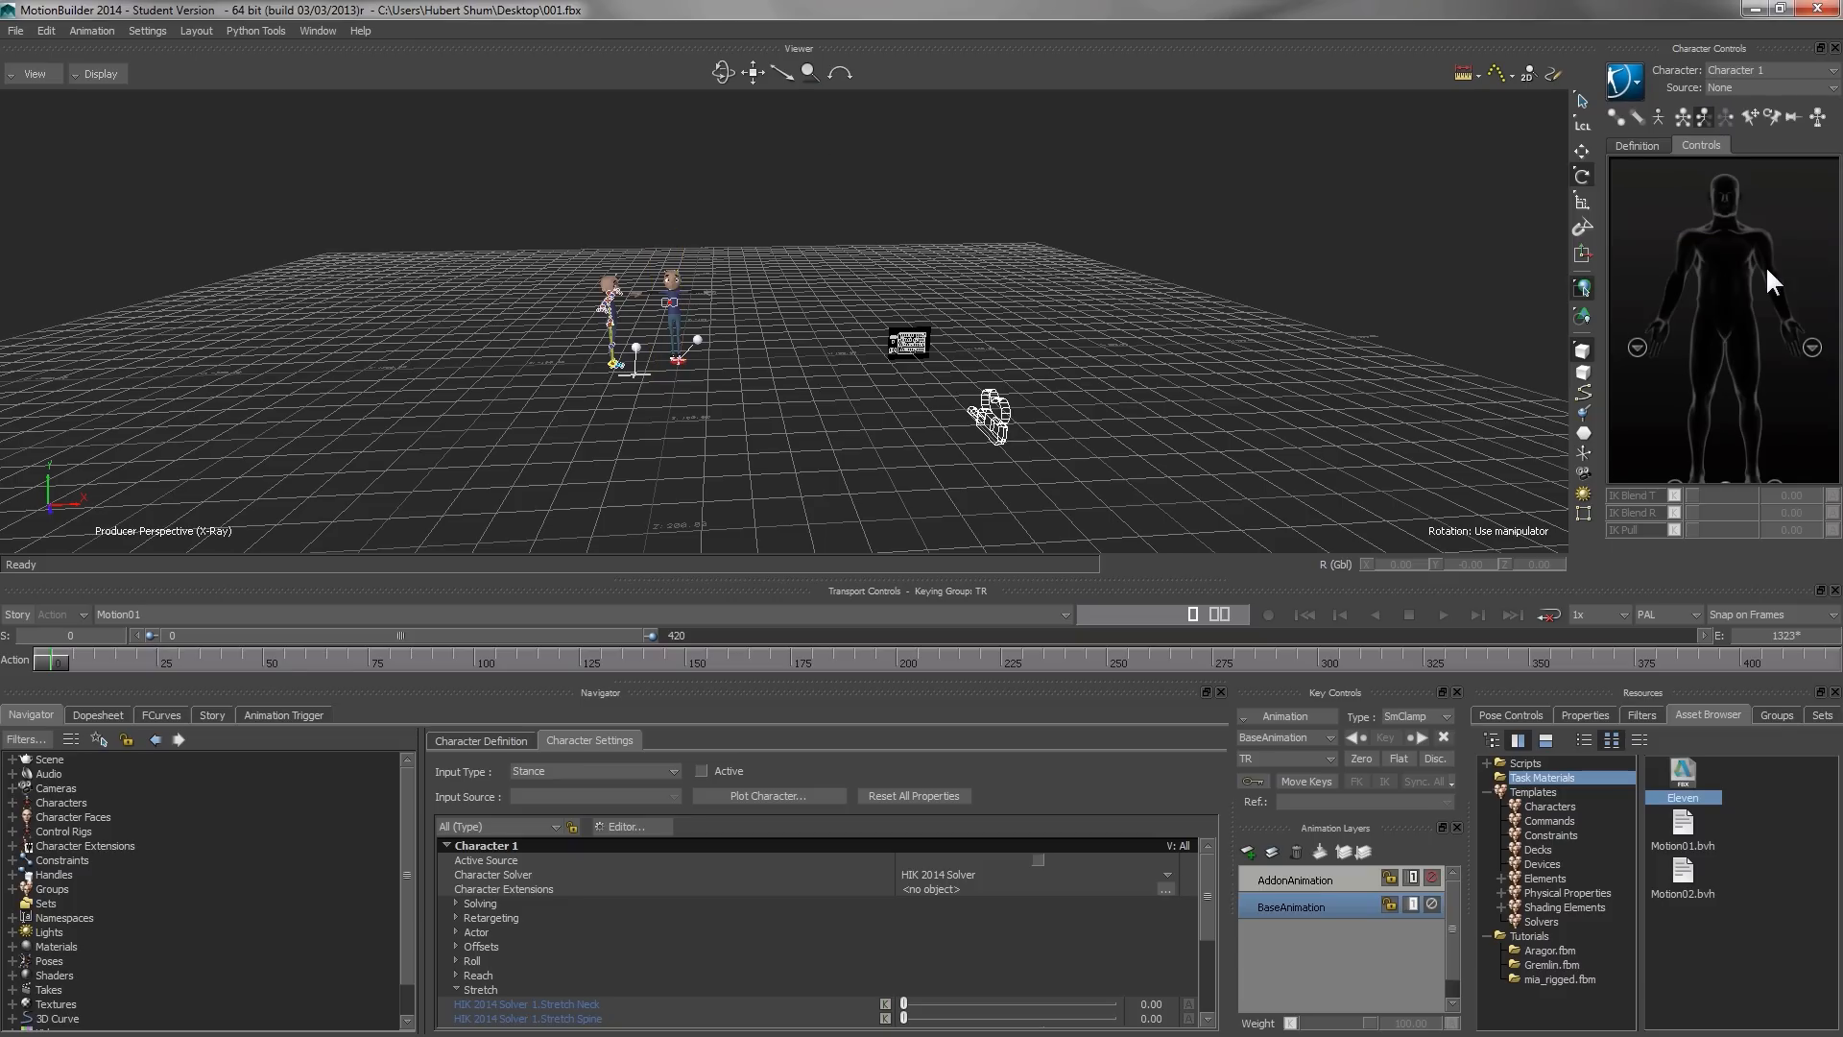
- Play back the retargeted motion of both characters and scrub through the frames where they interact, around frames 177 to 210
{"action": "scroll", "coordinate": [821, 354], "scroll_direction": "up", "scroll_amount": 2}
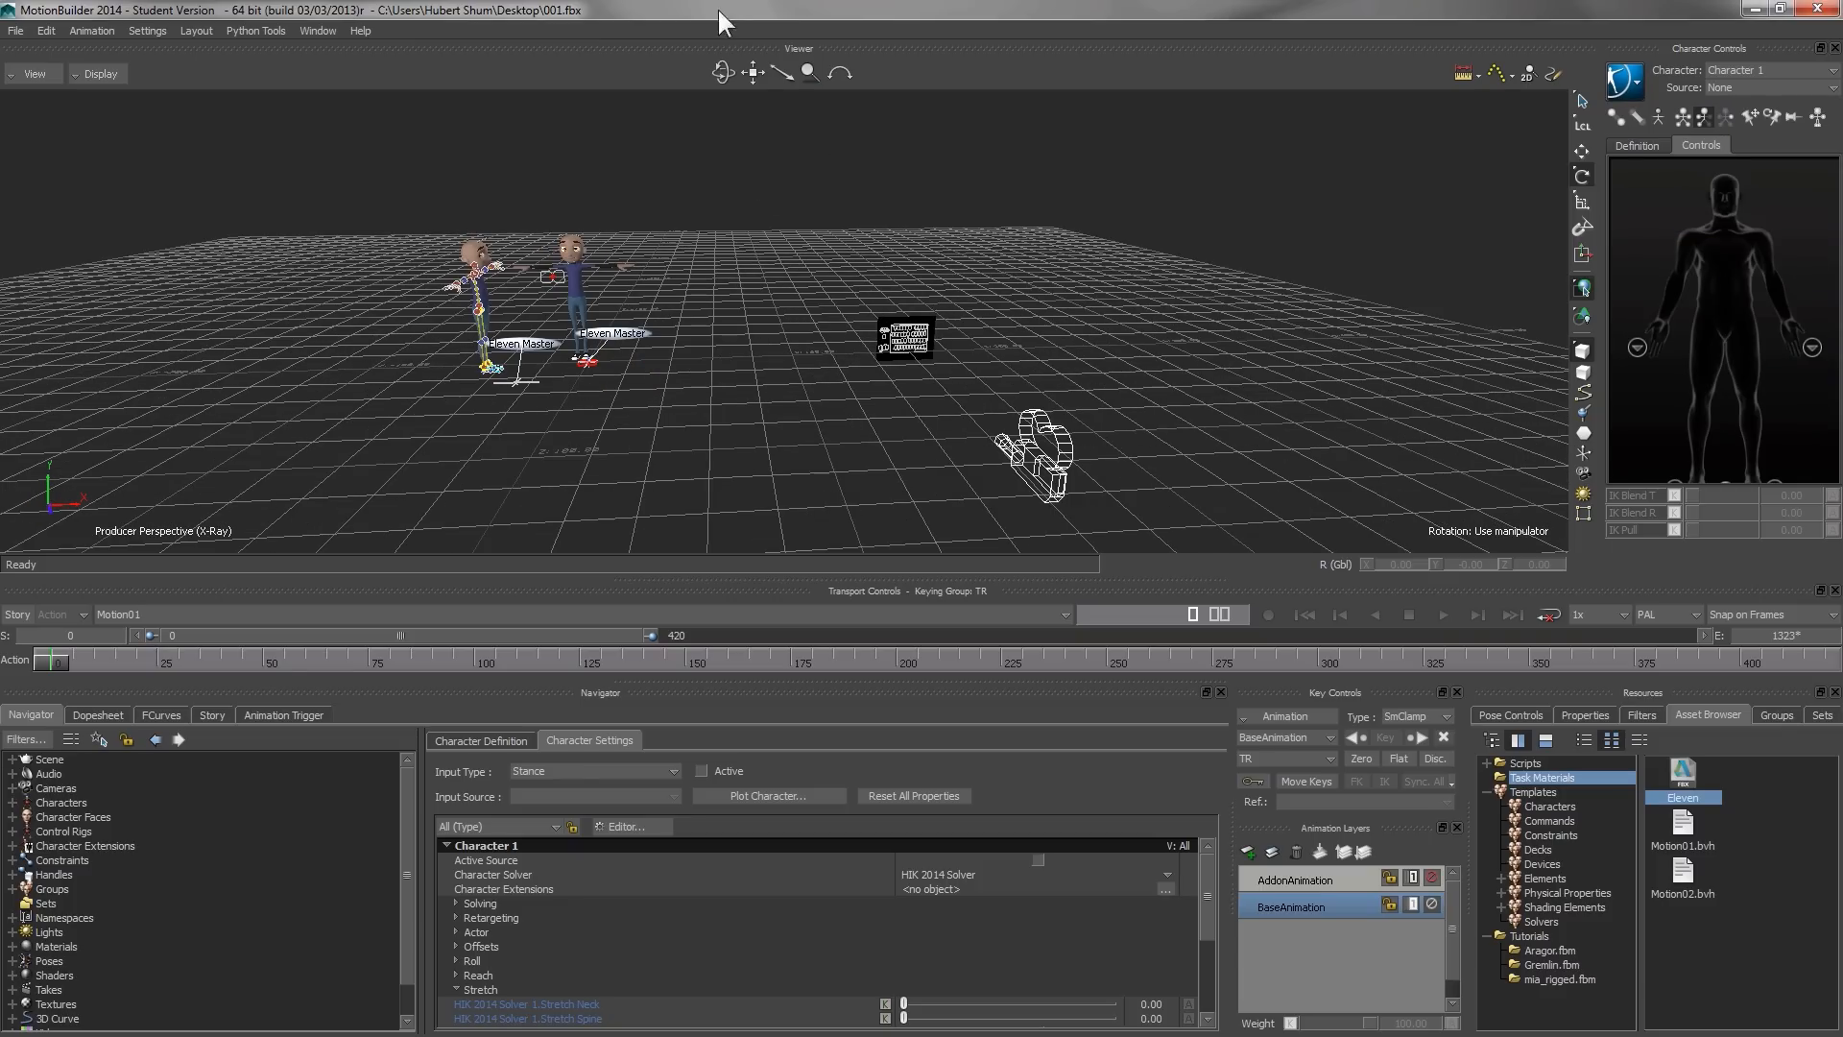
{"action": "left_click_drag", "start_coordinate": [754, 75], "coordinate": [562, 649]}
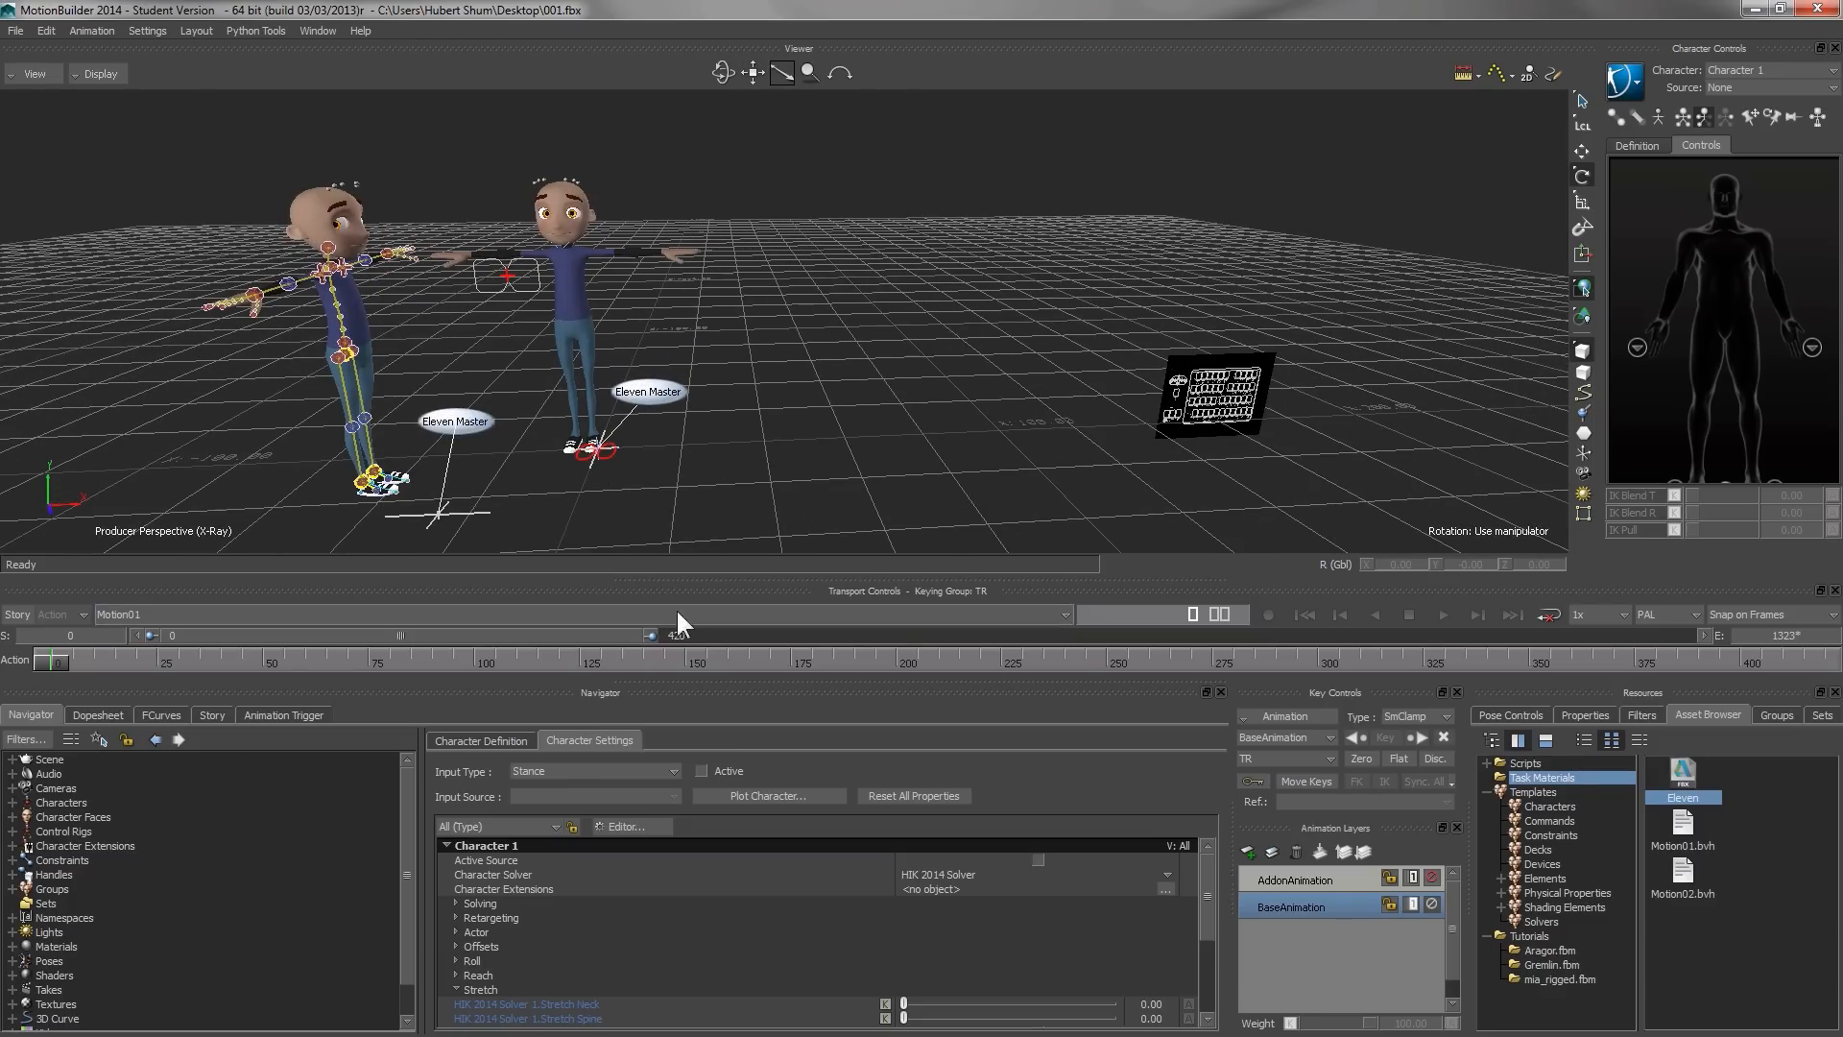
{"action": "left_click", "coordinate": [1440, 614]}
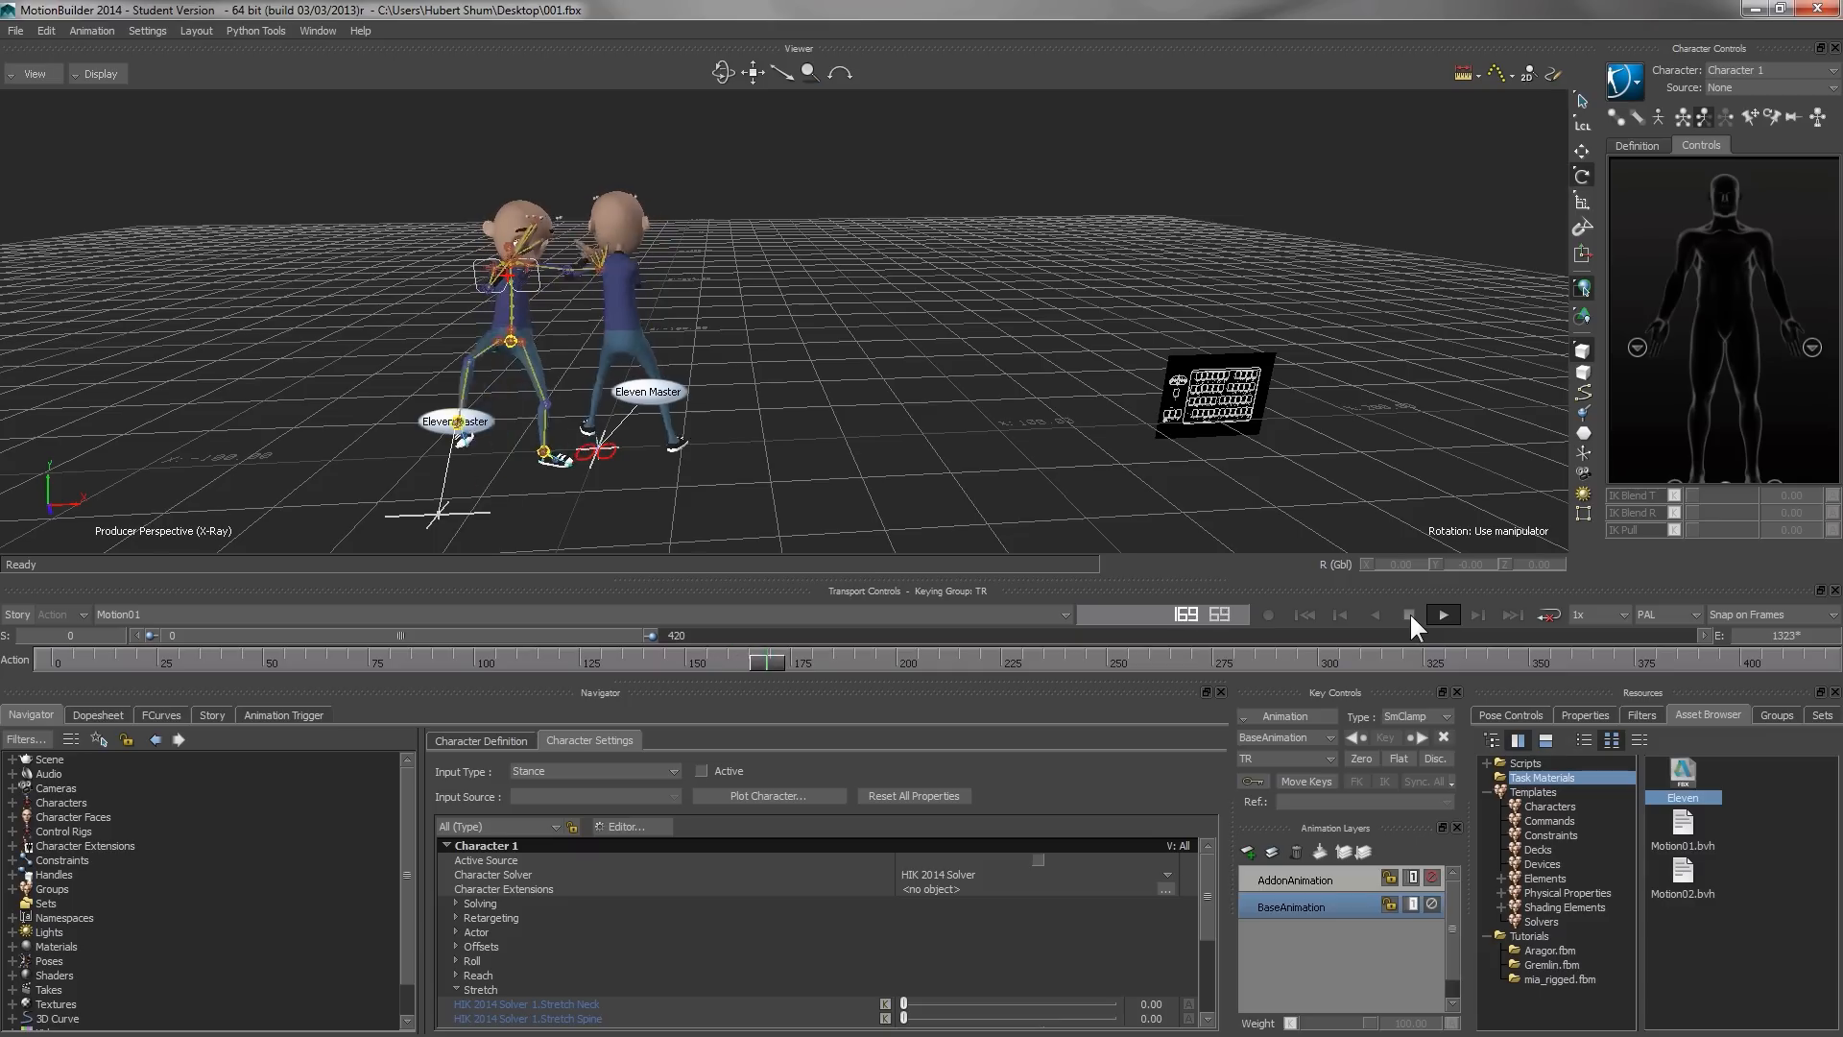
{"action": "left_click", "coordinate": [1409, 613]}
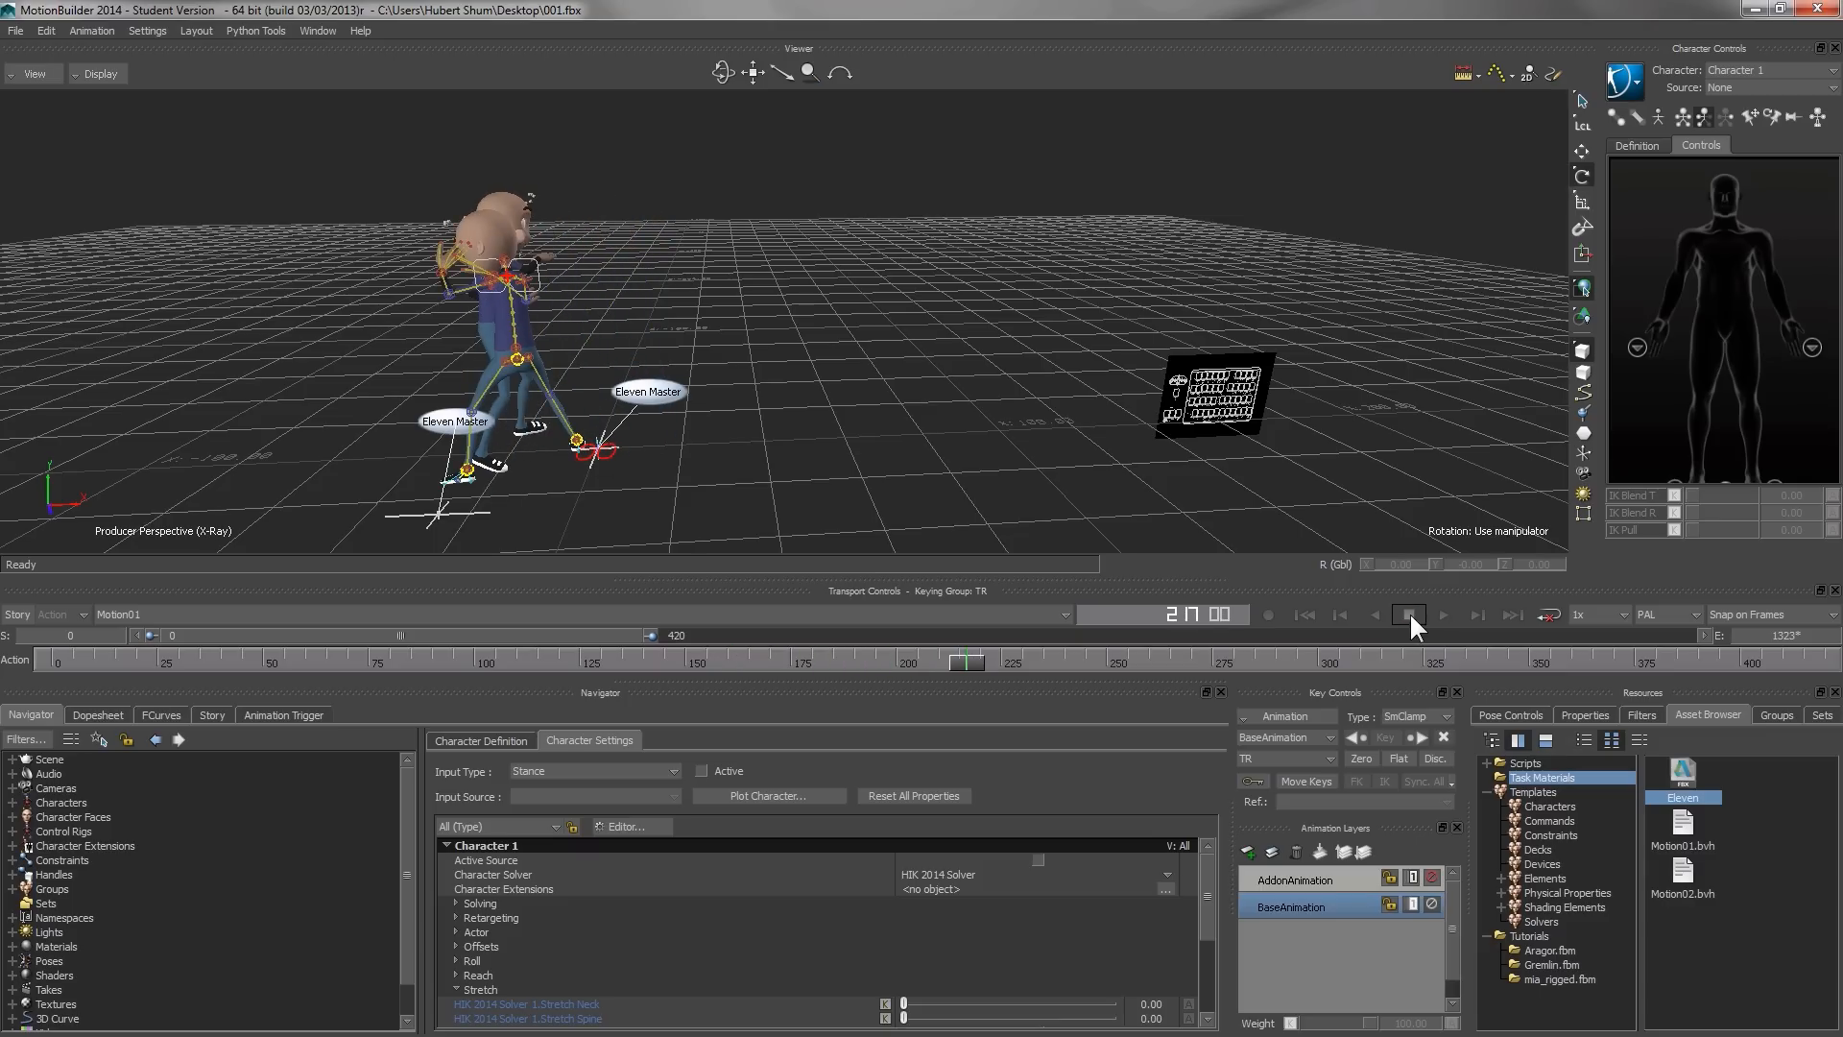
{"action": "left_click", "coordinate": [959, 665]}
{"action": "left_click_drag", "start_coordinate": [959, 665], "coordinate": [839, 660]}
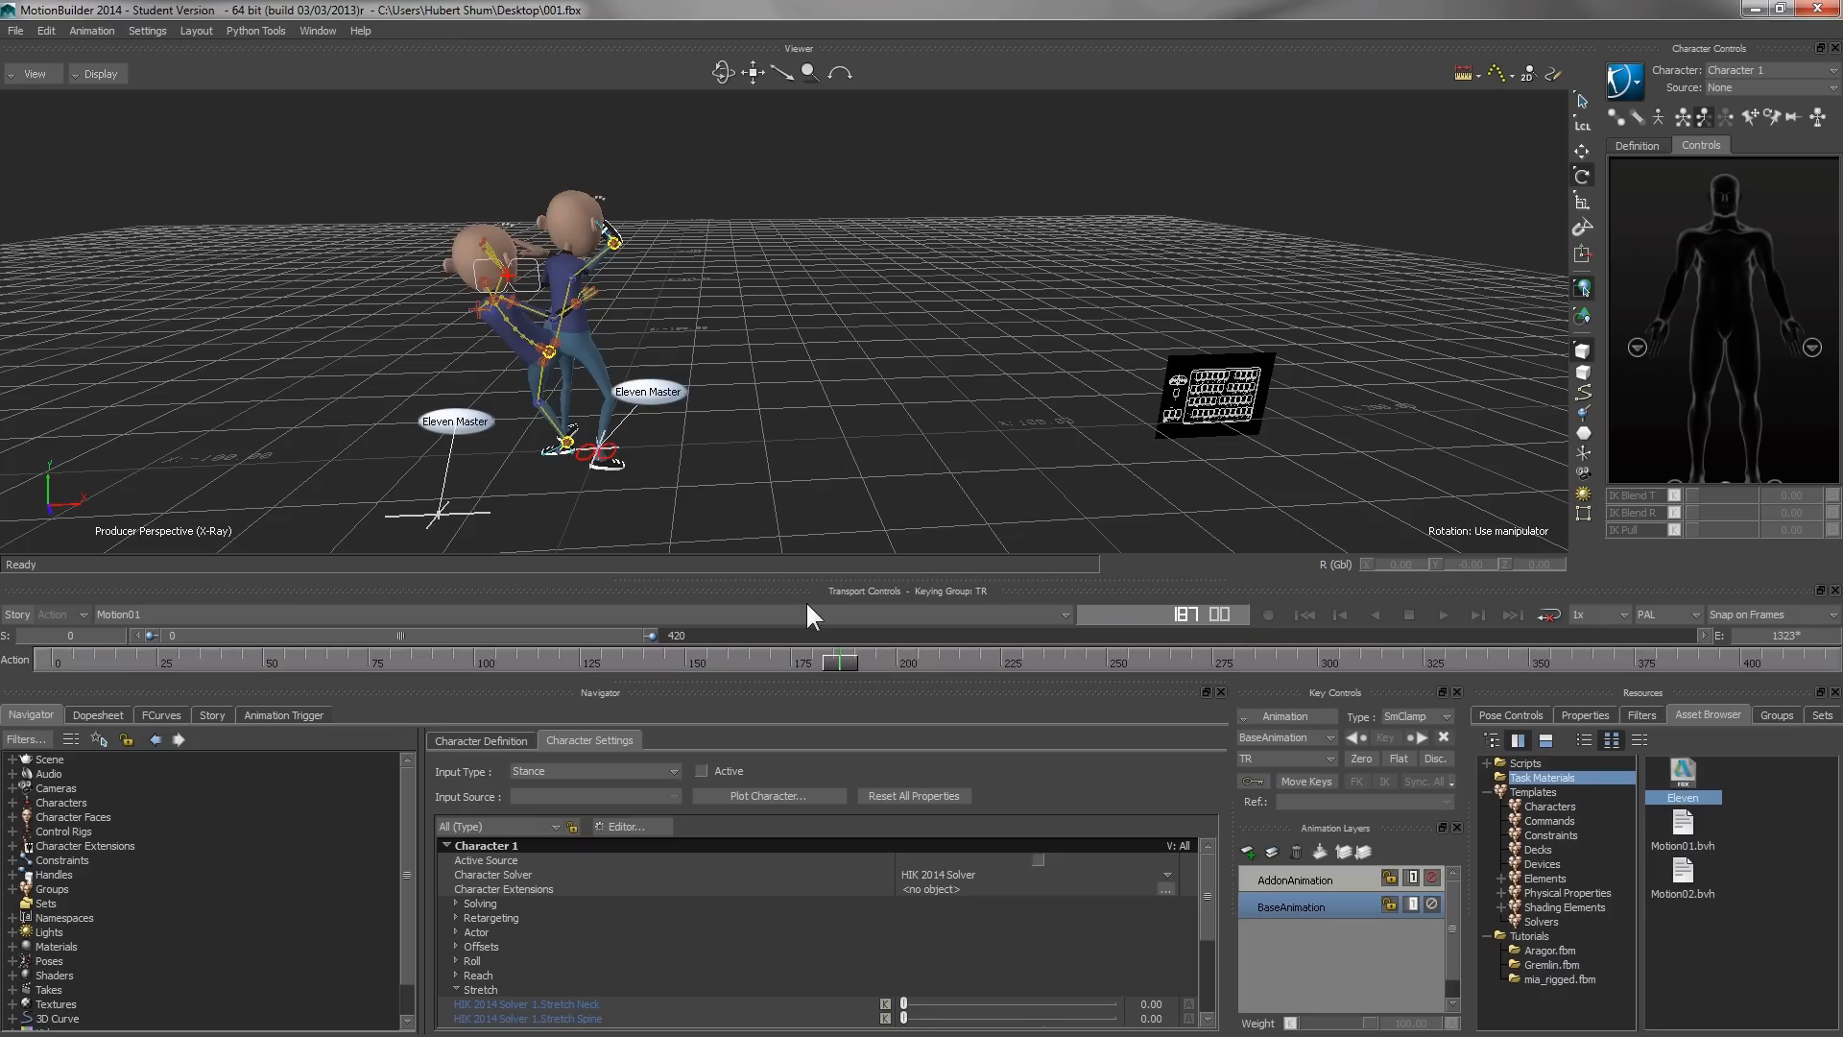
{"action": "left_click_drag", "start_coordinate": [869, 327], "coordinate": [638, 343], "text": "ctrl+shift"}
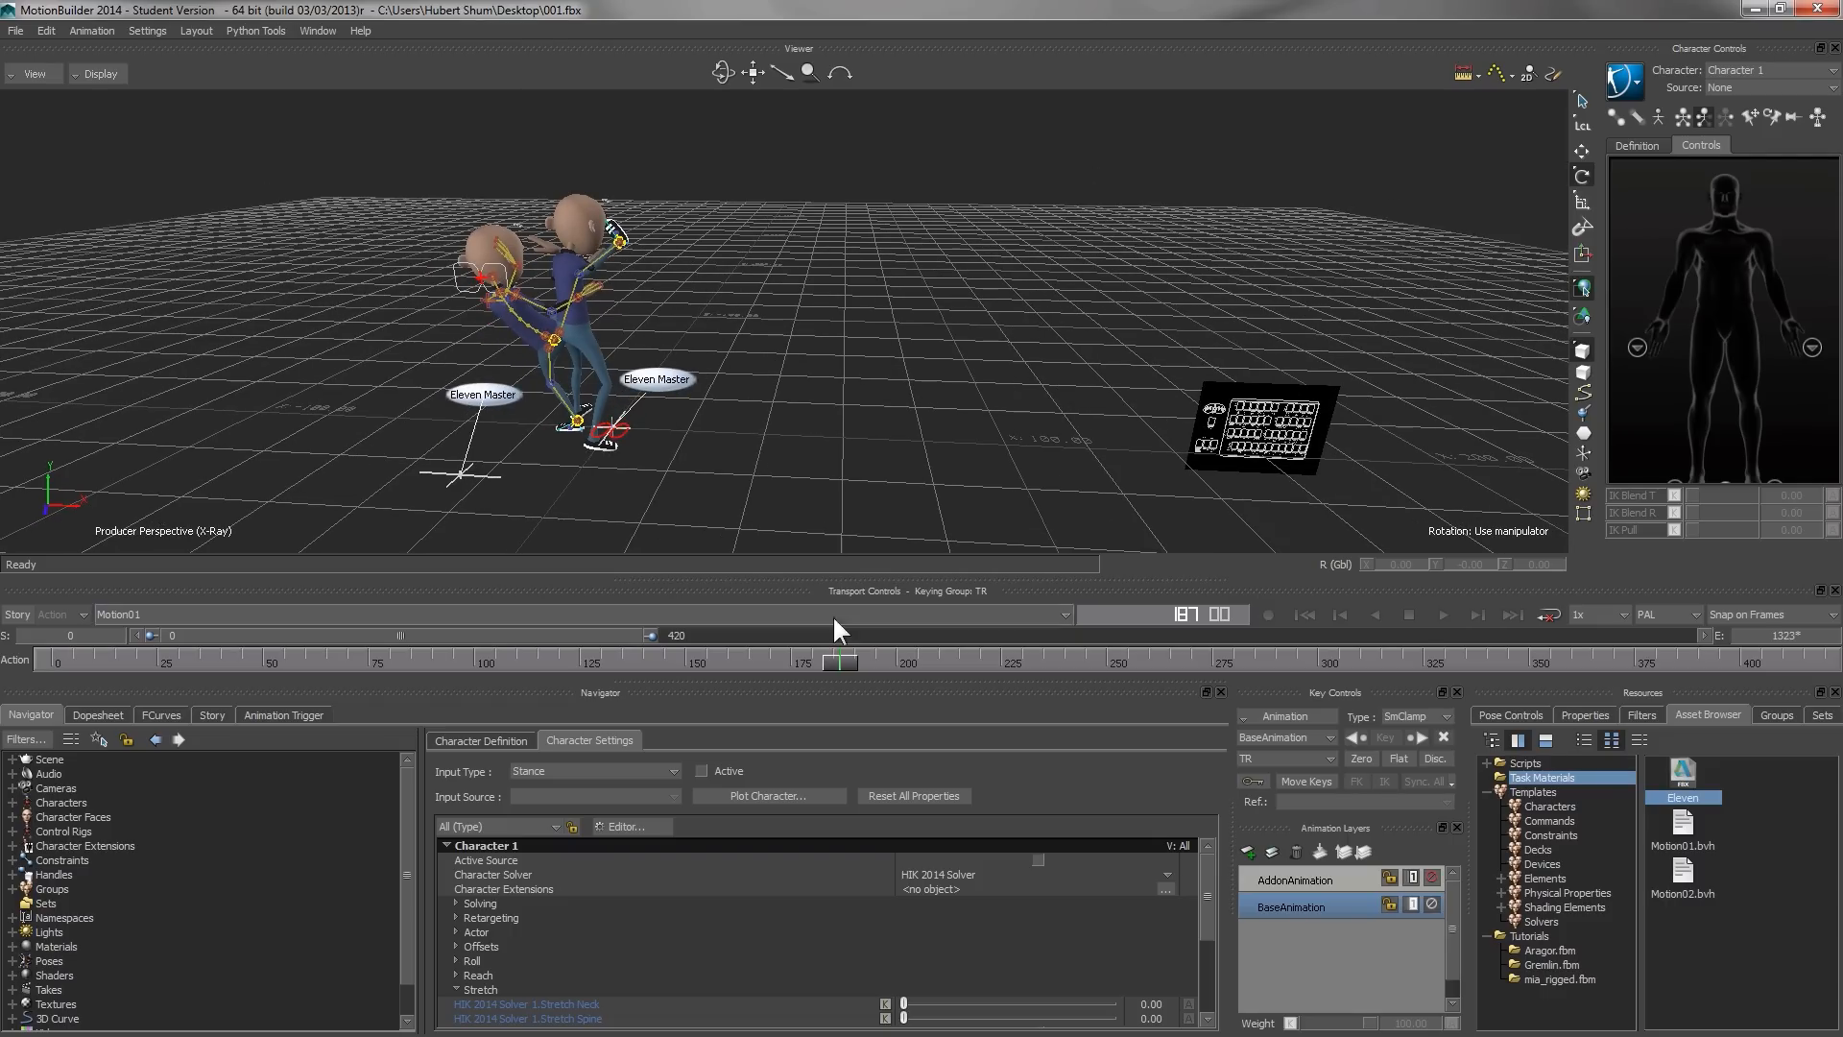
{"action": "left_click_drag", "start_coordinate": [839, 659], "coordinate": [799, 645]}
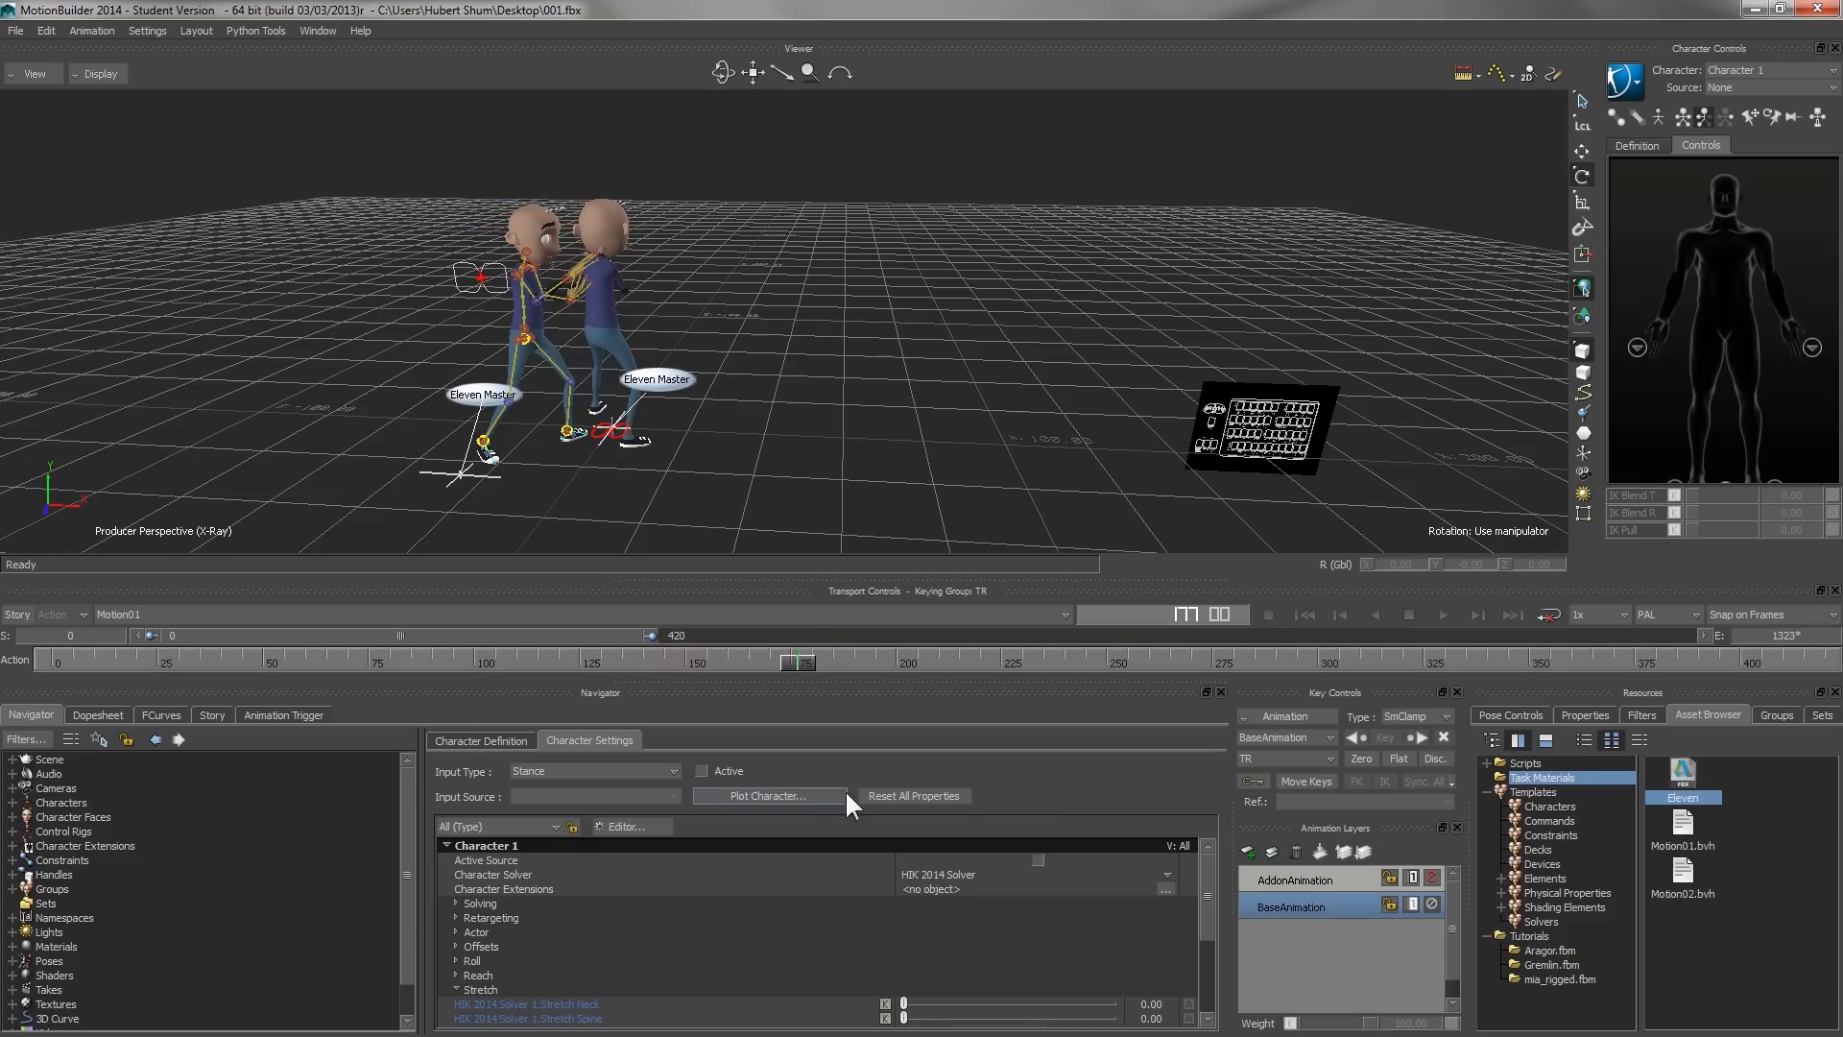
- Plot the animation of Actor2:Character Eleven onto its control rig at 60 FPS
{"action": "left_click", "coordinate": [1721, 141]}
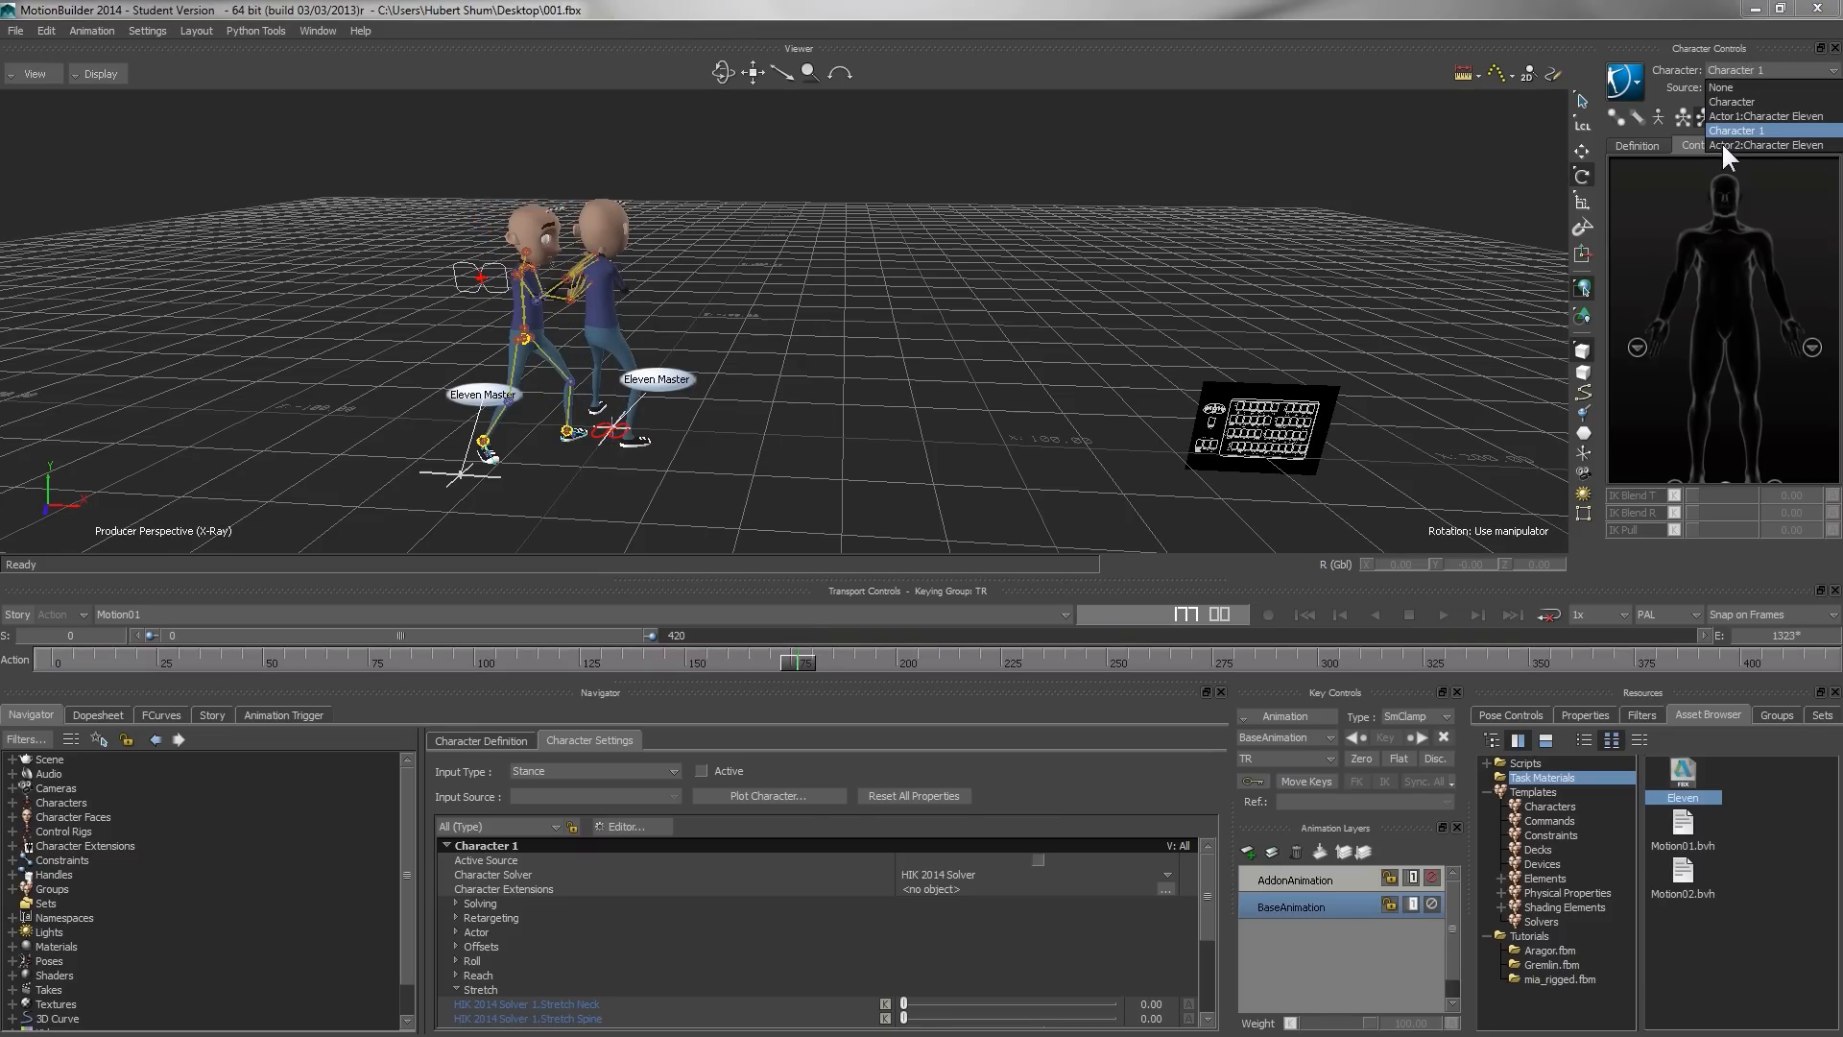
{"action": "left_click", "coordinate": [764, 795]}
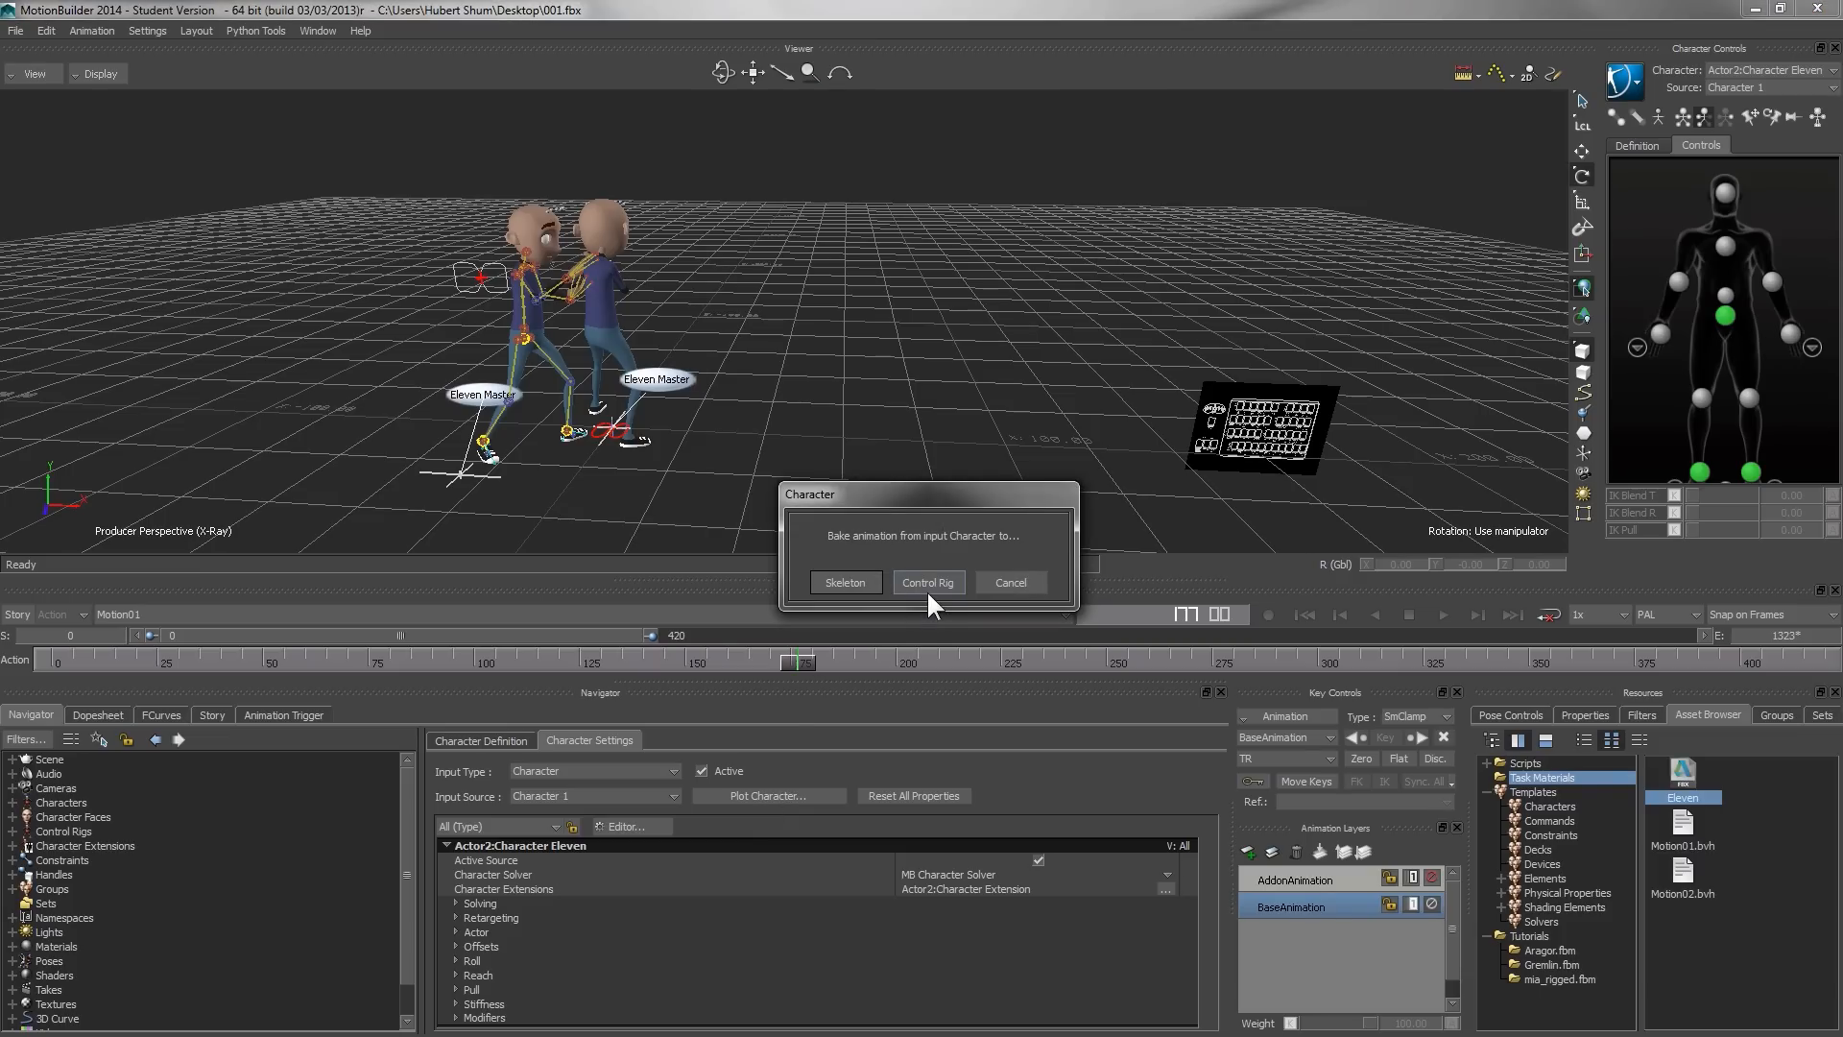
{"action": "left_click", "coordinate": [920, 582]}
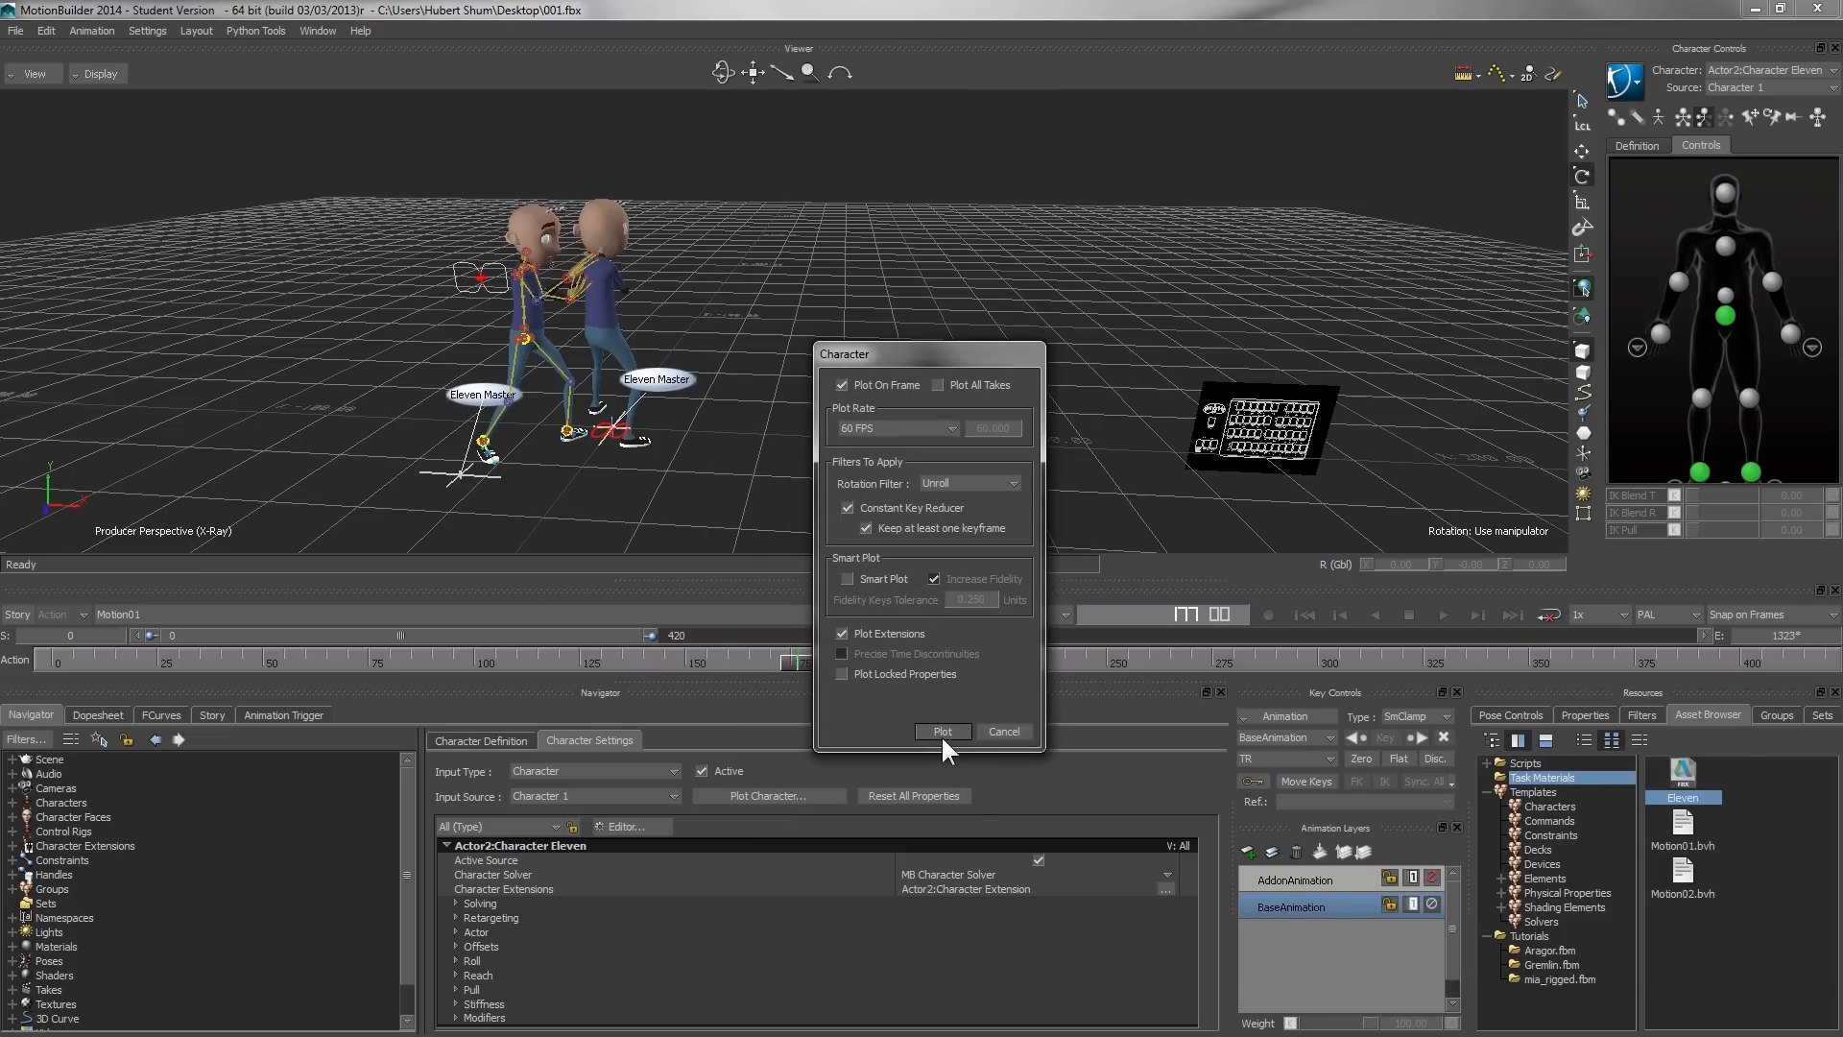
{"action": "left_click", "coordinate": [941, 727]}
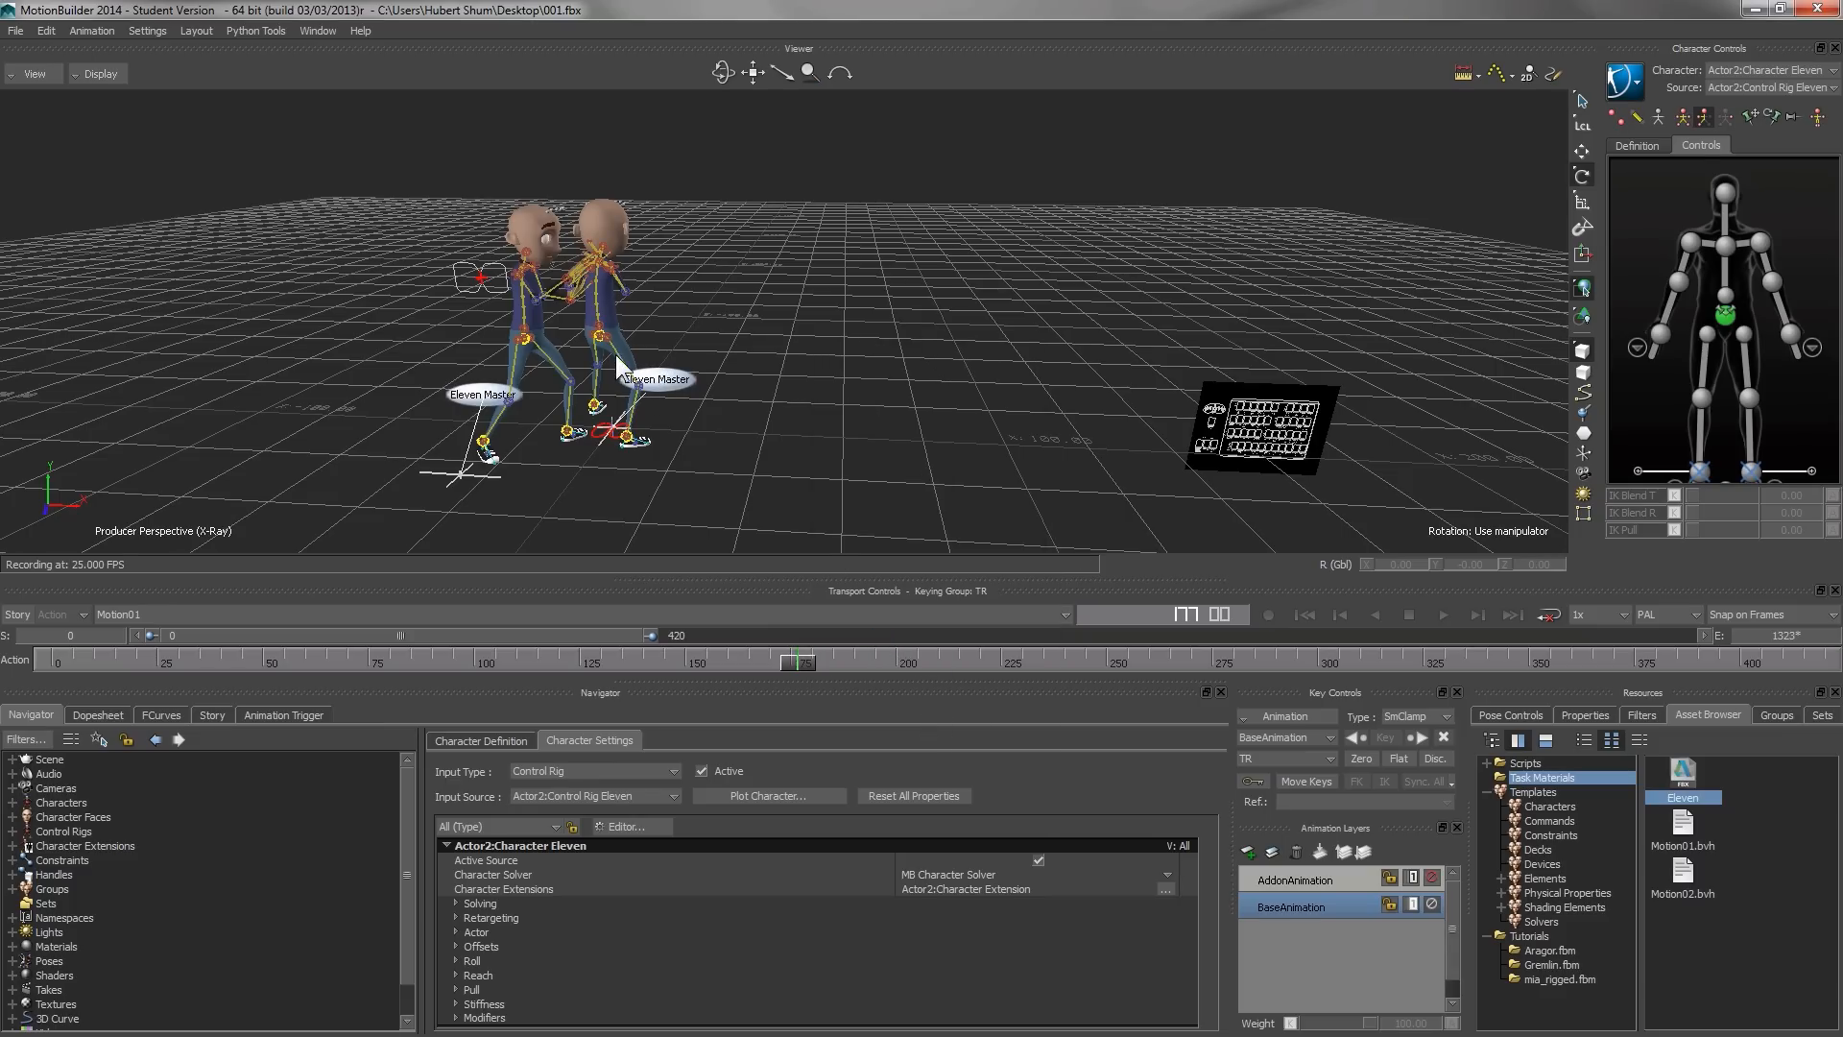
- Select the hips effector of Actor2's control rig and activate rotation for it
{"action": "left_click_drag", "start_coordinate": [763, 418], "coordinate": [758, 297], "text": "ctrl"}
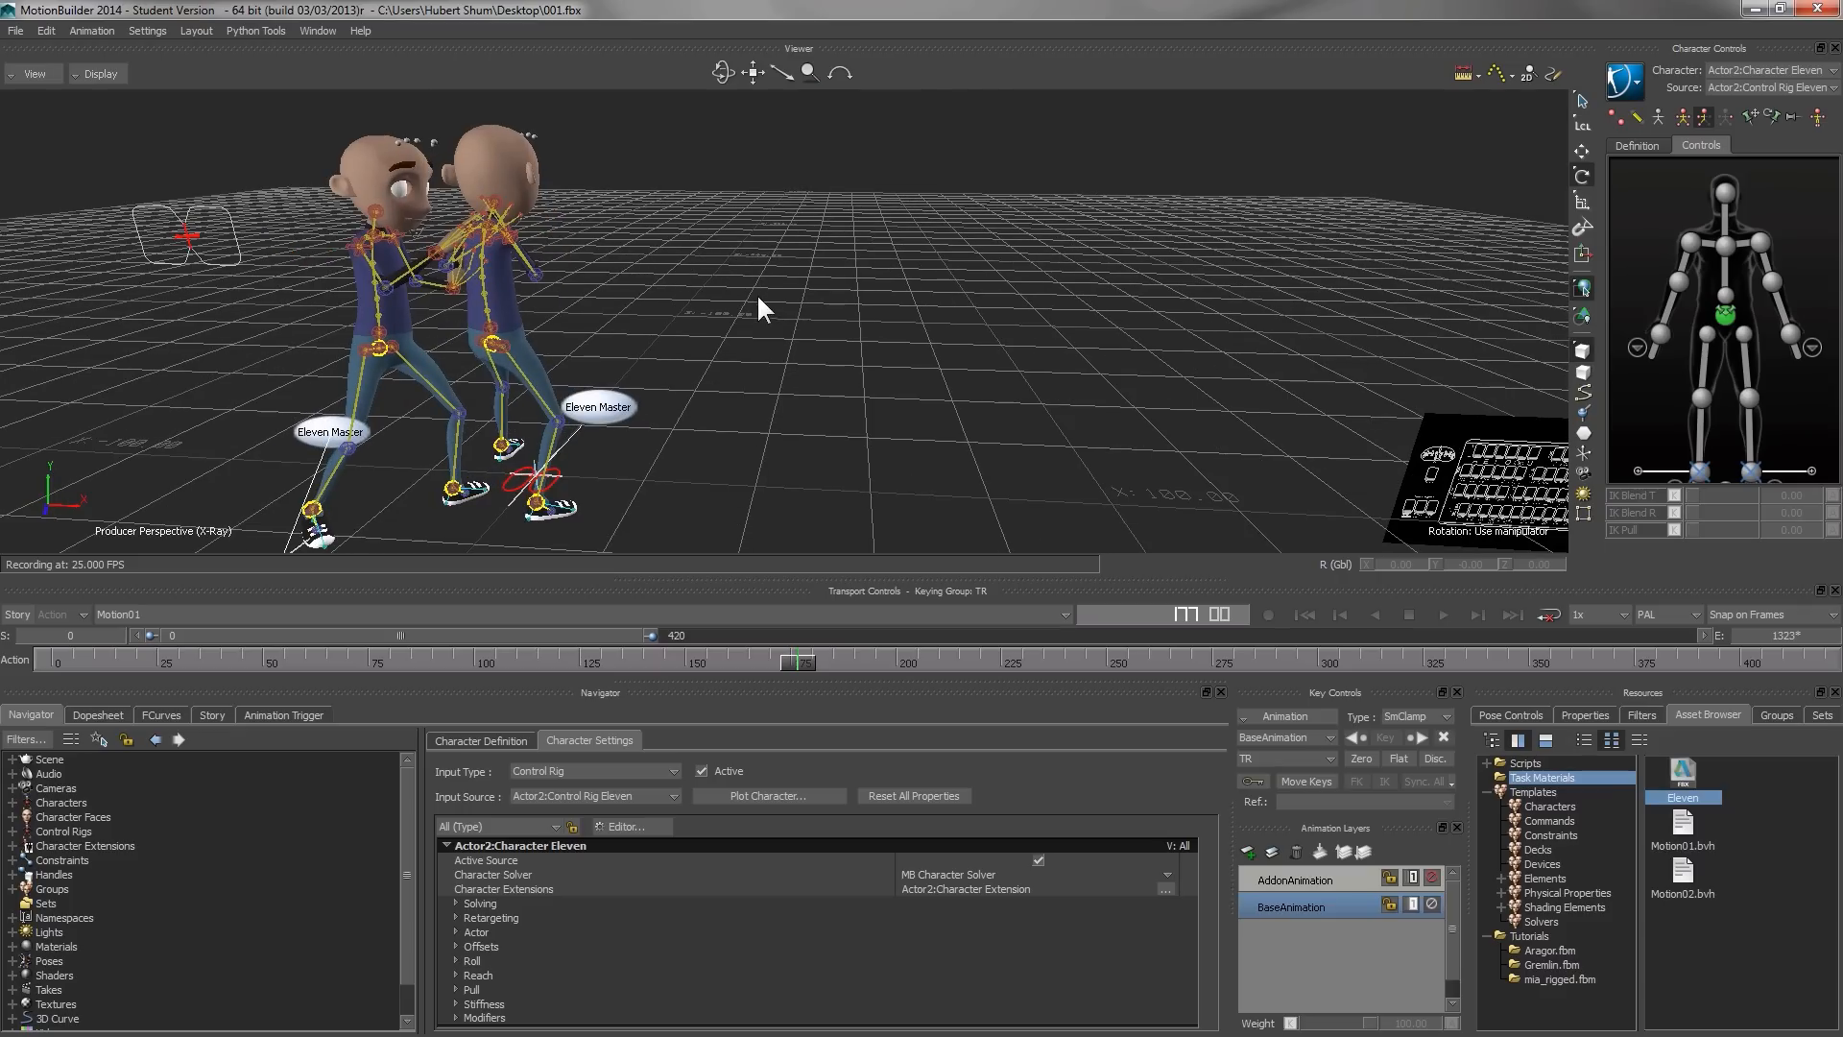
{"action": "left_click", "coordinate": [490, 349]}
{"action": "key", "text": "t"}
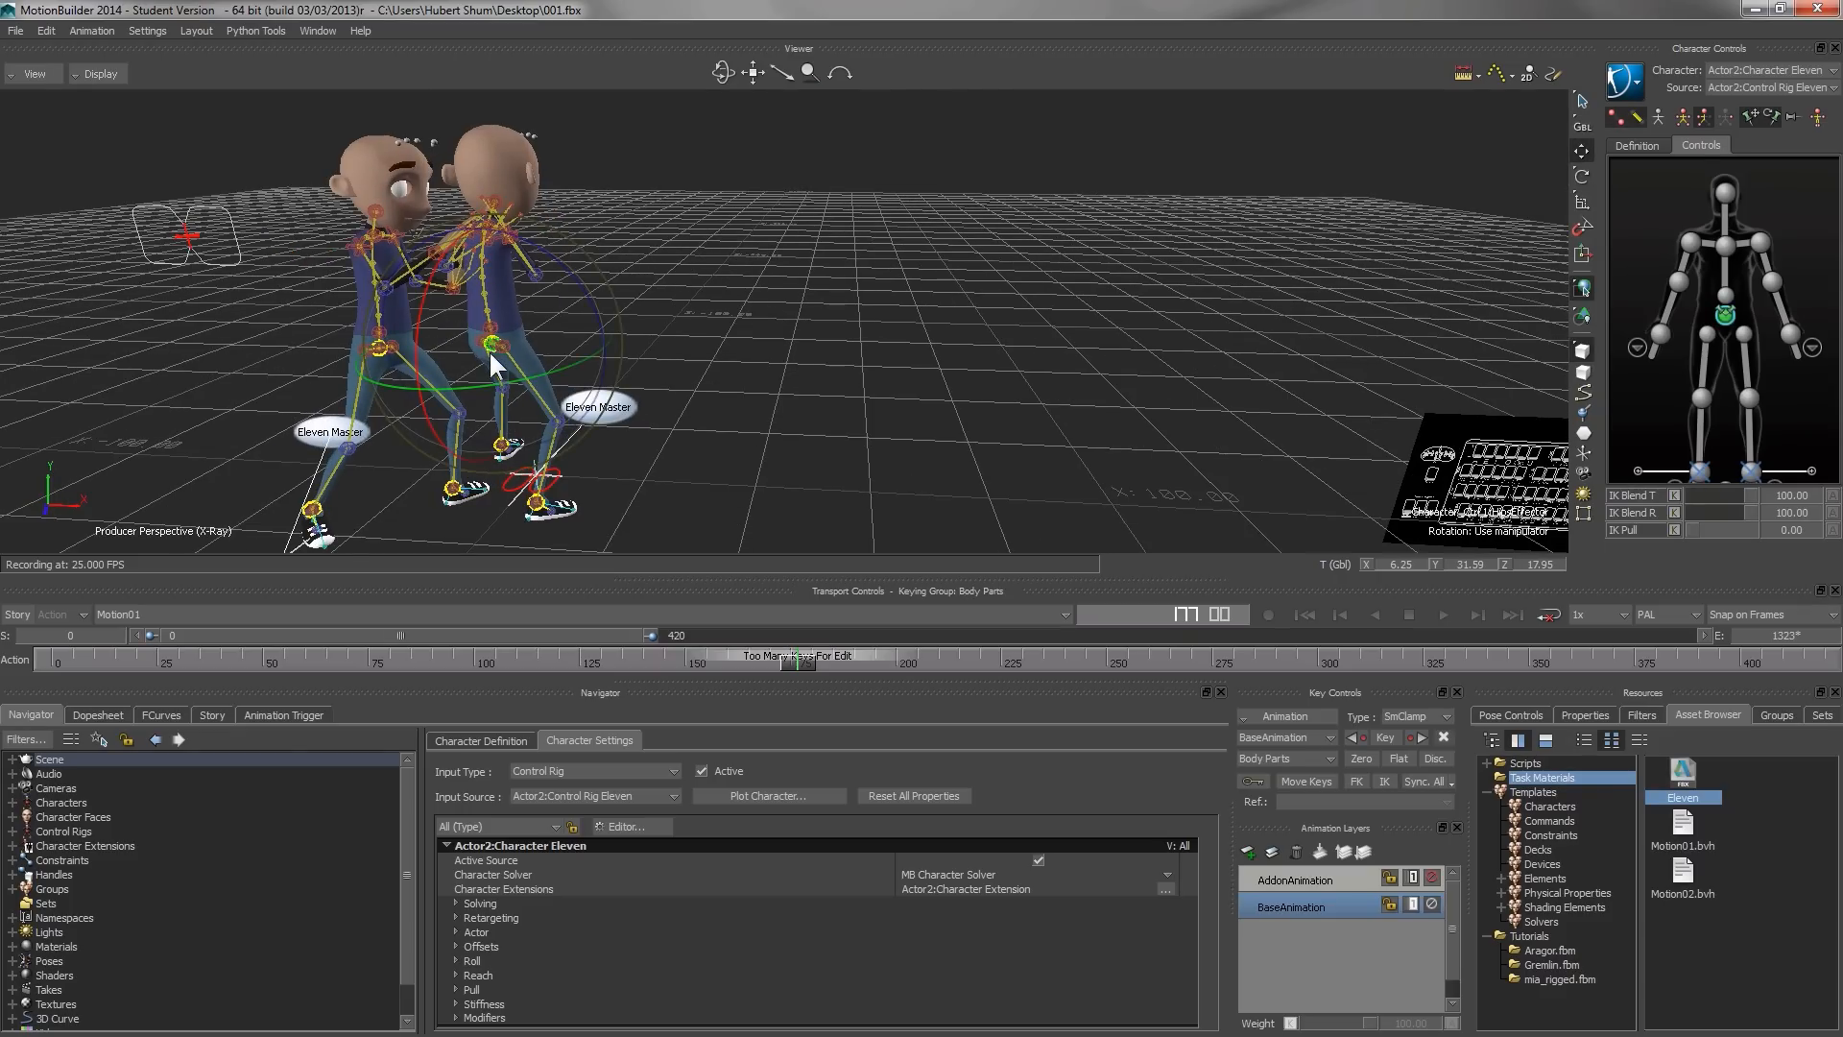
{"action": "key", "text": "r"}
{"action": "left_click_drag", "start_coordinate": [514, 379], "coordinate": [564, 410]}
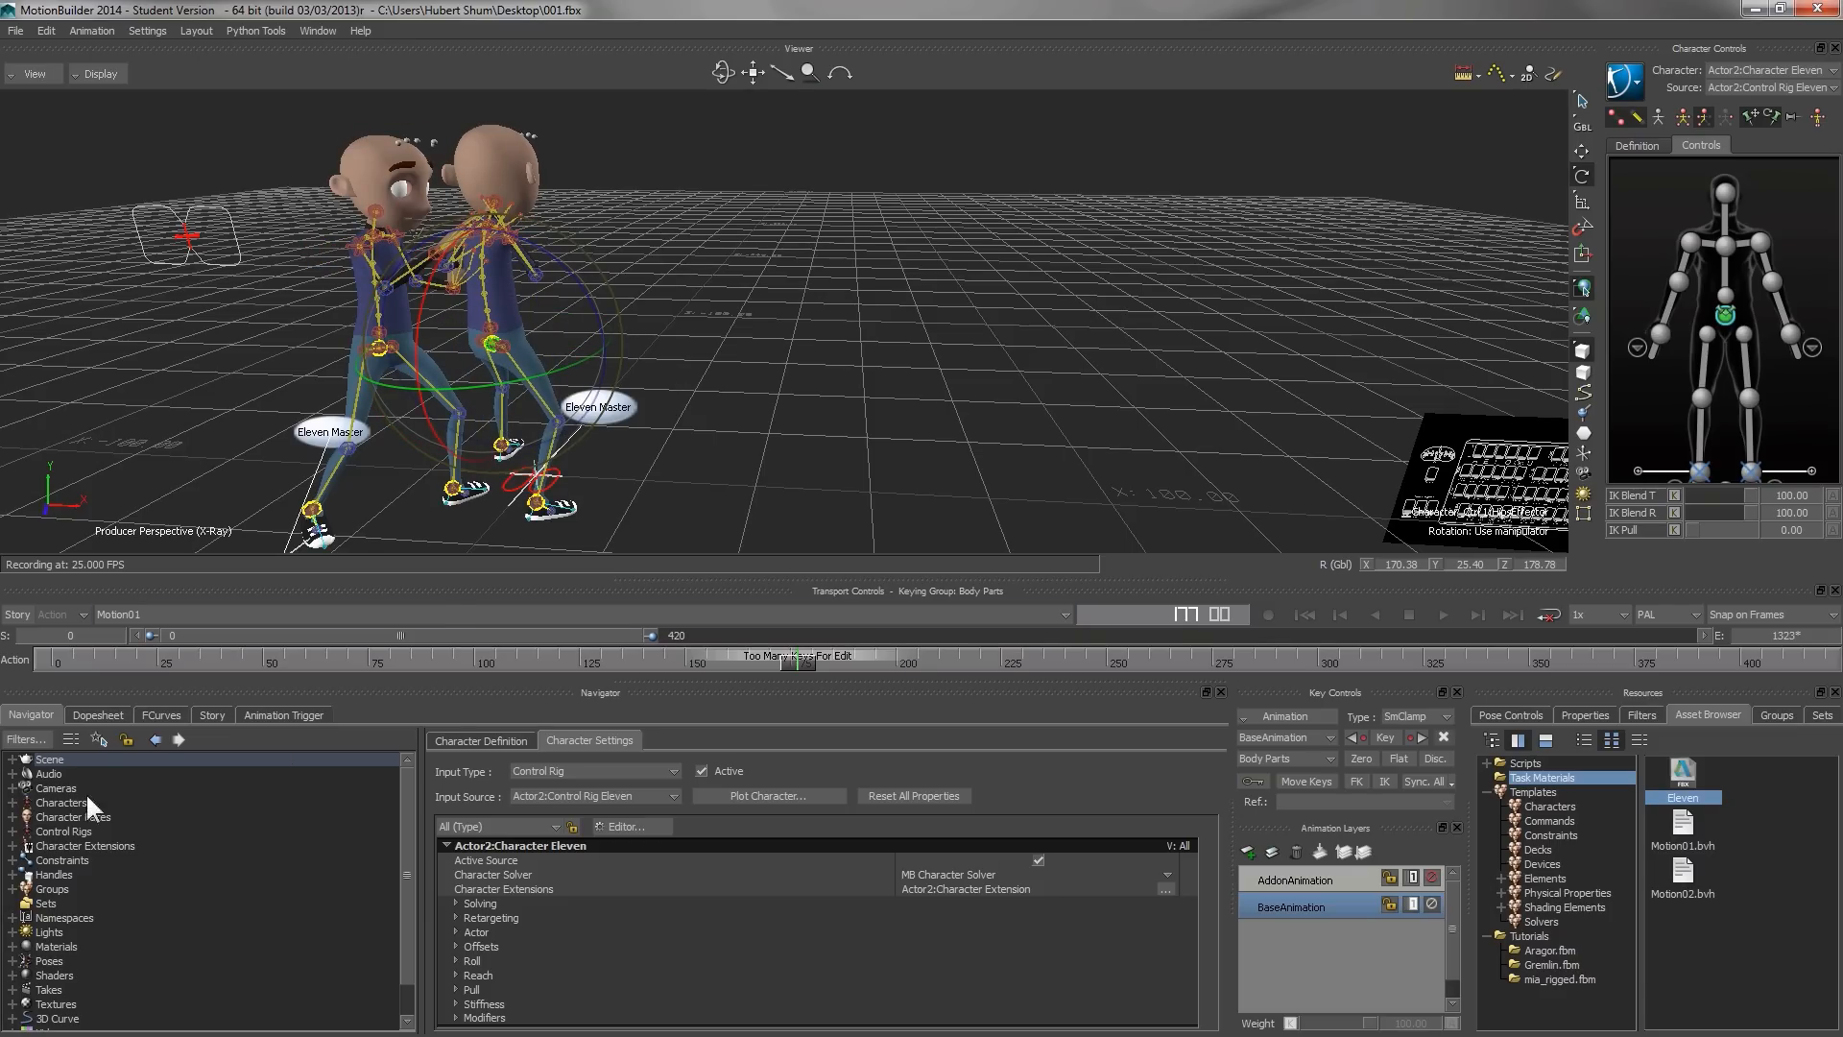
- Find and select Character_Ctrl 1:Reference in the scene hierarchy
{"action": "left_click", "coordinate": [13, 759]}
{"action": "left_click_drag", "start_coordinate": [406, 786], "coordinate": [411, 862]}
{"action": "left_click", "coordinate": [27, 891]}
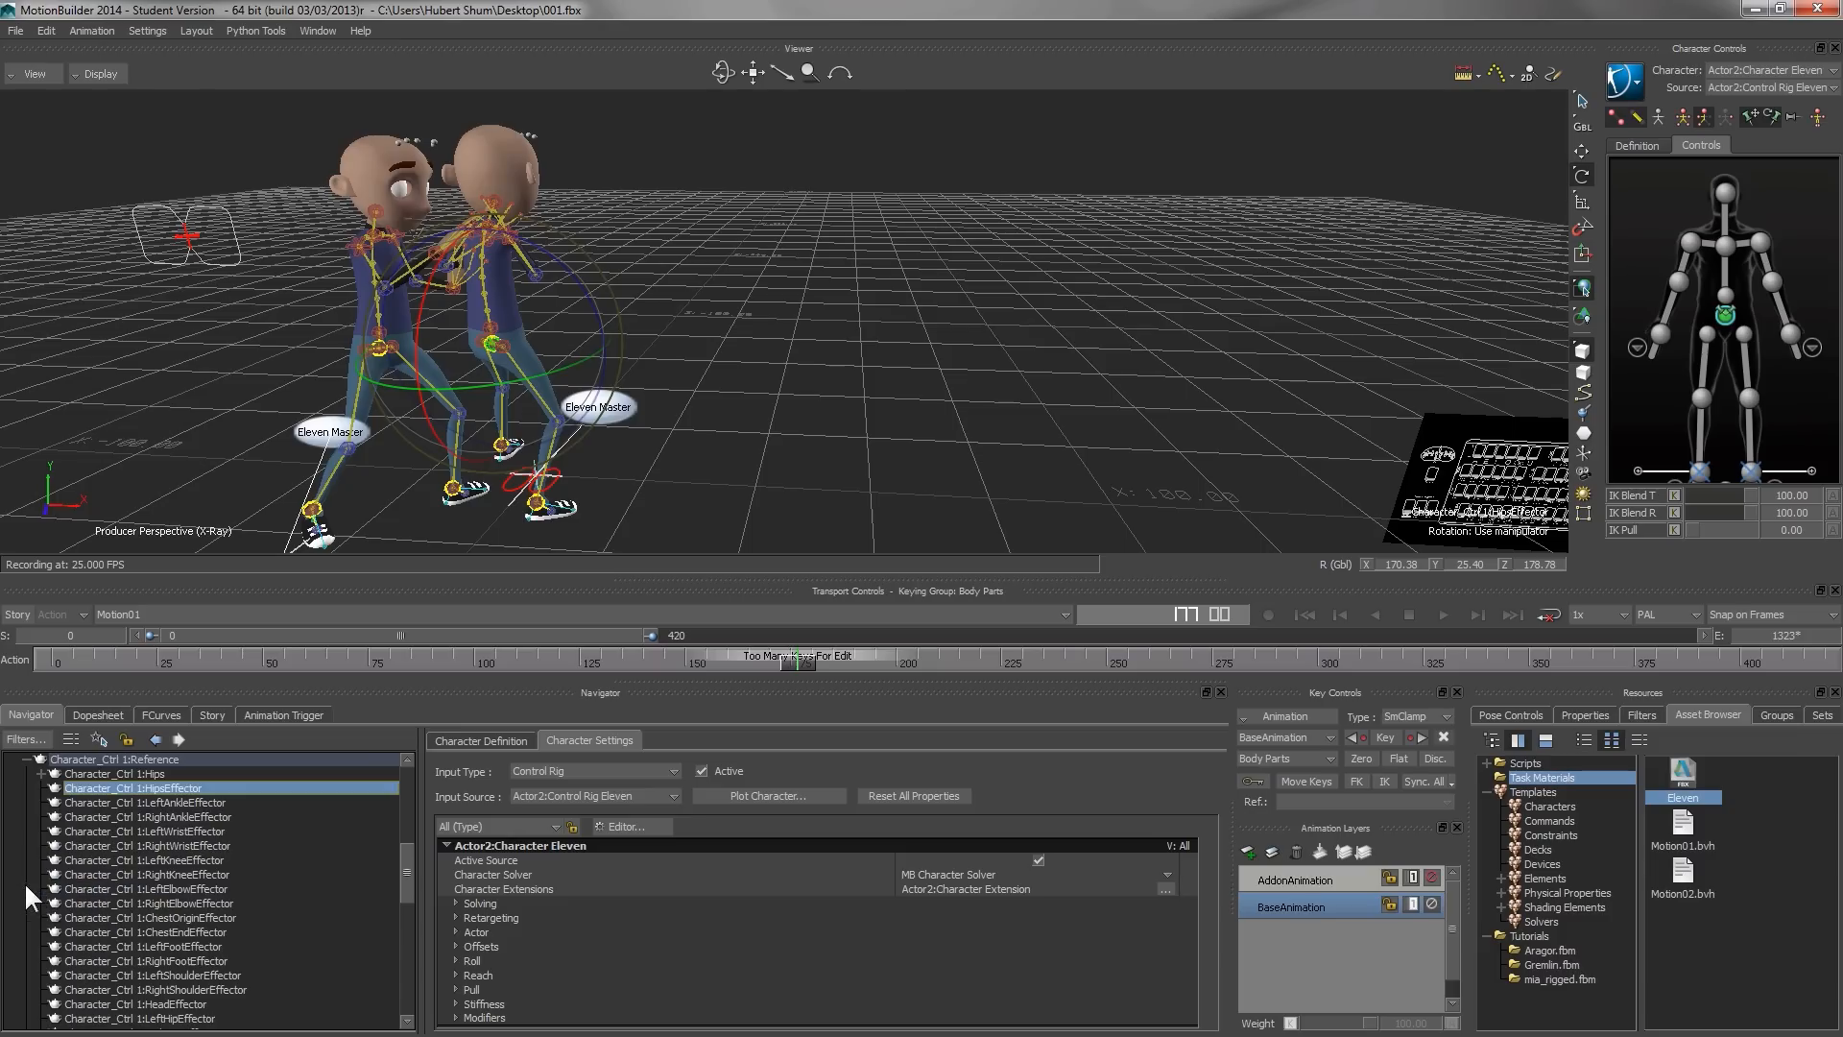
{"action": "left_click_drag", "start_coordinate": [402, 851], "coordinate": [402, 844]}
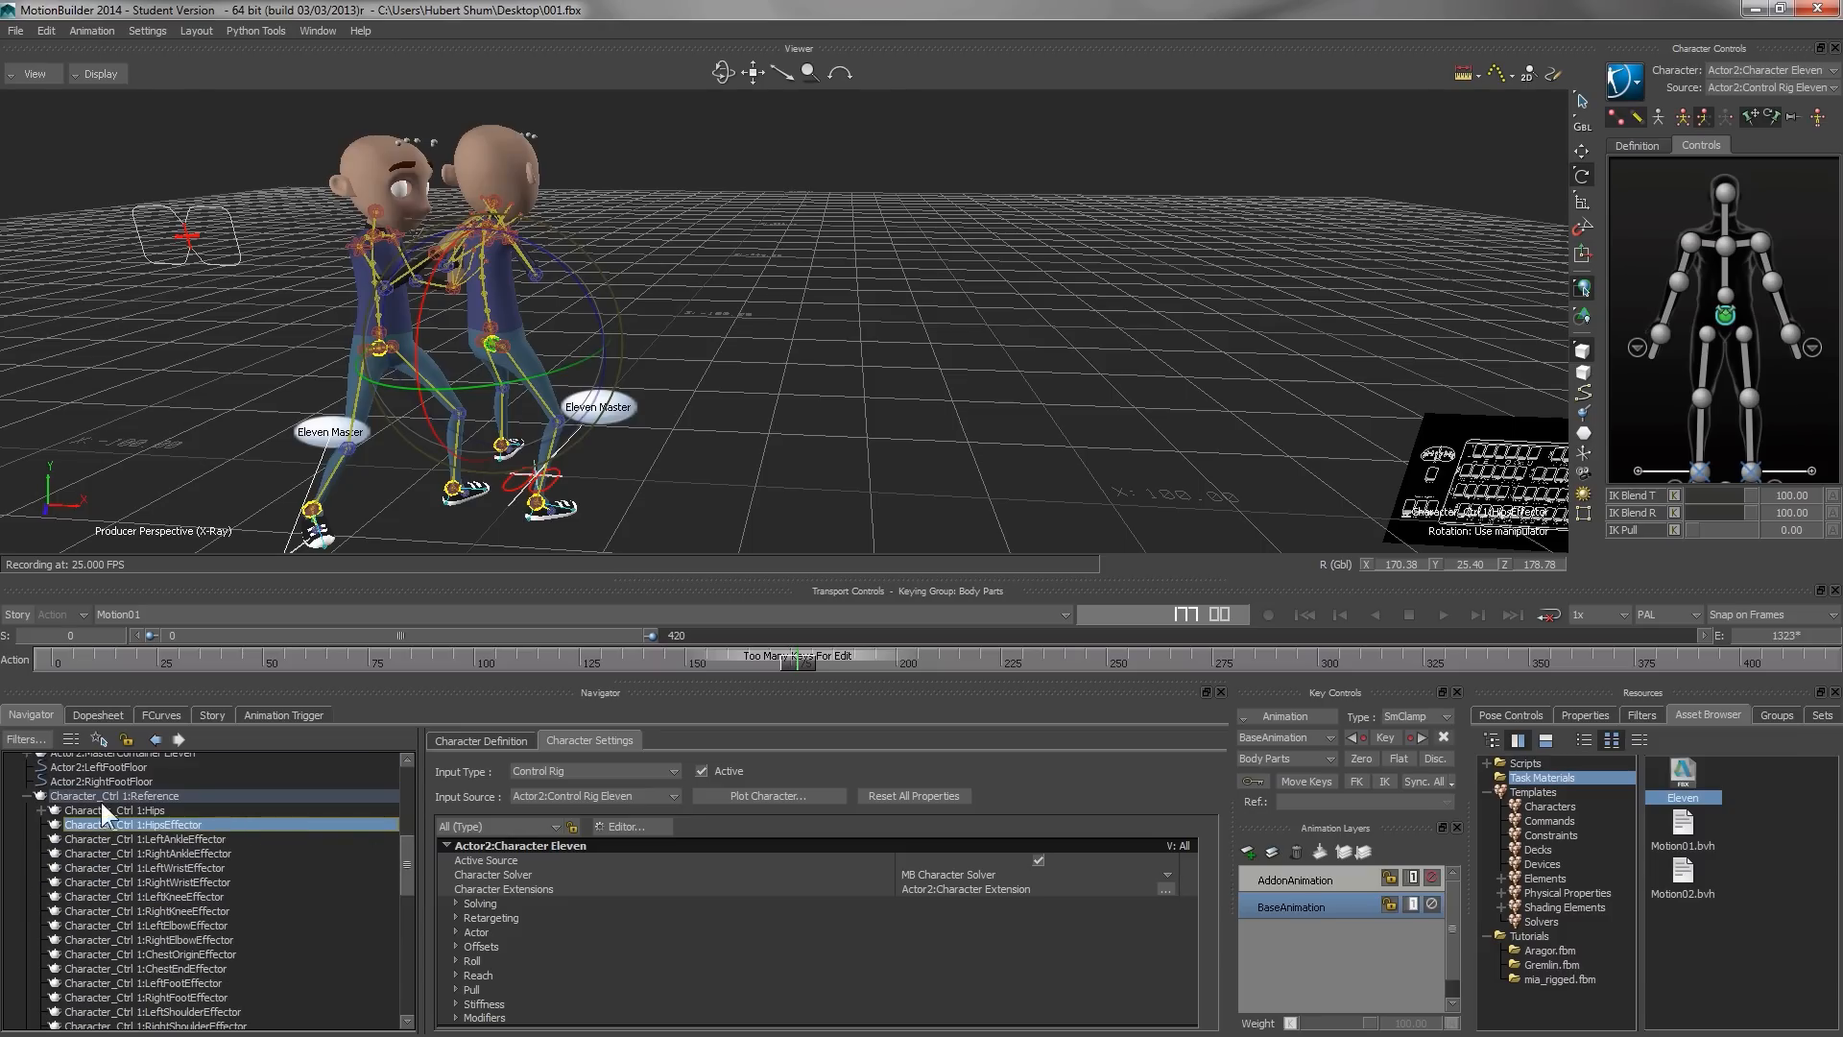
{"action": "mouse_move", "coordinate": [403, 859]}
{"action": "left_mouse_down"}
{"action": "mouse_move", "coordinate": [395, 779]}
{"action": "mouse_move", "coordinate": [407, 837]}
{"action": "left_mouse_up"}
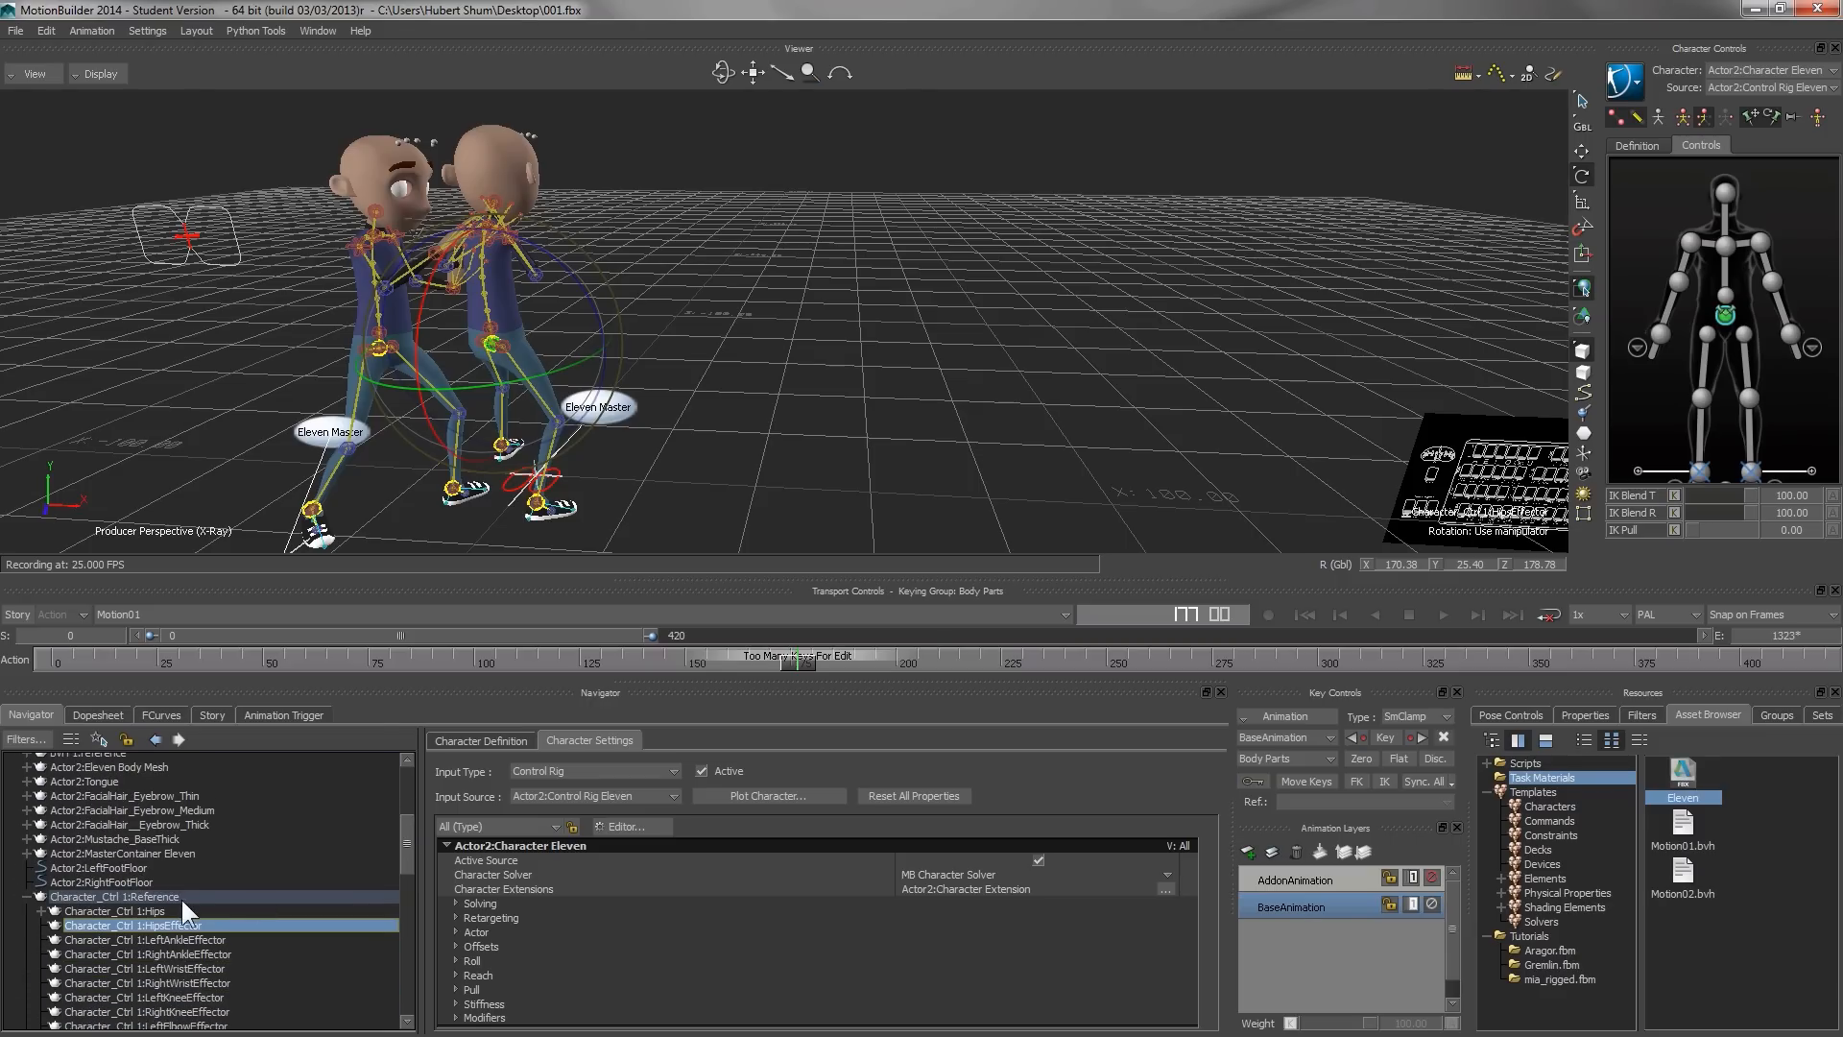
{"action": "left_click", "coordinate": [129, 898]}
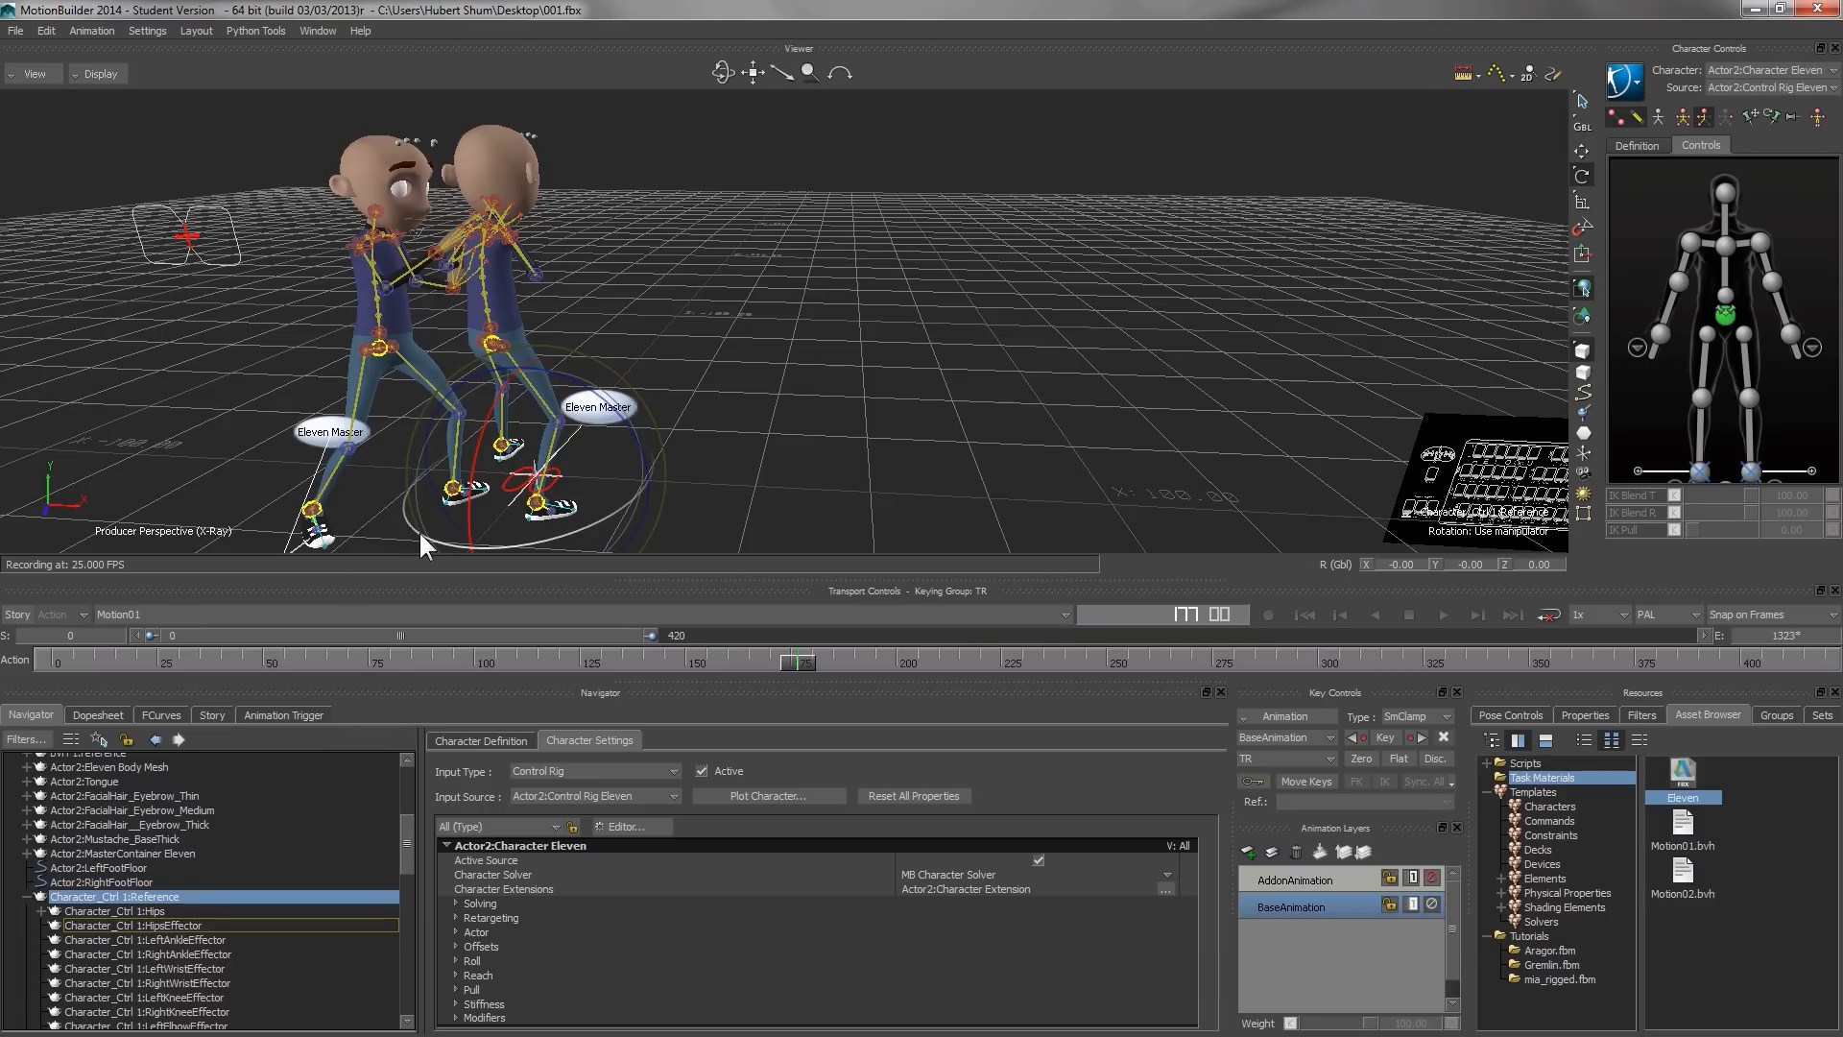
- Rotate the control rig's reference about the vertical axis and move it to about X -1.64, Z 10.38, aligning both characters at frame 187
{"action": "left_click_drag", "start_coordinate": [426, 535], "coordinate": [548, 534]}
{"action": "left_click_drag", "start_coordinate": [785, 659], "coordinate": [839, 665]}
{"action": "left_click_drag", "start_coordinate": [845, 537], "coordinate": [736, 547]}
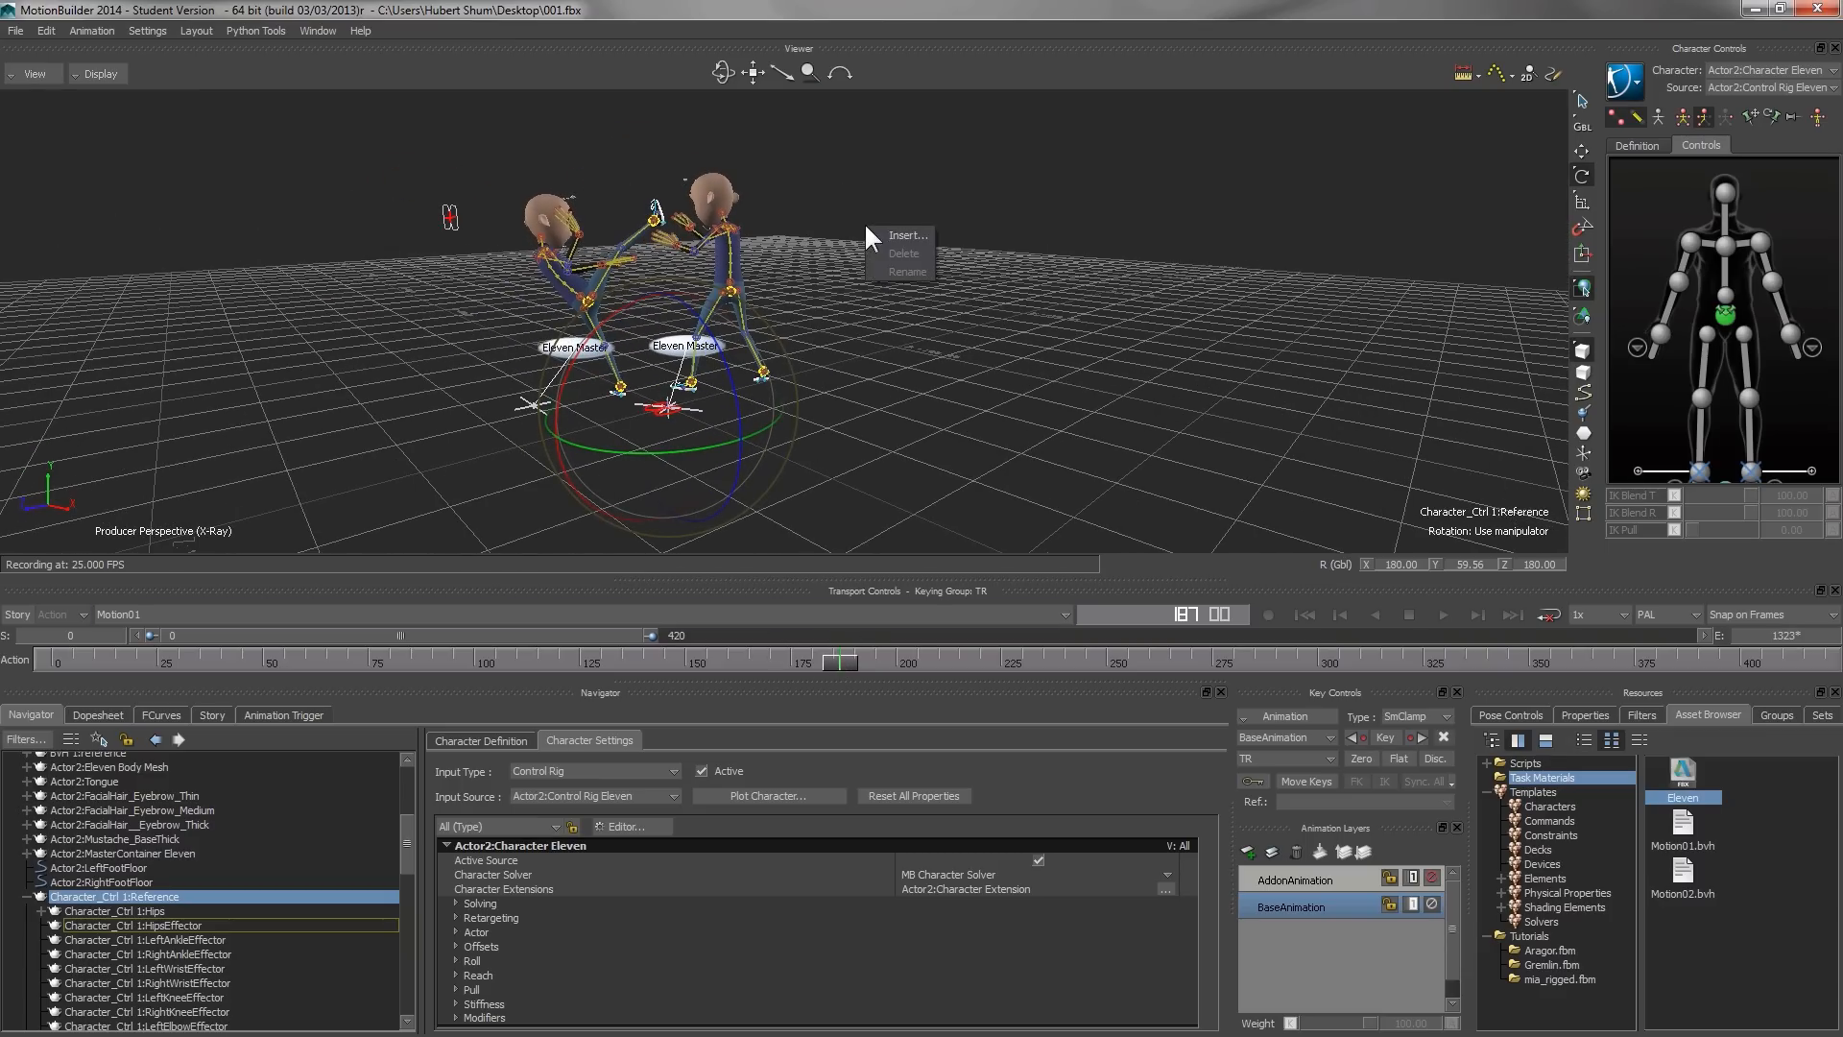
{"action": "key", "text": "t"}
{"action": "left_click_drag", "start_coordinate": [579, 427], "coordinate": [784, 440]}
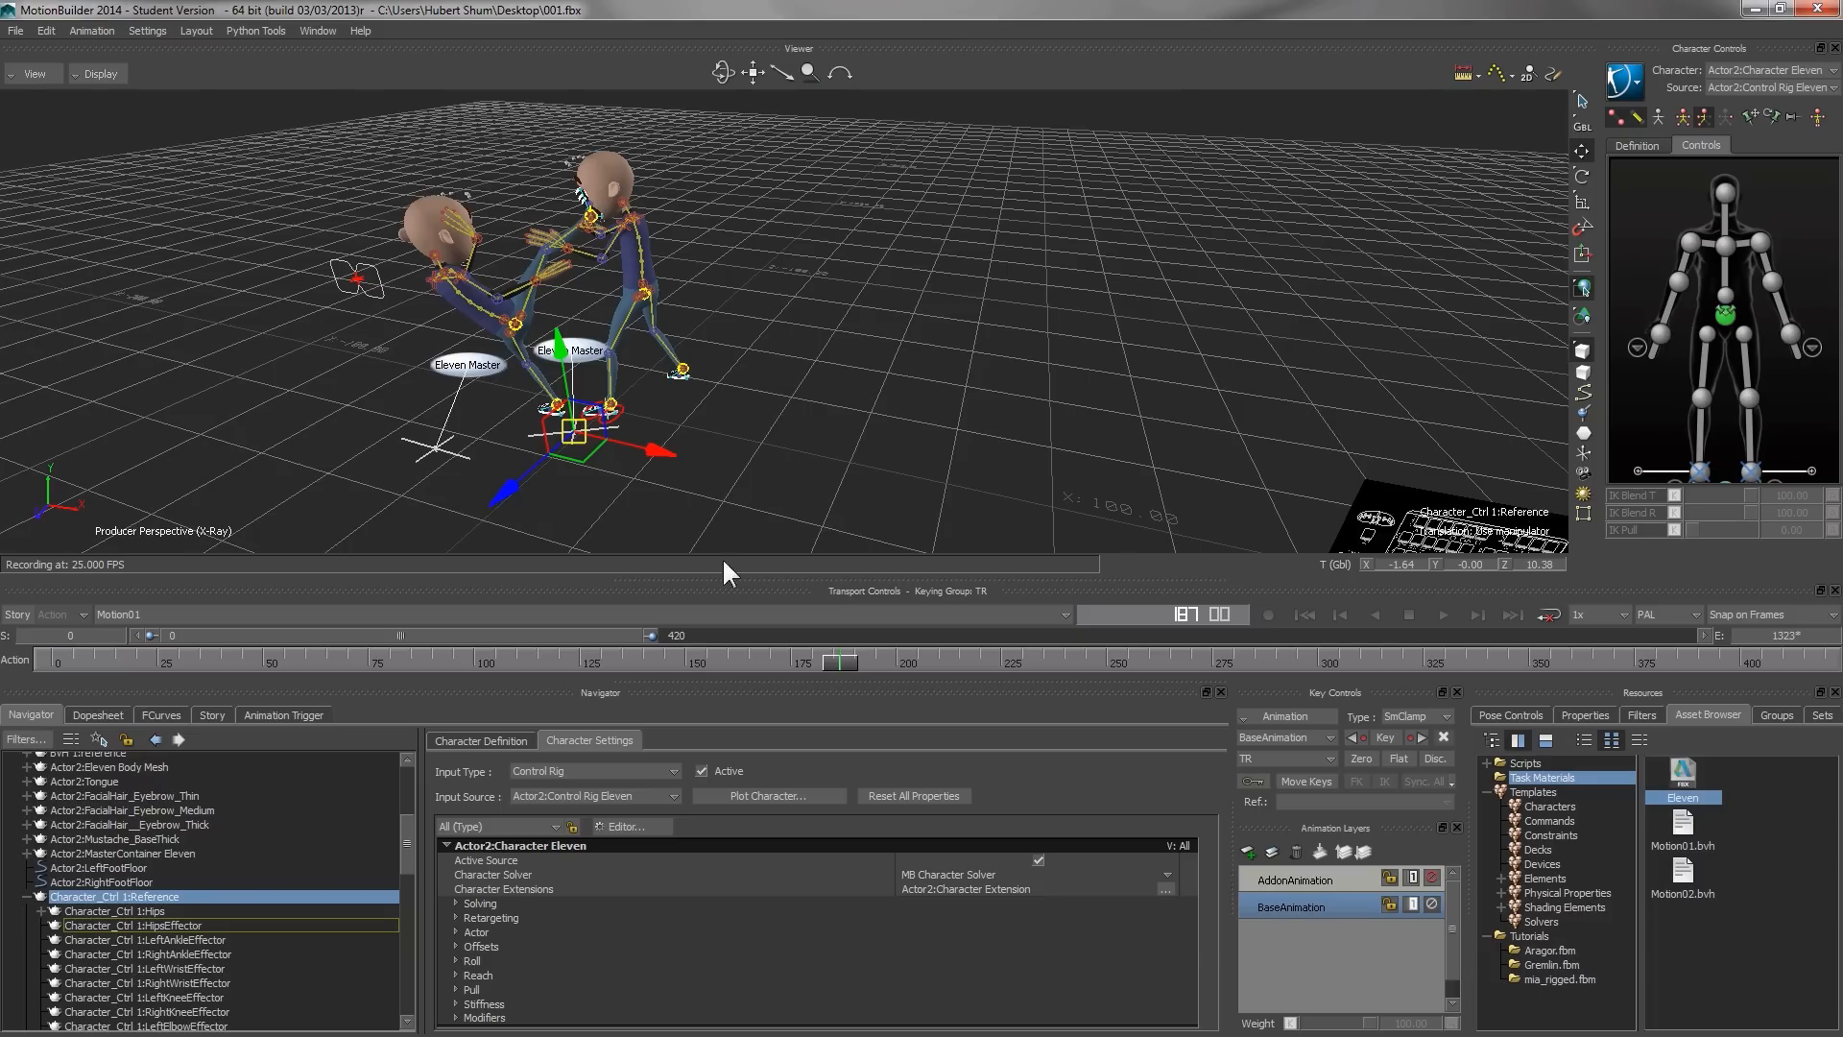
- Select Actor2's ChestEnd effector and key it at frame 186 on the AddonAnimation layer in the Dopesheet
{"action": "mouse_move", "coordinate": [837, 661]}
{"action": "left_mouse_down"}
{"action": "mouse_move", "coordinate": [701, 662]}
{"action": "mouse_move", "coordinate": [860, 672]}
{"action": "mouse_move", "coordinate": [752, 670]}
{"action": "mouse_move", "coordinate": [863, 680]}
{"action": "mouse_move", "coordinate": [800, 682]}
{"action": "mouse_move", "coordinate": [837, 682]}
{"action": "left_mouse_up"}
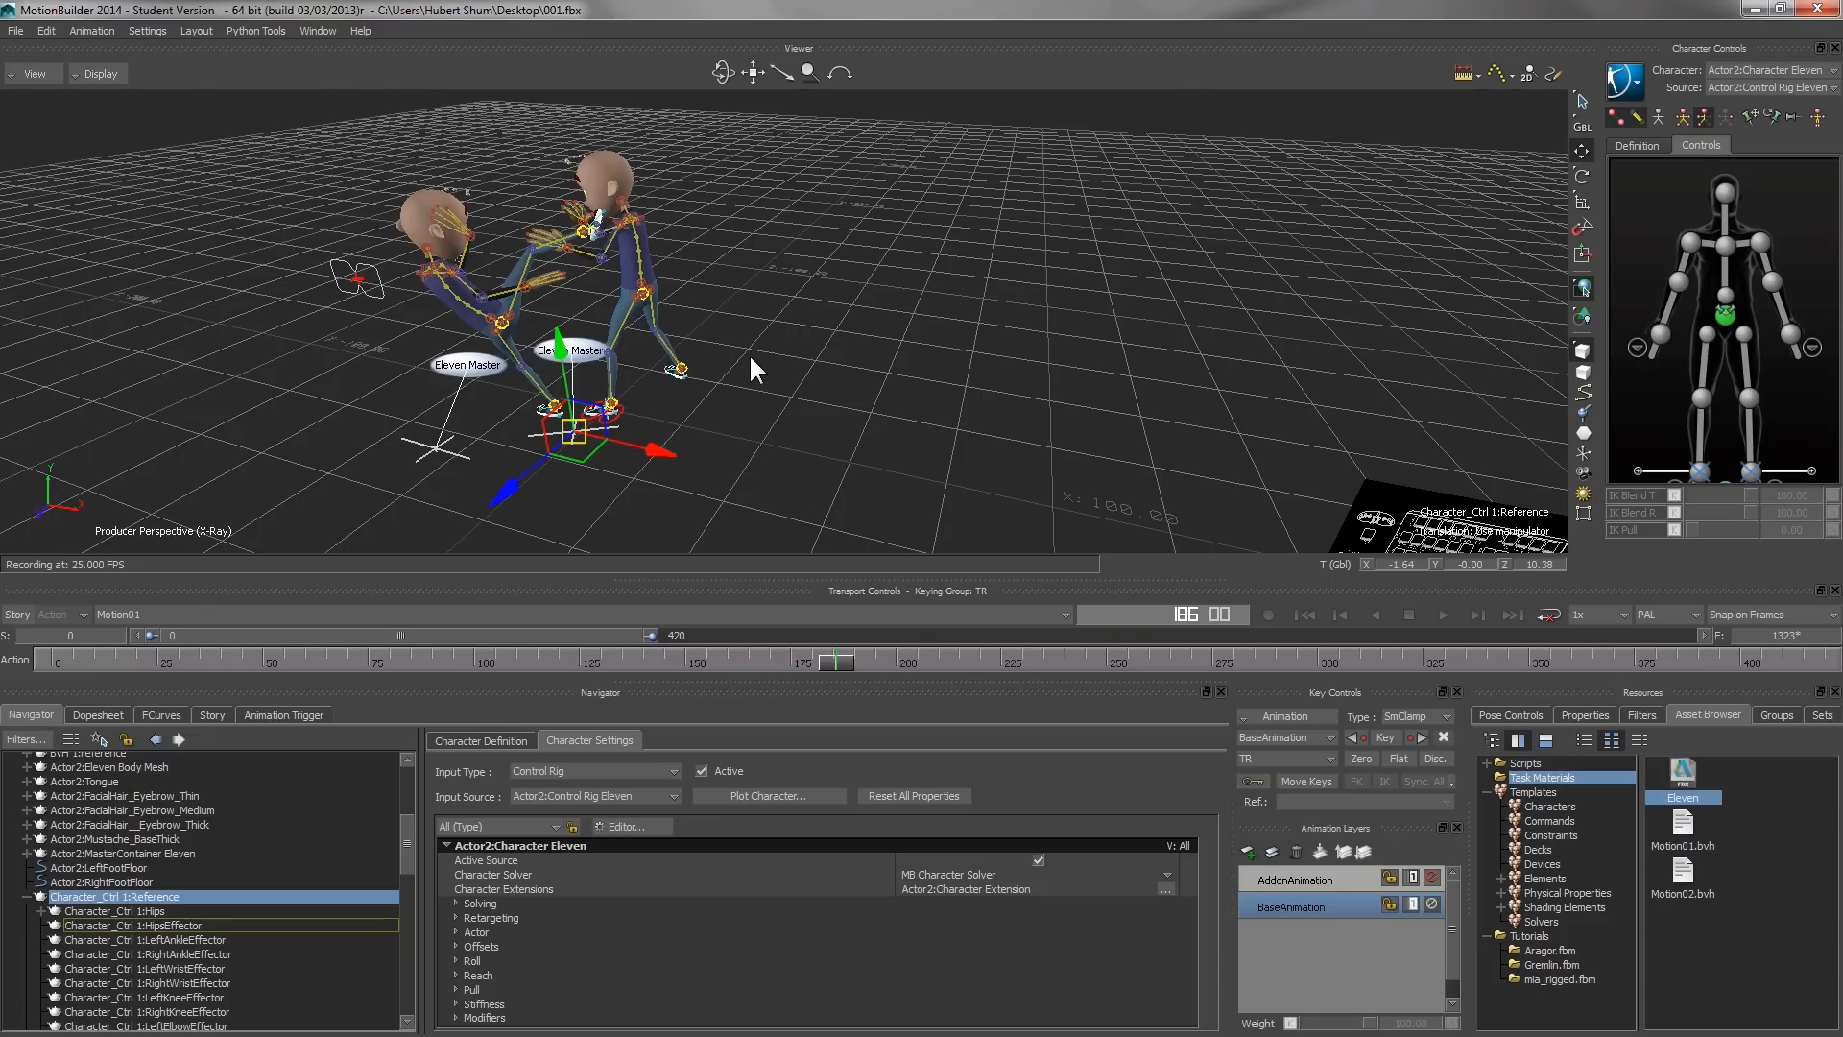
{"action": "left_click", "coordinate": [631, 216]}
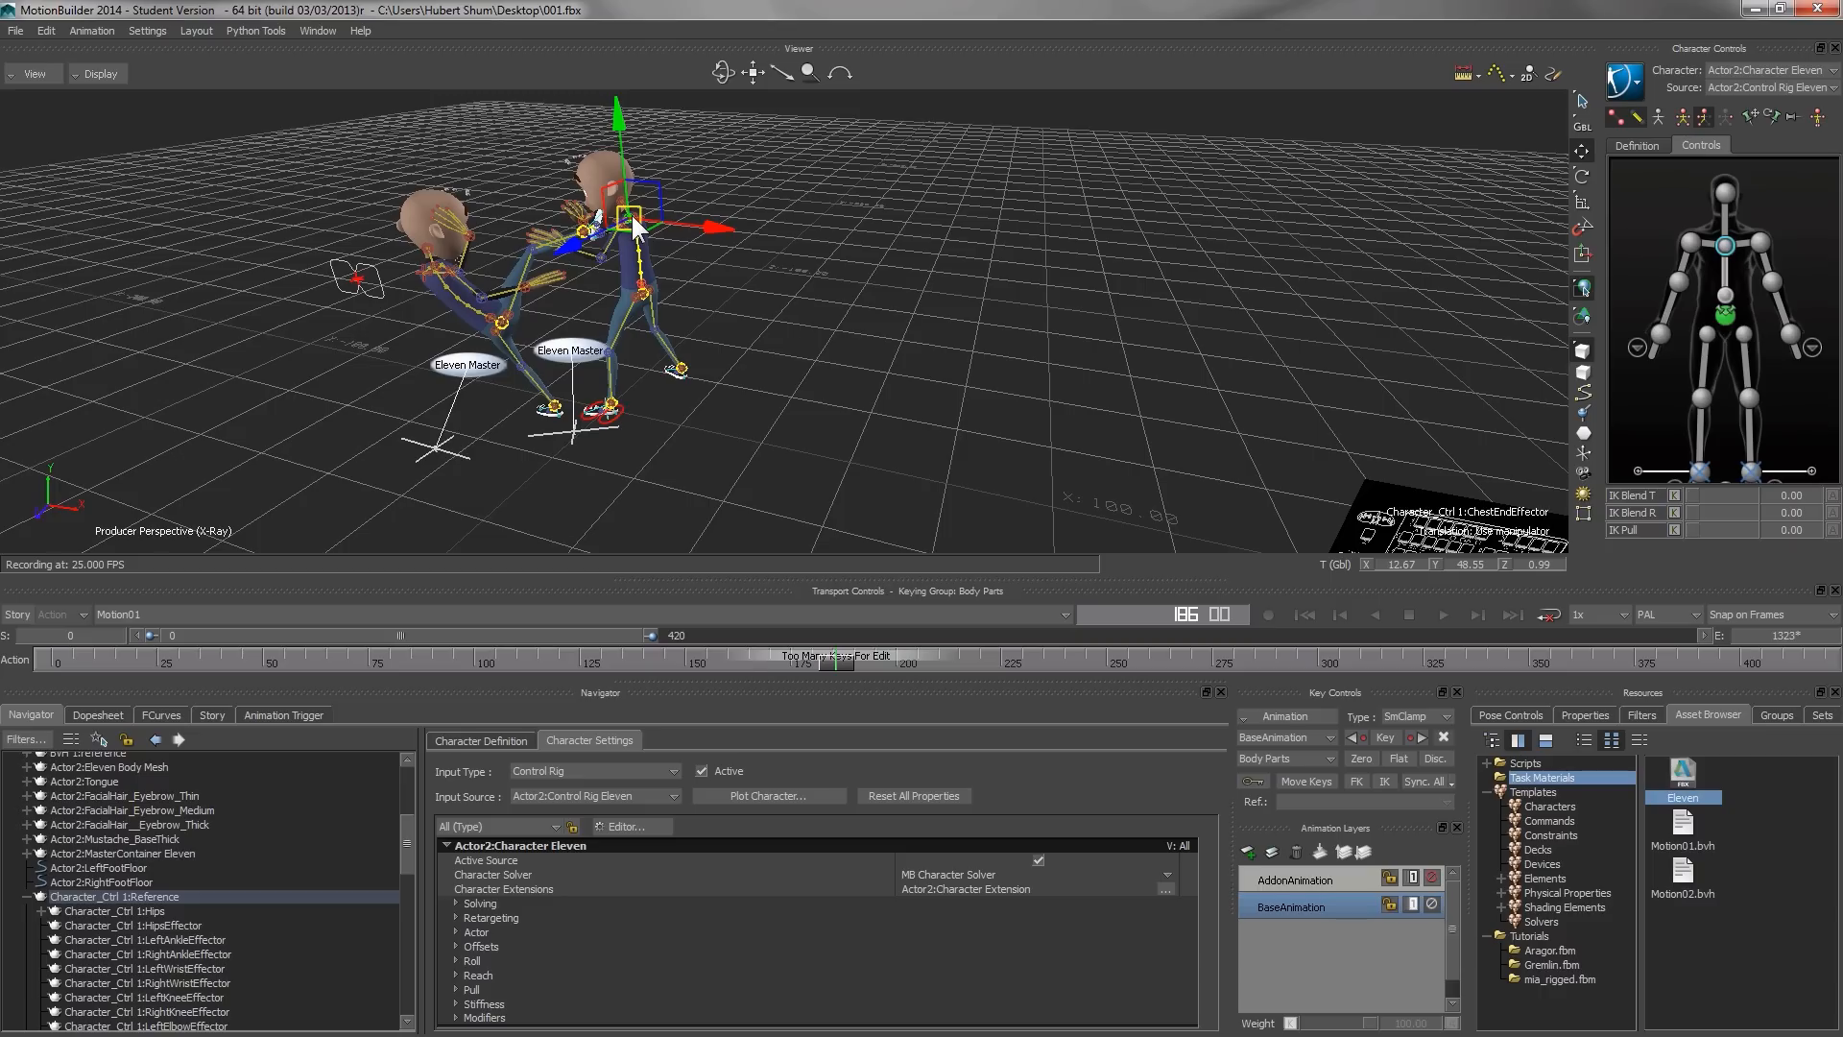
{"action": "left_click", "coordinate": [98, 714]}
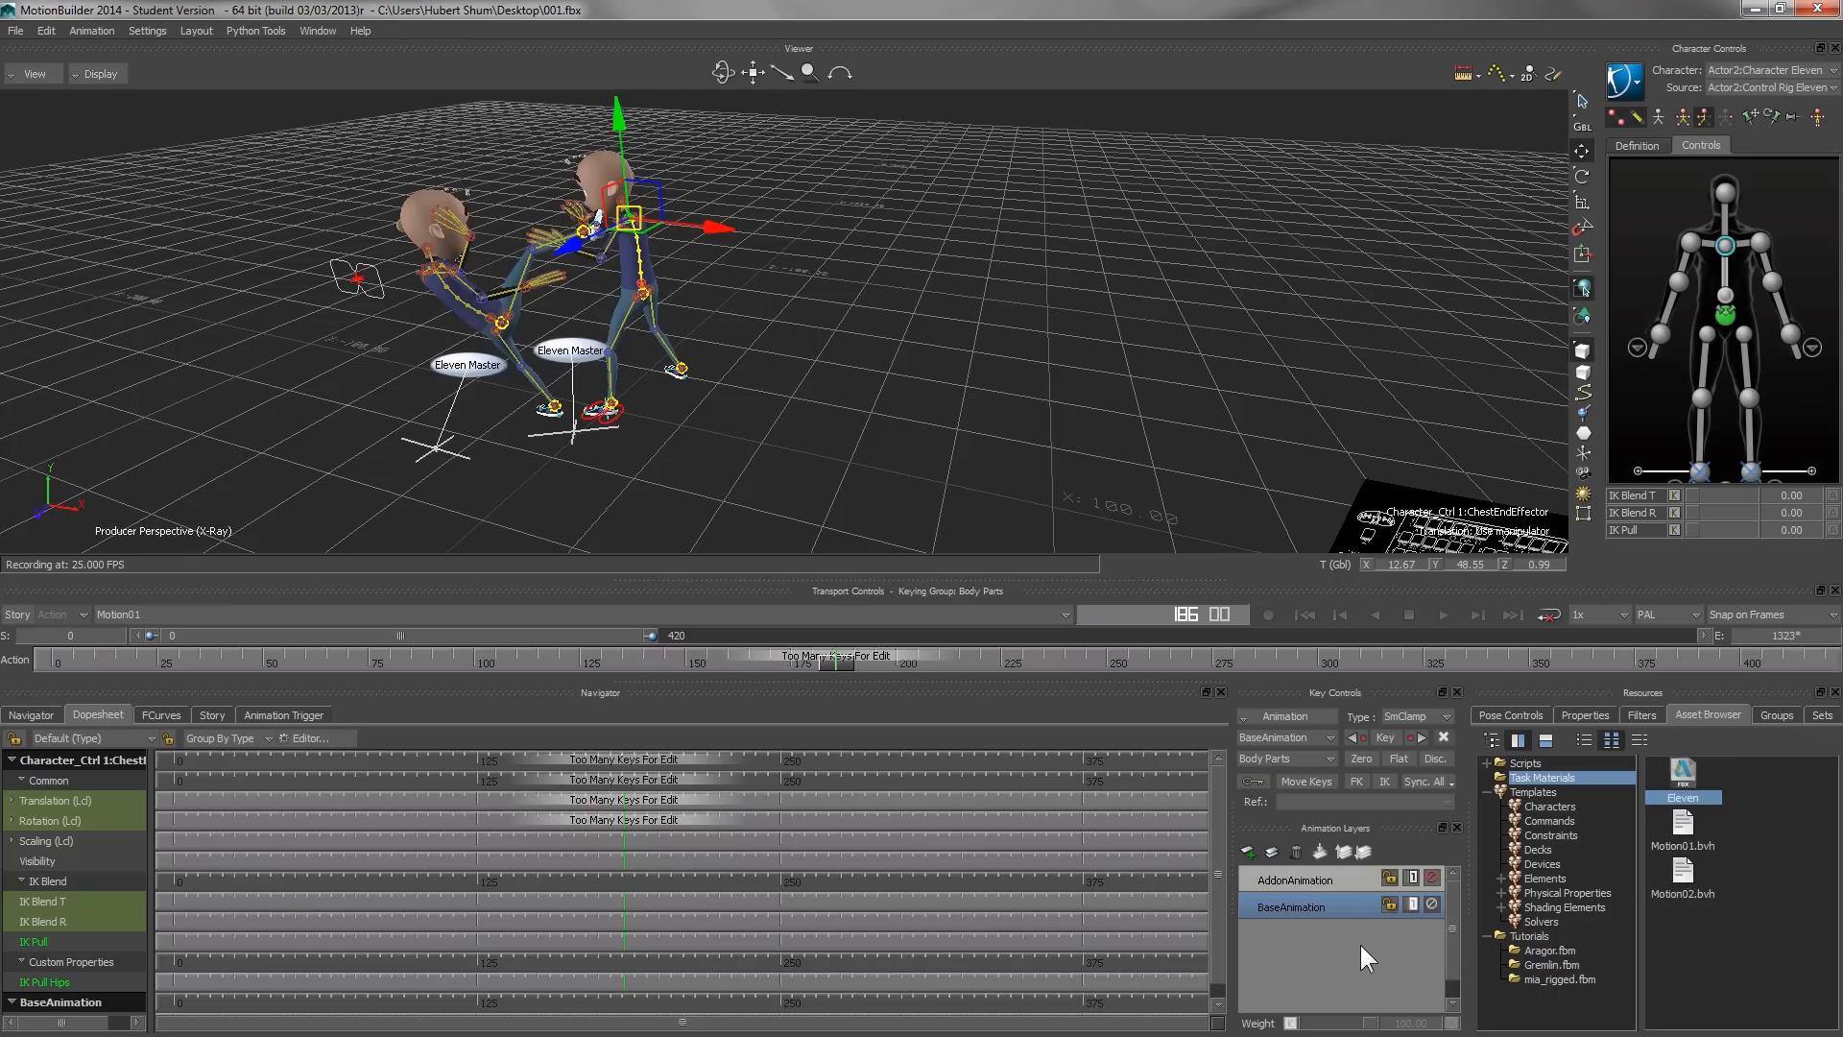
{"action": "left_click", "coordinate": [1331, 881]}
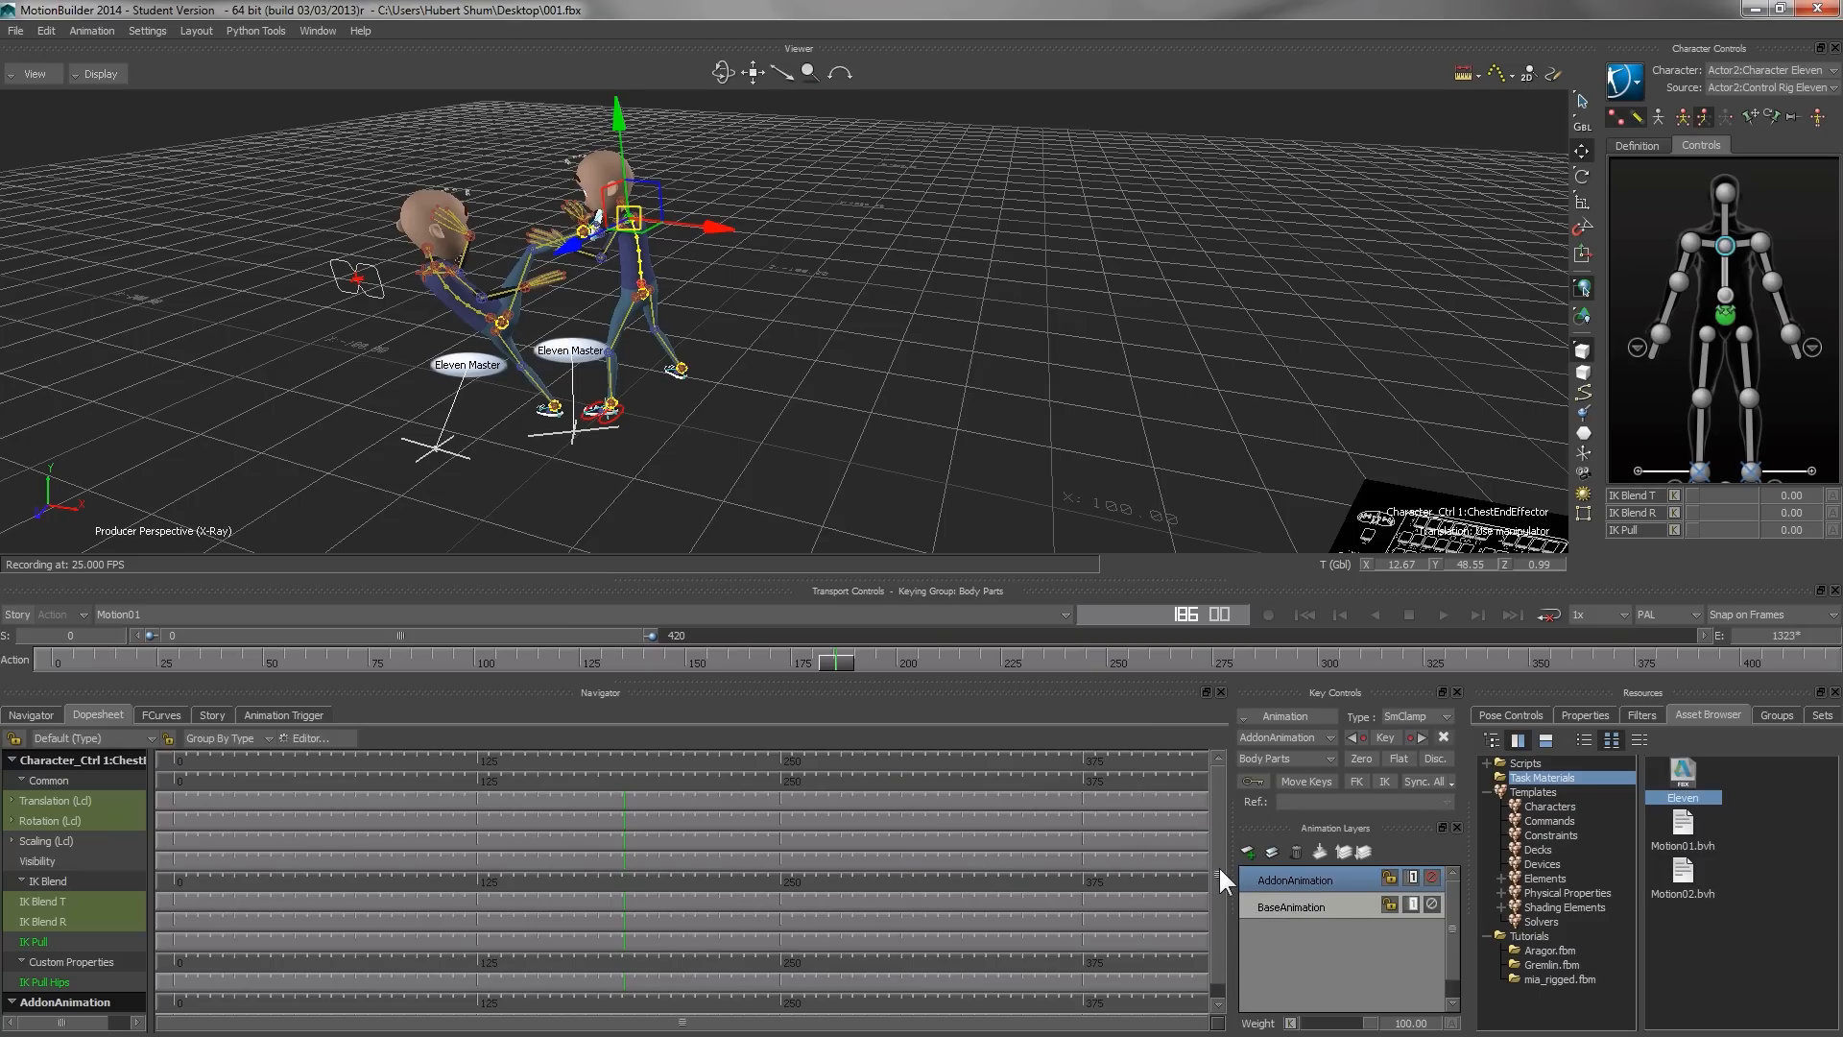
{"action": "left_click_drag", "start_coordinate": [1220, 866], "coordinate": [1224, 917]}
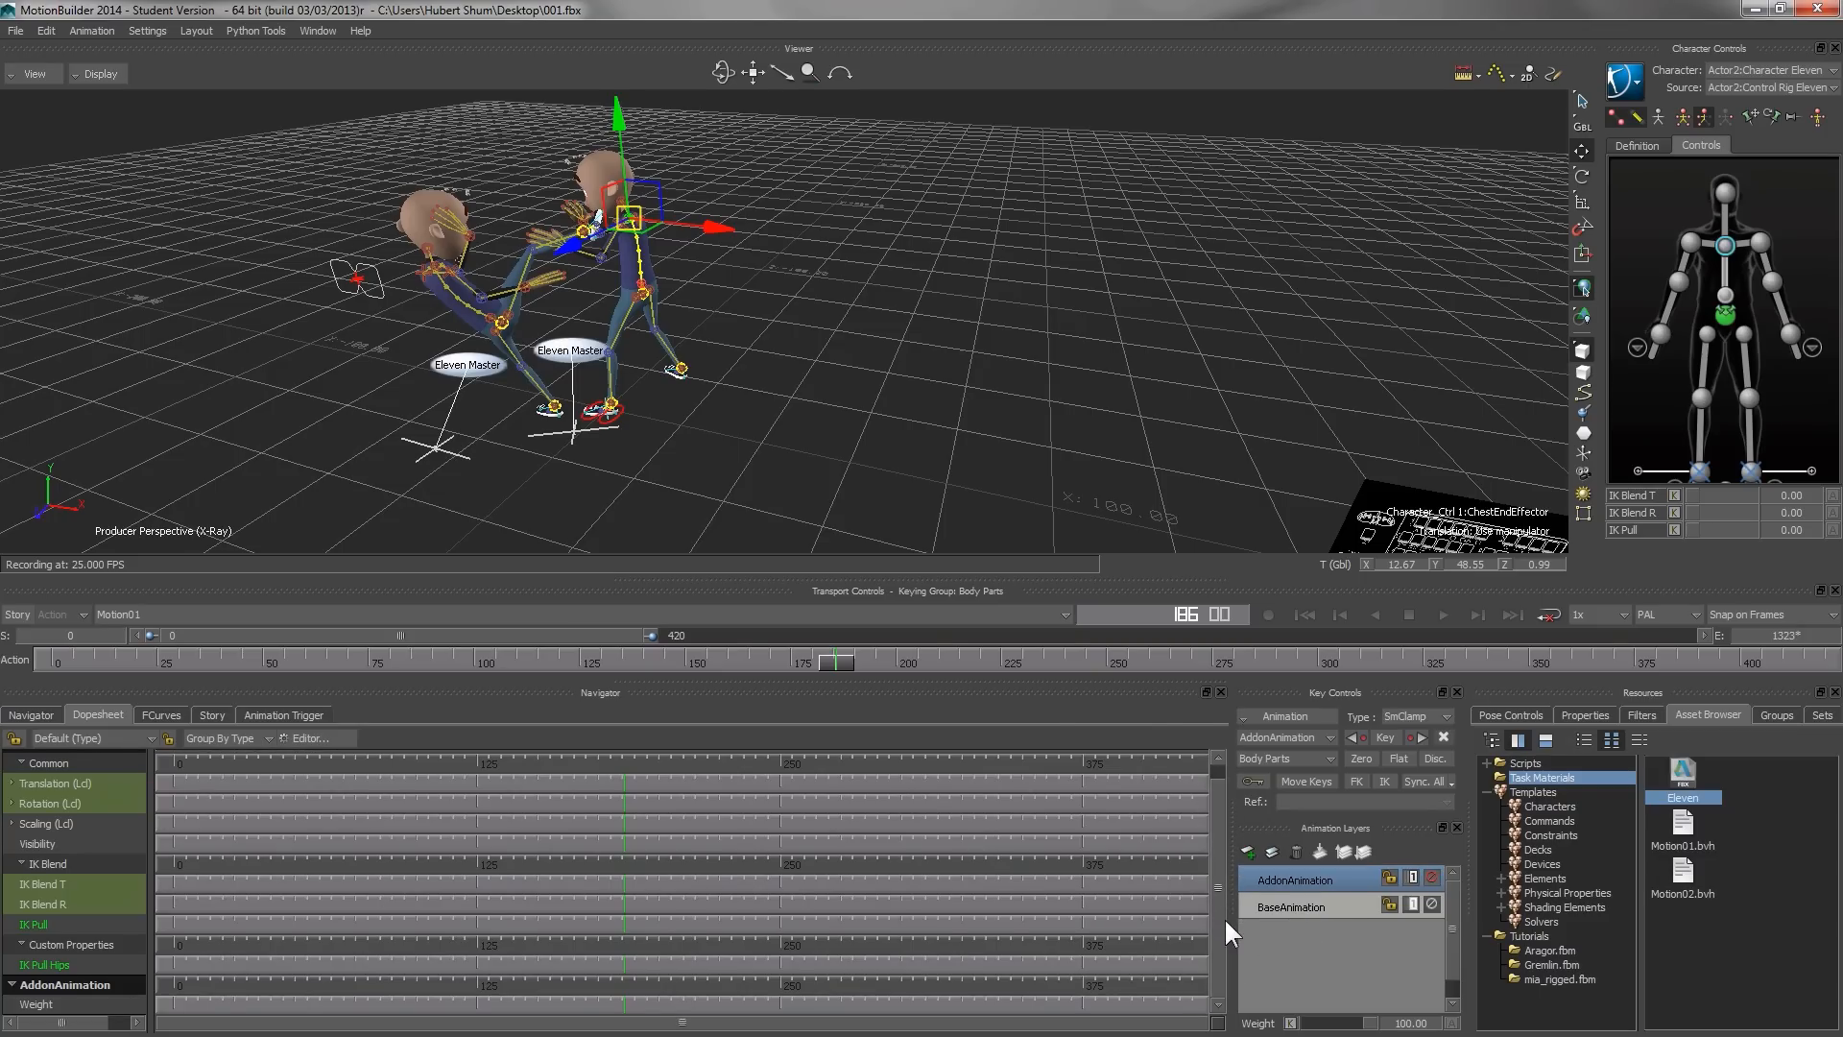
{"action": "right_click", "coordinate": [624, 783]}
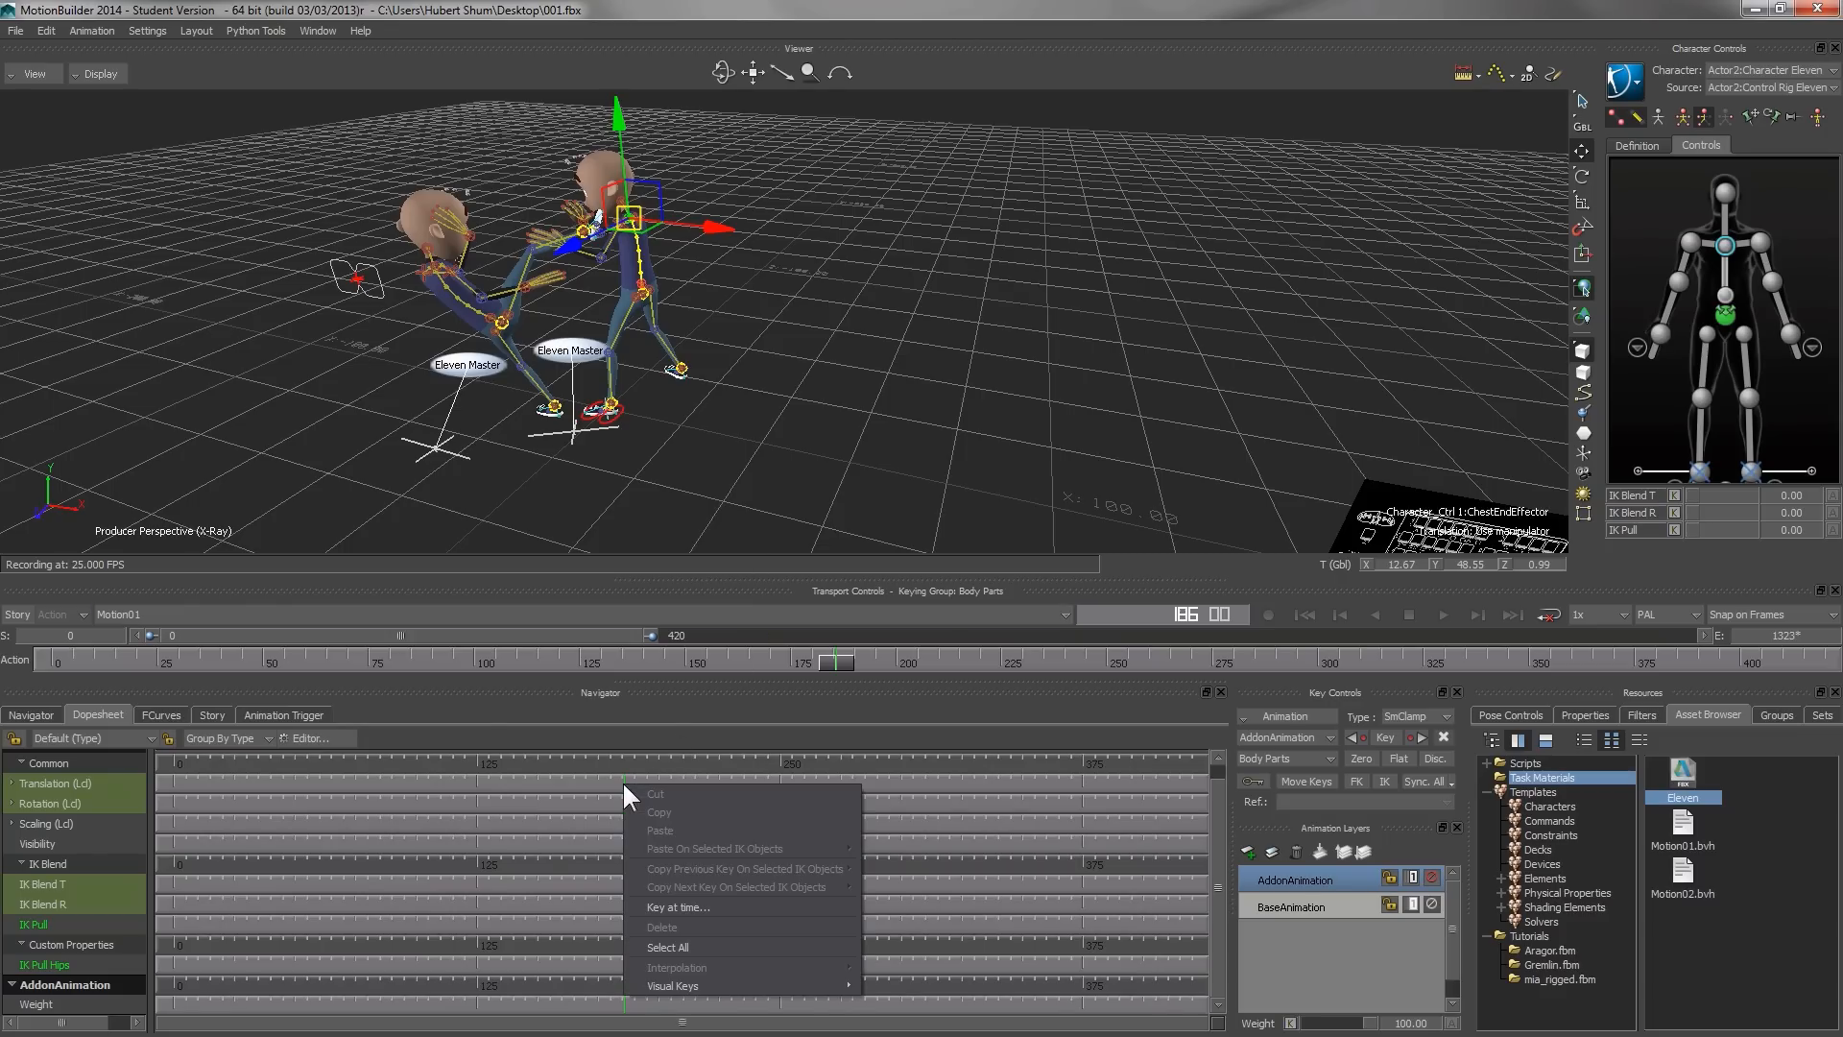
{"action": "left_click", "coordinate": [678, 904]}
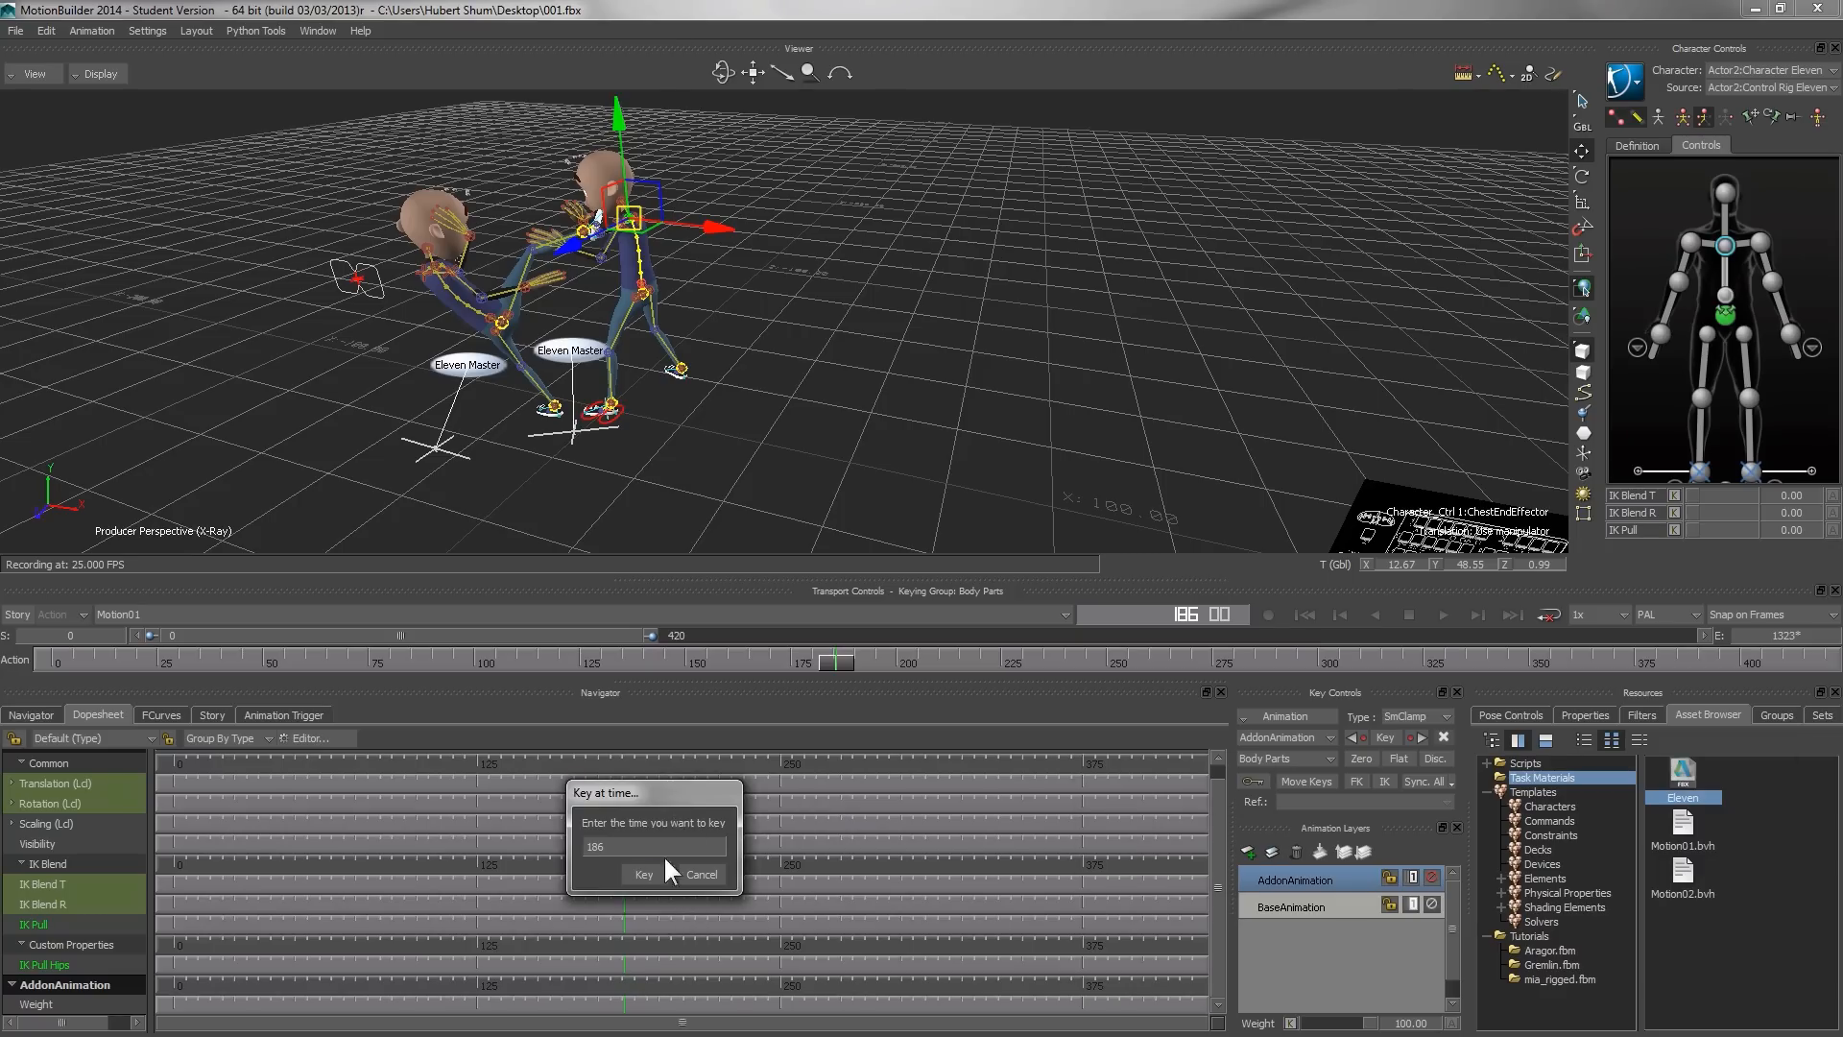
{"action": "left_click", "coordinate": [645, 872]}
- Add a key for the ChestEnd effector at frame 197 on the AddonAnimation layer
{"action": "left_click_drag", "start_coordinate": [837, 659], "coordinate": [873, 666]}
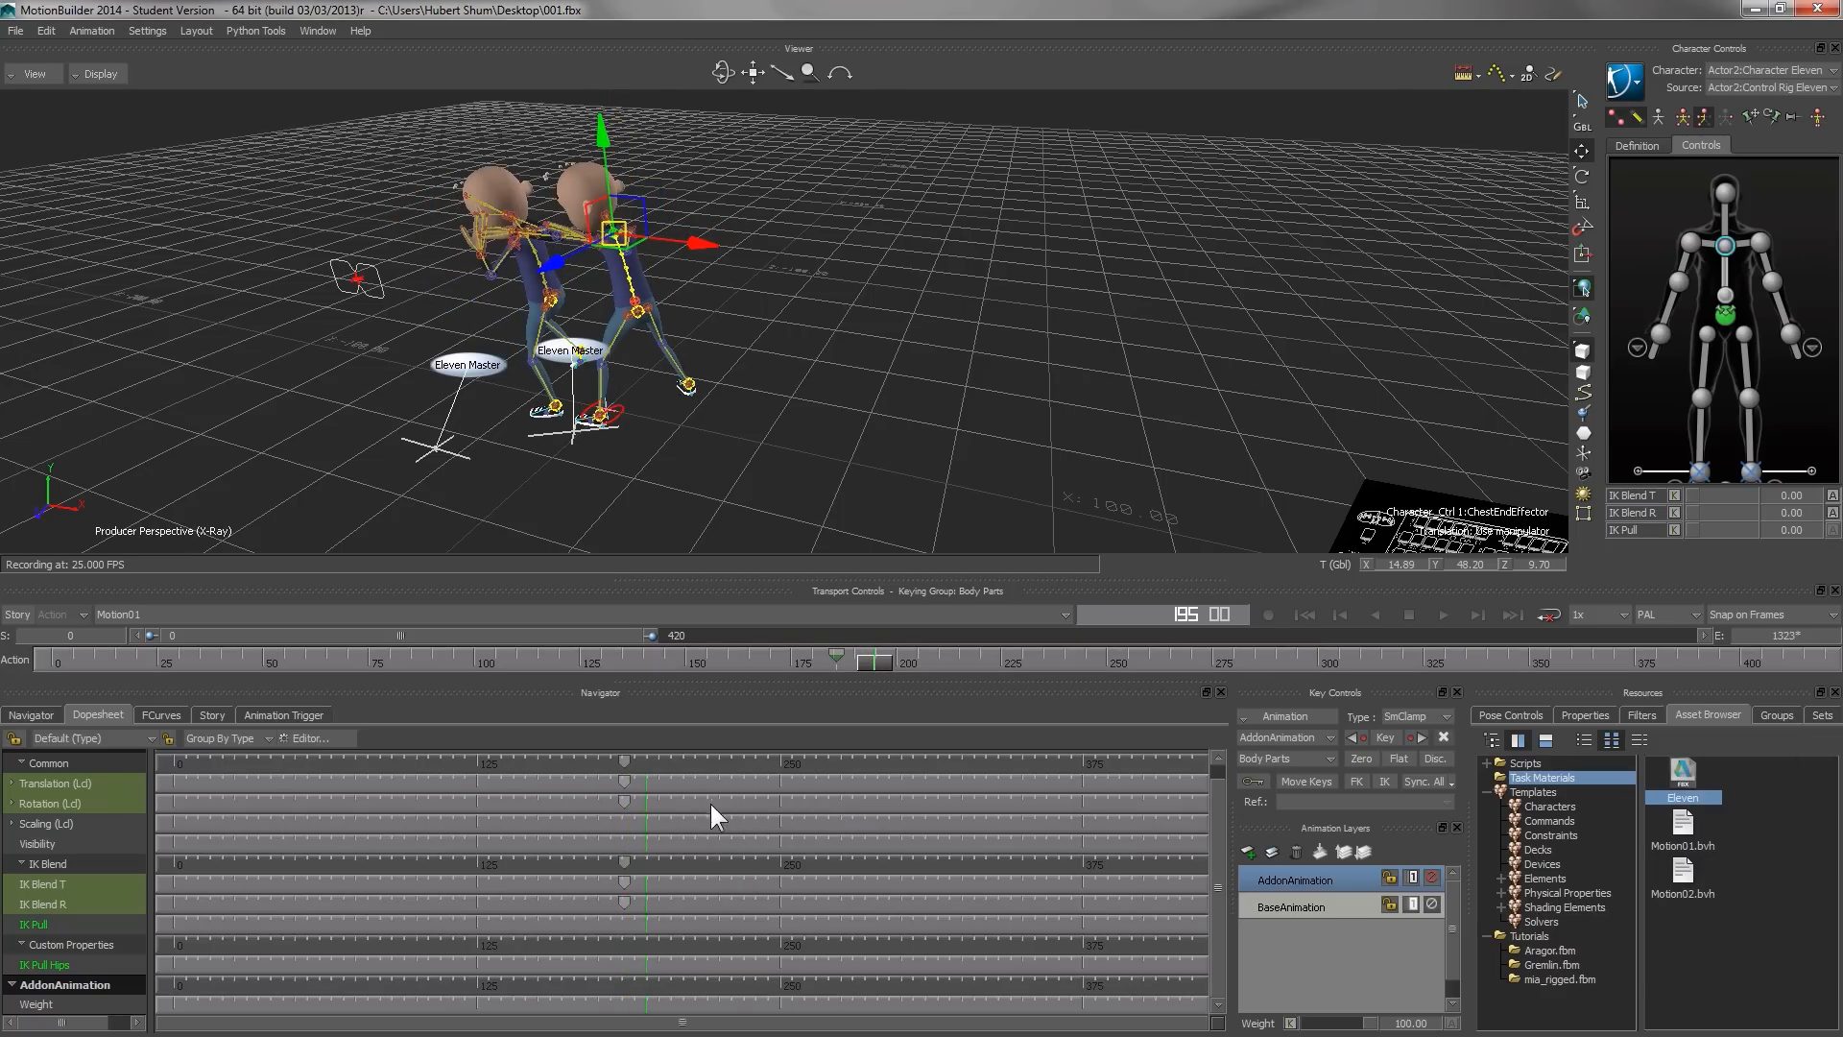
{"action": "right_click", "coordinate": [650, 793]}
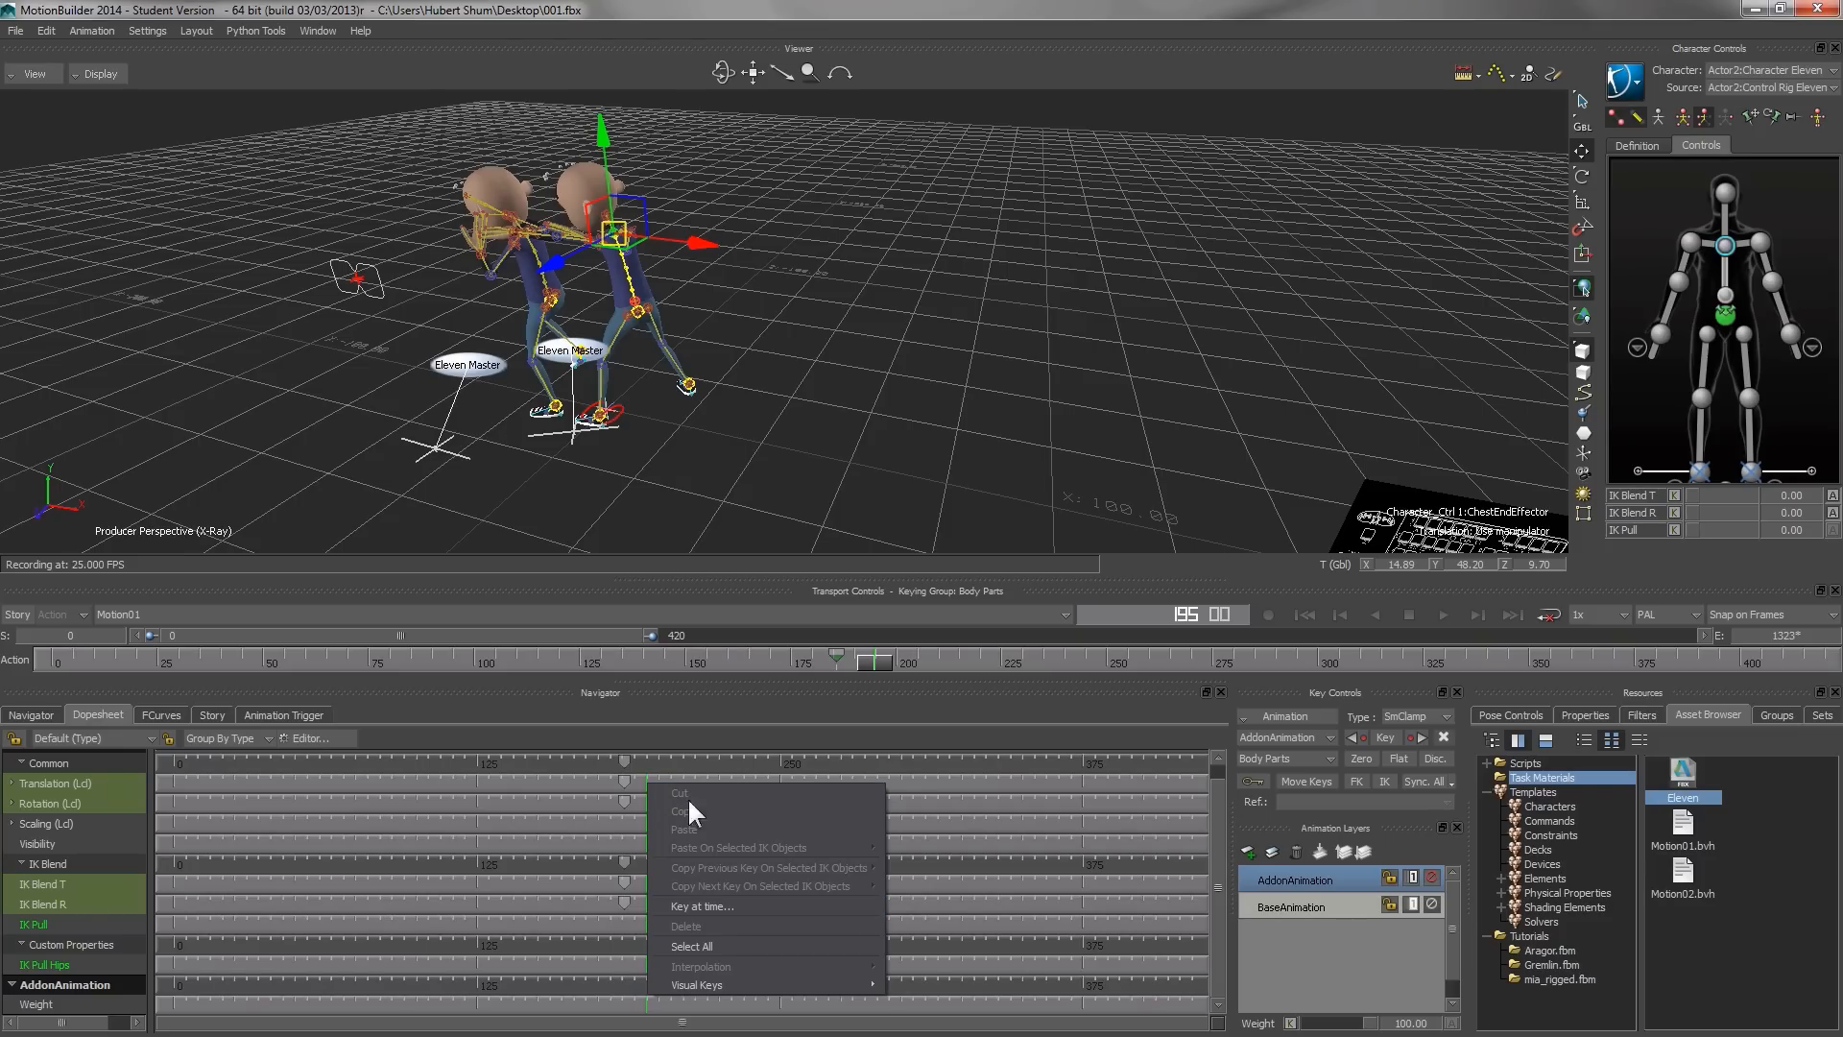
{"action": "left_click_drag", "start_coordinate": [843, 662], "coordinate": [880, 658]}
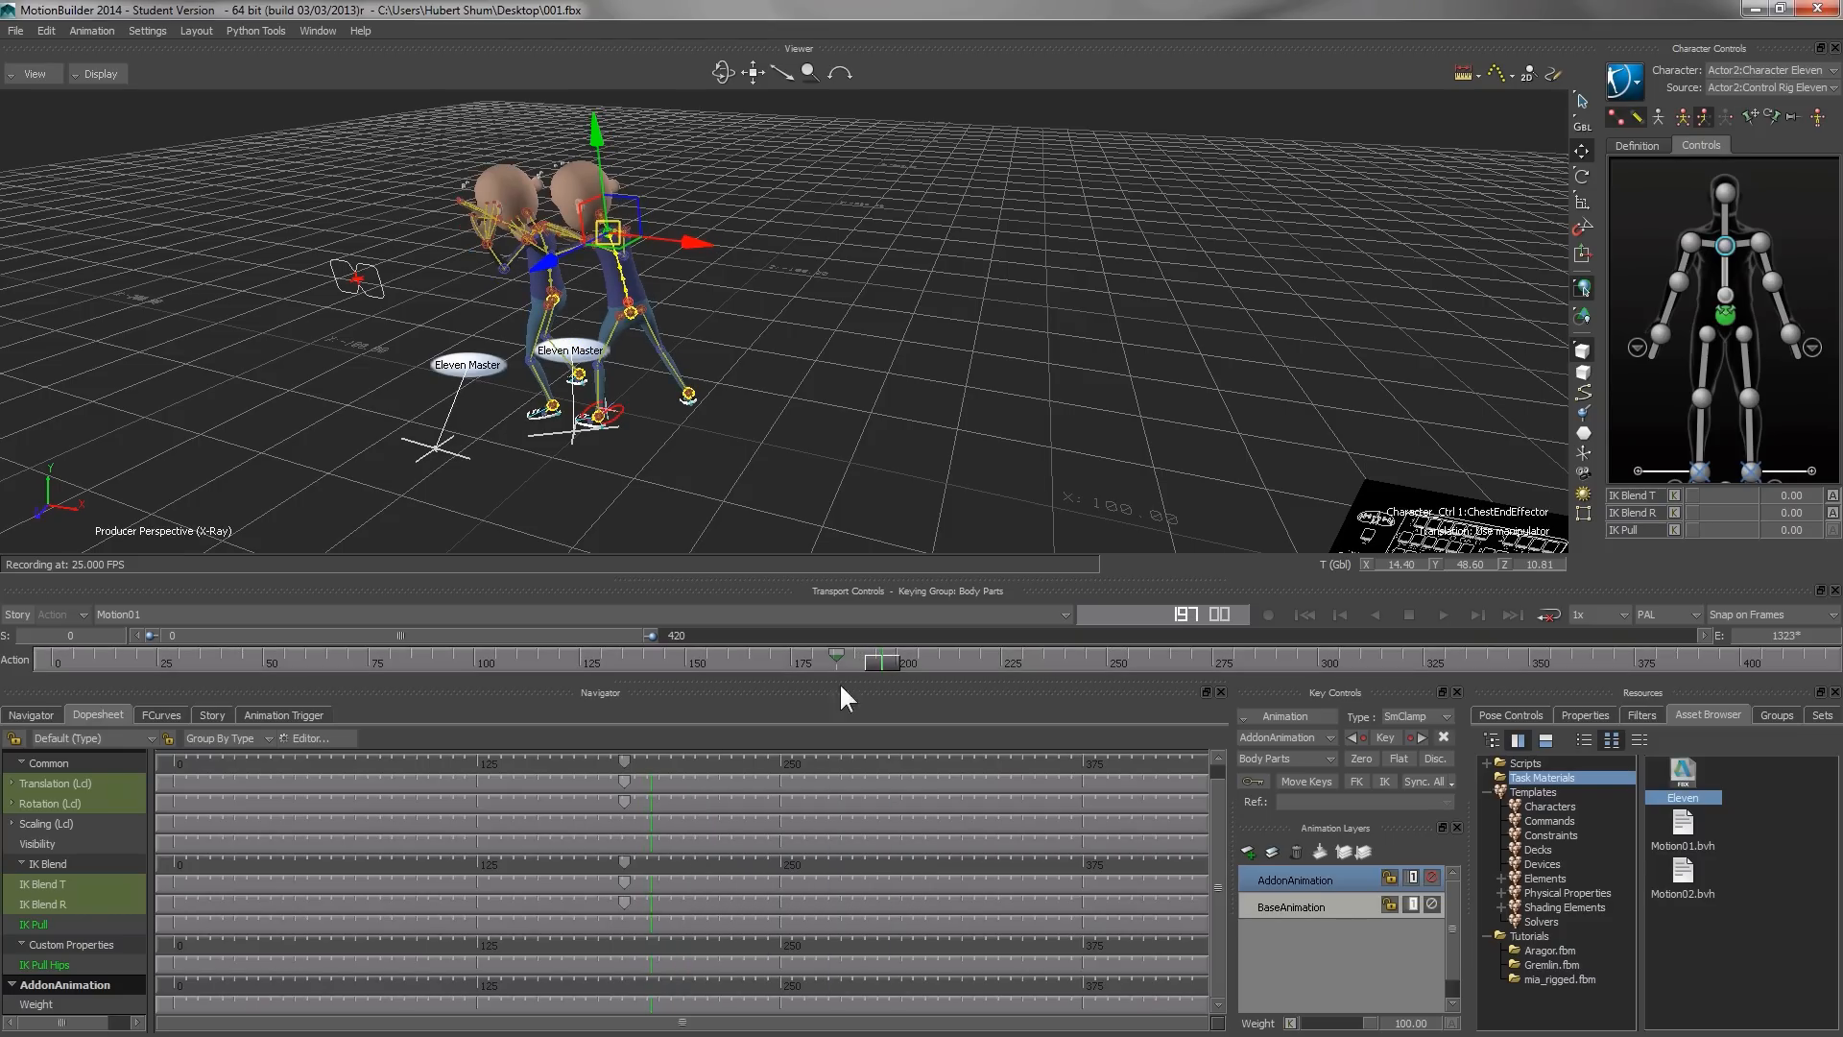
{"action": "right_click", "coordinate": [648, 778]}
{"action": "left_click", "coordinate": [751, 901]}
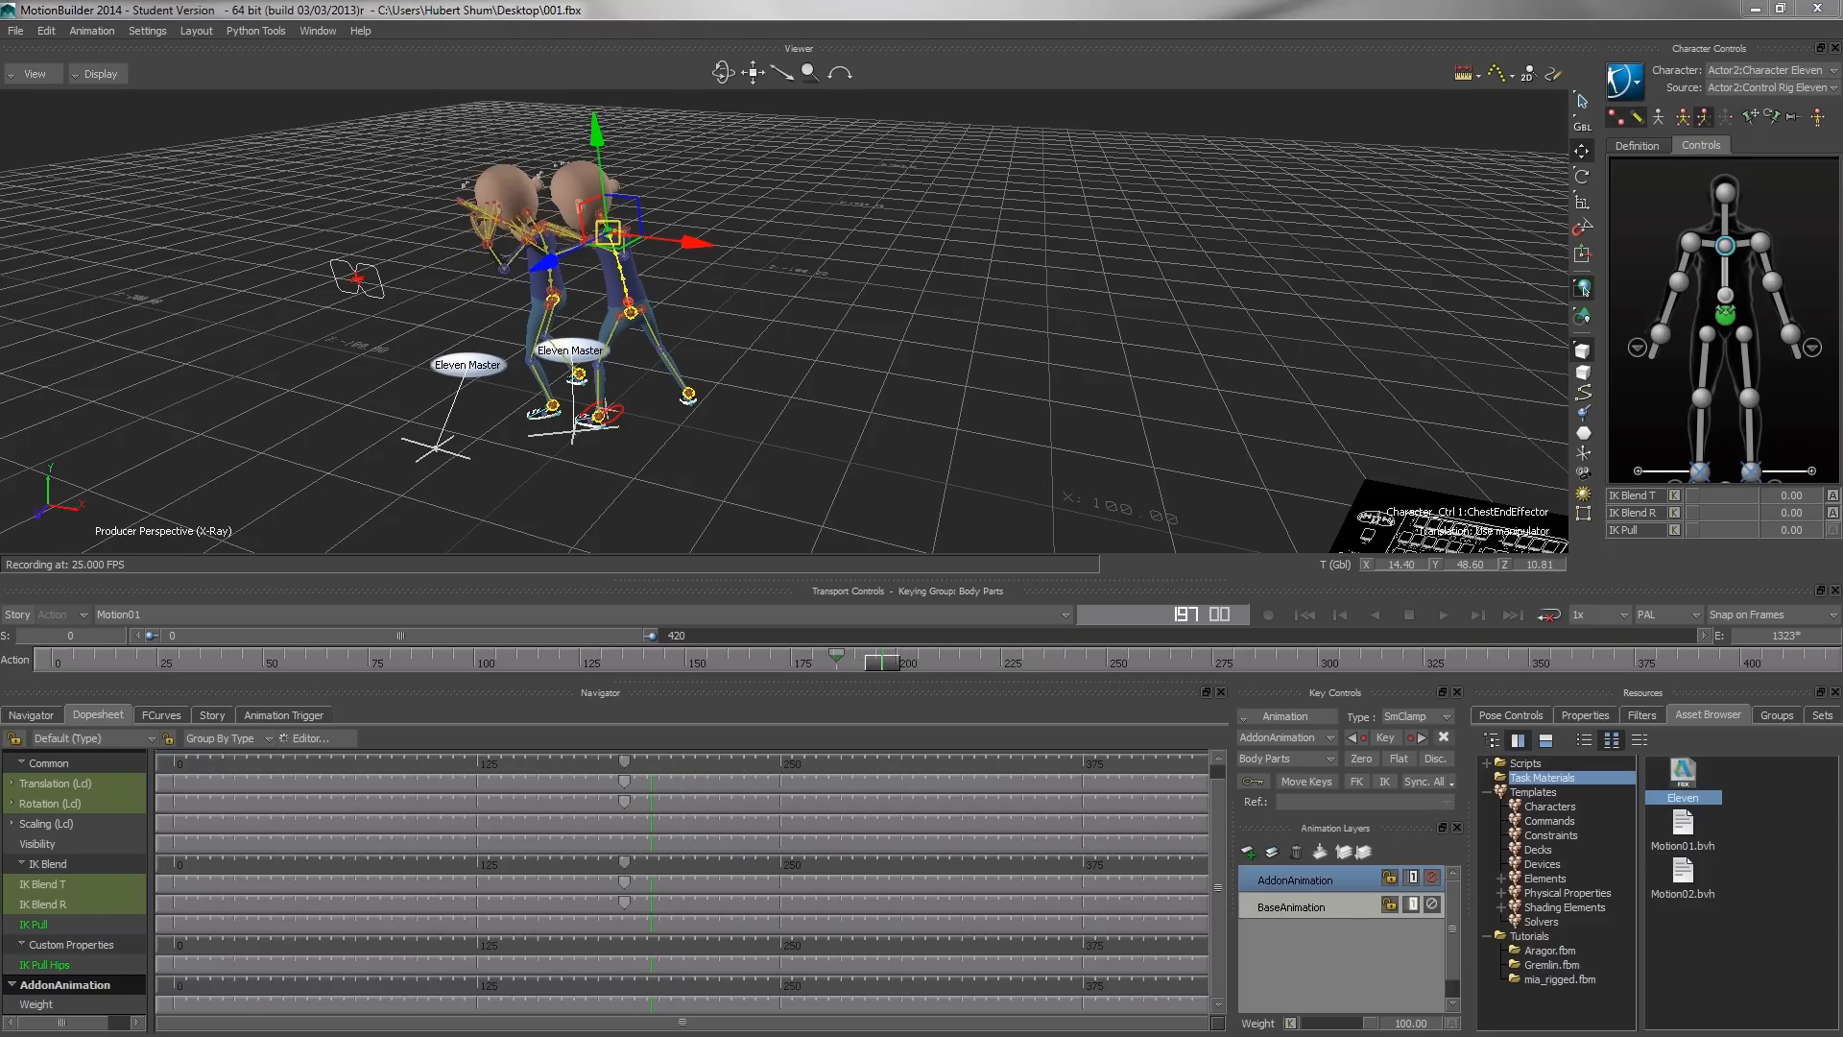
{"action": "left_click", "coordinate": [649, 769]}
- At frame 188, move the ChestEnd effector to about X 12.44, Y 44.00, Z -8.47 to lean the upper body
{"action": "left_click_drag", "start_coordinate": [885, 659], "coordinate": [839, 659]}
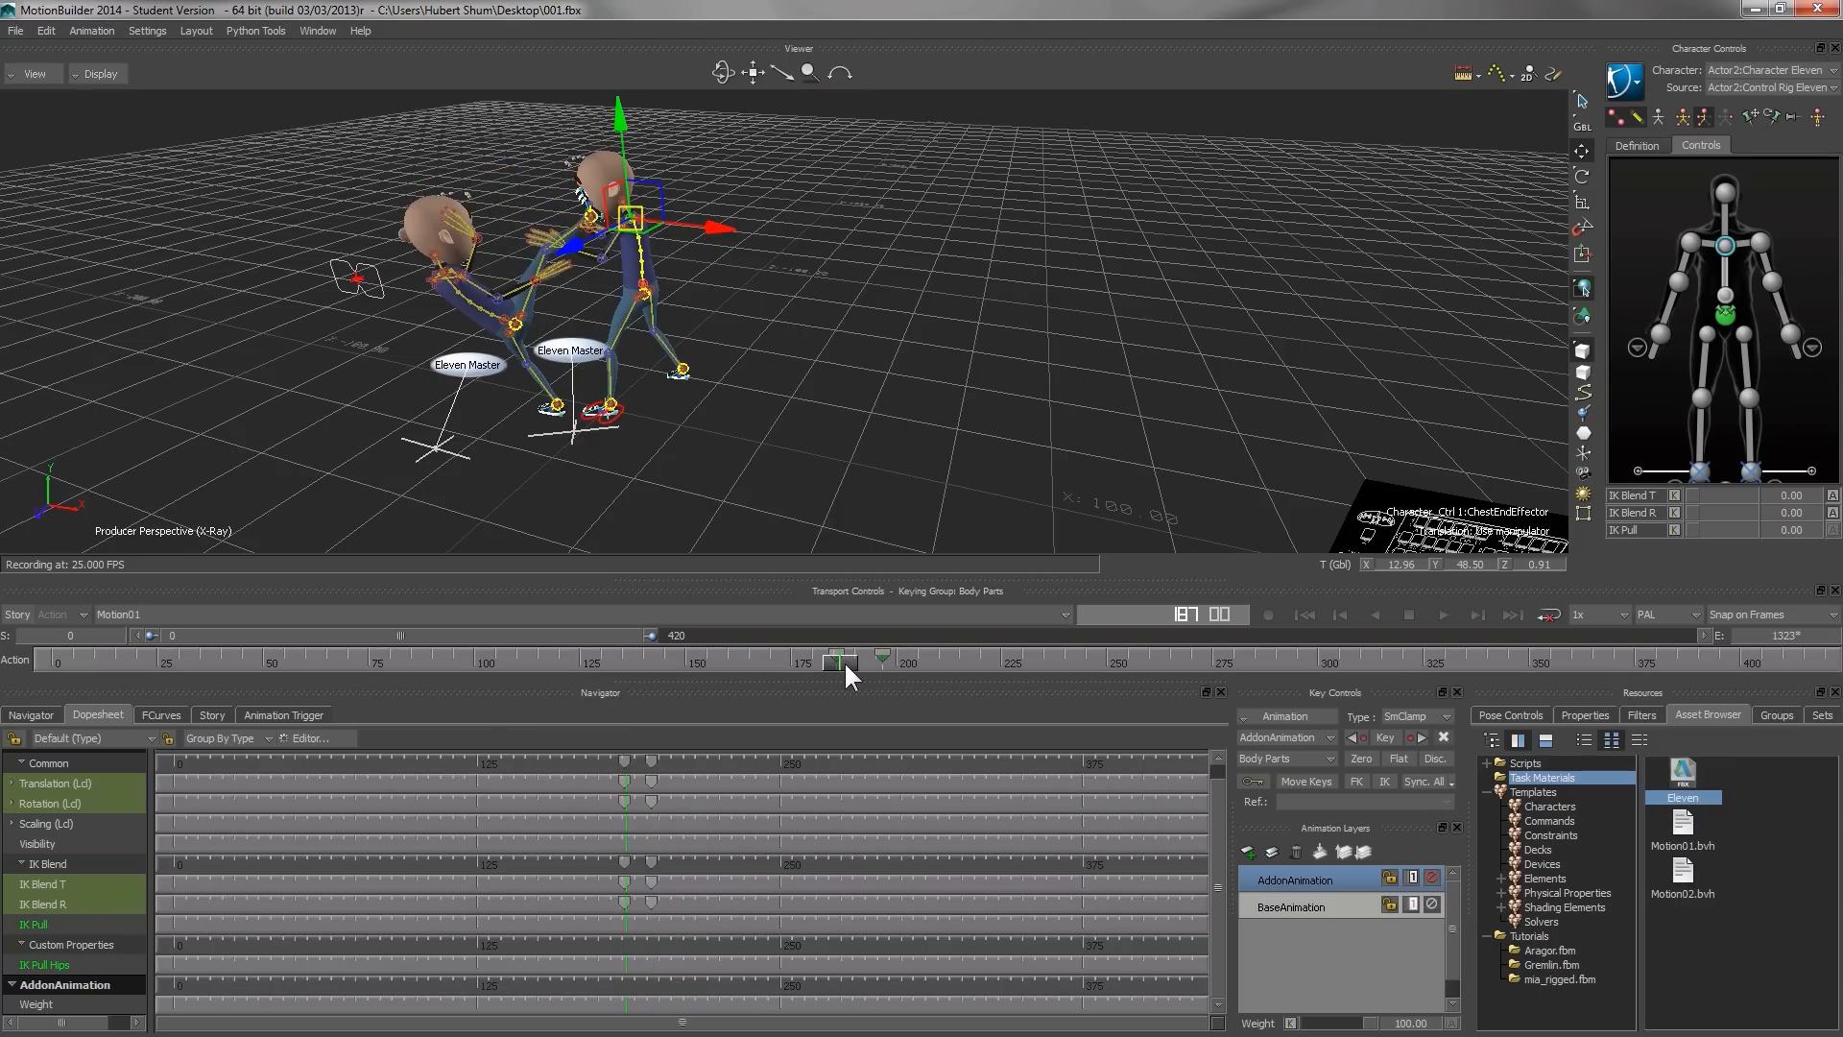
{"action": "left_click", "coordinate": [845, 663]}
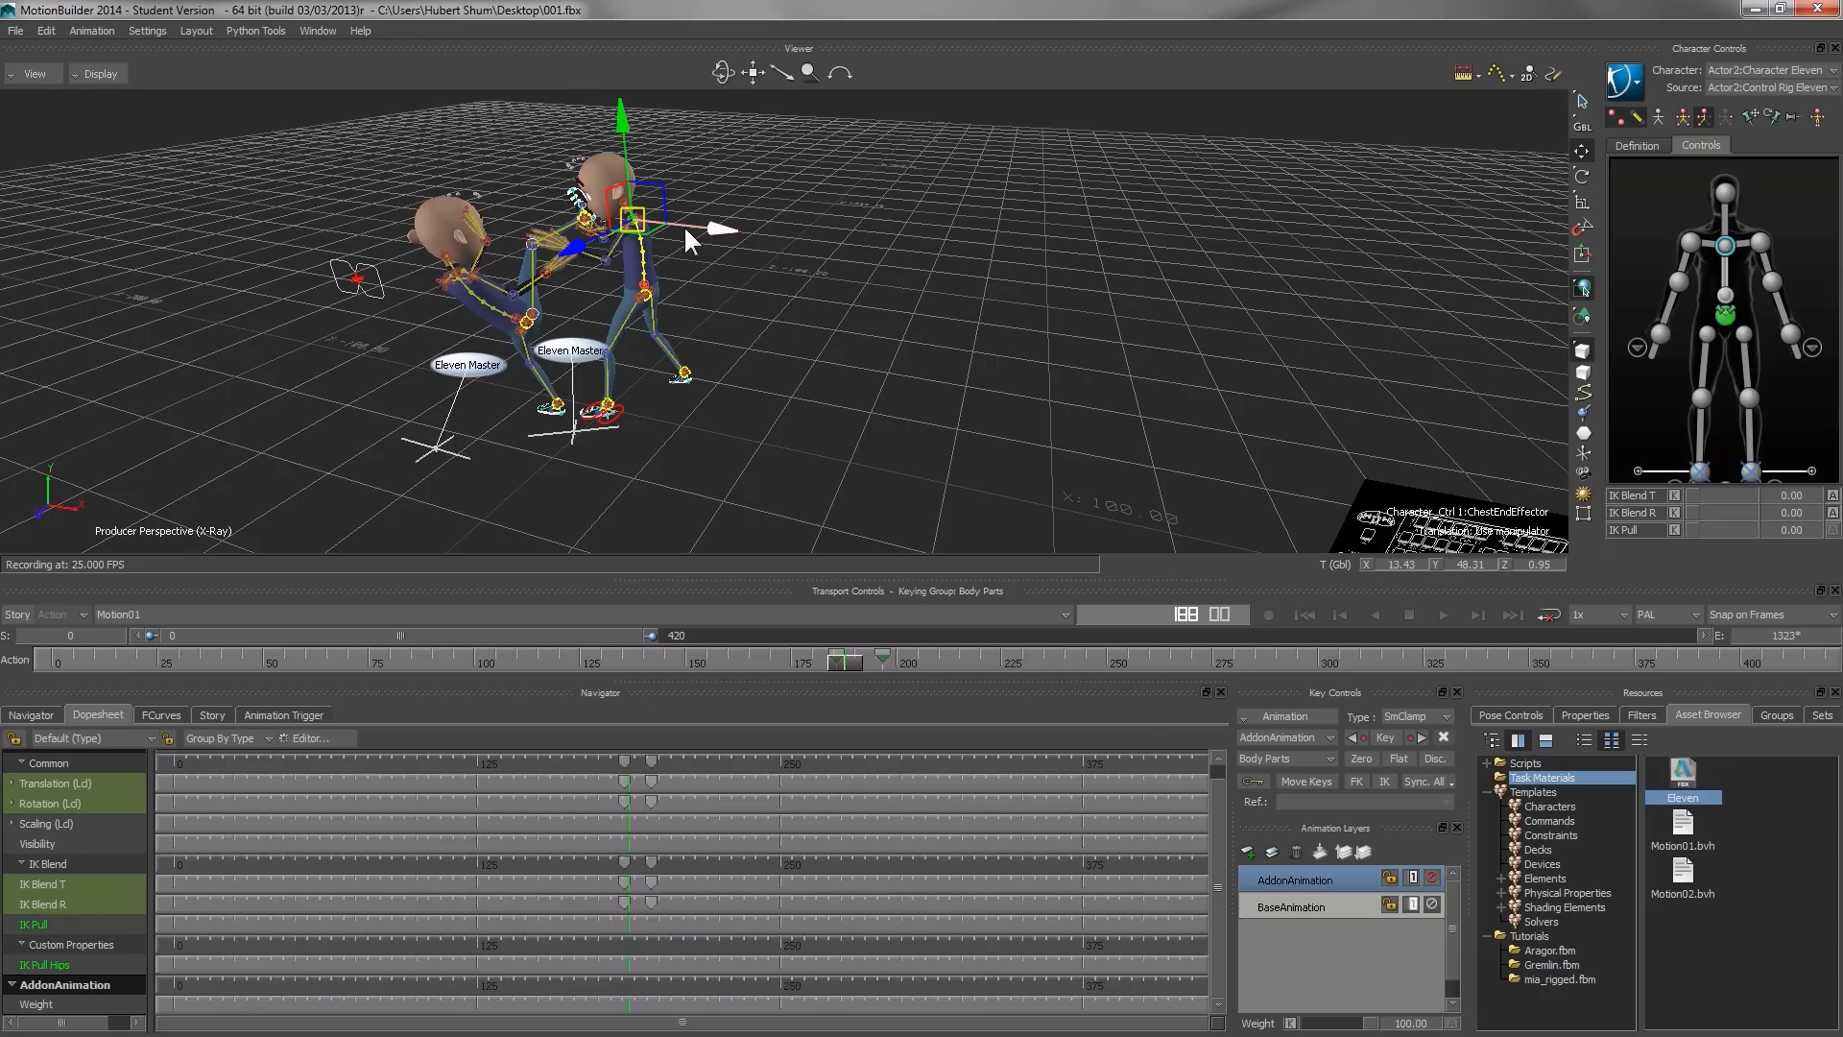
{"action": "left_click_drag", "start_coordinate": [701, 228], "coordinate": [697, 289]}
{"action": "left_click_drag", "start_coordinate": [812, 453], "coordinate": [674, 354], "text": "ctrl+shift"}
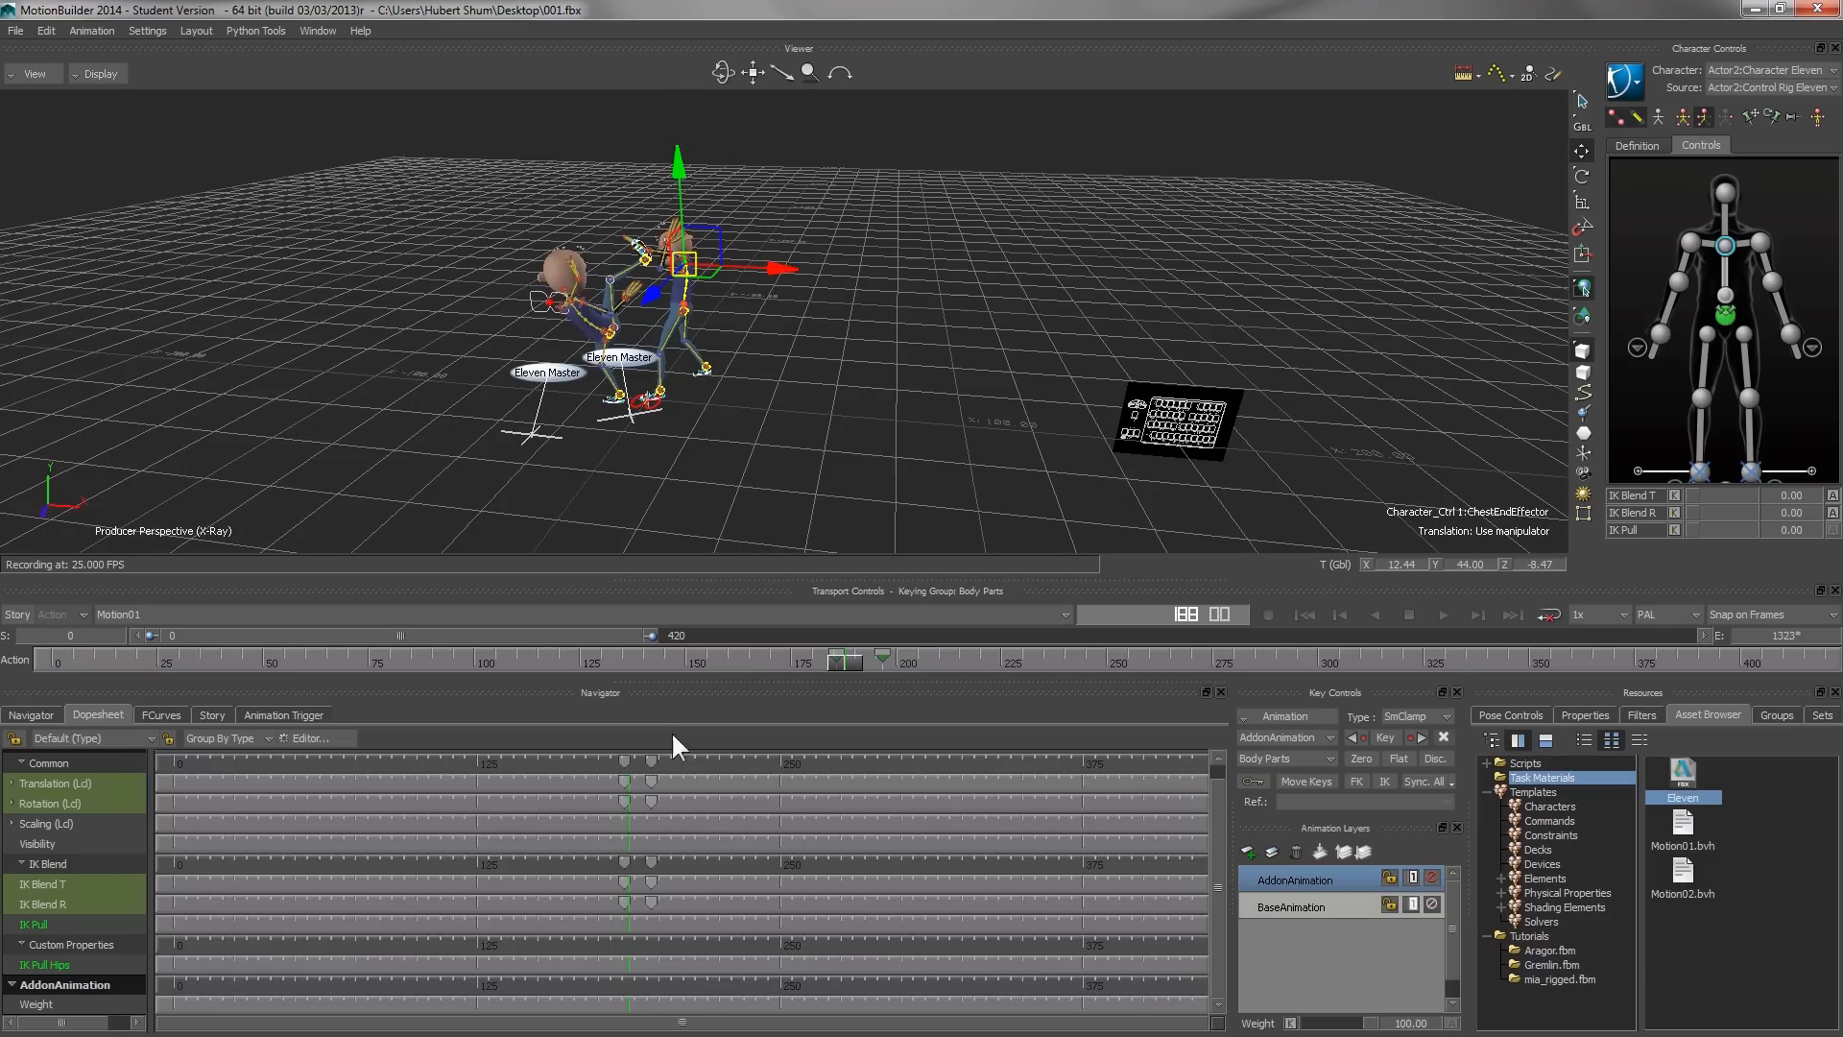
- Key the moved ChestEnd effector of Actor2 at frame 188 on the AddonAnimation layer
{"action": "right_click", "coordinate": [628, 804]}
{"action": "left_click", "coordinate": [625, 820]}
{"action": "right_click", "coordinate": [630, 820]}
{"action": "left_click", "coordinate": [724, 945]}
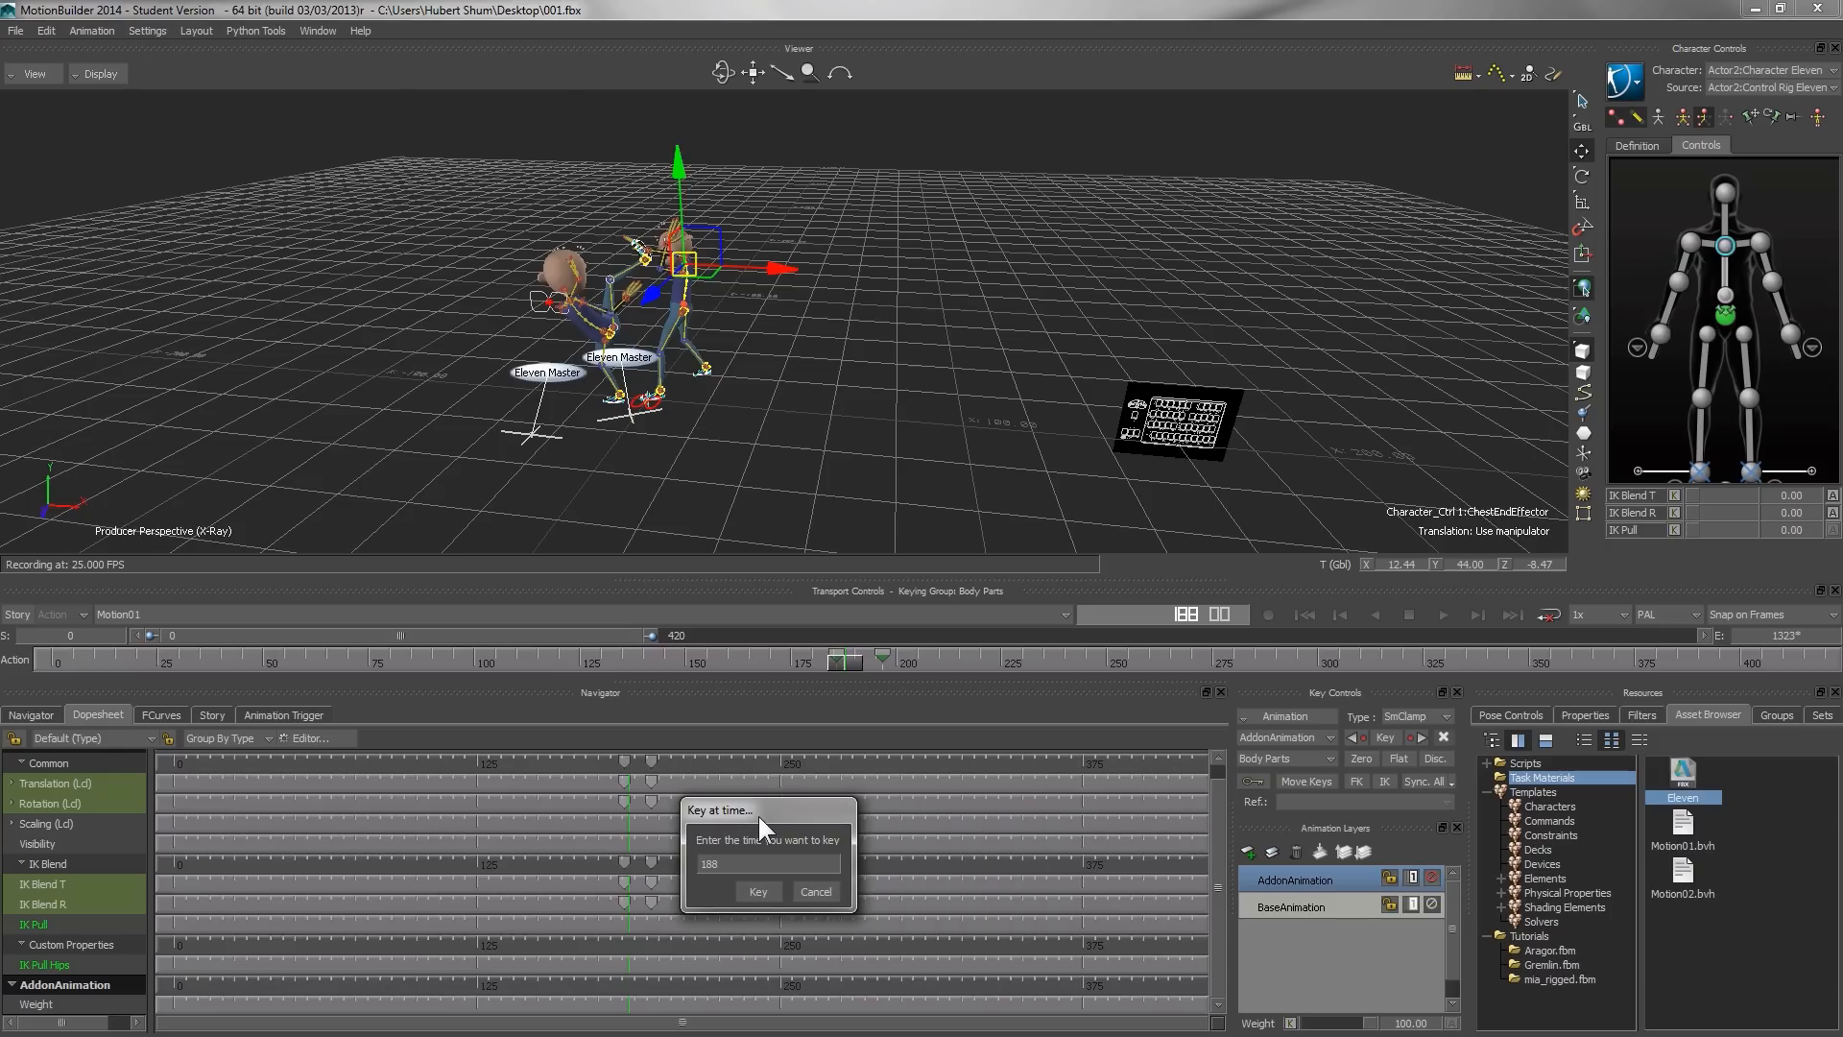
{"action": "left_click", "coordinate": [753, 890]}
- Deselect the effector, display models only, and play the animation forwards and backwards around the edited frames to check the characters' interaction
{"action": "mouse_move", "coordinate": [837, 653]}
{"action": "left_mouse_down"}
{"action": "mouse_move", "coordinate": [747, 655]}
{"action": "mouse_move", "coordinate": [895, 658]}
{"action": "mouse_move", "coordinate": [867, 658]}
{"action": "left_mouse_up"}
{"action": "left_click", "coordinate": [852, 523]}
{"action": "left_click", "coordinate": [102, 73]}
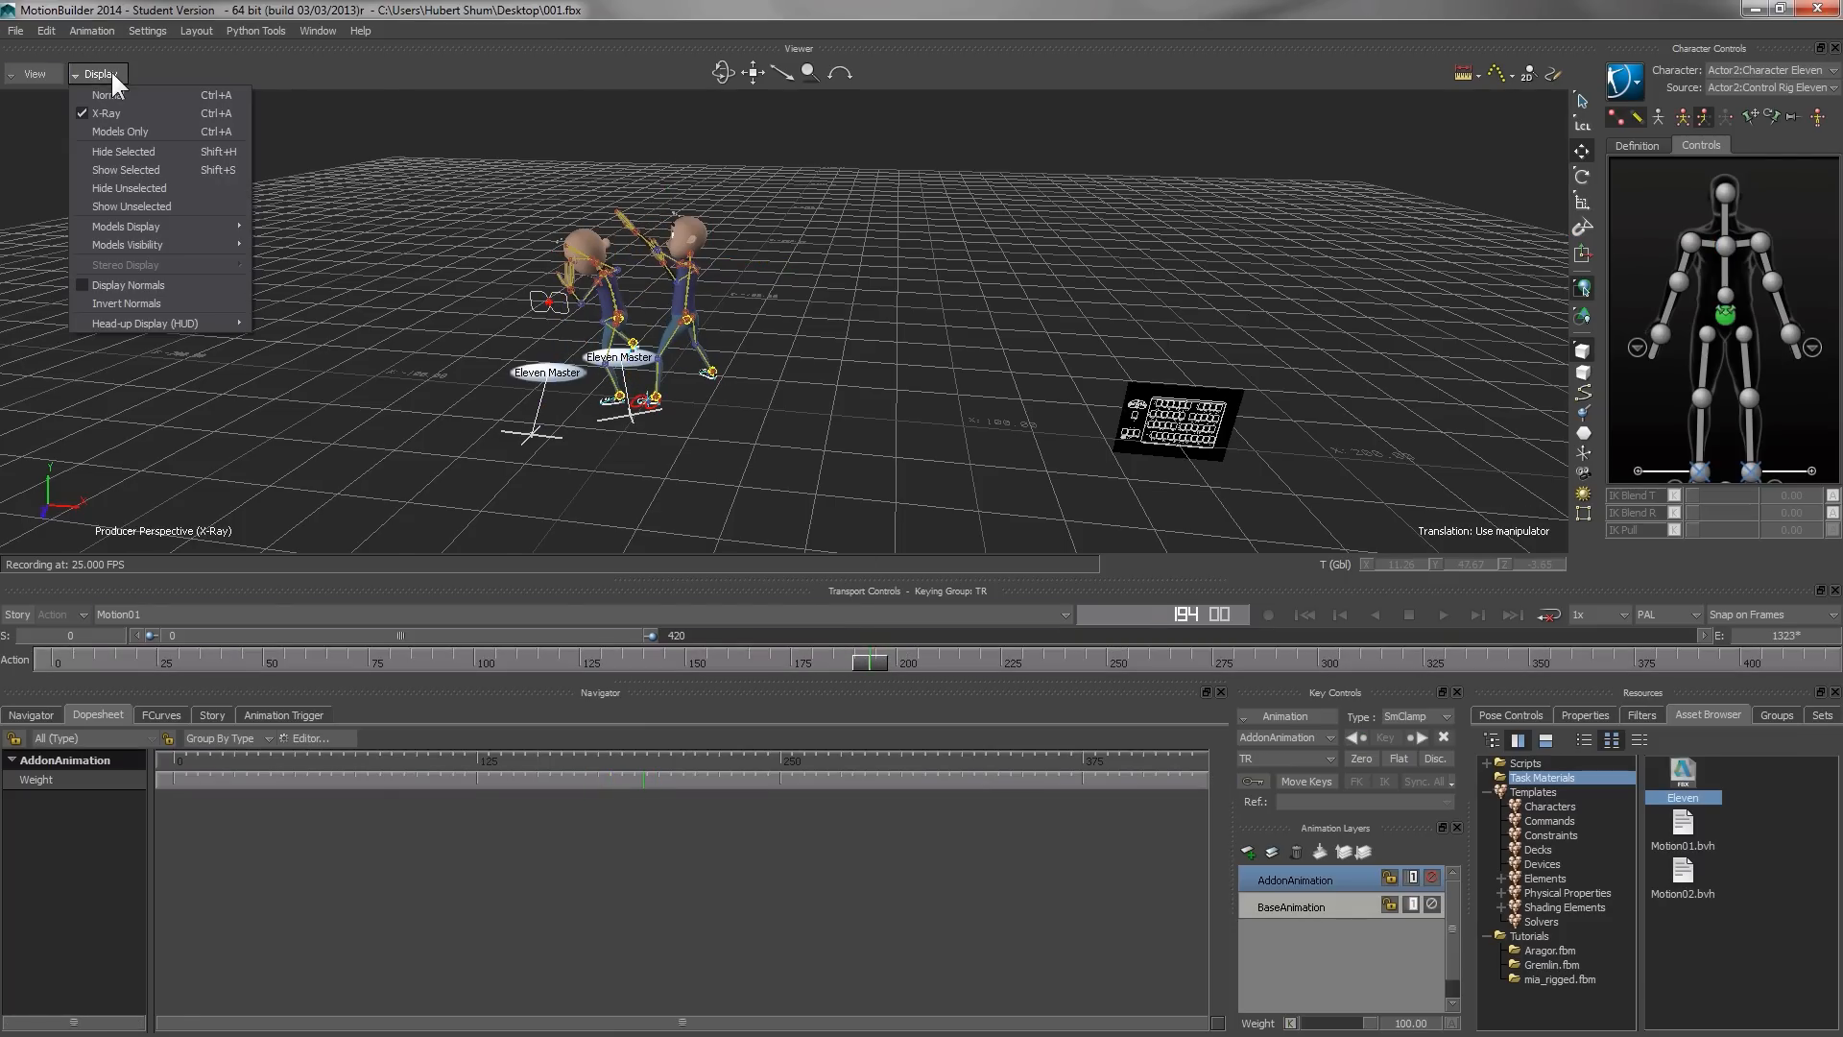
{"action": "left_click", "coordinate": [123, 131]}
{"action": "left_click_drag", "start_coordinate": [867, 658], "coordinate": [739, 661]}
{"action": "left_click", "coordinate": [1439, 615]}
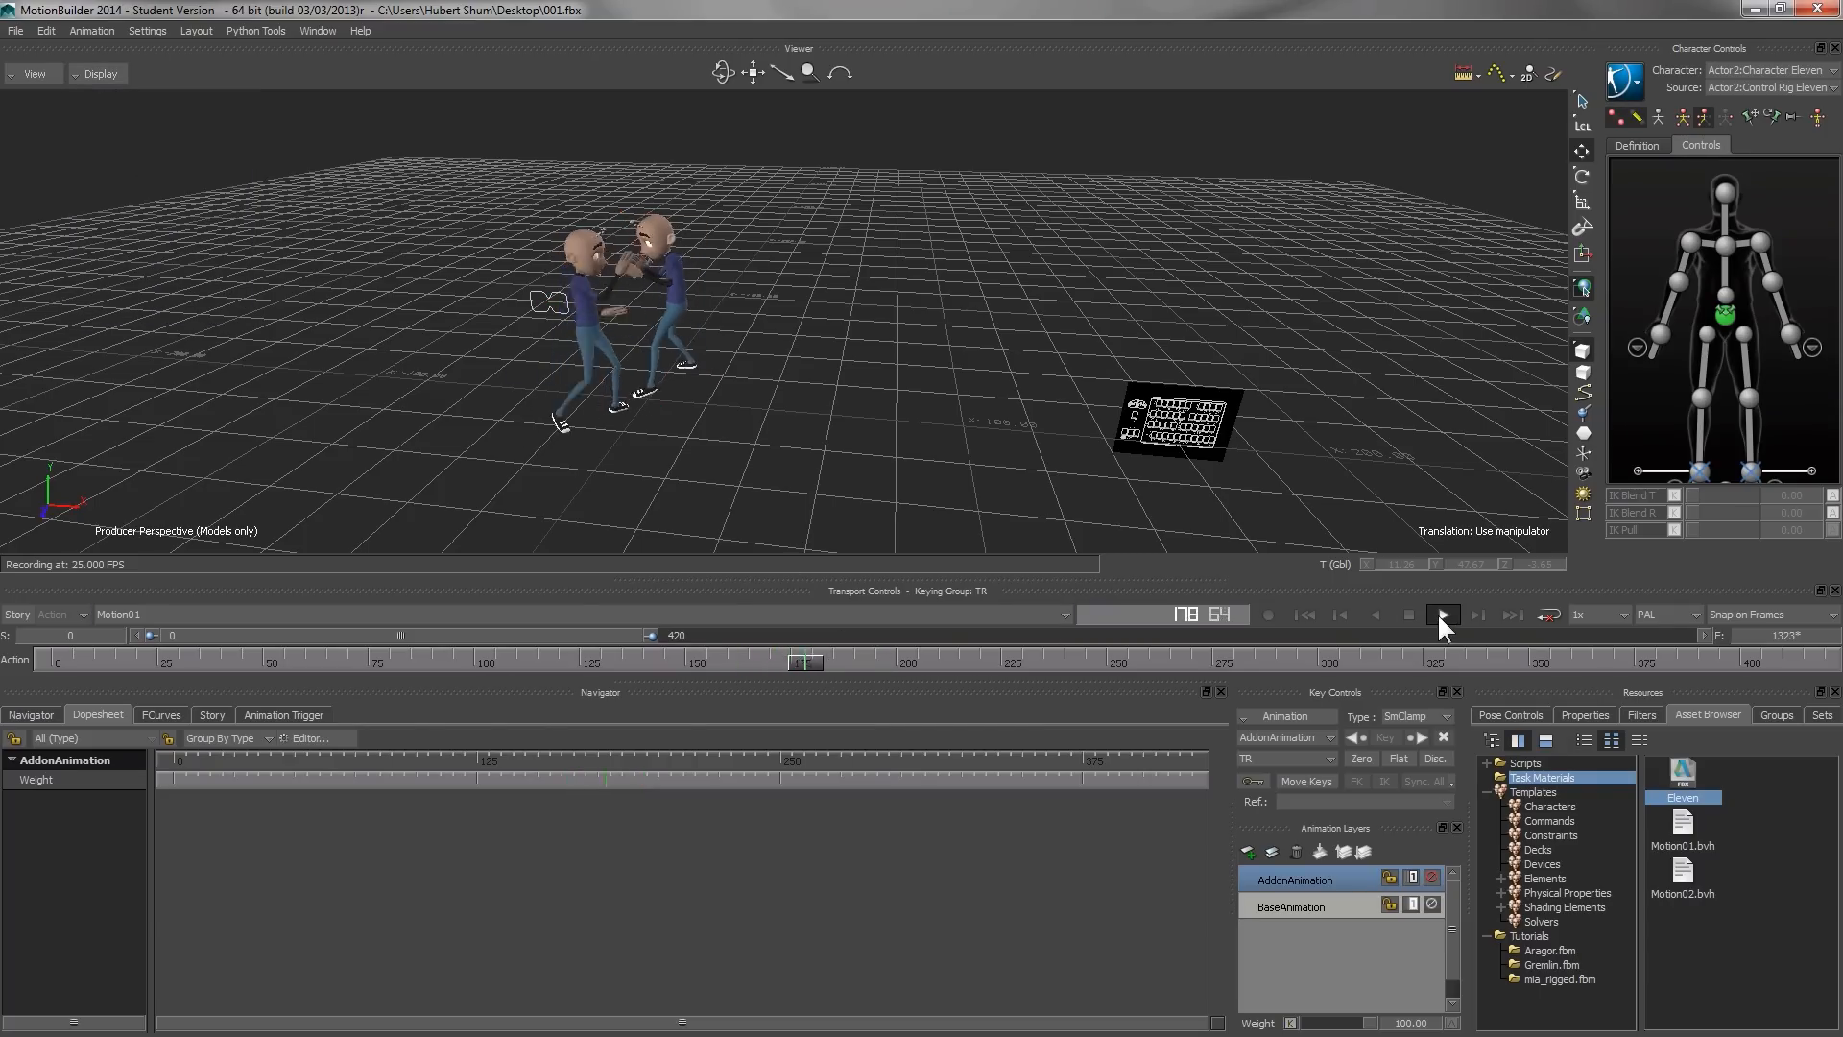
{"action": "left_click", "coordinate": [1375, 614]}
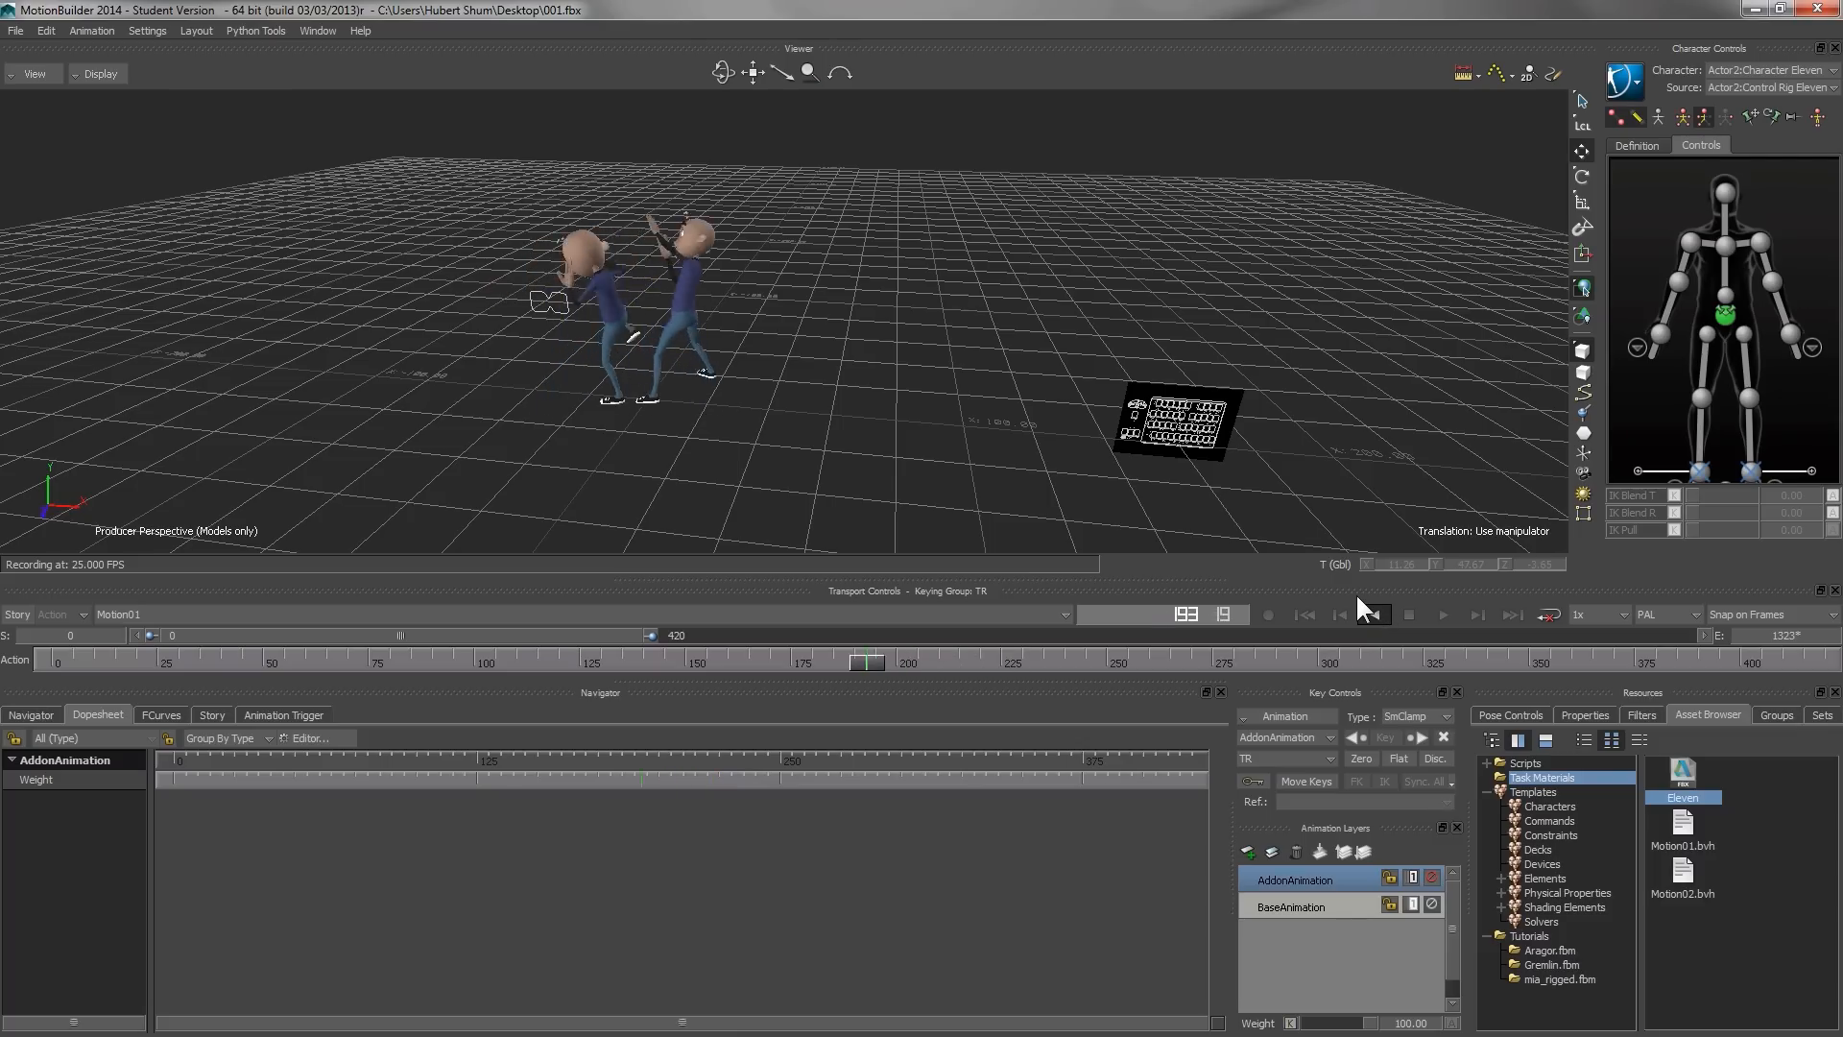
{"action": "left_click", "coordinate": [1440, 615]}
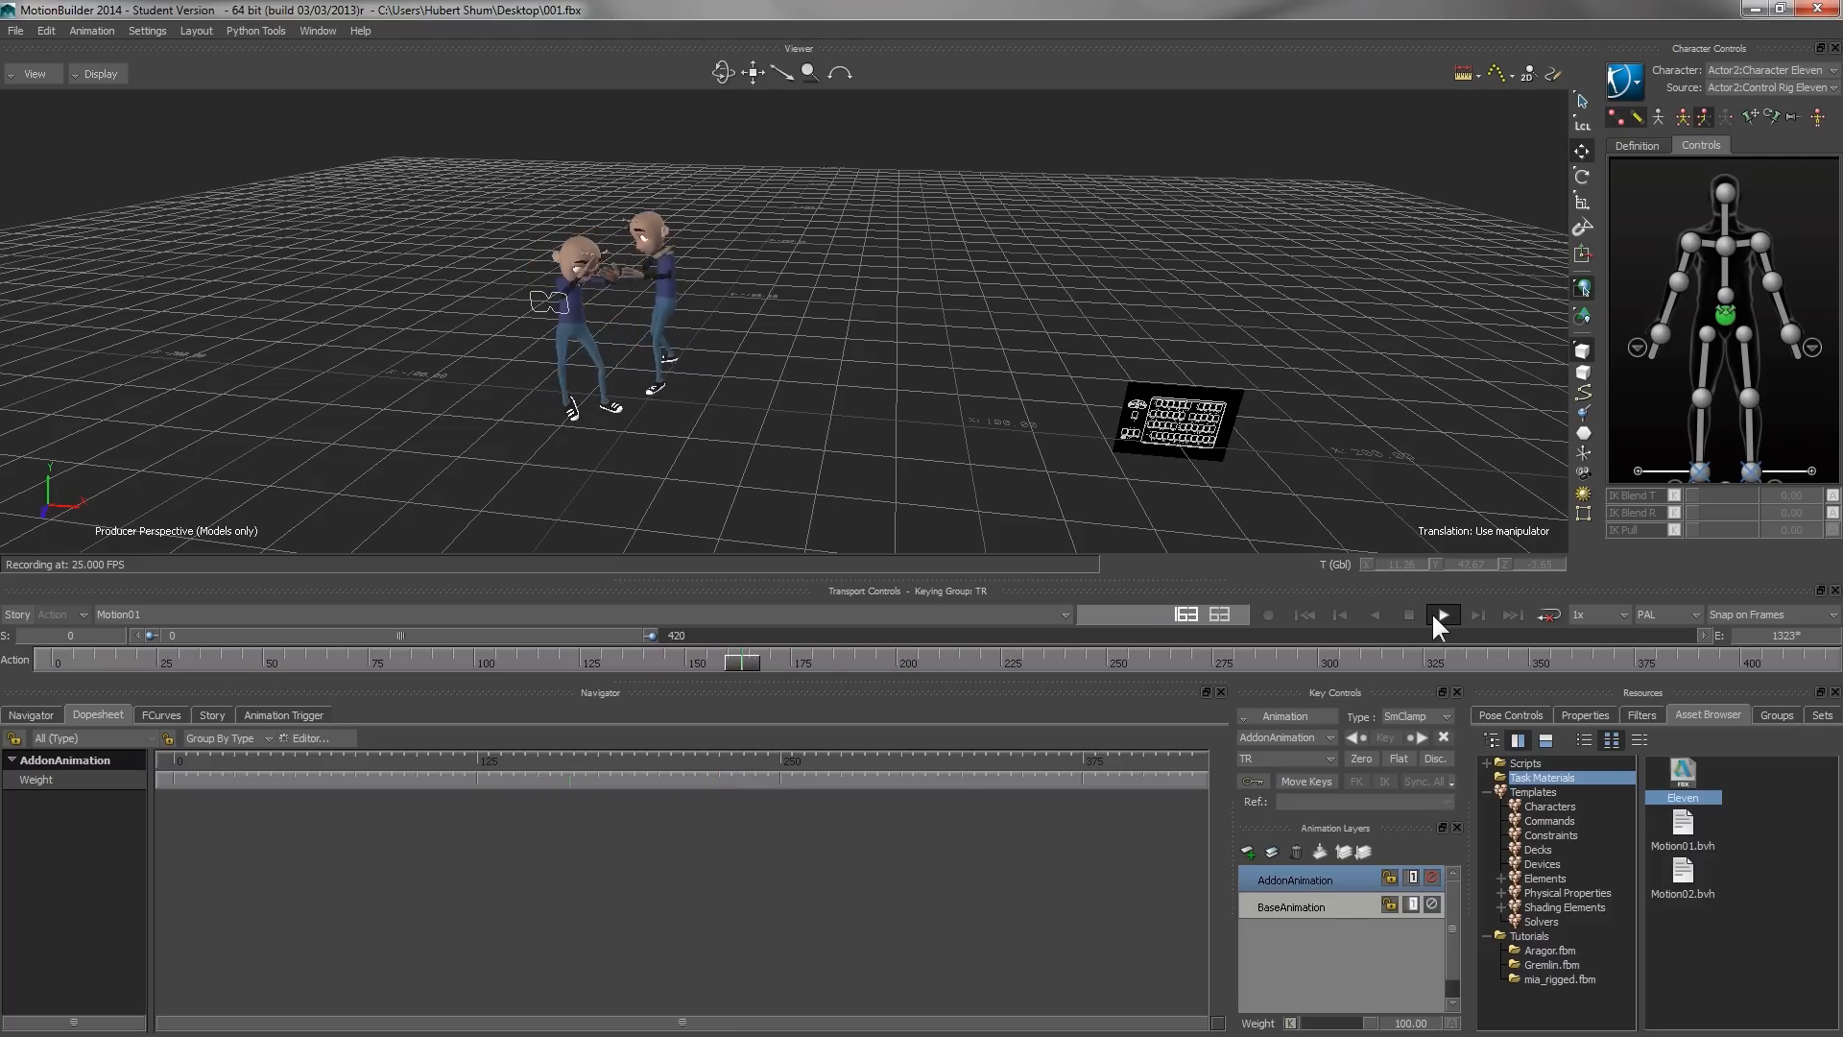
{"action": "left_click", "coordinate": [1377, 613]}
{"action": "left_click_drag", "start_coordinate": [965, 665], "coordinate": [885, 674]}
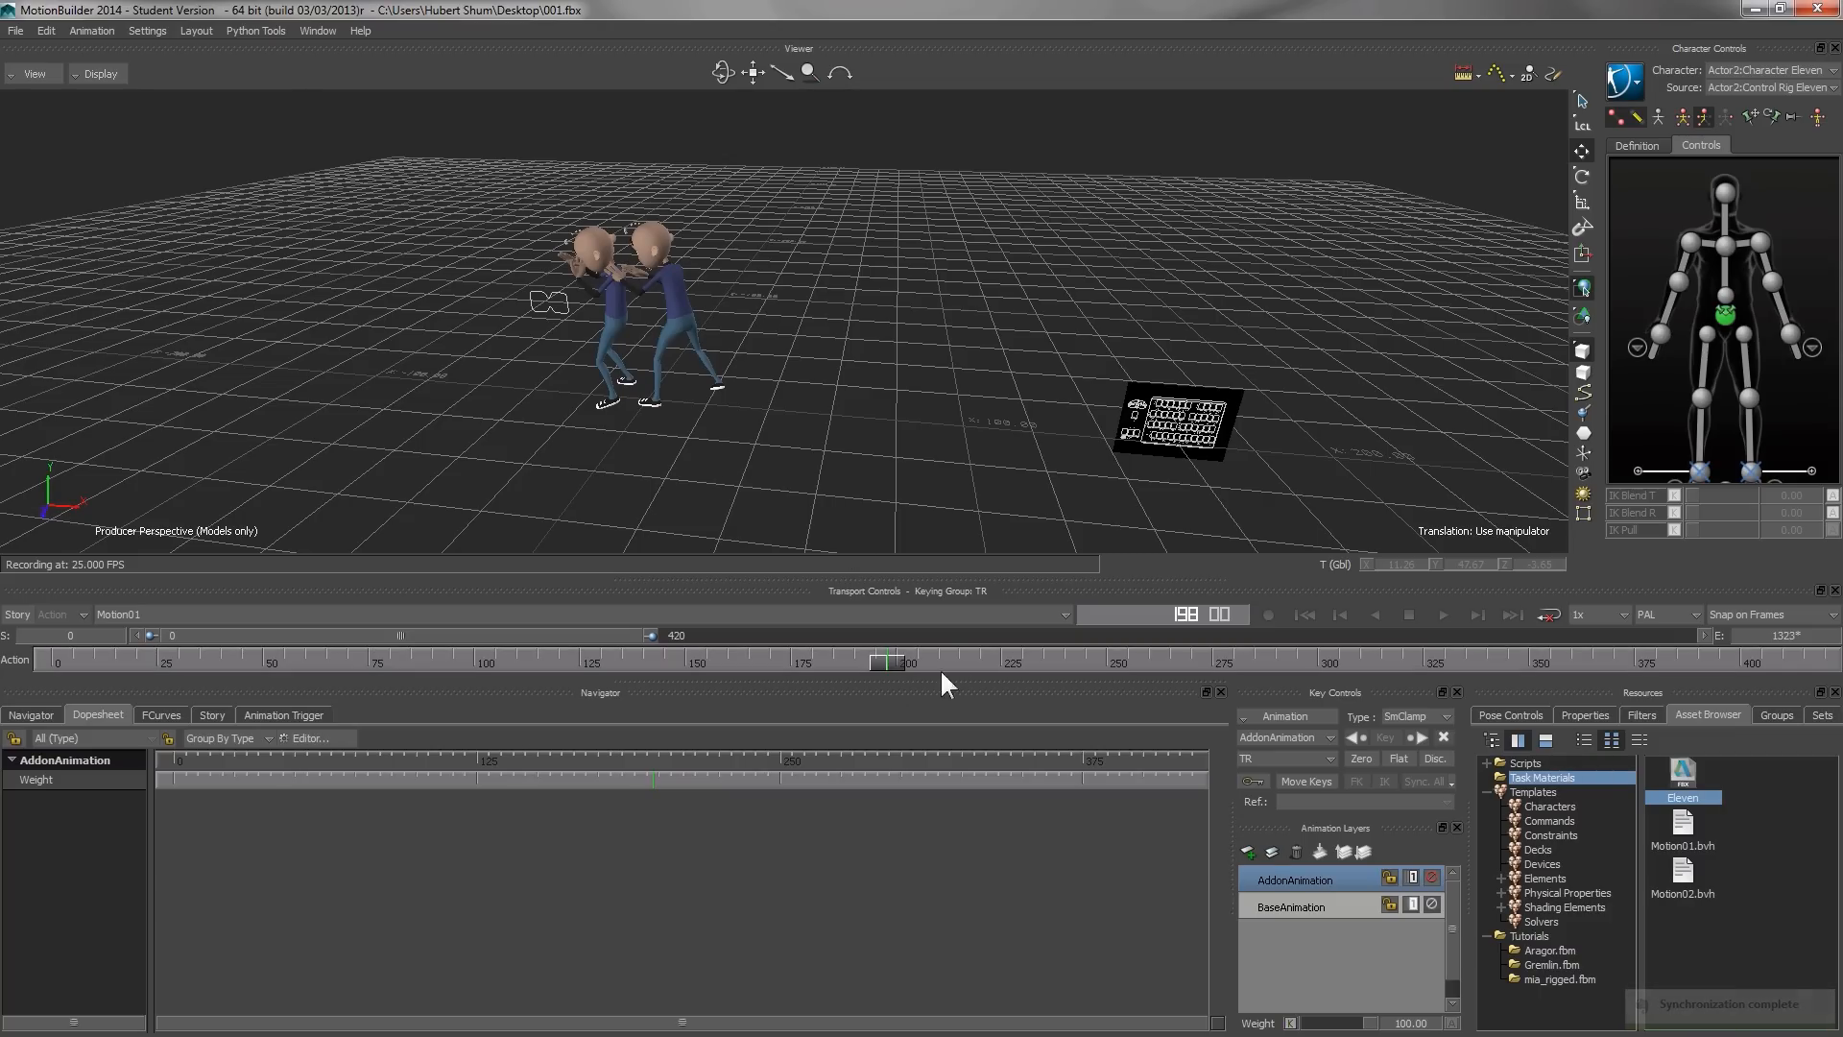
- Restore the X-Ray display, select Actor1's ChestEnd effector, and key it at frame 200 on the AddonAnimation layer
{"action": "left_click", "coordinate": [118, 76]}
{"action": "left_click", "coordinate": [127, 108]}
{"action": "left_click_drag", "start_coordinate": [832, 480], "coordinate": [813, 293], "text": "ctrl"}
{"action": "left_click_drag", "start_coordinate": [526, 294], "coordinate": [677, 473], "text": "ctrl+shift"}
{"action": "left_click_drag", "start_coordinate": [835, 441], "coordinate": [808, 403], "text": "ctrl+shift"}
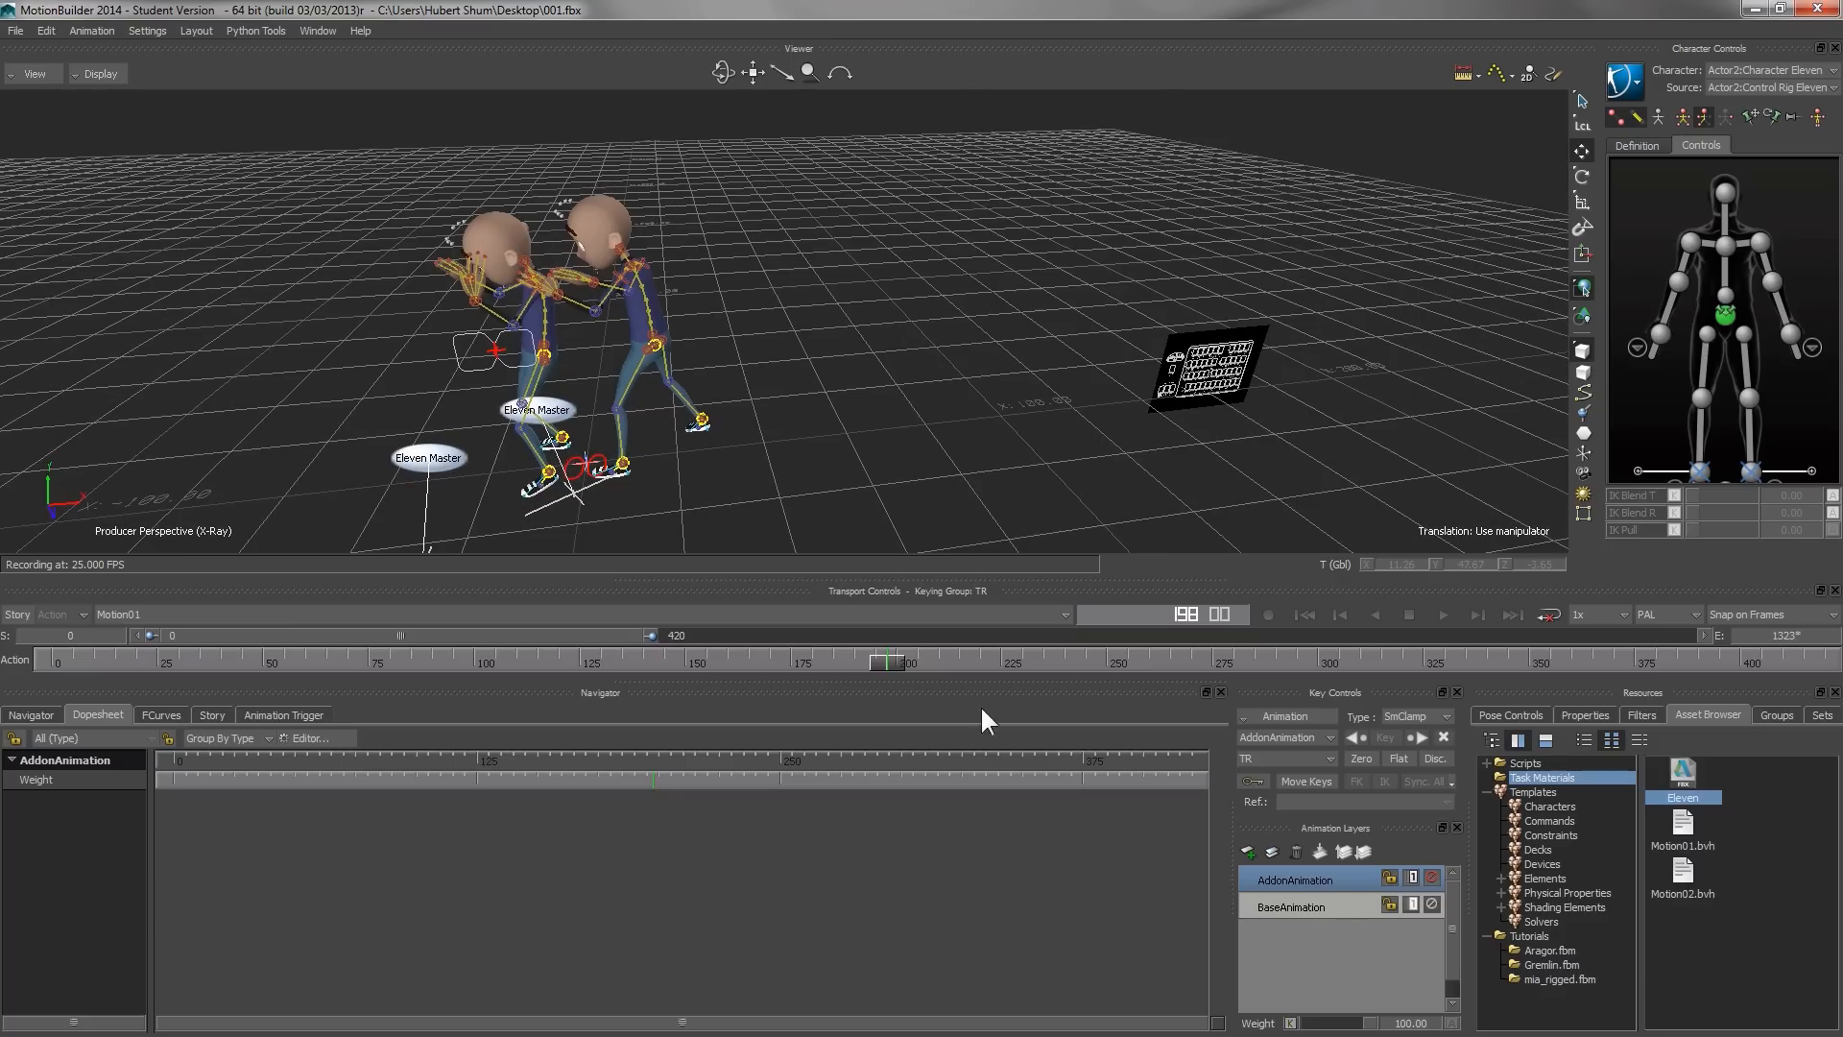
{"action": "left_click_drag", "start_coordinate": [876, 660], "coordinate": [895, 664]}
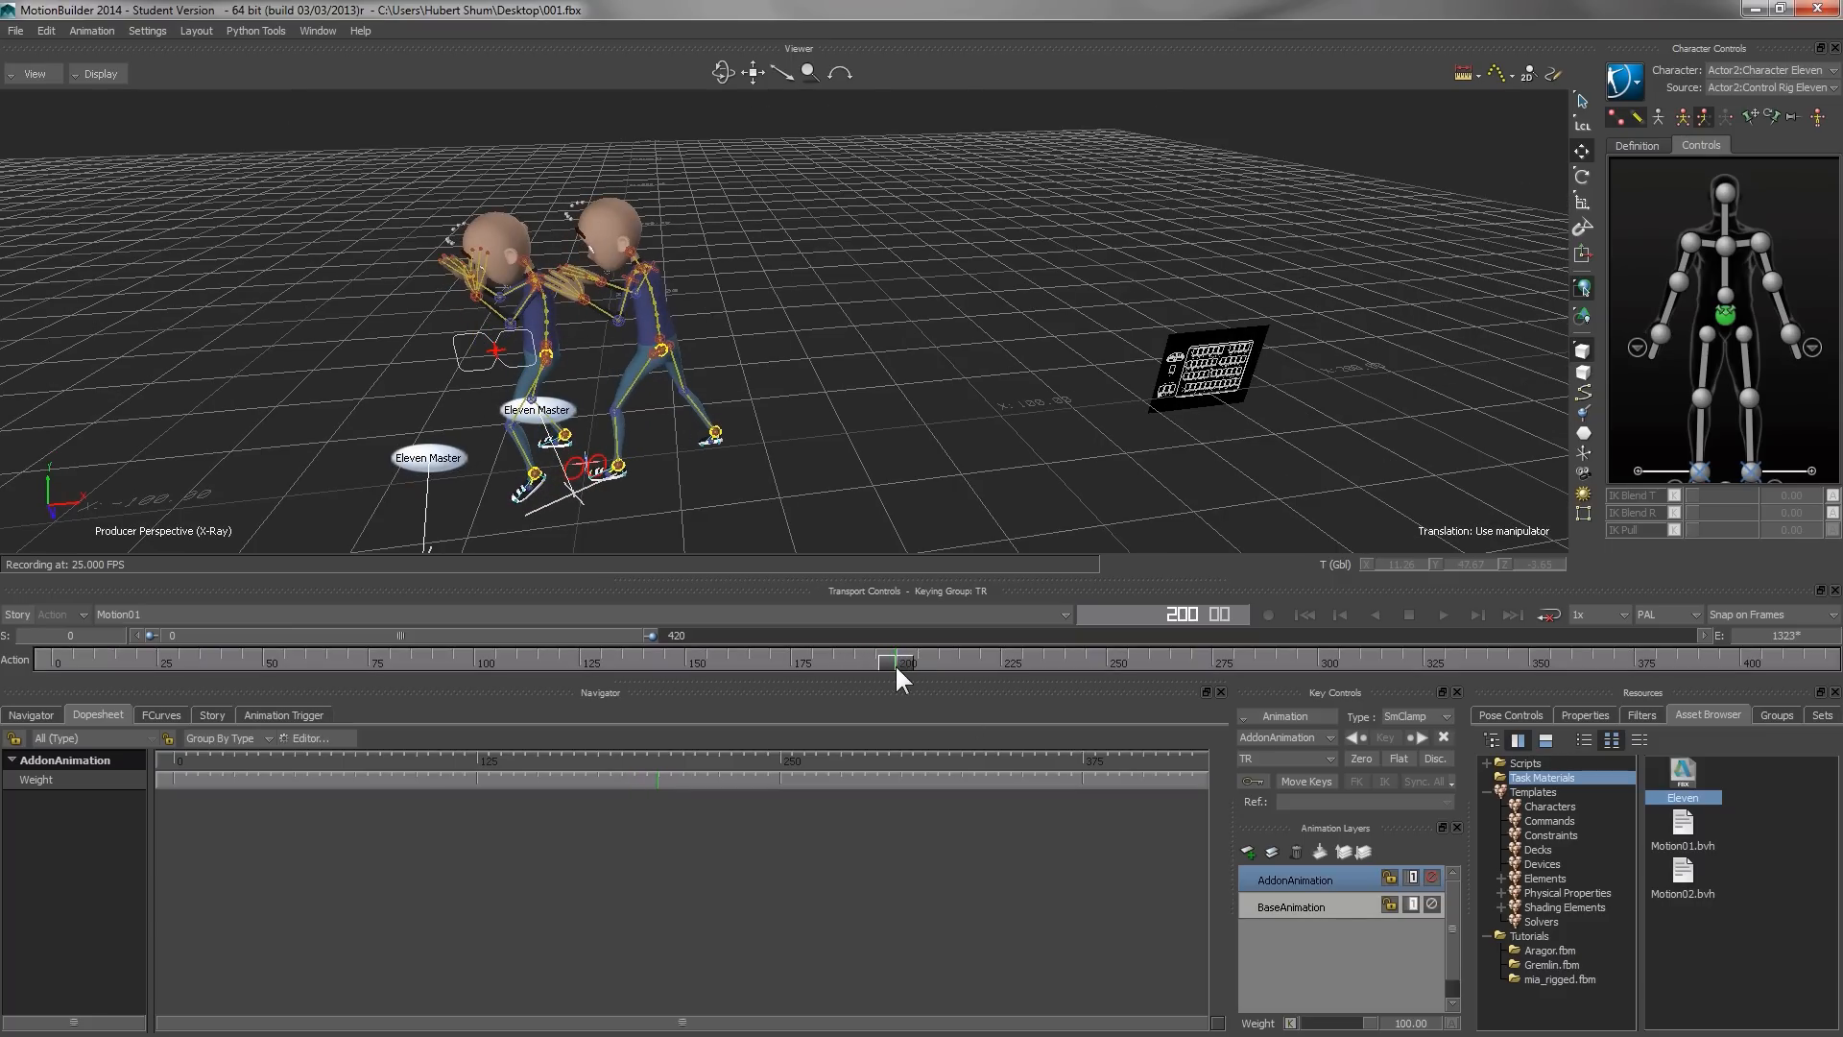
{"action": "left_click", "coordinate": [532, 277]}
{"action": "left_click_drag", "start_coordinate": [685, 334], "coordinate": [838, 531], "text": "ctrl+shift"}
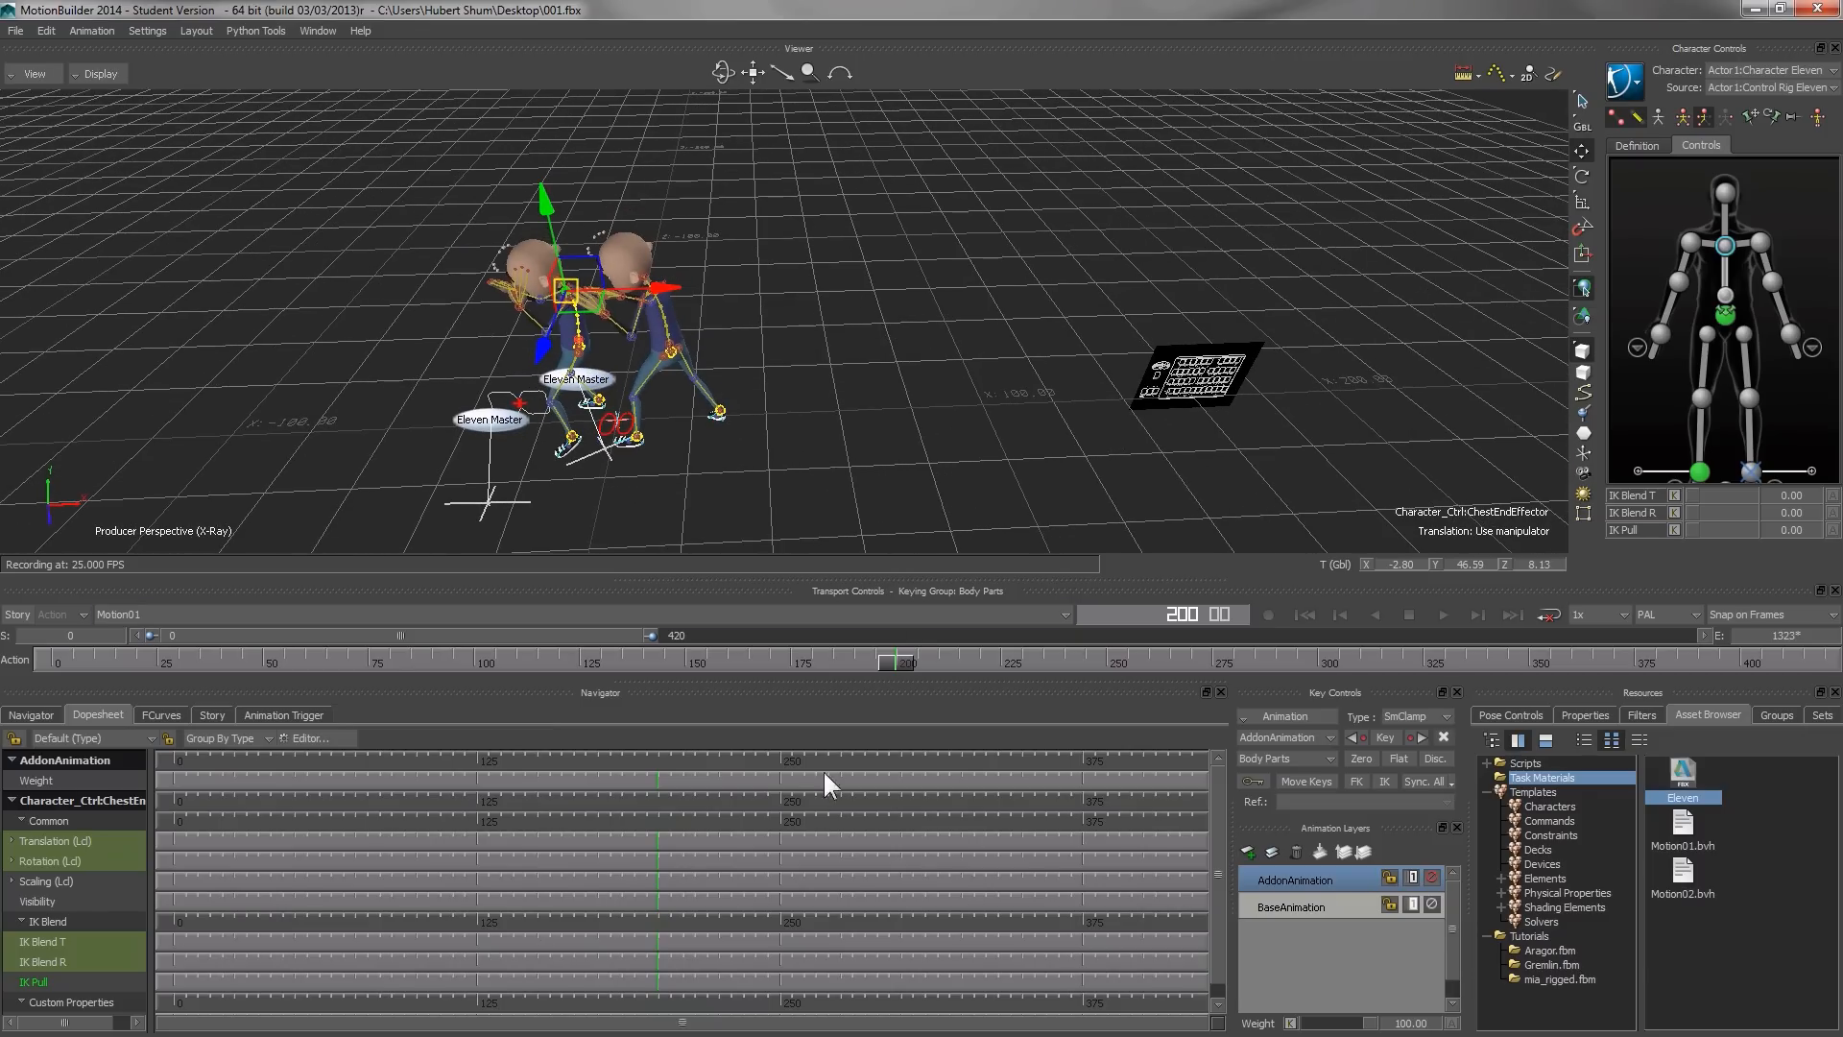
{"action": "right_click", "coordinate": [659, 843]}
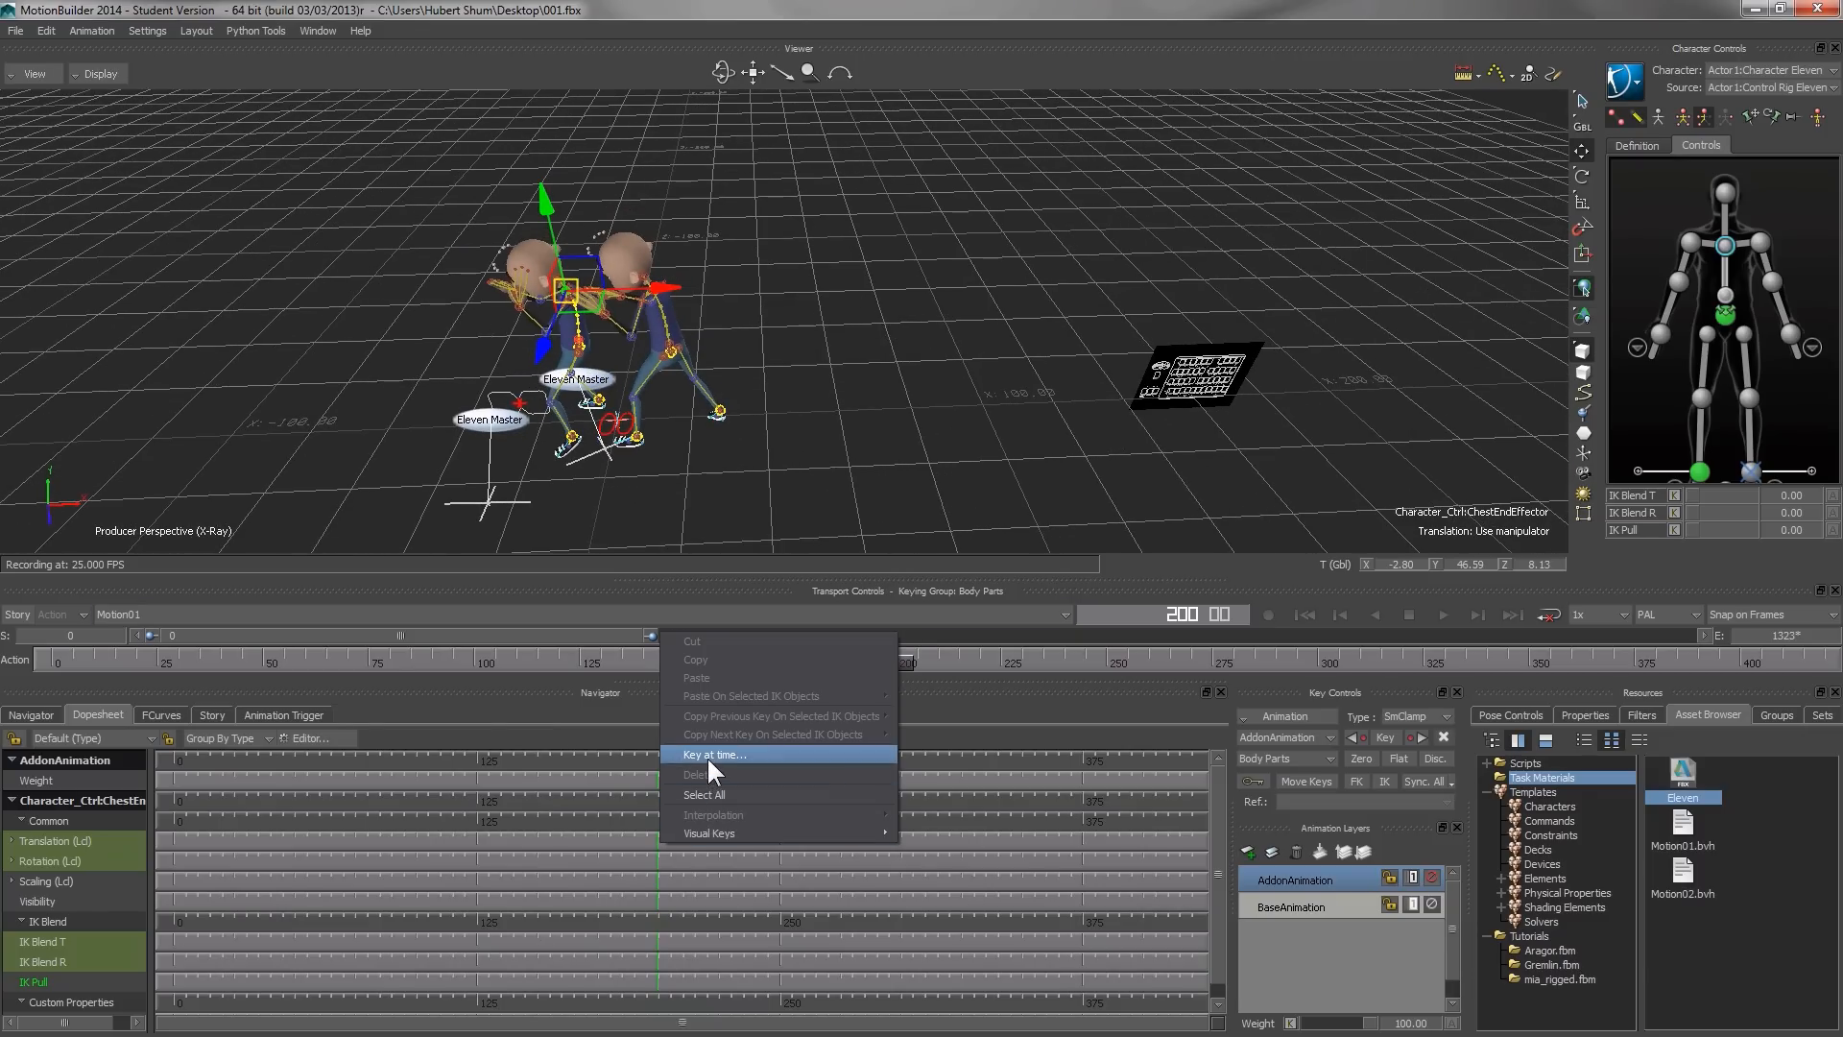
{"action": "left_click", "coordinate": [706, 757]}
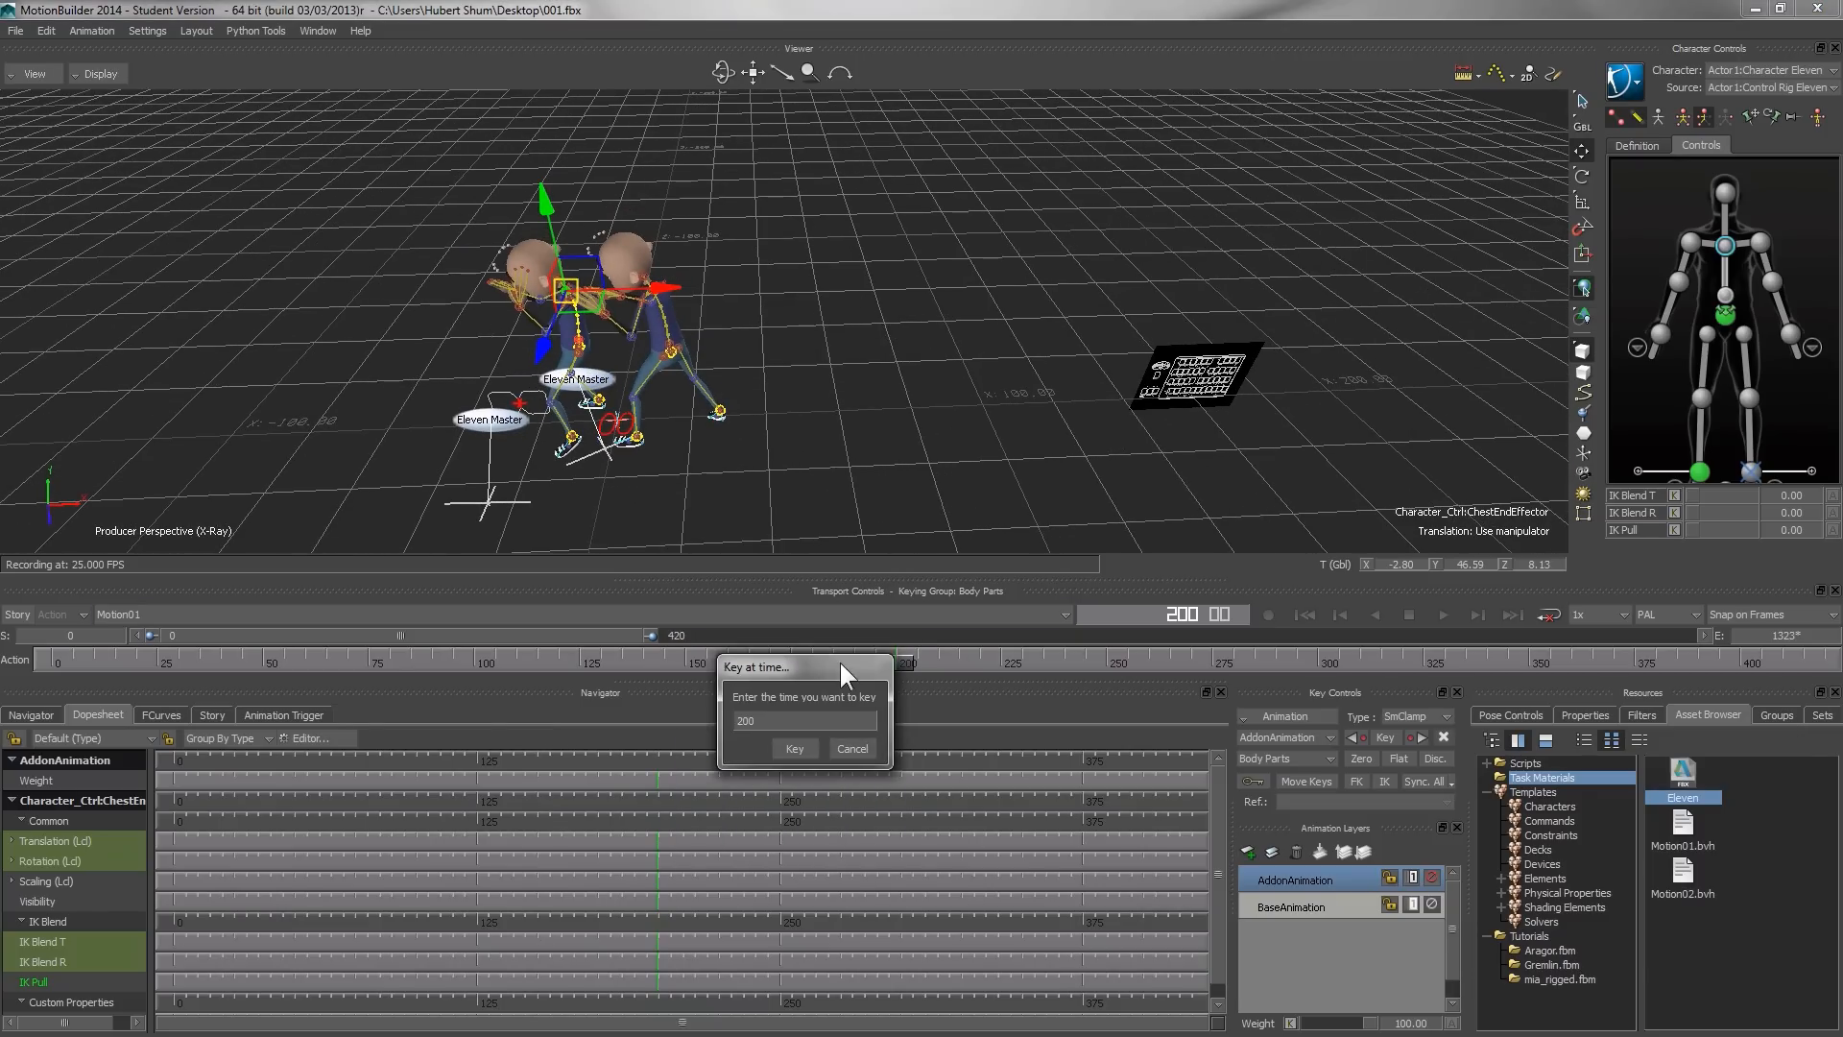
{"action": "left_click", "coordinate": [793, 748]}
- Add a key for Actor1's ChestEnd effector at frame 209 on the AddonAnimation layer
{"action": "left_click_drag", "start_coordinate": [903, 656], "coordinate": [933, 659]}
{"action": "right_click", "coordinate": [677, 776]}
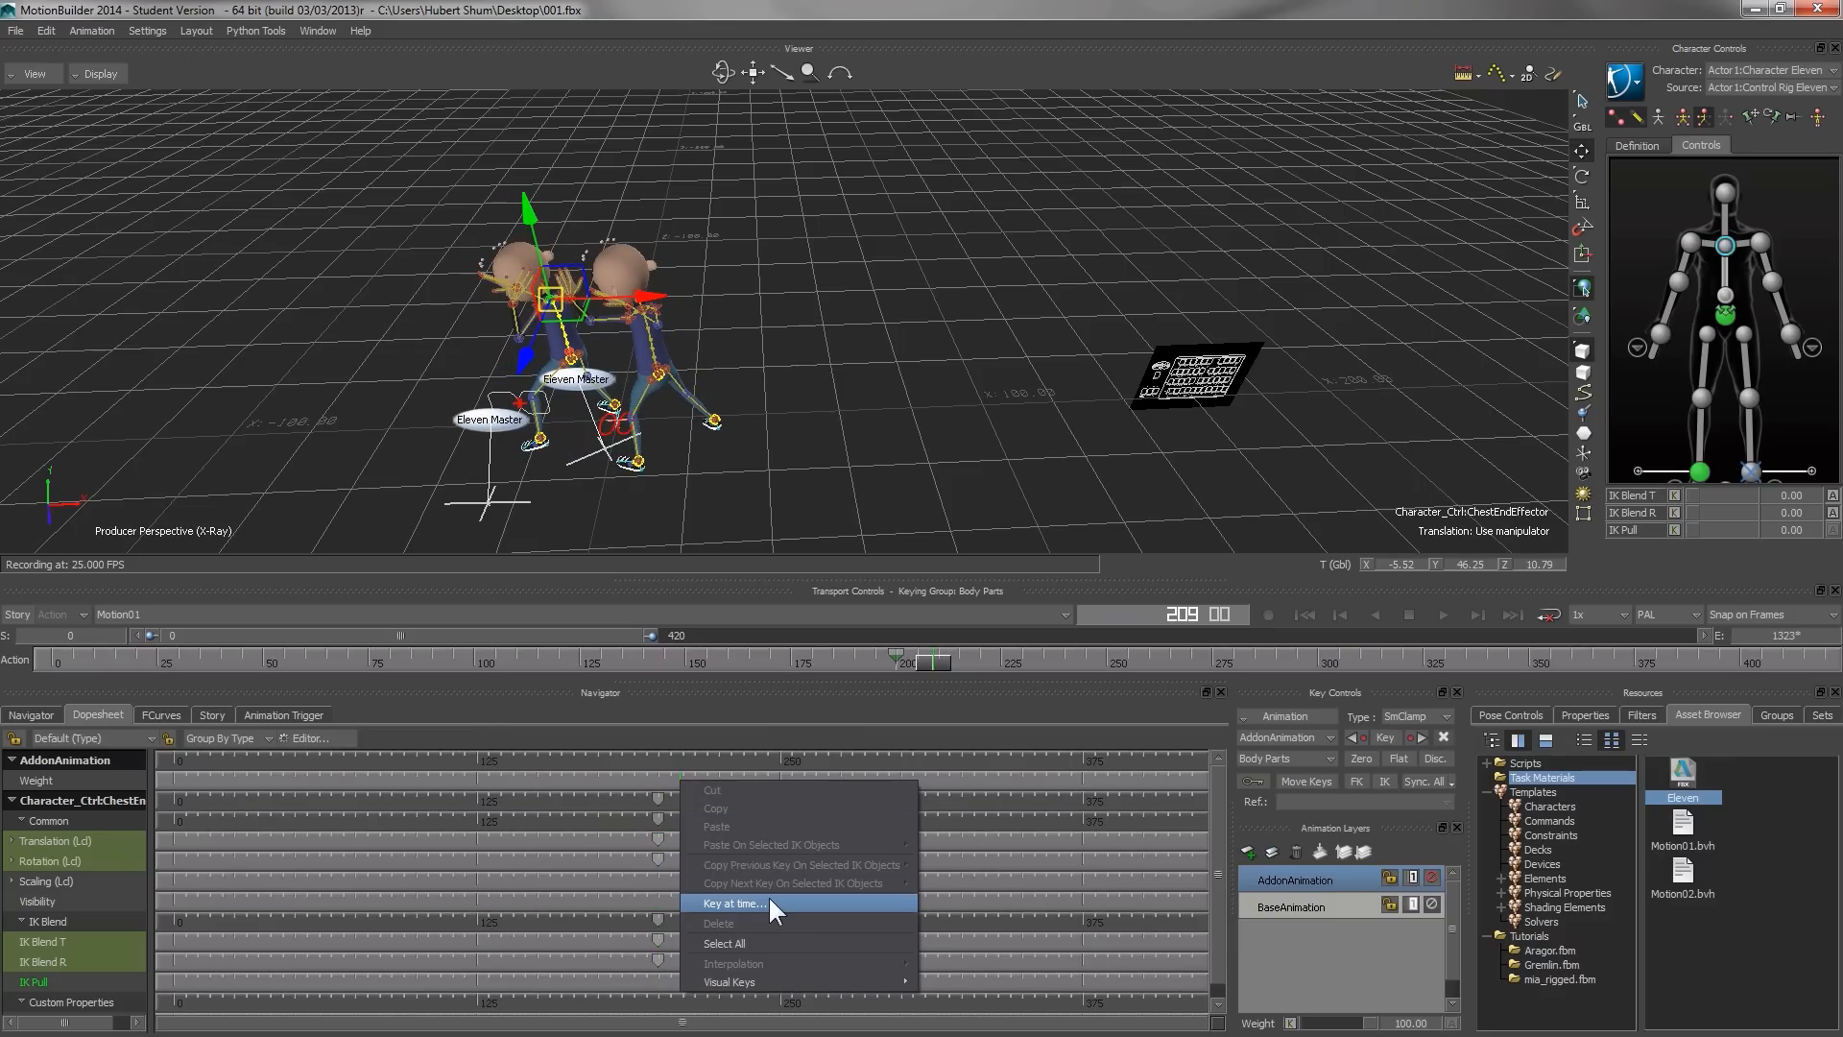
{"action": "left_click", "coordinate": [768, 895]}
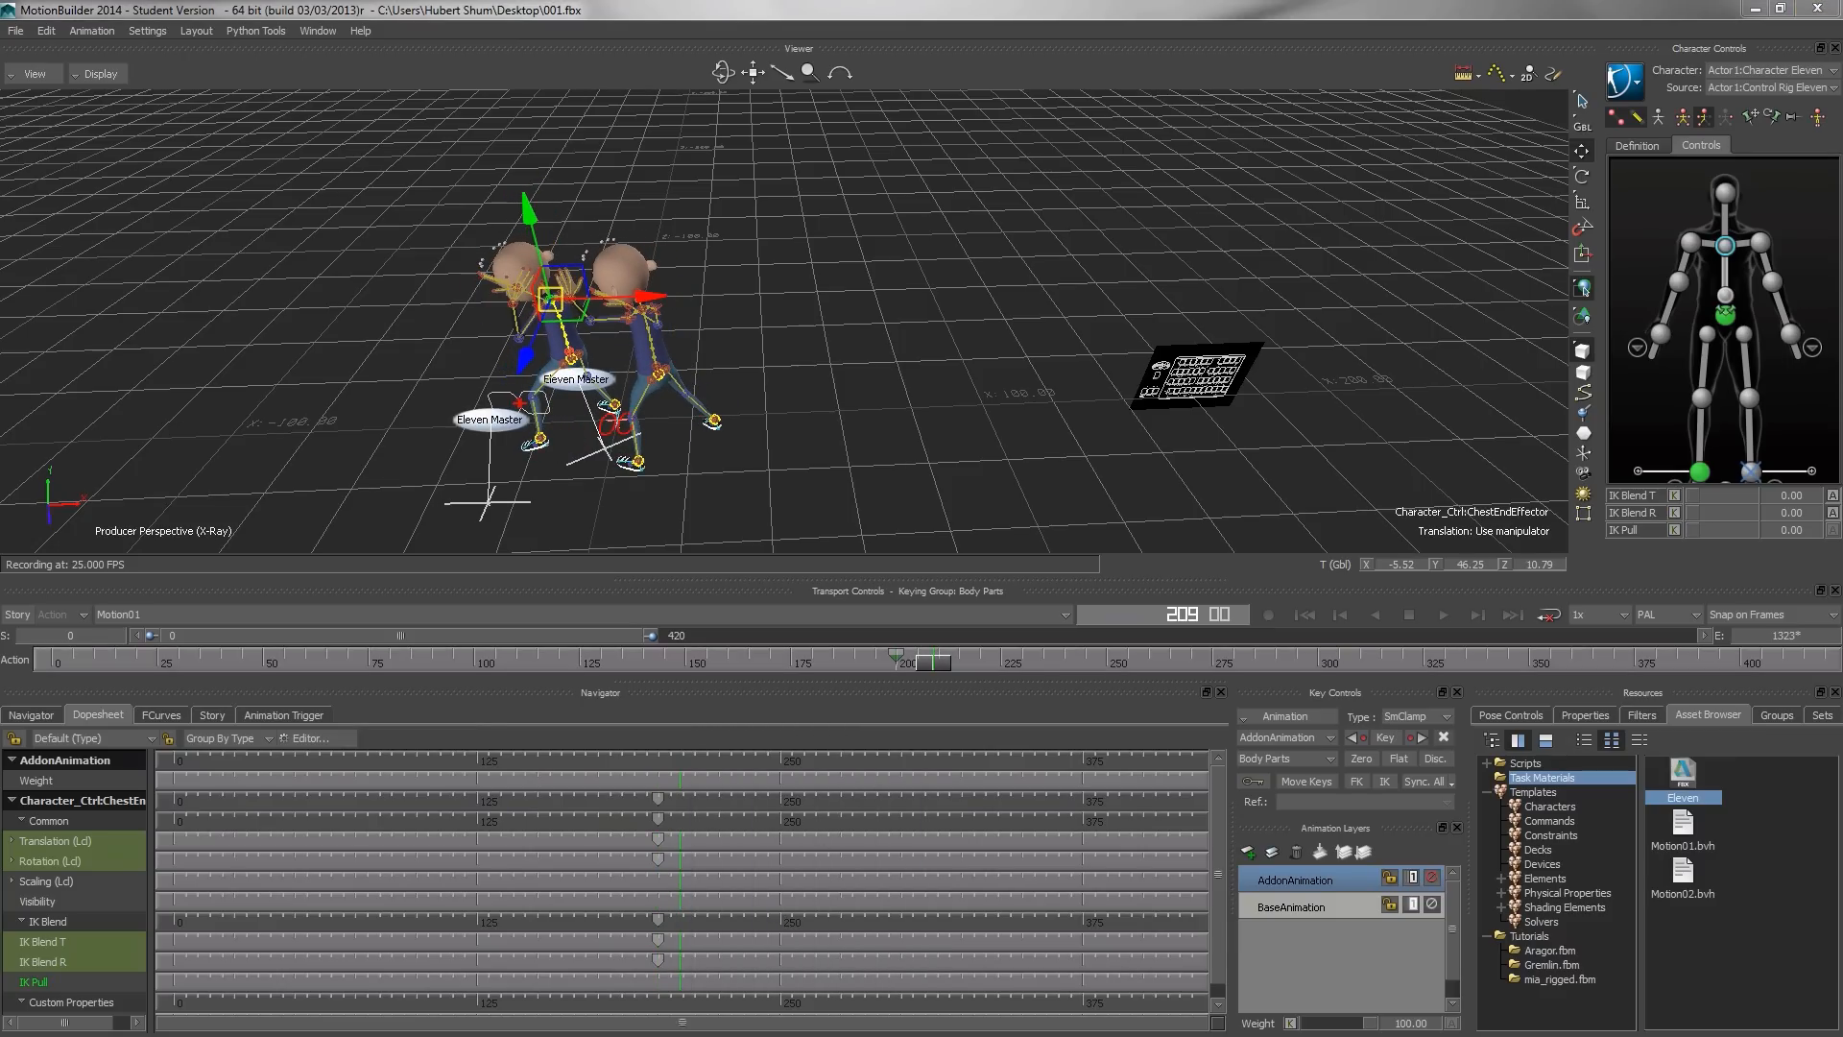
{"action": "left_click", "coordinate": [592, 755]}
- At frame 202, move Actor1's ChestEnd effector to about X -10.97, Y 43.36, Z 8.02 and key the pose
{"action": "mouse_move", "coordinate": [923, 660]}
{"action": "left_mouse_down"}
{"action": "mouse_move", "coordinate": [879, 658]}
{"action": "mouse_move", "coordinate": [903, 661]}
{"action": "left_mouse_up"}
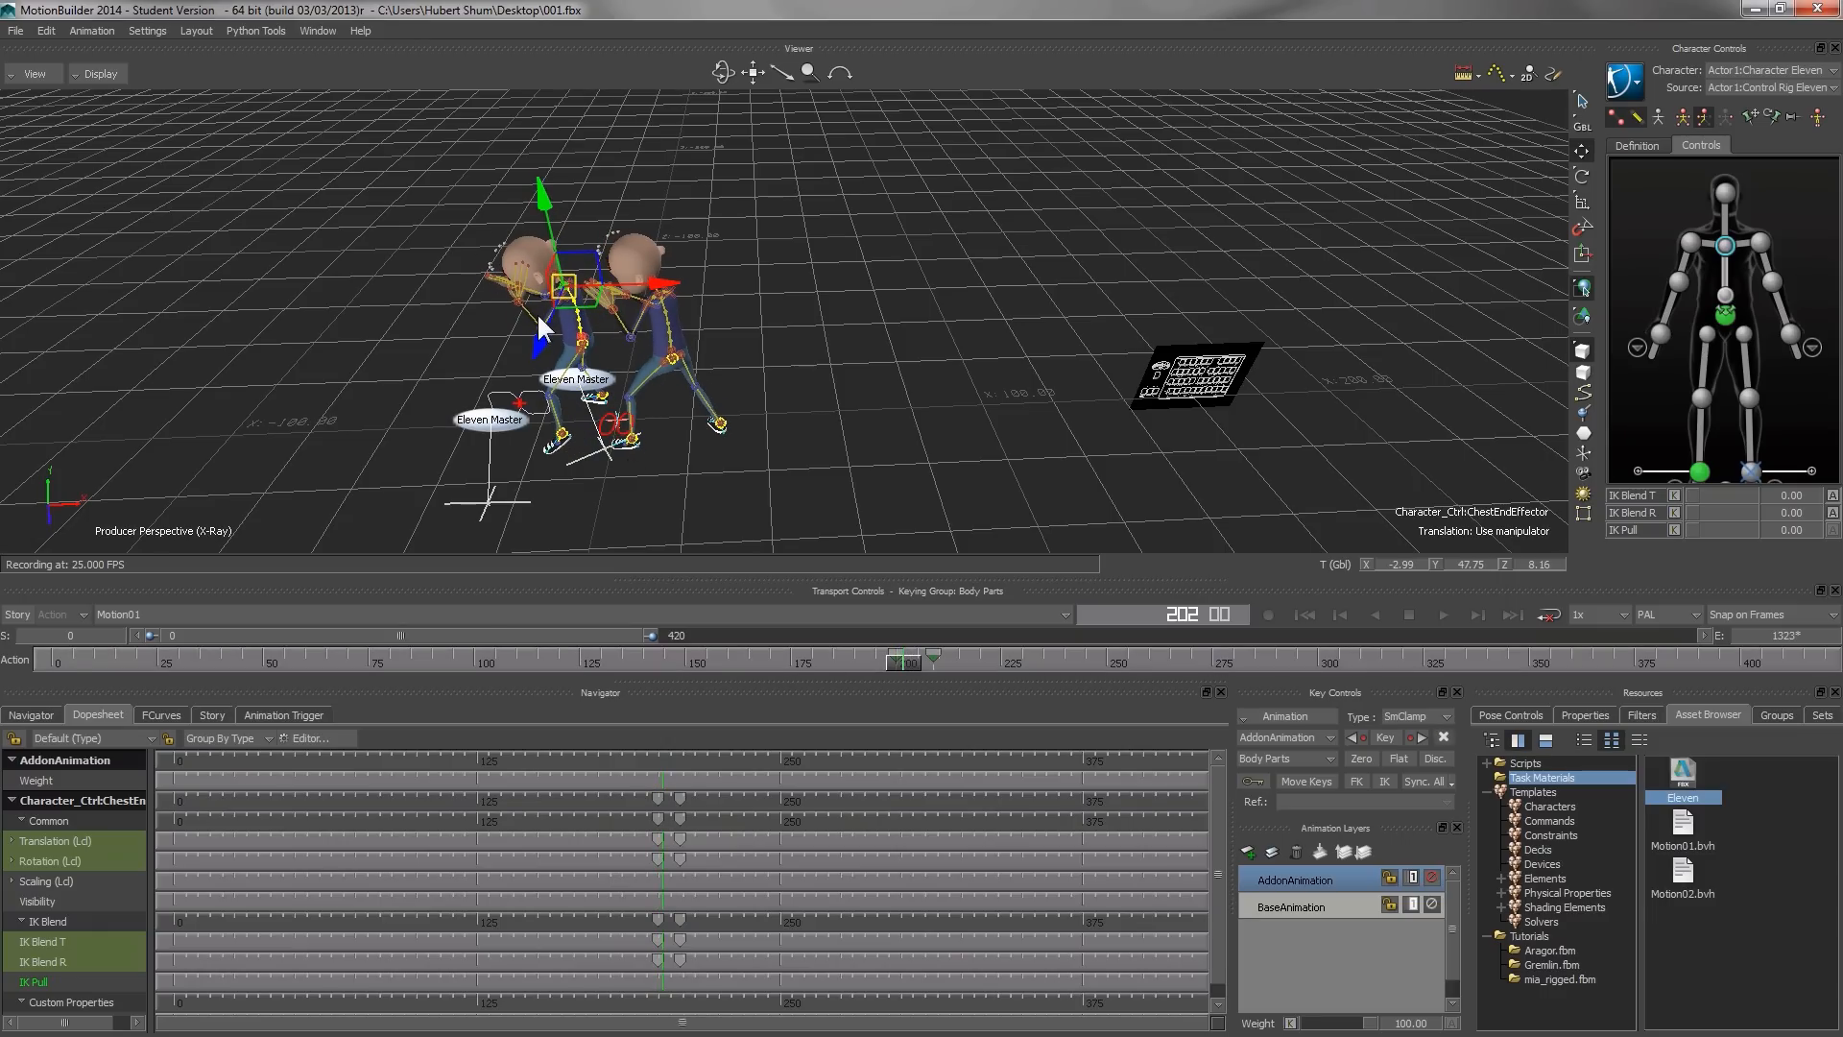
{"action": "left_click_drag", "start_coordinate": [653, 294], "coordinate": [595, 293]}
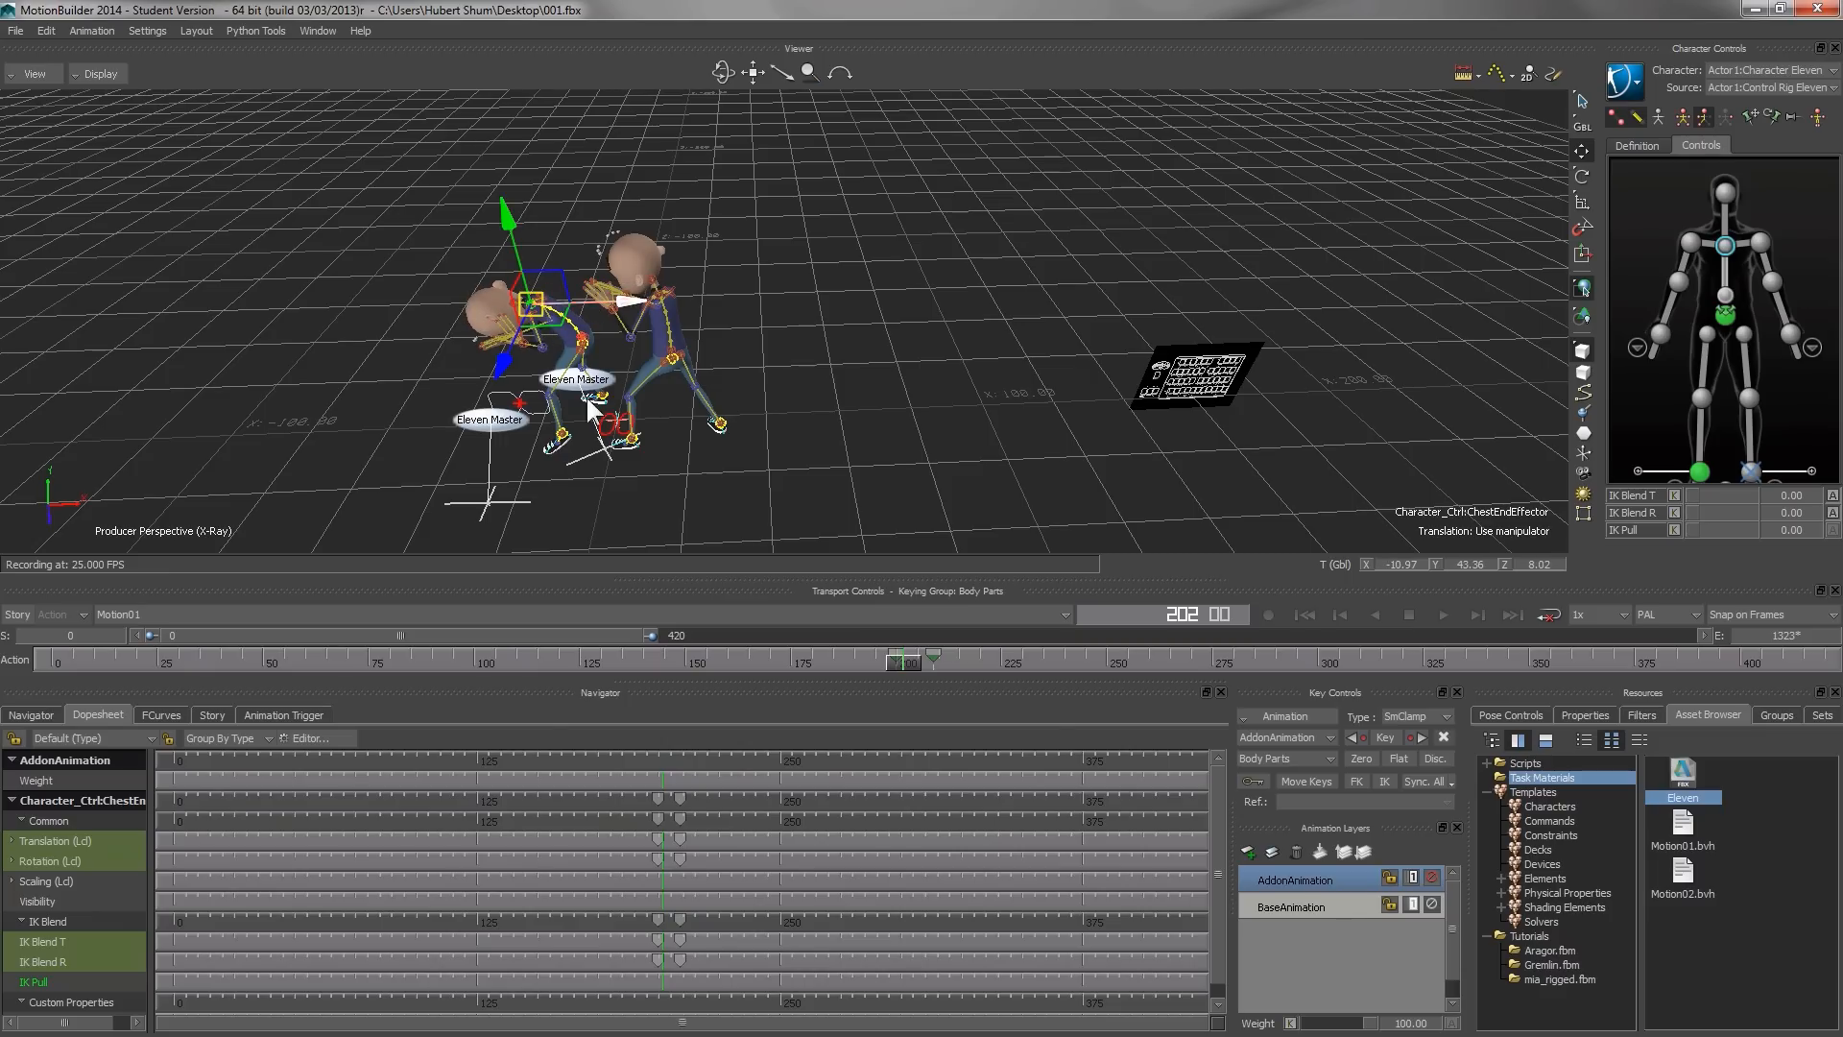
{"action": "right_click", "coordinate": [665, 839]}
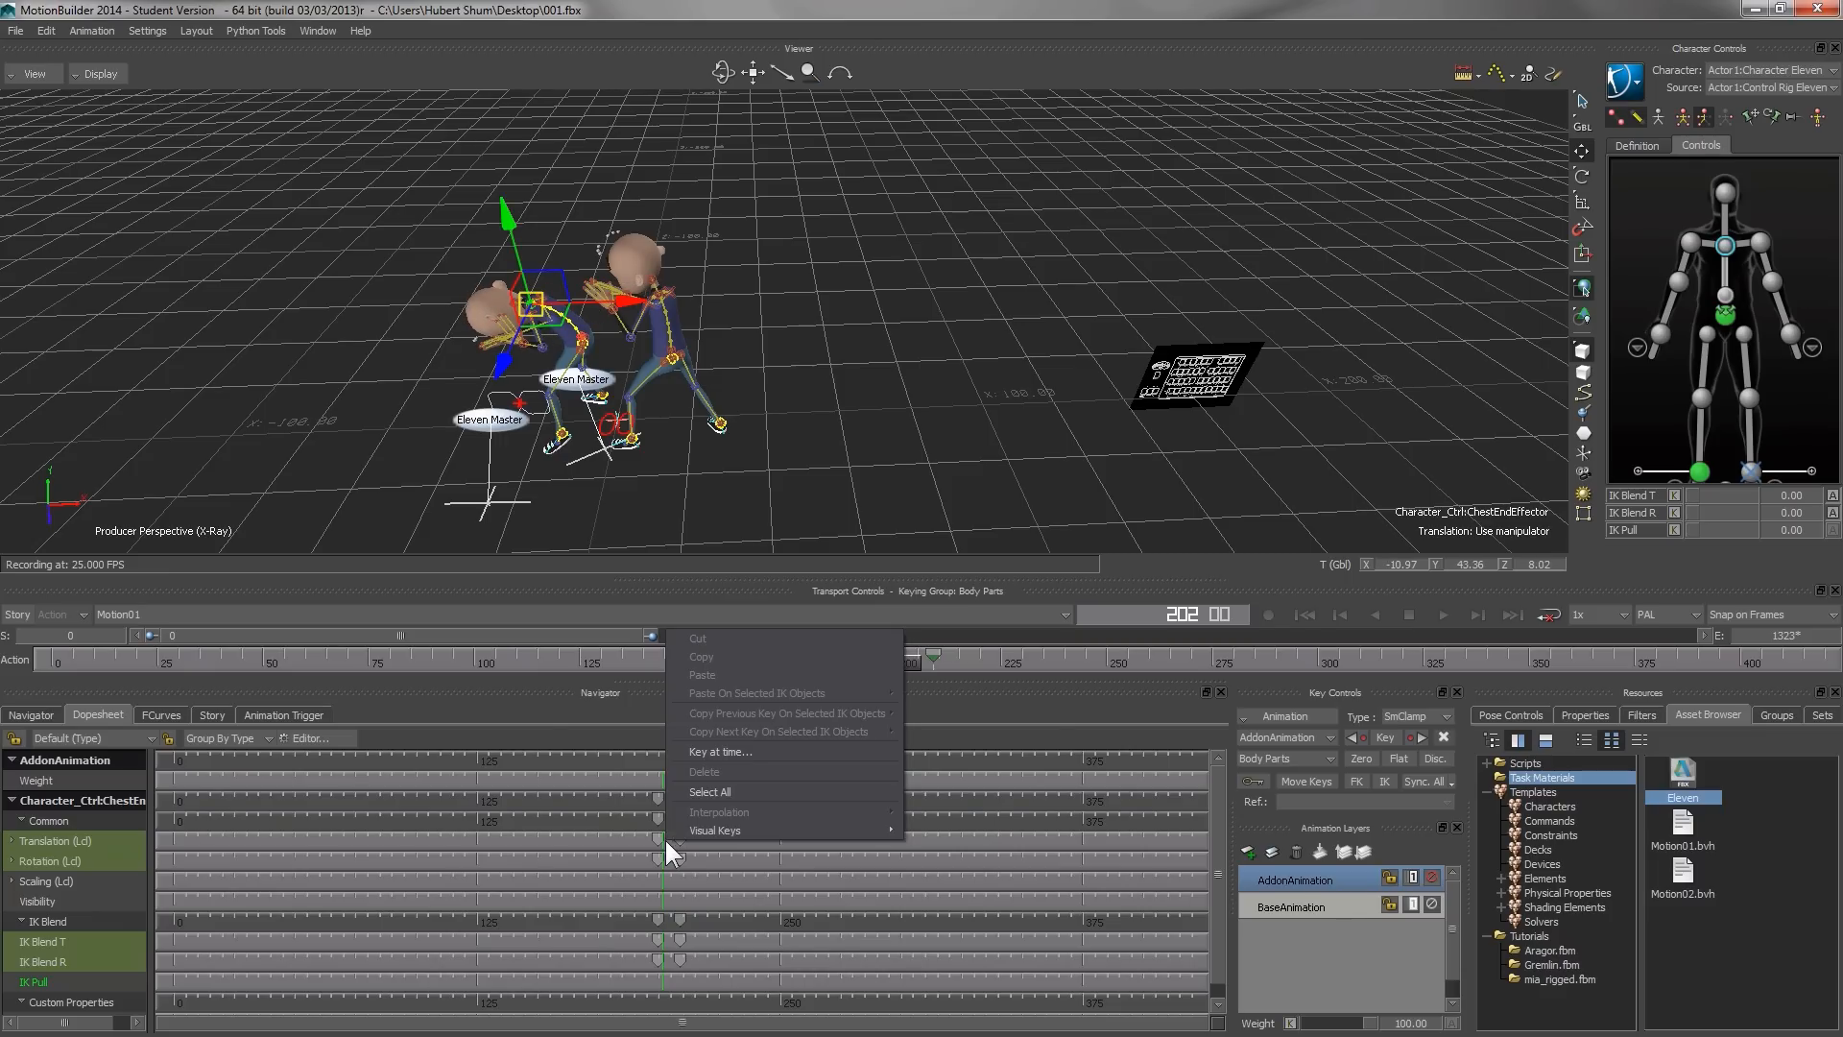
{"action": "left_click", "coordinate": [729, 751]}
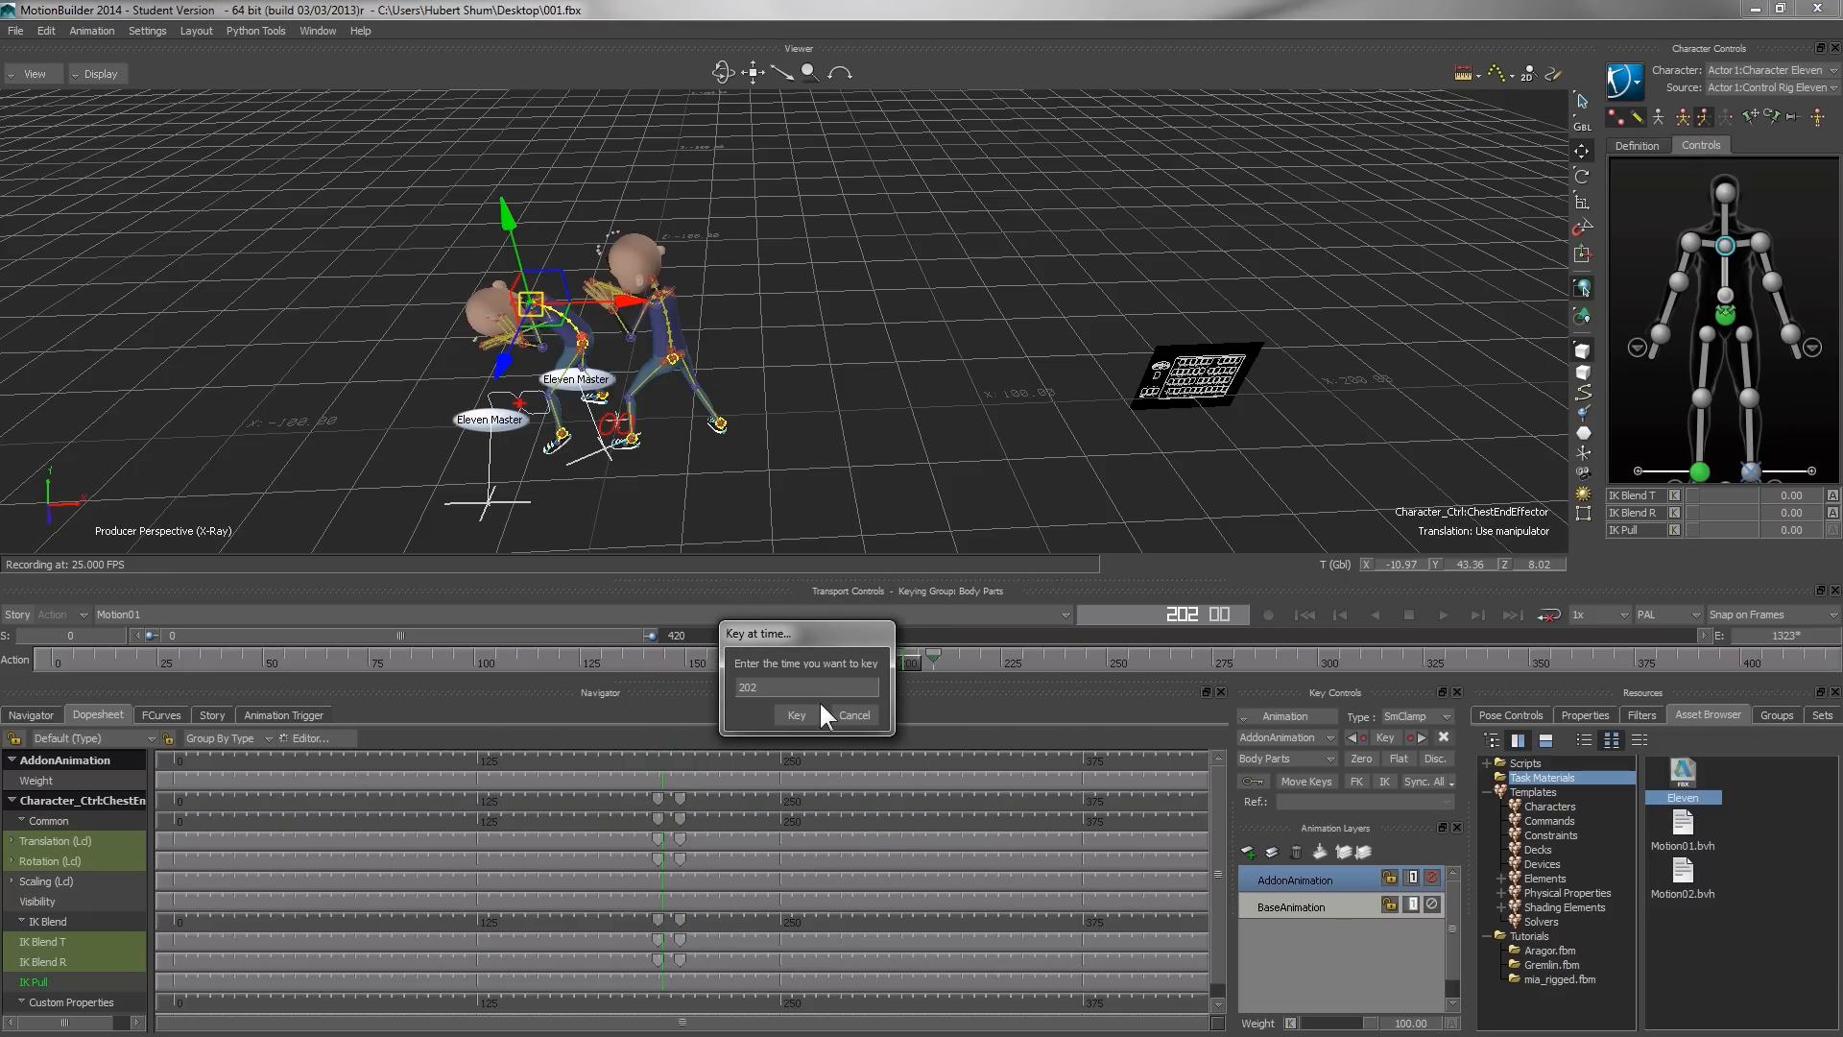
{"action": "left_click", "coordinate": [799, 711]}
- Shift Actor1's ChestEnd keys earlier, moving the first key to about frame 192 and the bent-pose key to frame 196
{"action": "mouse_move", "coordinate": [903, 657]}
{"action": "left_mouse_down"}
{"action": "mouse_move", "coordinate": [830, 654]}
{"action": "mouse_move", "coordinate": [935, 662]}
{"action": "mouse_move", "coordinate": [815, 653]}
{"action": "mouse_move", "coordinate": [916, 659]}
{"action": "mouse_move", "coordinate": [829, 658]}
{"action": "mouse_move", "coordinate": [874, 659]}
{"action": "left_mouse_up"}
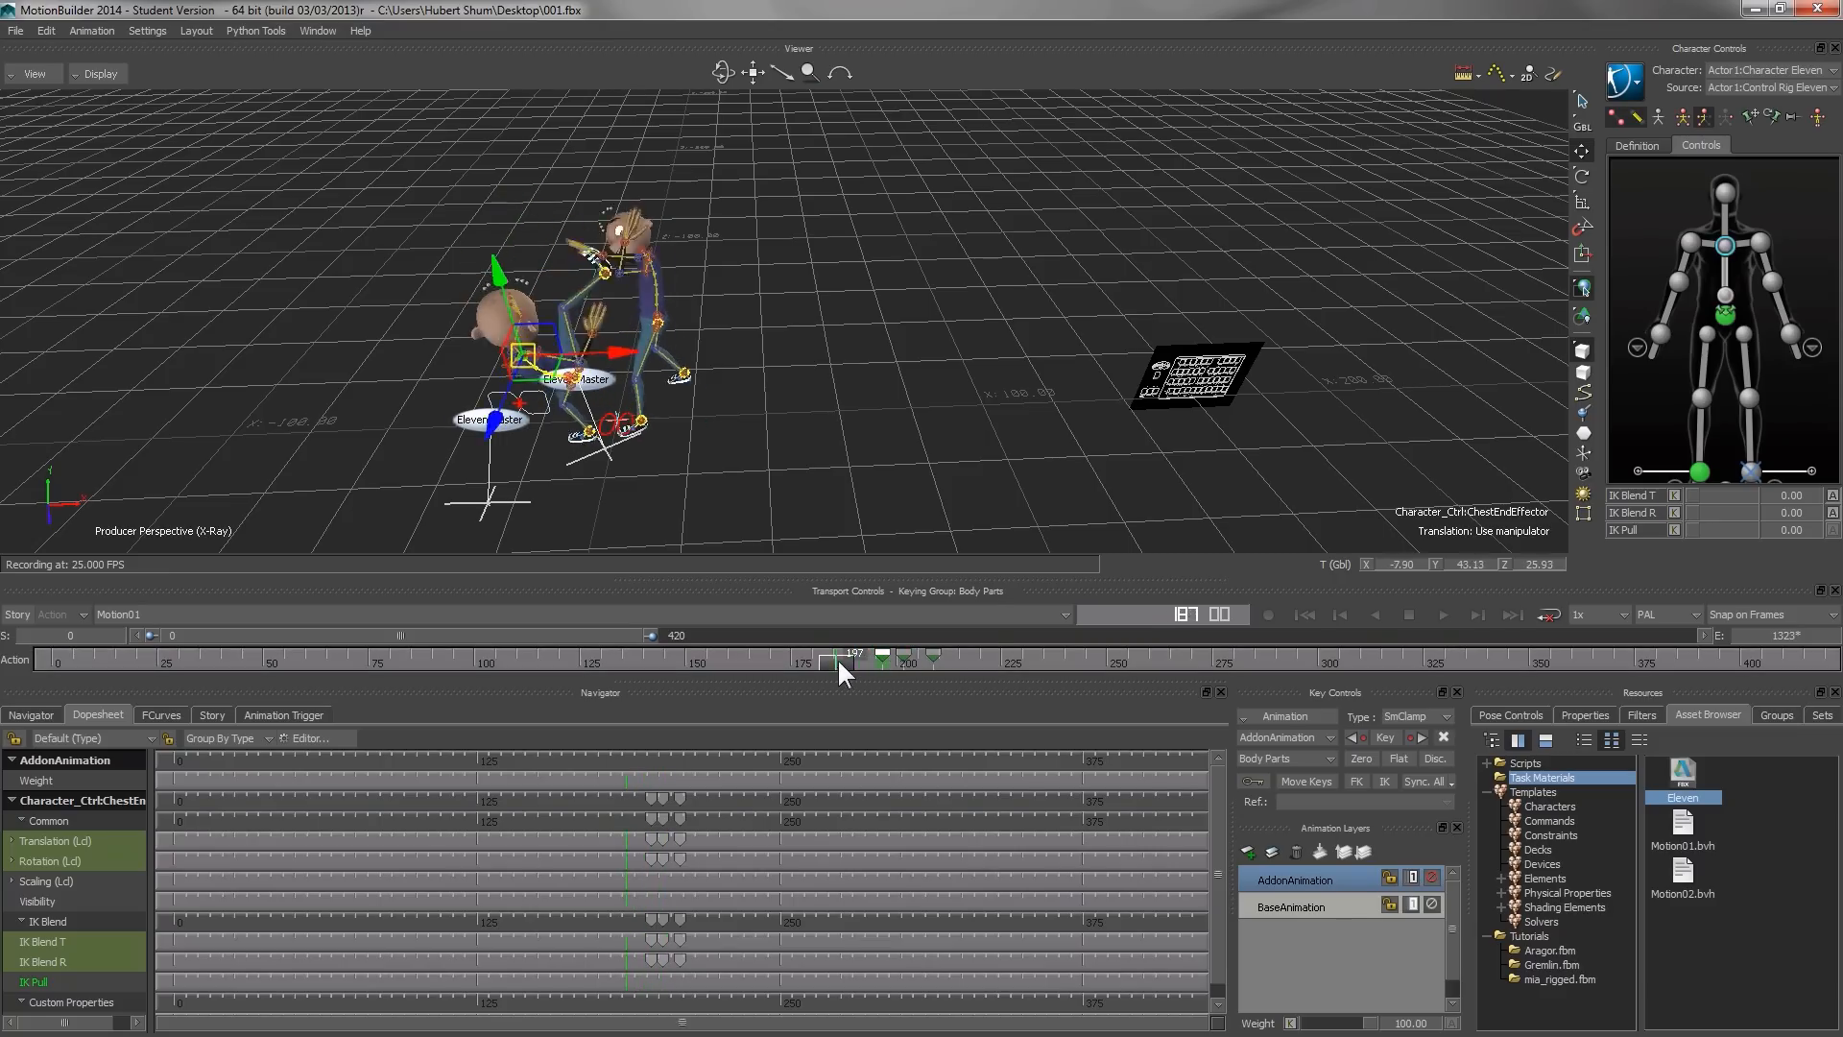
{"action": "left_click_drag", "start_coordinate": [887, 659], "coordinate": [856, 651]}
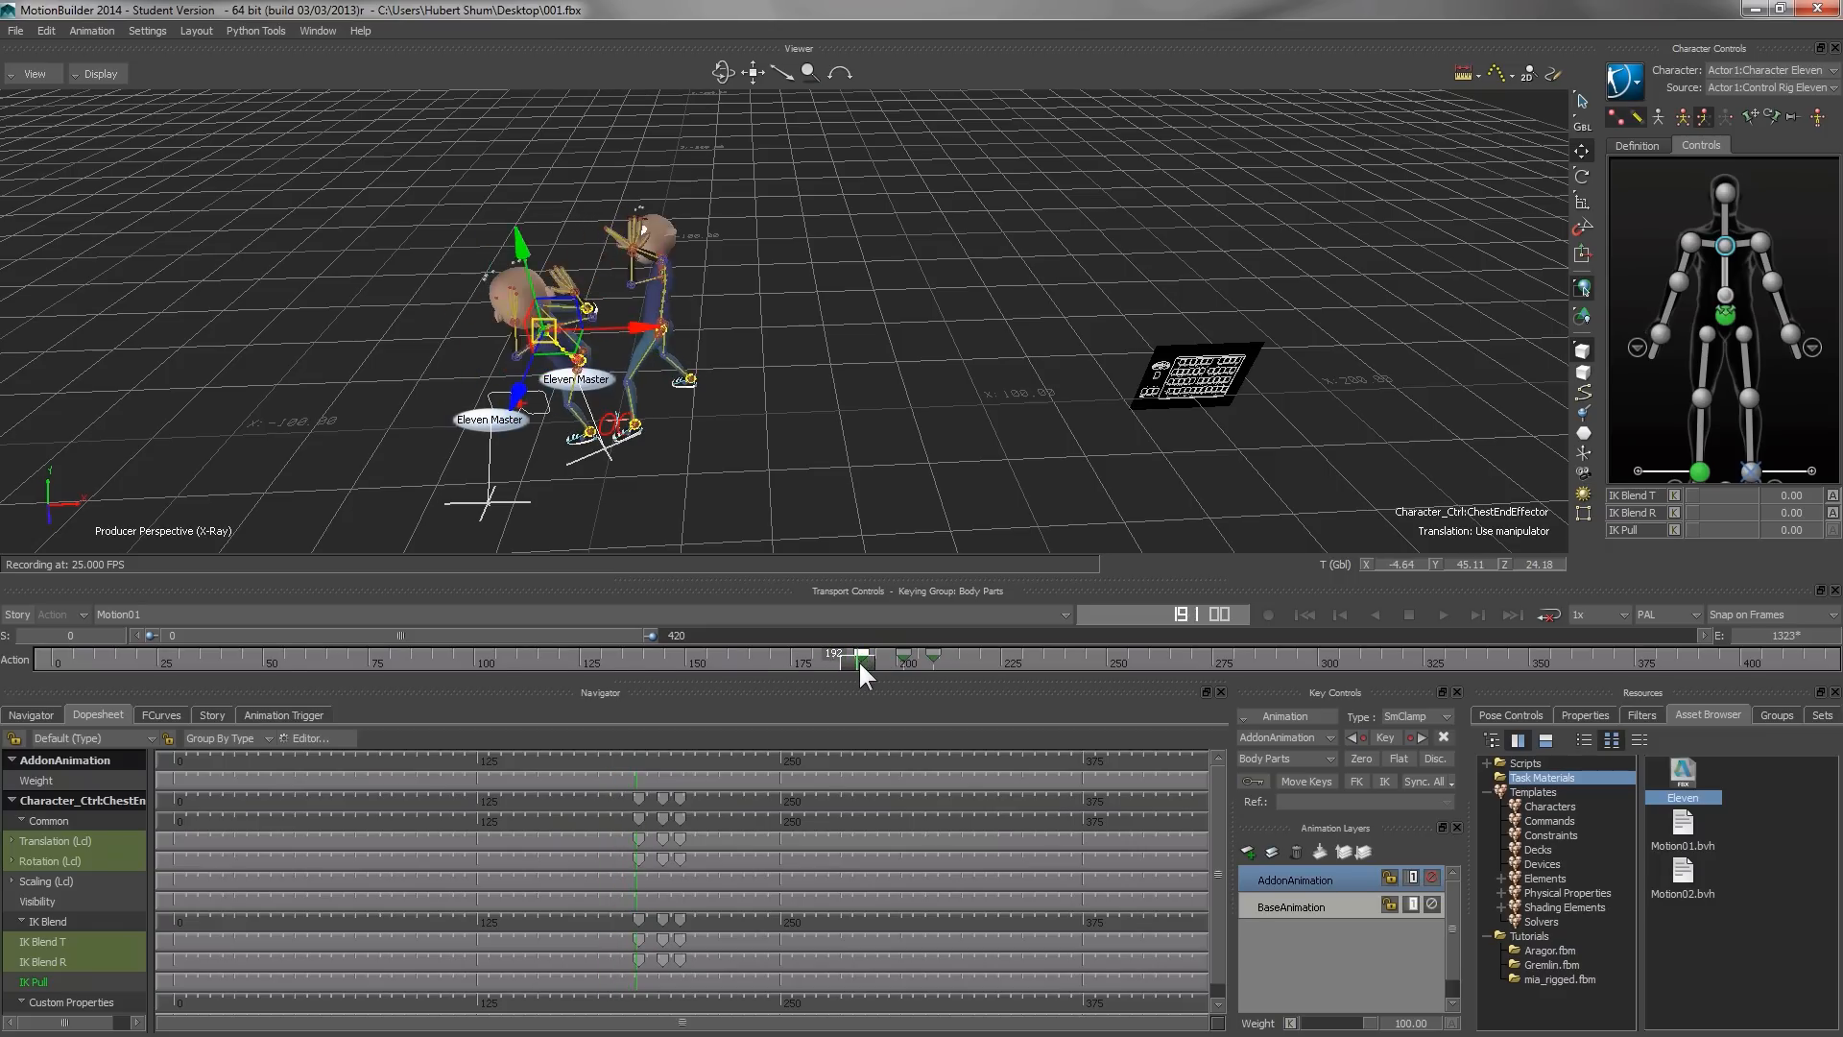
{"action": "mouse_move", "coordinate": [903, 651]}
{"action": "left_mouse_down"}
{"action": "mouse_move", "coordinate": [806, 659]}
{"action": "mouse_move", "coordinate": [935, 684]}
{"action": "mouse_move", "coordinate": [854, 671]}
{"action": "mouse_move", "coordinate": [920, 678]}
{"action": "left_mouse_up"}
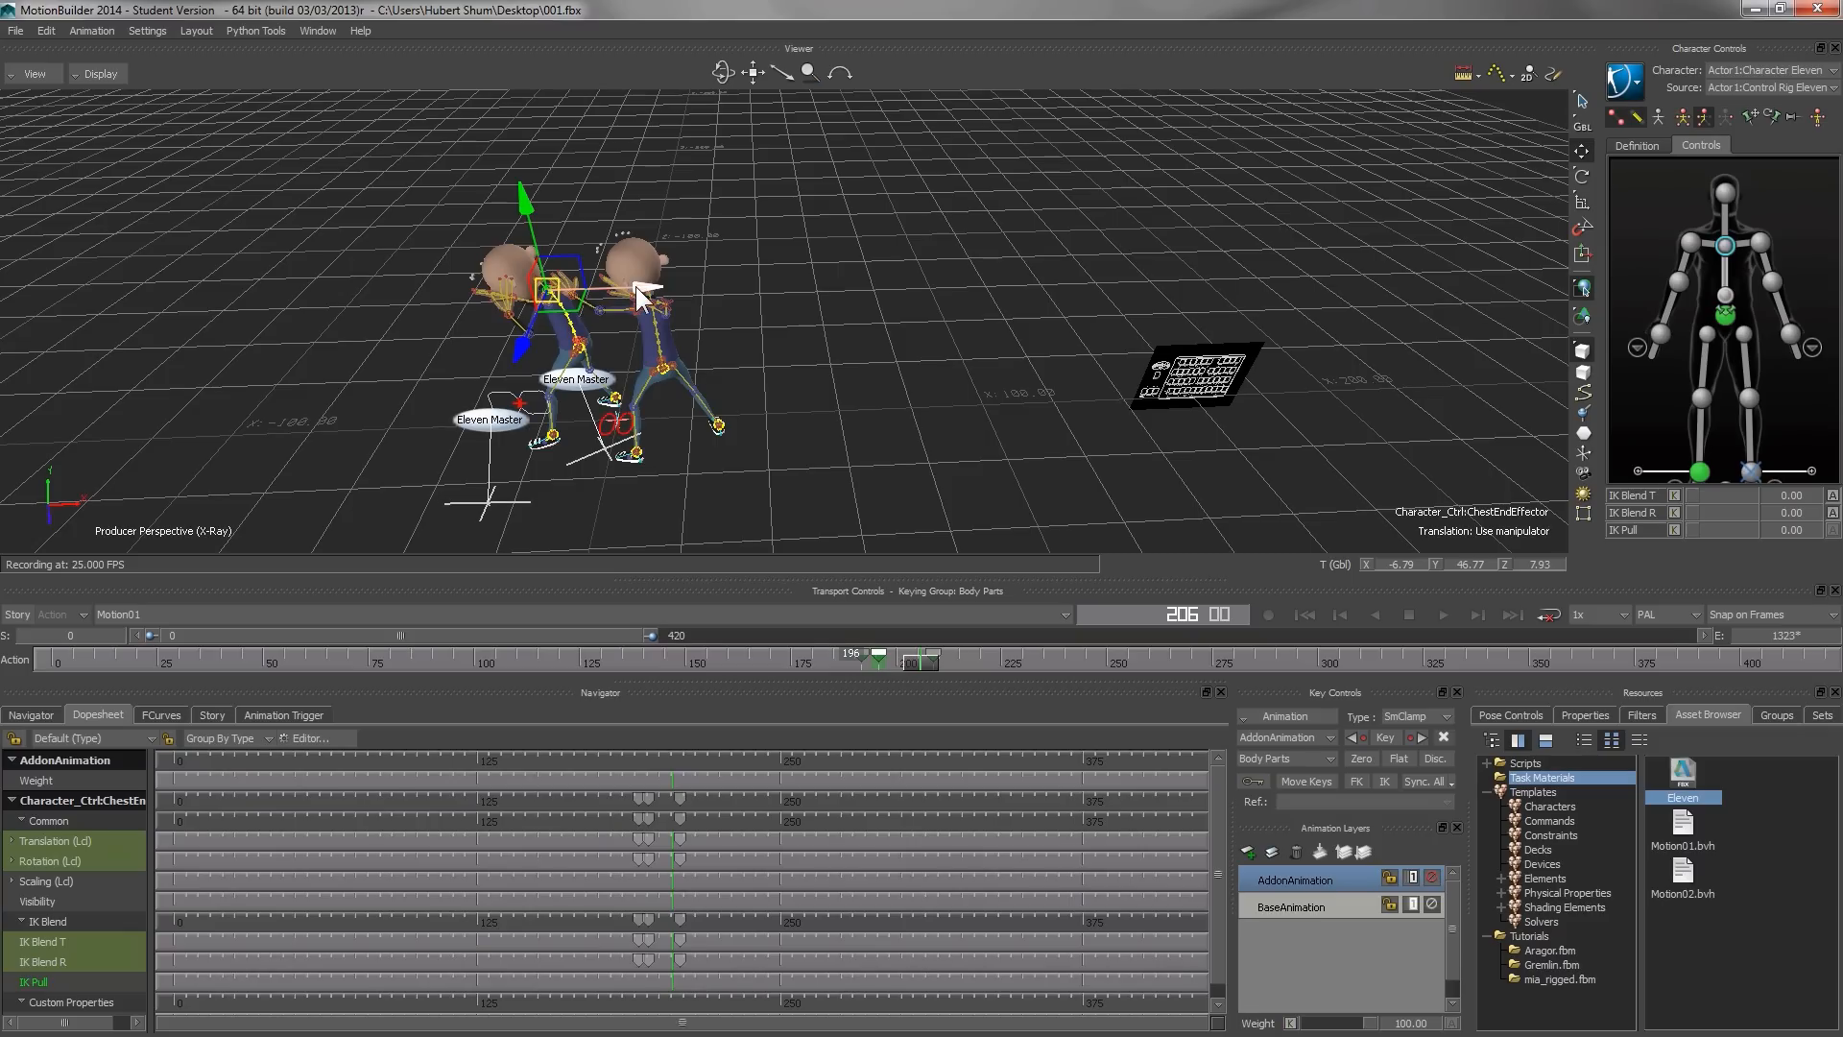
{"action": "right_click", "coordinate": [671, 774]}
{"action": "left_click", "coordinate": [752, 900]}
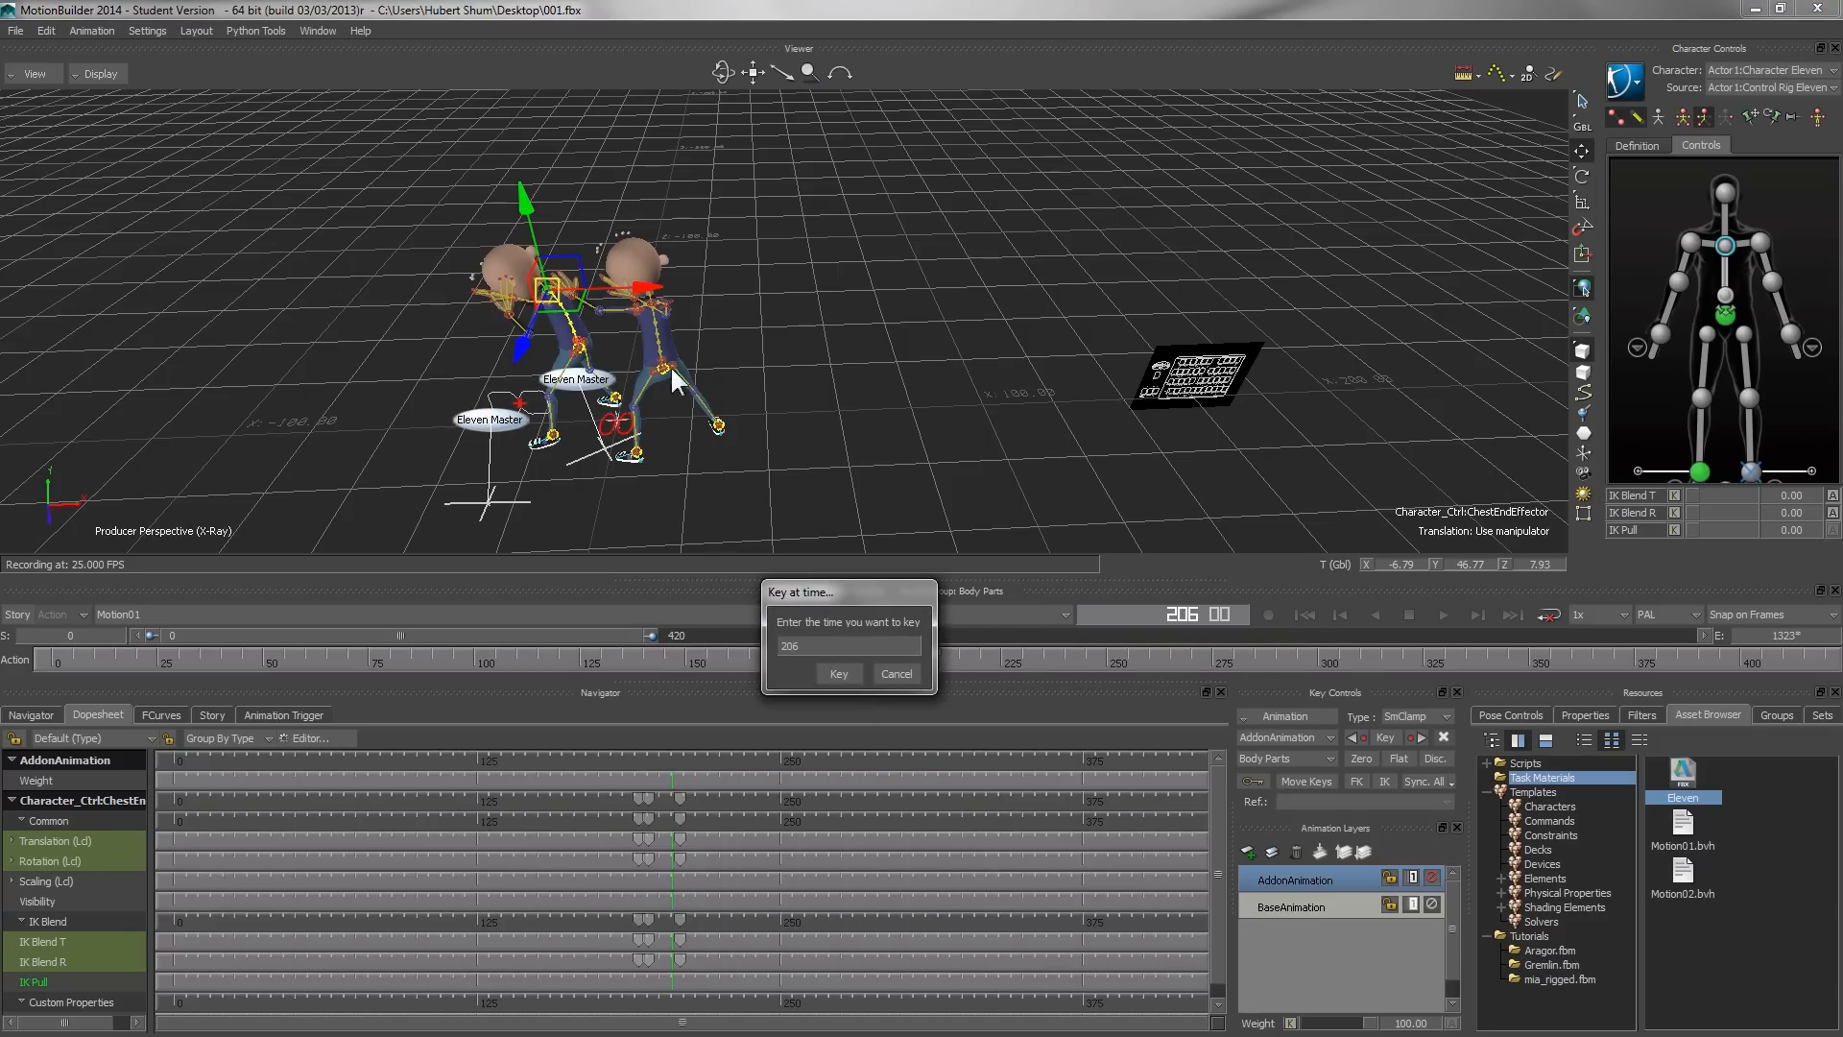
{"action": "left_click", "coordinate": [900, 673]}
- At frame 206, move Actor1's ChestEnd effector to about X -12.47, Y 42.30, Z 8.28 and key the pose
{"action": "left_click_drag", "start_coordinate": [643, 286], "coordinate": [592, 291]}
{"action": "right_click", "coordinate": [672, 775]}
{"action": "left_click", "coordinate": [761, 901]}
{"action": "key", "text": "k"}
{"action": "left_click_drag", "start_coordinate": [1295, 630], "coordinate": [802, 521]}
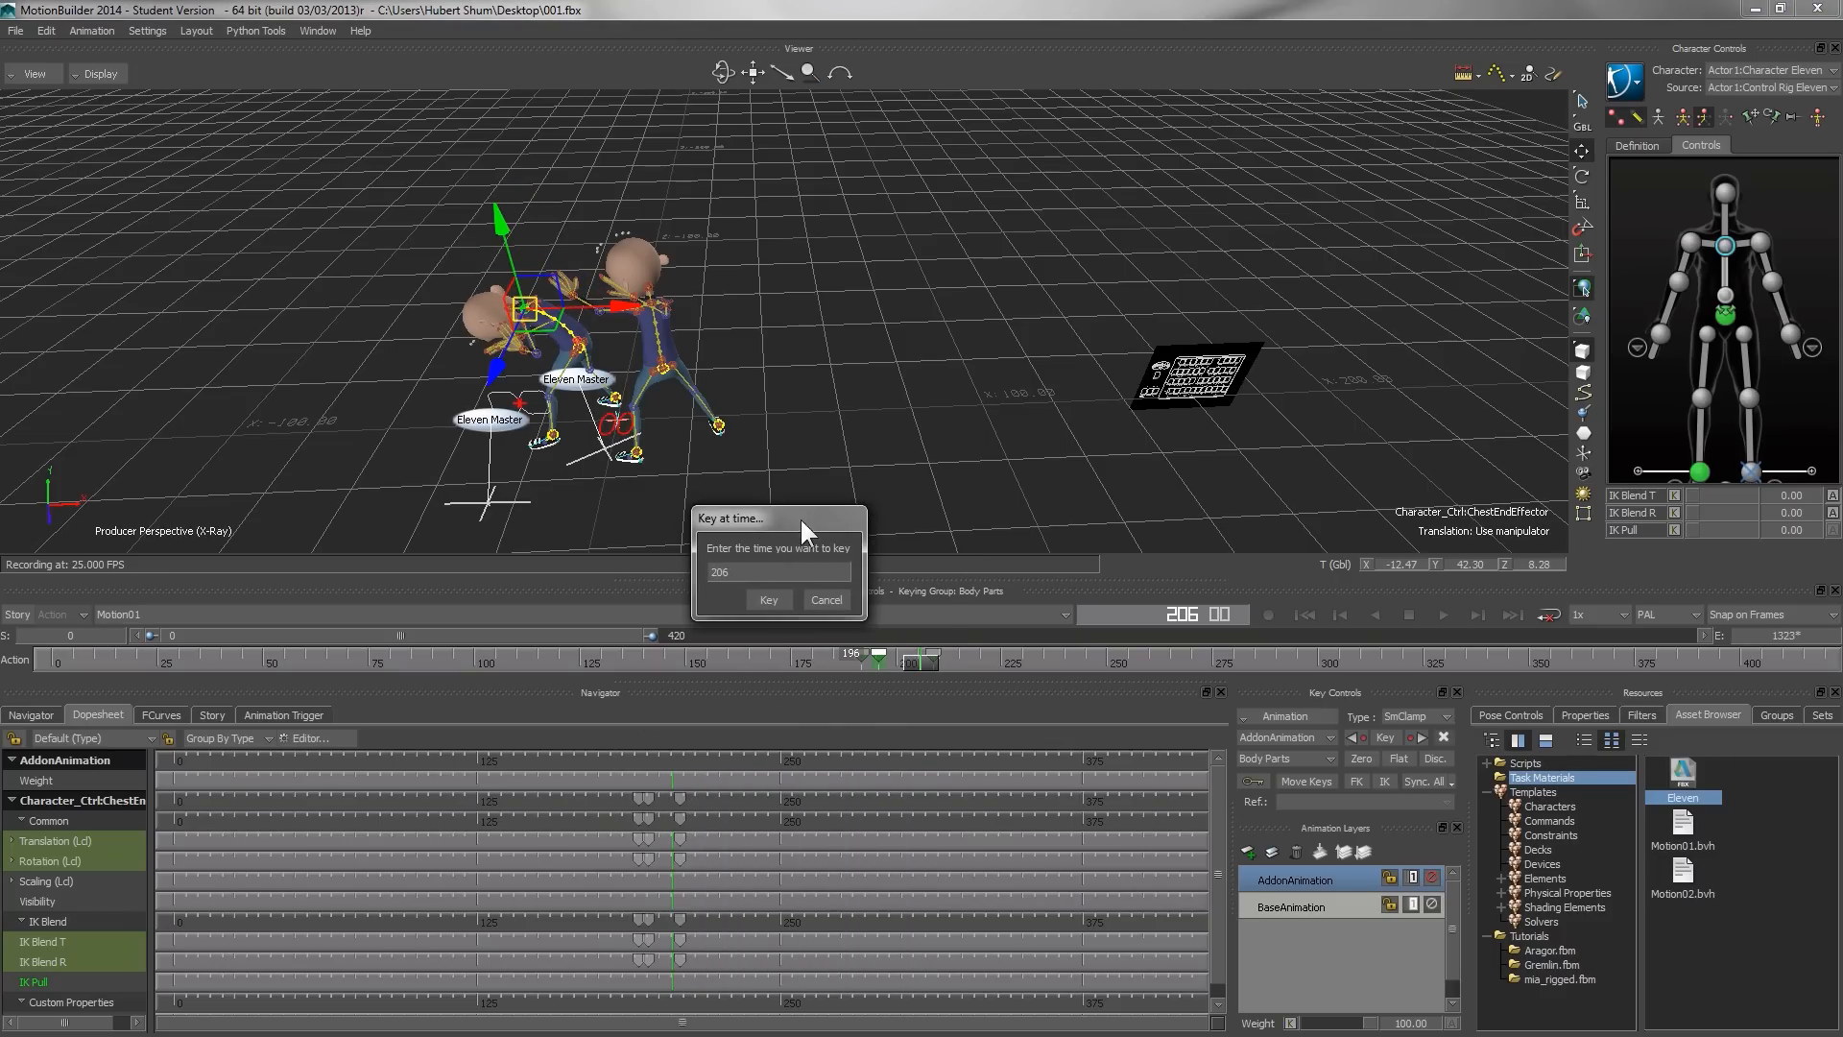
{"action": "left_click", "coordinate": [769, 599]}
- At frame 202, pull Actor1's ChestEnd effector to about X -0.15, Y 47.14, Z 11.84 and key the pose
{"action": "left_click_drag", "start_coordinate": [921, 654], "coordinate": [904, 654]}
{"action": "left_click_drag", "start_coordinate": [613, 319], "coordinate": [660, 313]}
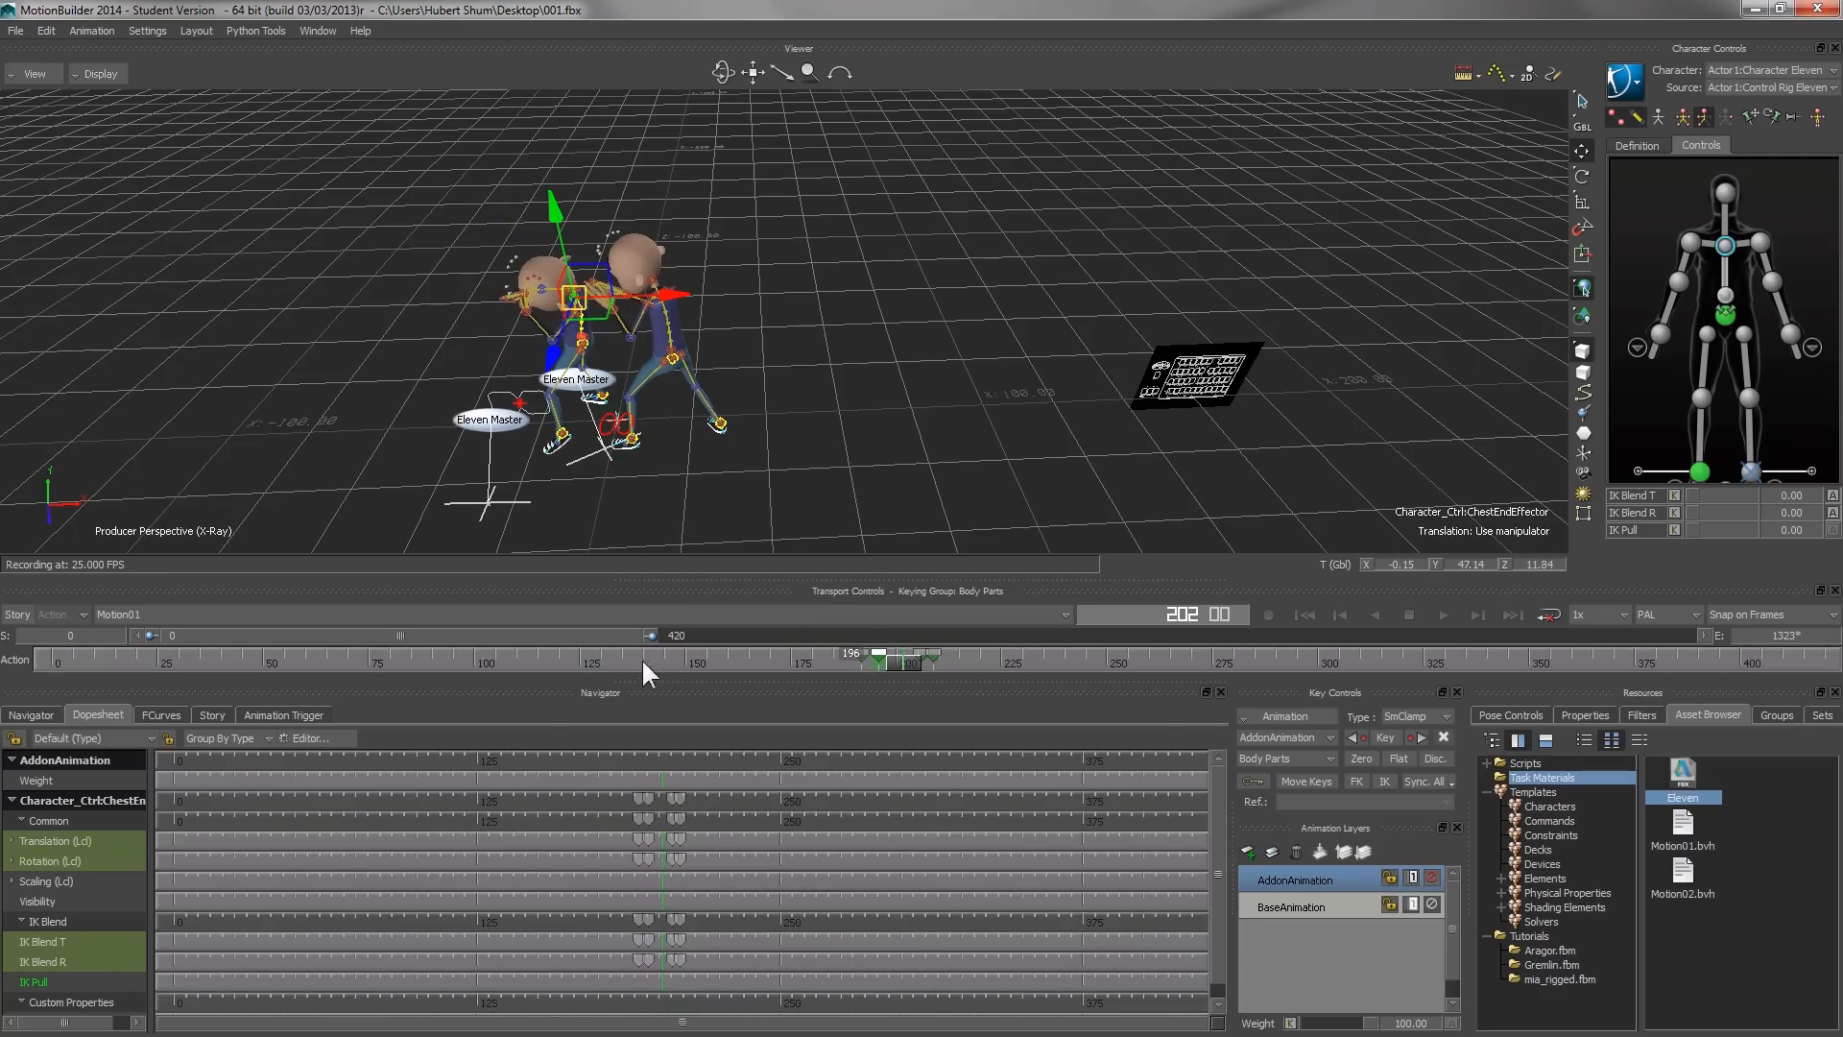
{"action": "right_click", "coordinate": [660, 774]}
{"action": "left_click", "coordinate": [745, 895]}
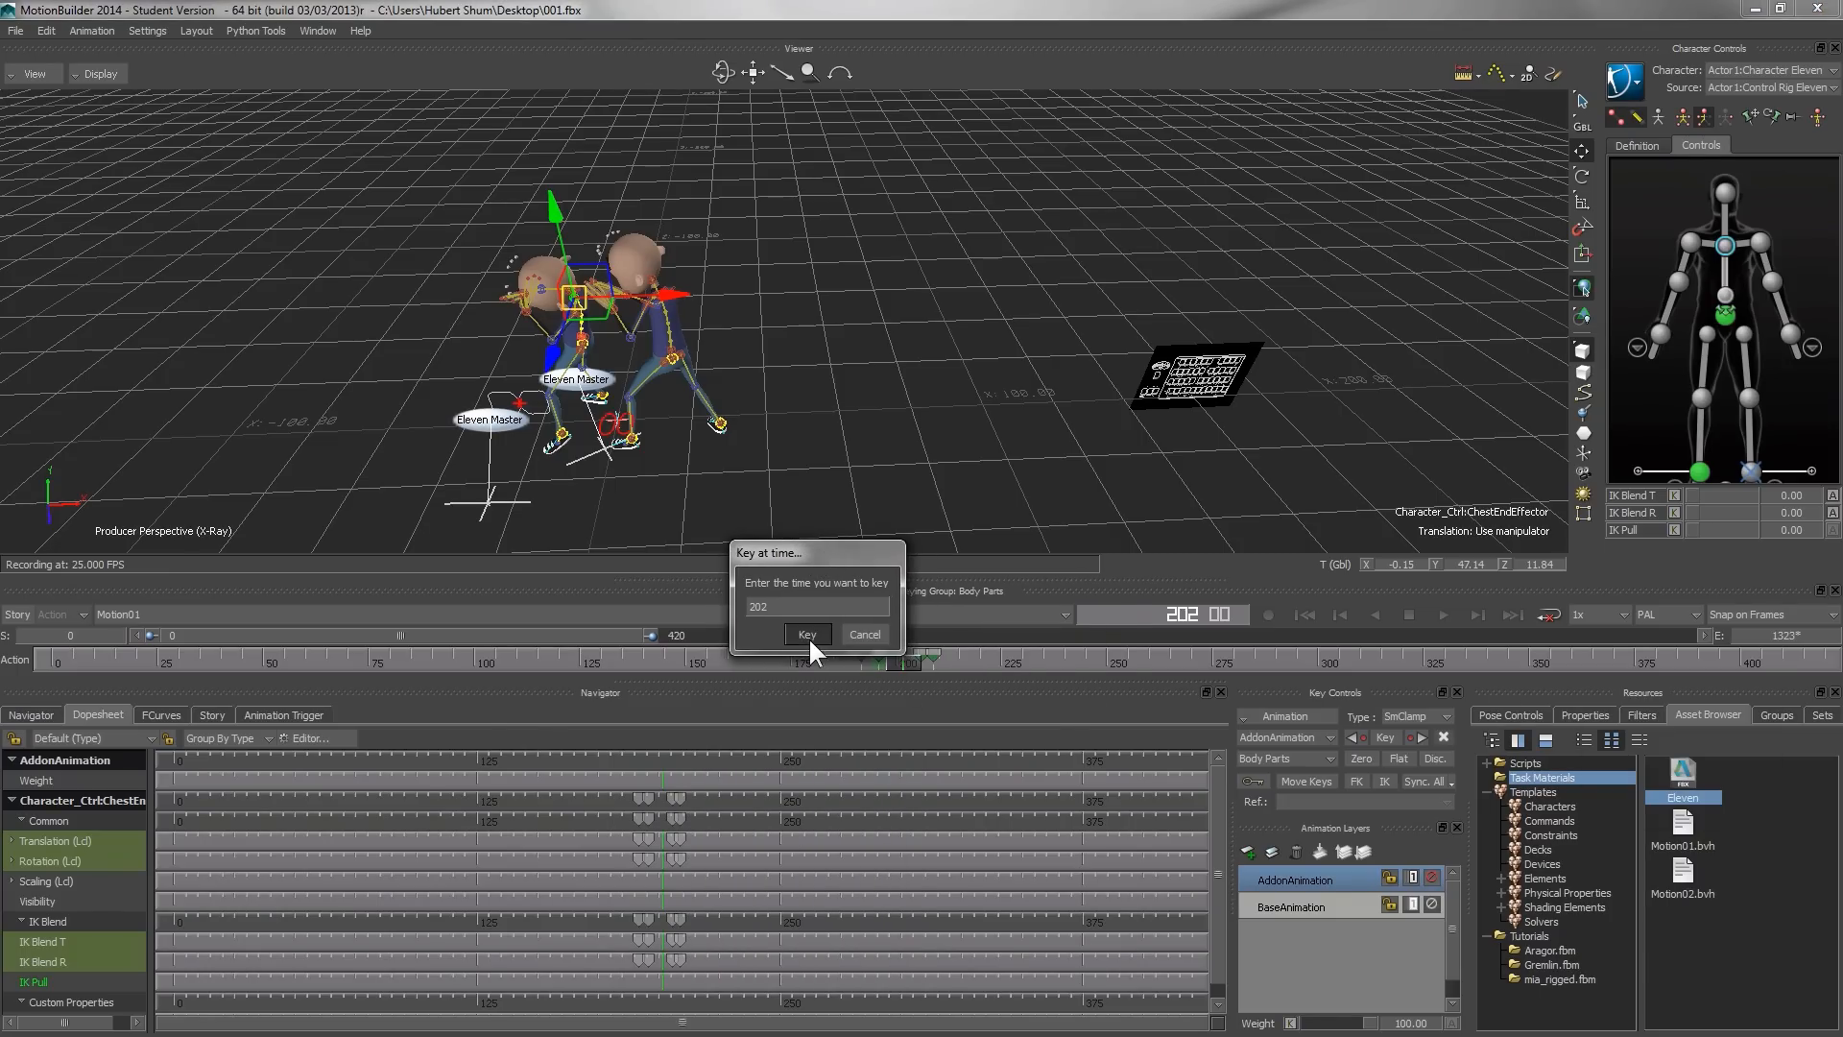
{"action": "left_click", "coordinate": [809, 637]}
- Play the animation forwards and backwards through the new chest keys to check Actor1's reaction
{"action": "left_click_drag", "start_coordinate": [878, 660], "coordinate": [818, 661]}
{"action": "left_click", "coordinate": [1433, 613]}
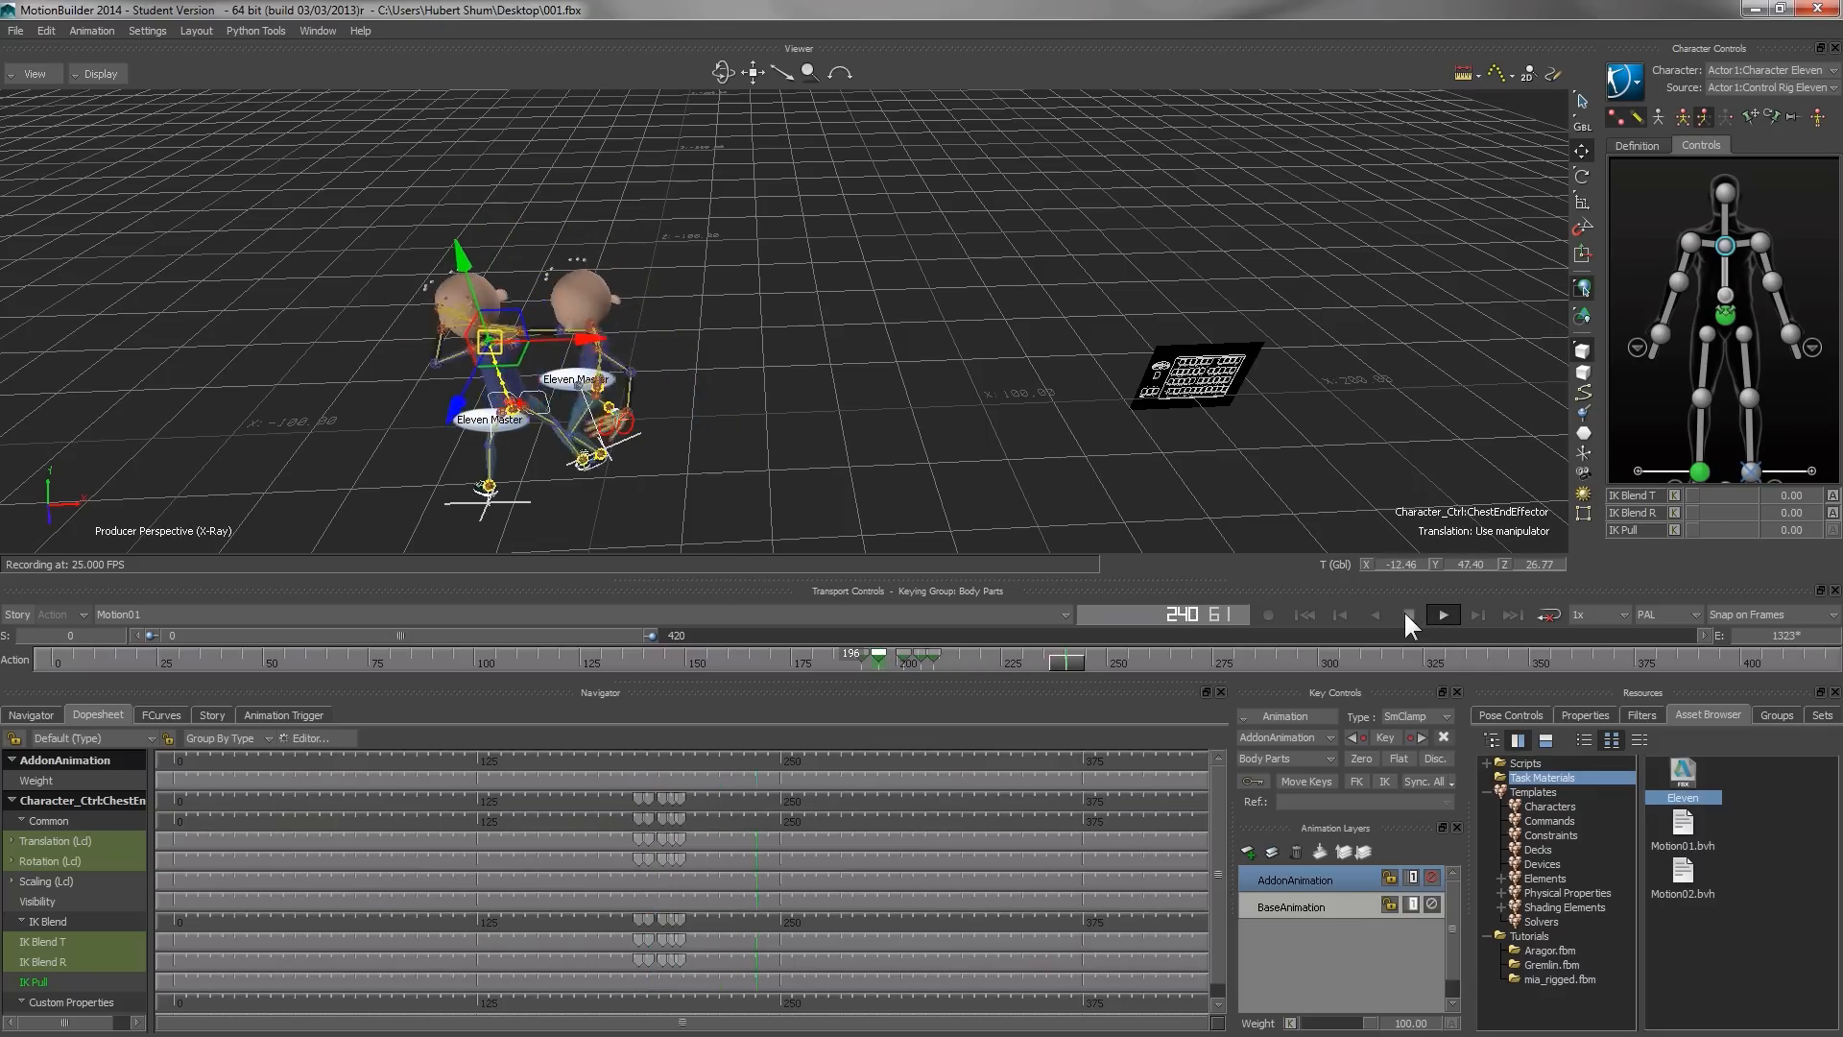
{"action": "left_click", "coordinate": [1377, 615]}
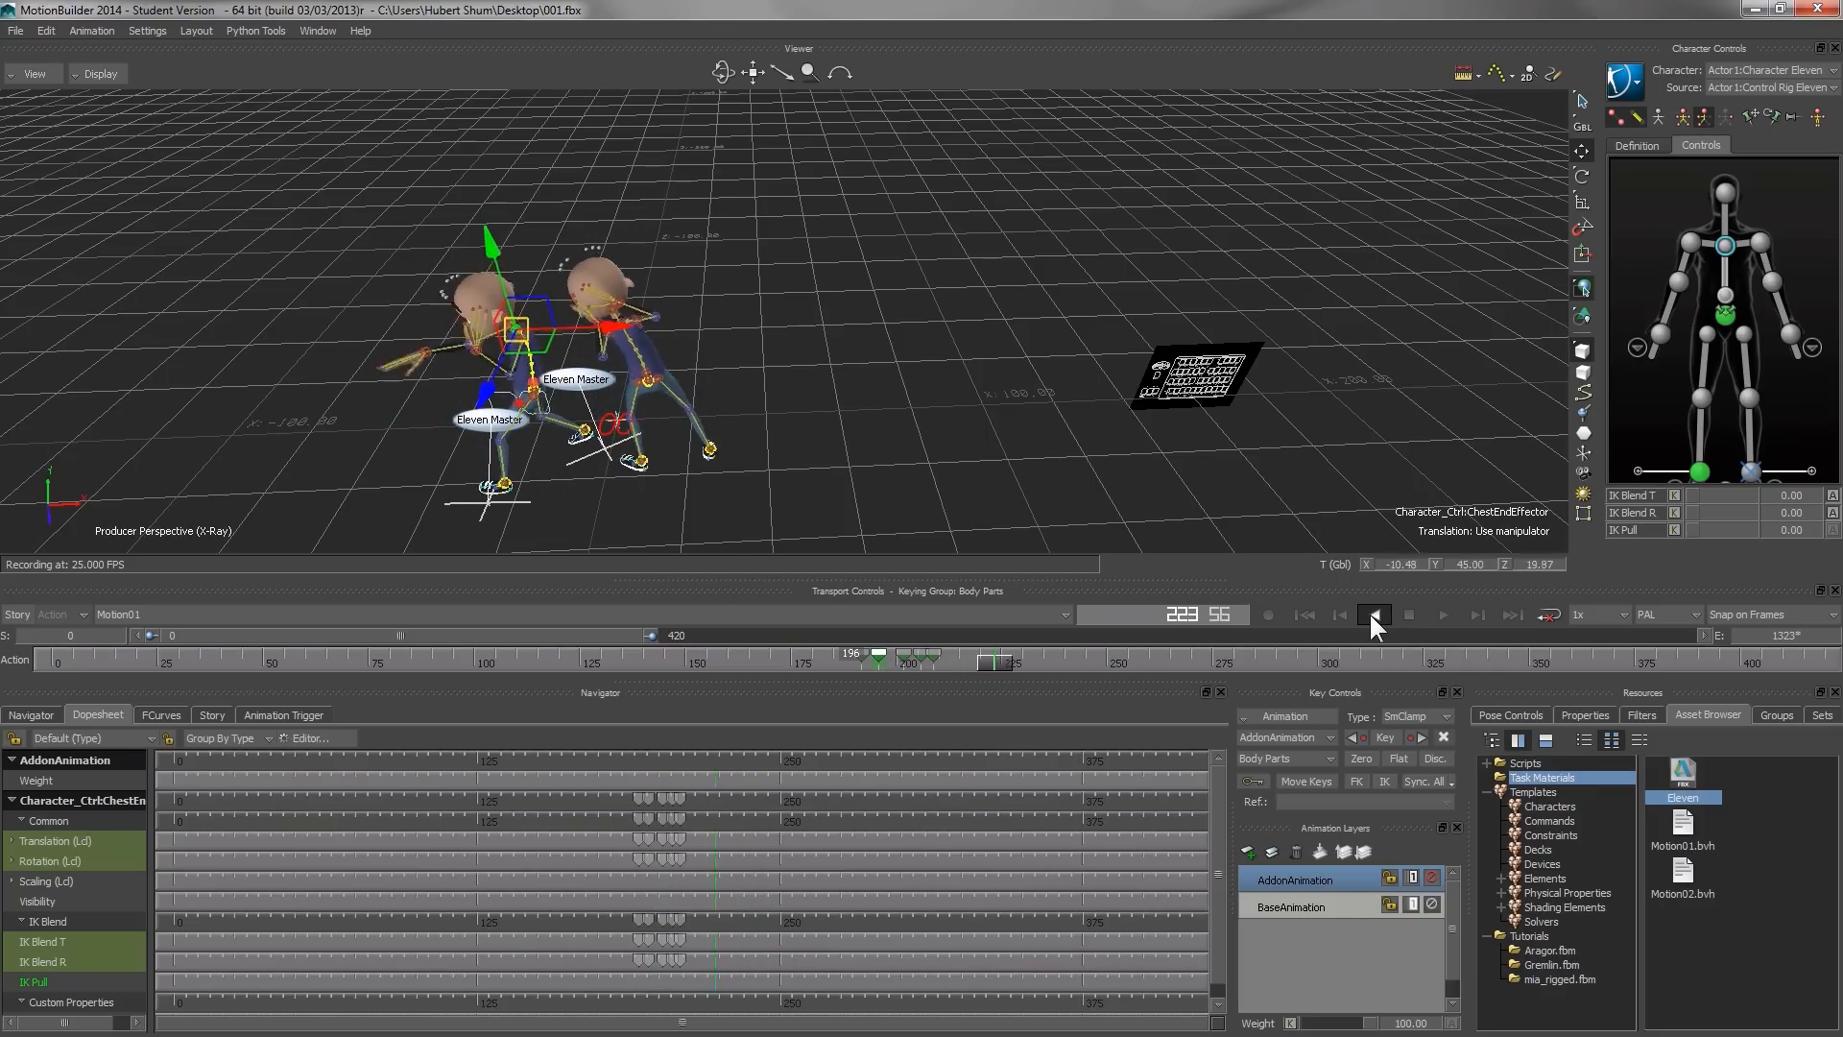
{"action": "left_click", "coordinate": [1402, 611]}
- Display models only, deselect the effector, and replay and scrub the fight to review both characters' motion
{"action": "left_click", "coordinate": [86, 75]}
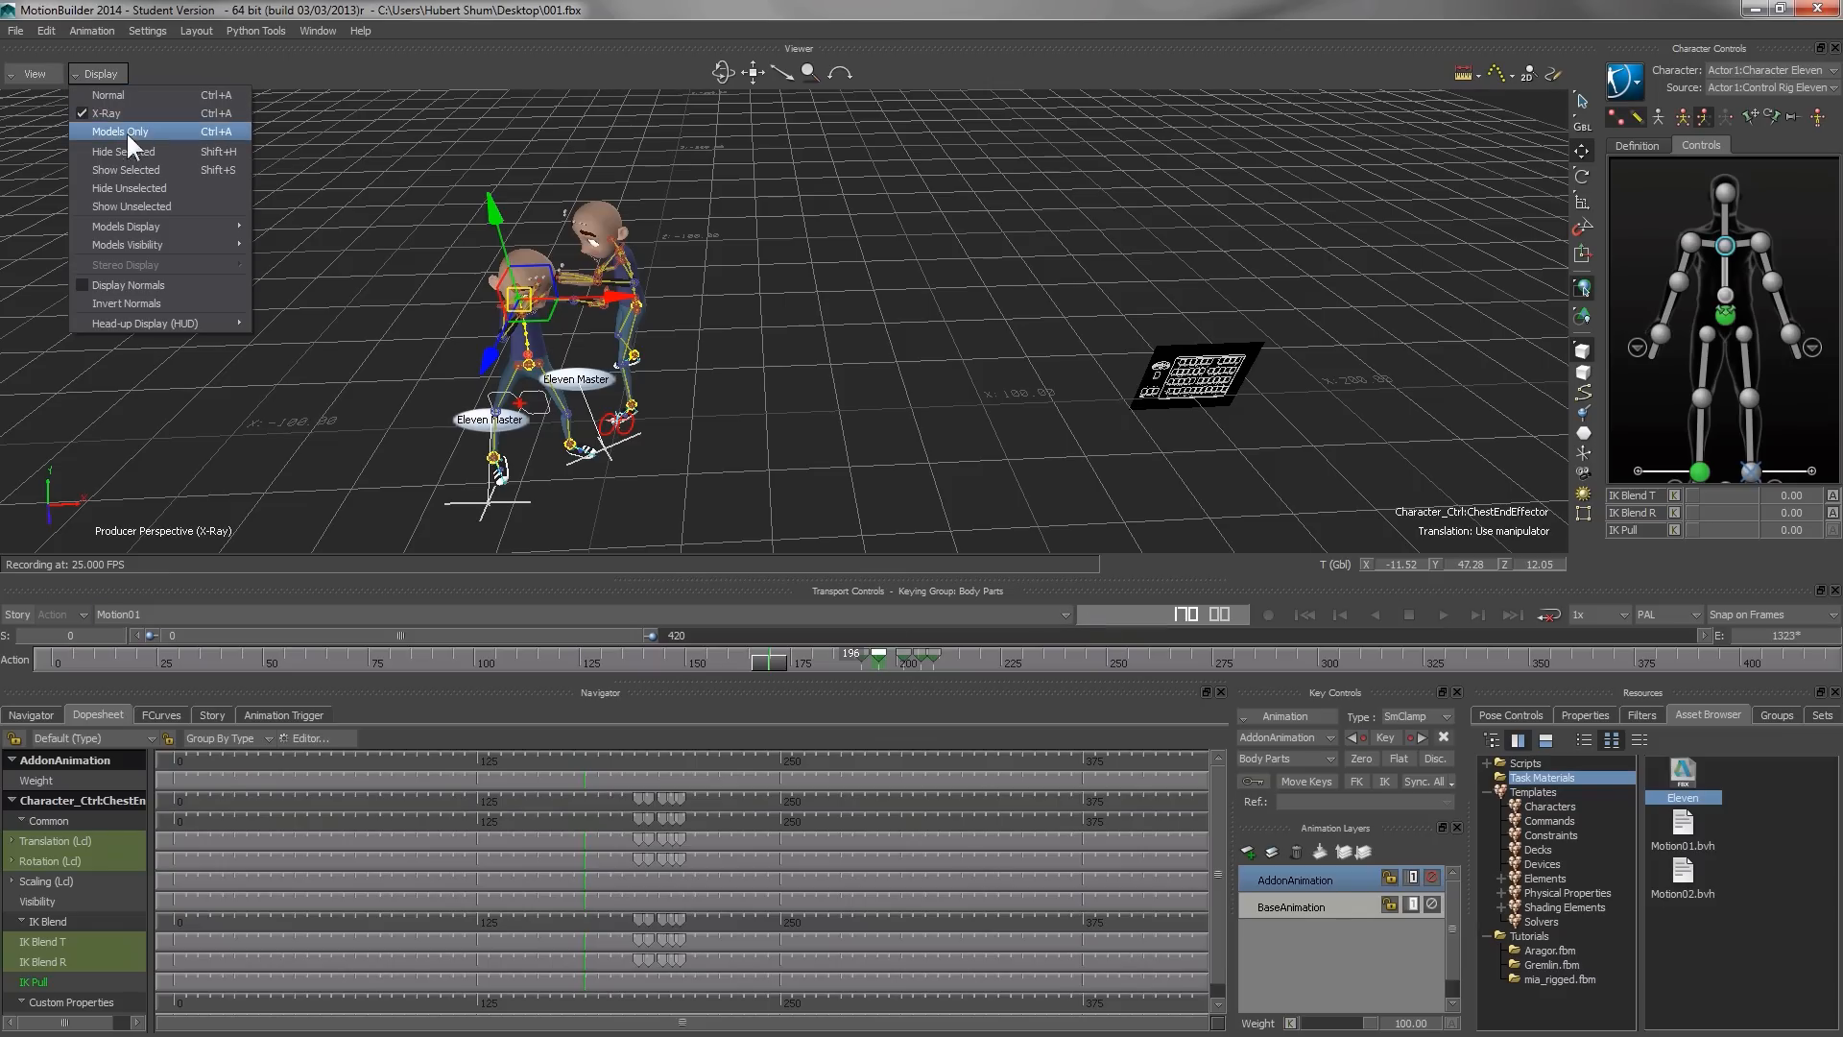
{"action": "left_click", "coordinate": [125, 130]}
{"action": "left_click", "coordinate": [736, 312]}
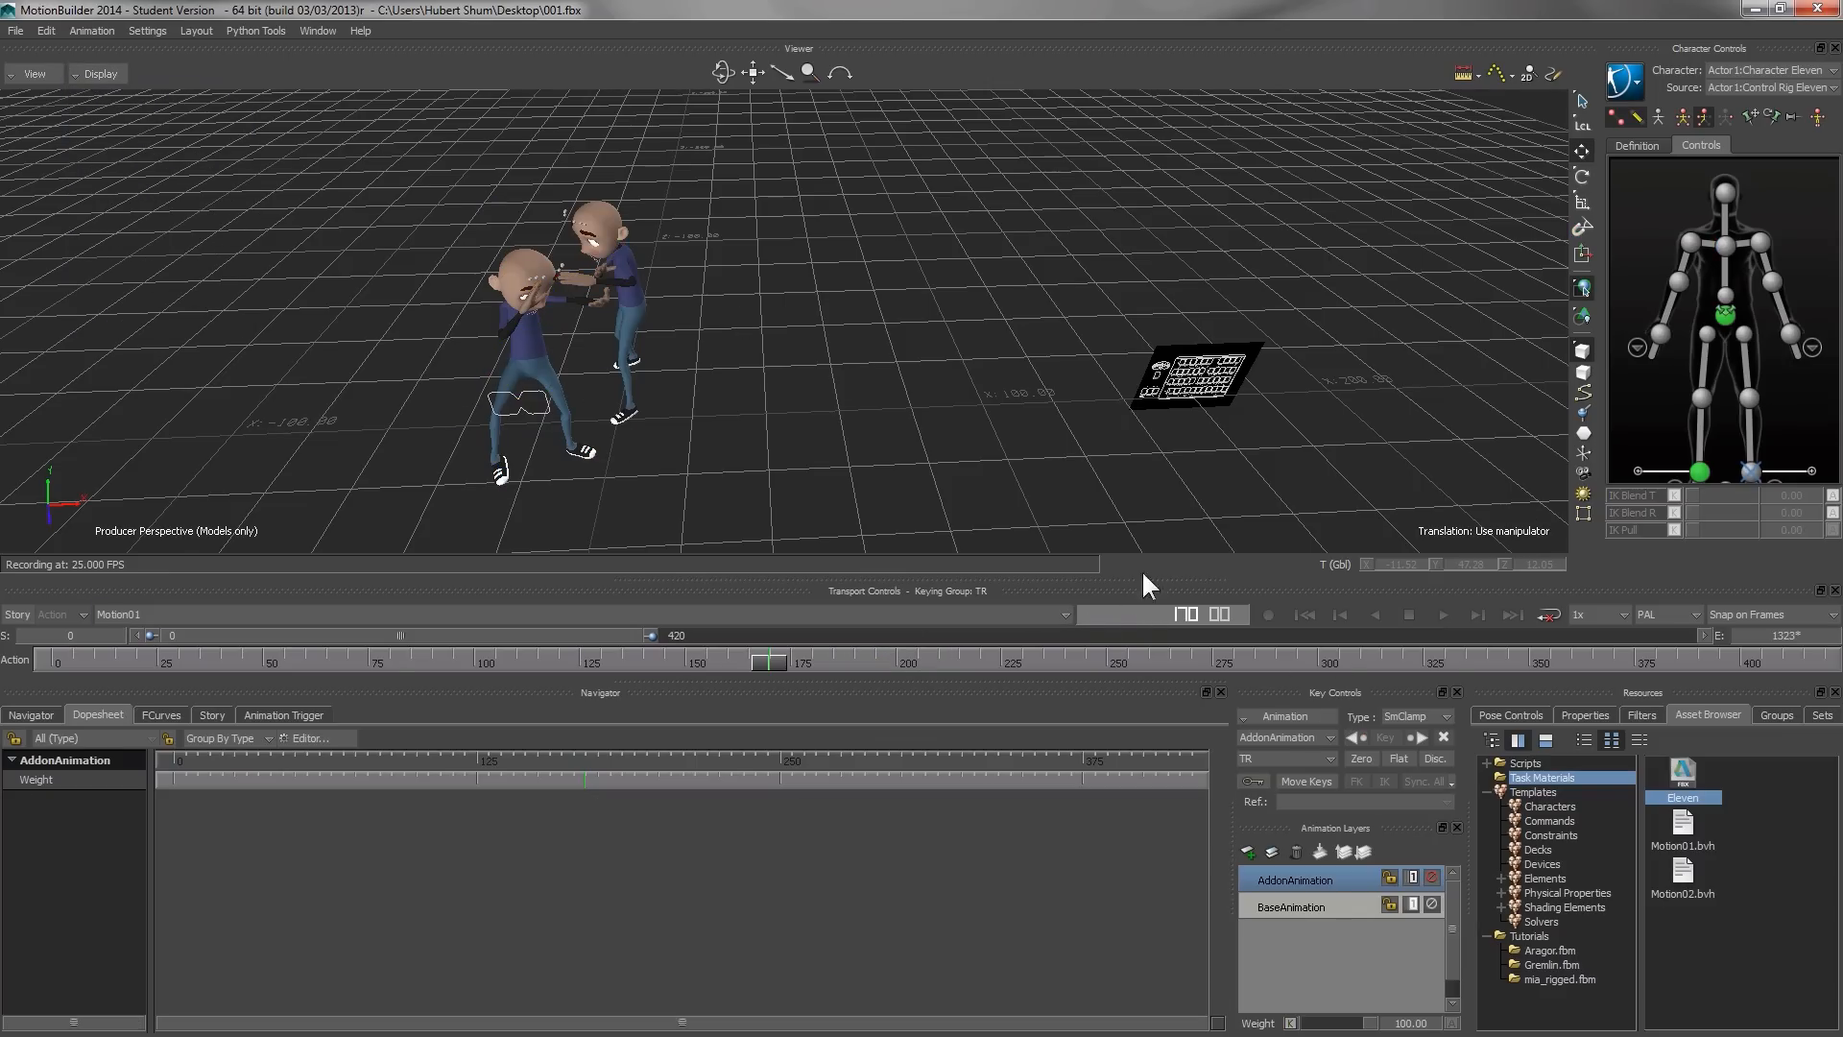
{"action": "left_click", "coordinate": [1442, 616]}
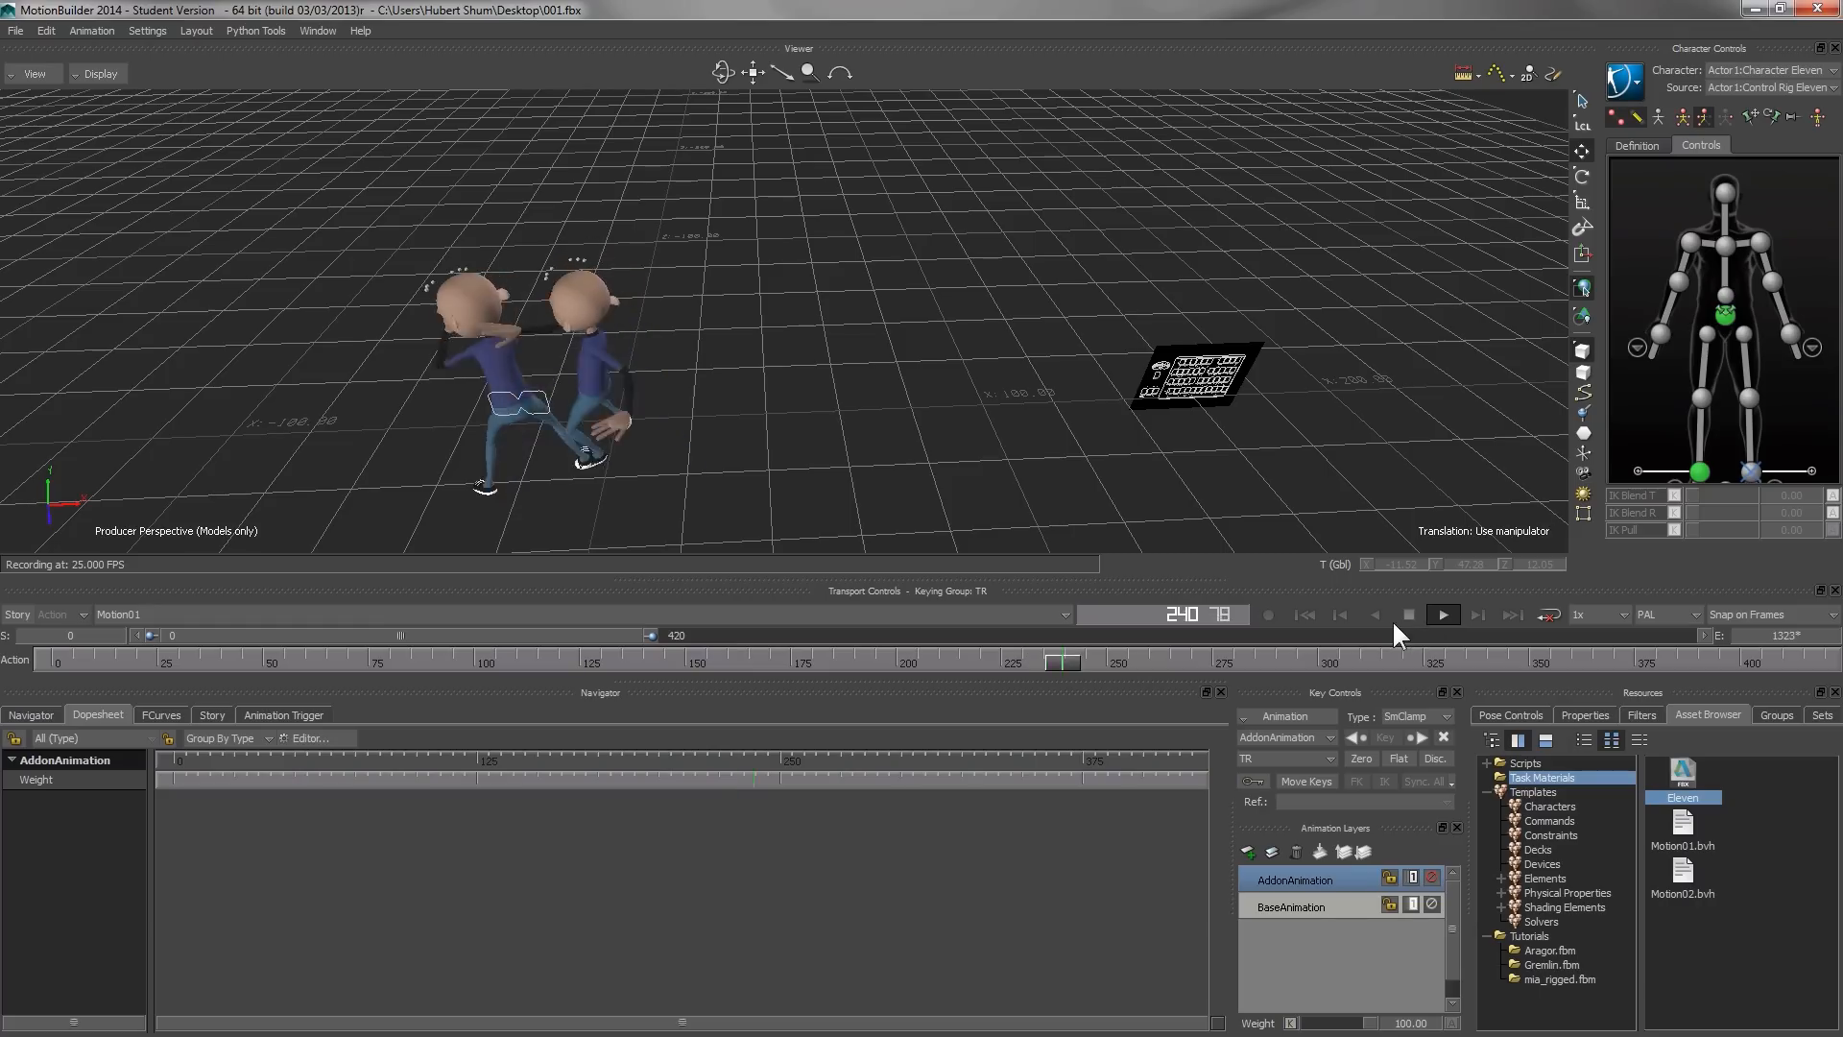
{"action": "left_click_drag", "start_coordinate": [1115, 657], "coordinate": [404, 630]}
{"action": "left_click", "coordinate": [1438, 615]}
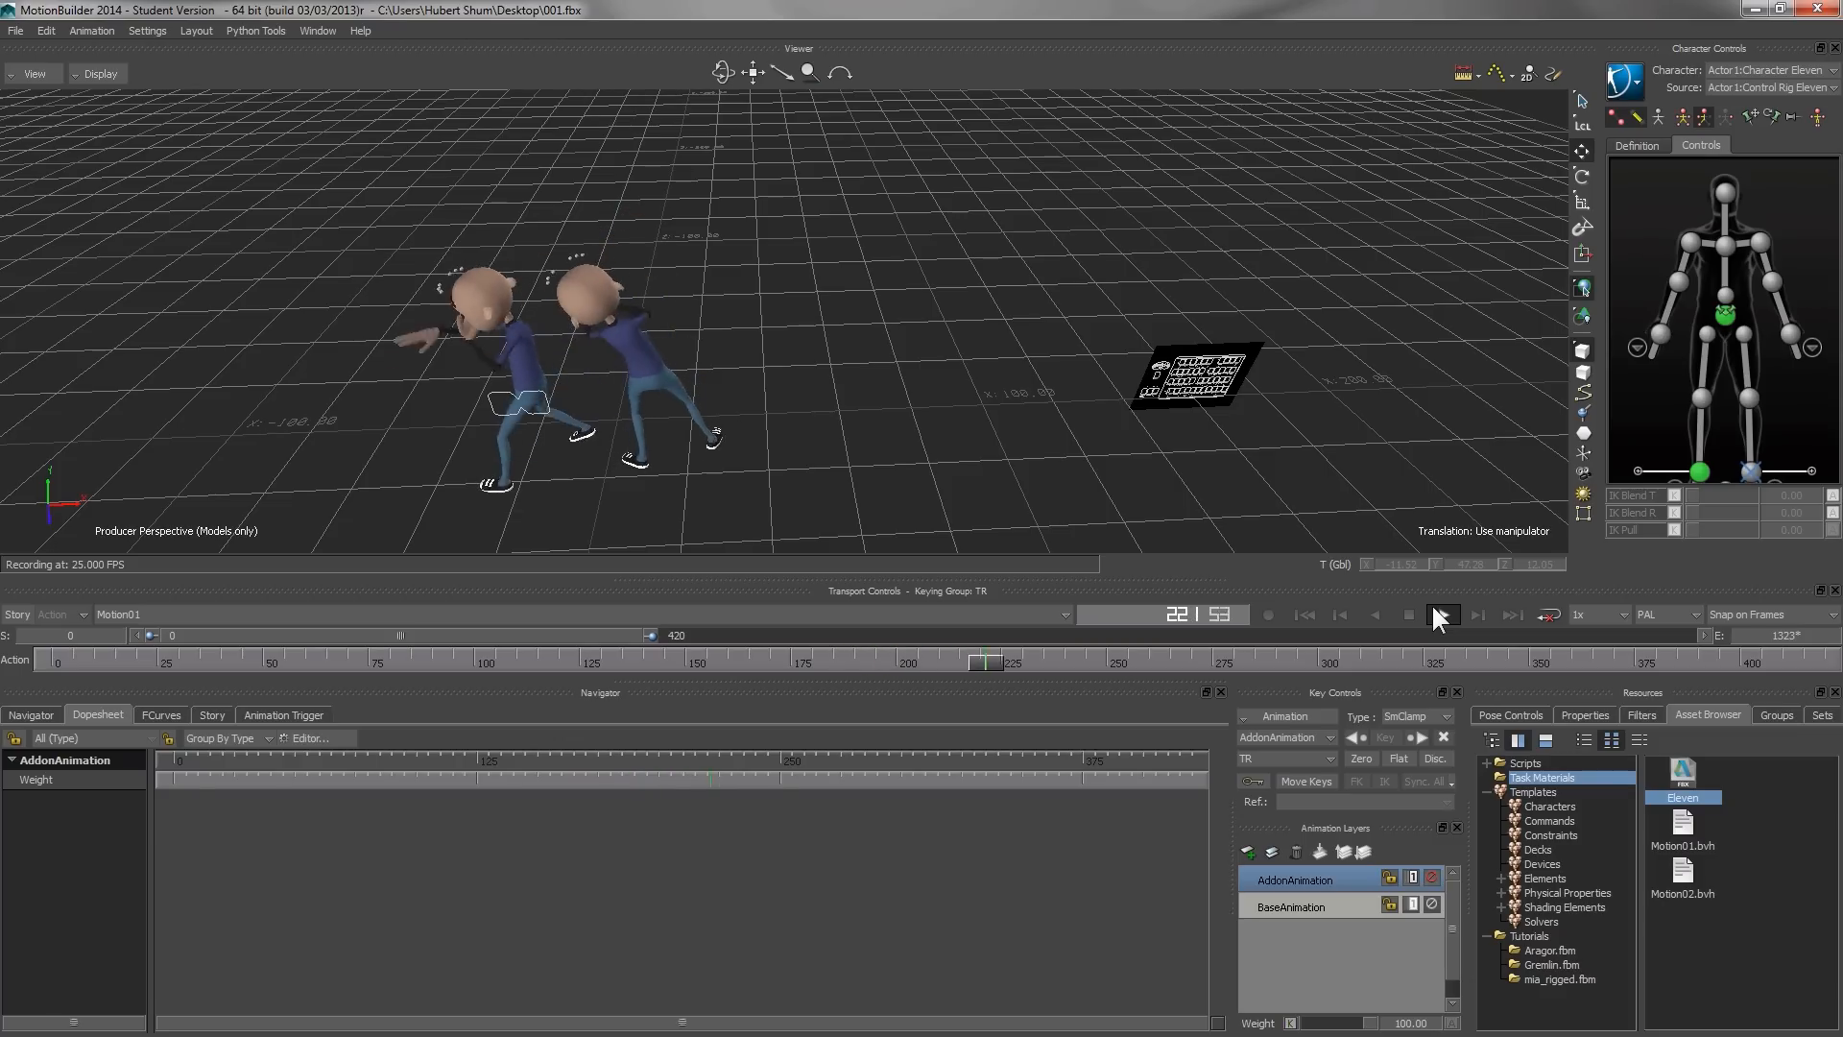
{"action": "left_click", "coordinate": [1409, 614]}
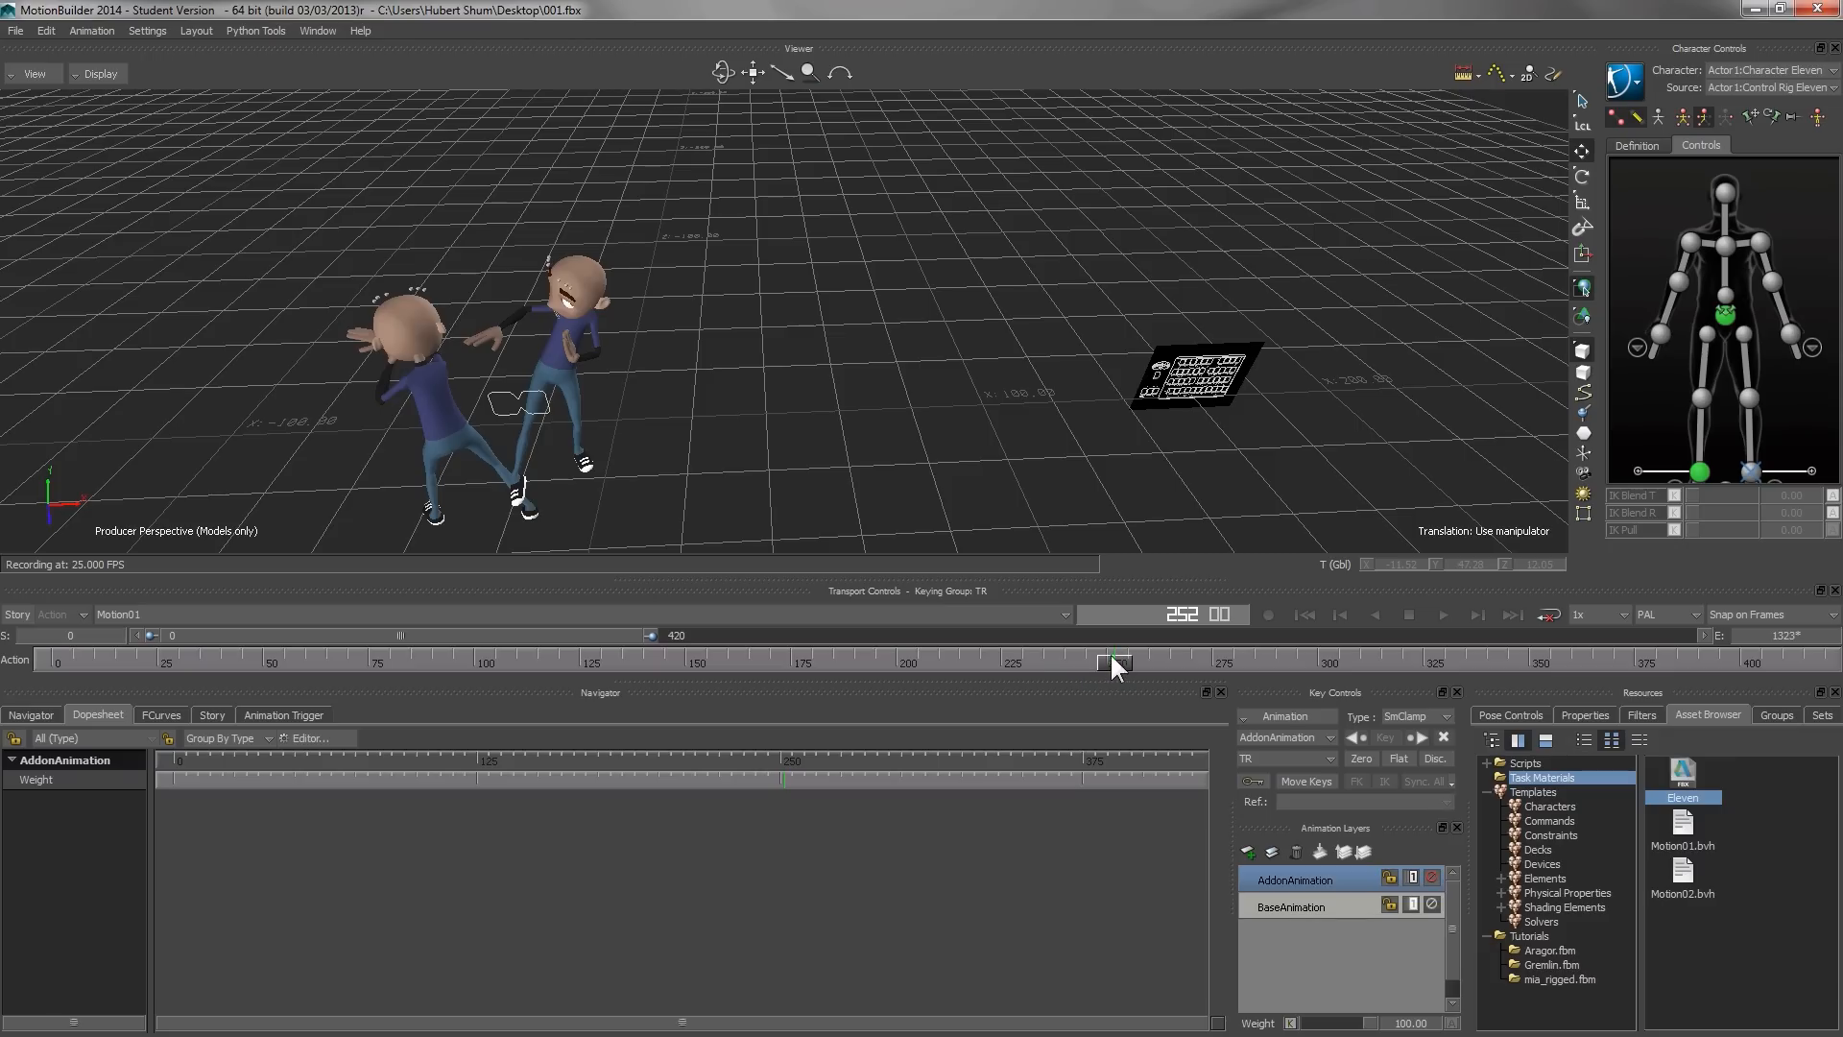
{"action": "left_click_drag", "start_coordinate": [1116, 660], "coordinate": [749, 661]}
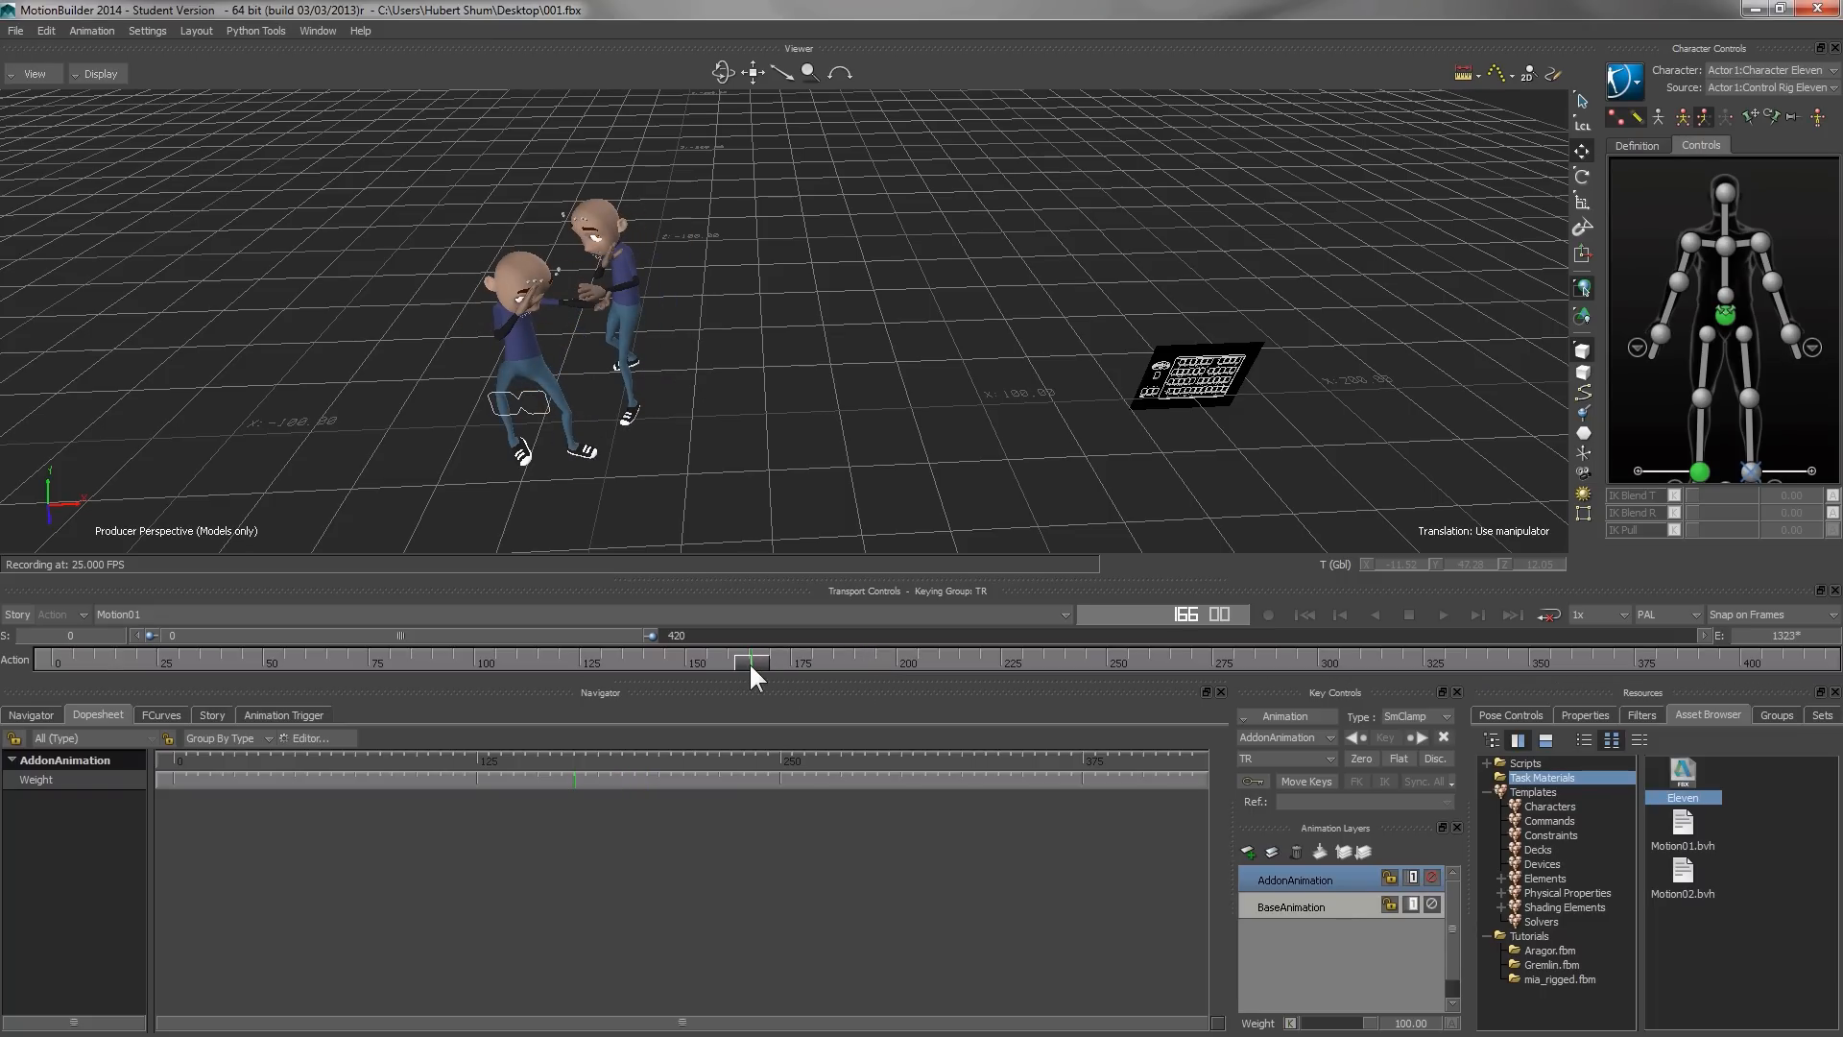
{"action": "left_click_drag", "start_coordinate": [749, 660], "coordinate": [700, 683]}
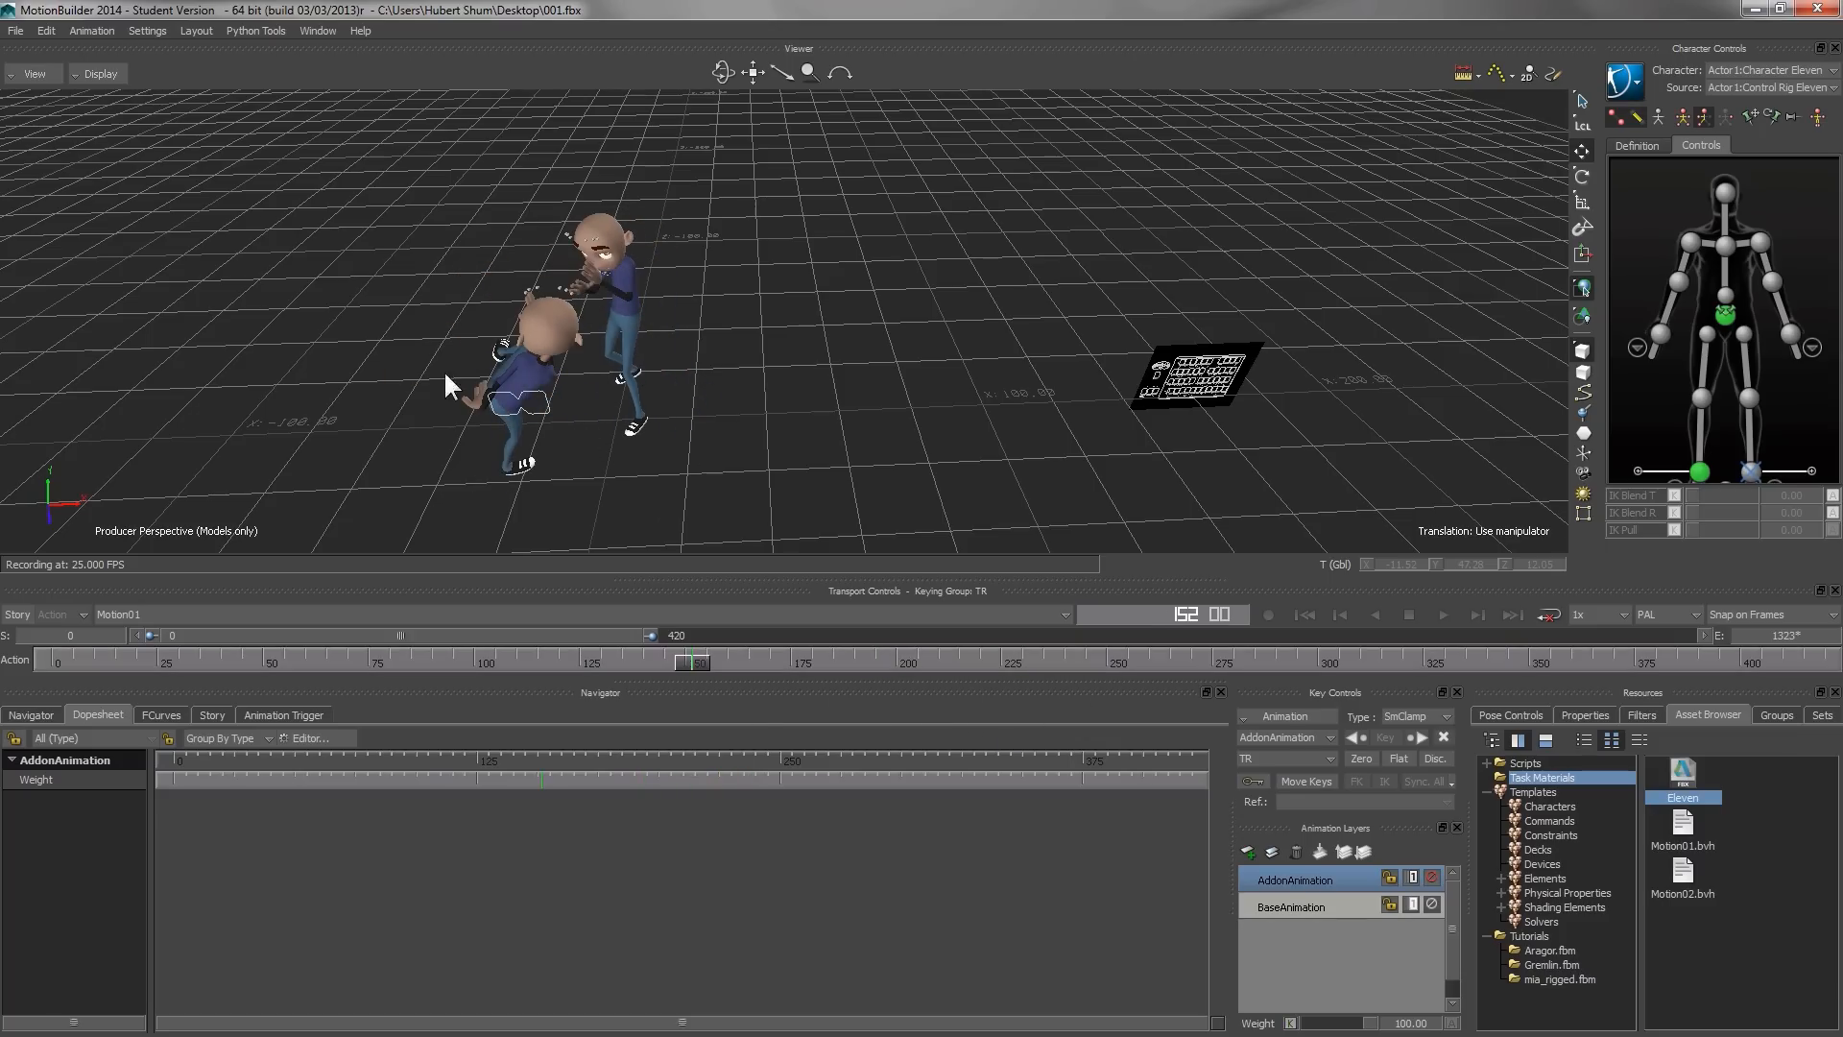
- Switch the viewer back to X-Ray display and bring up the scene hierarchy with Actor1's character settings
{"action": "left_click", "coordinate": [109, 77]}
{"action": "left_click", "coordinate": [113, 117]}
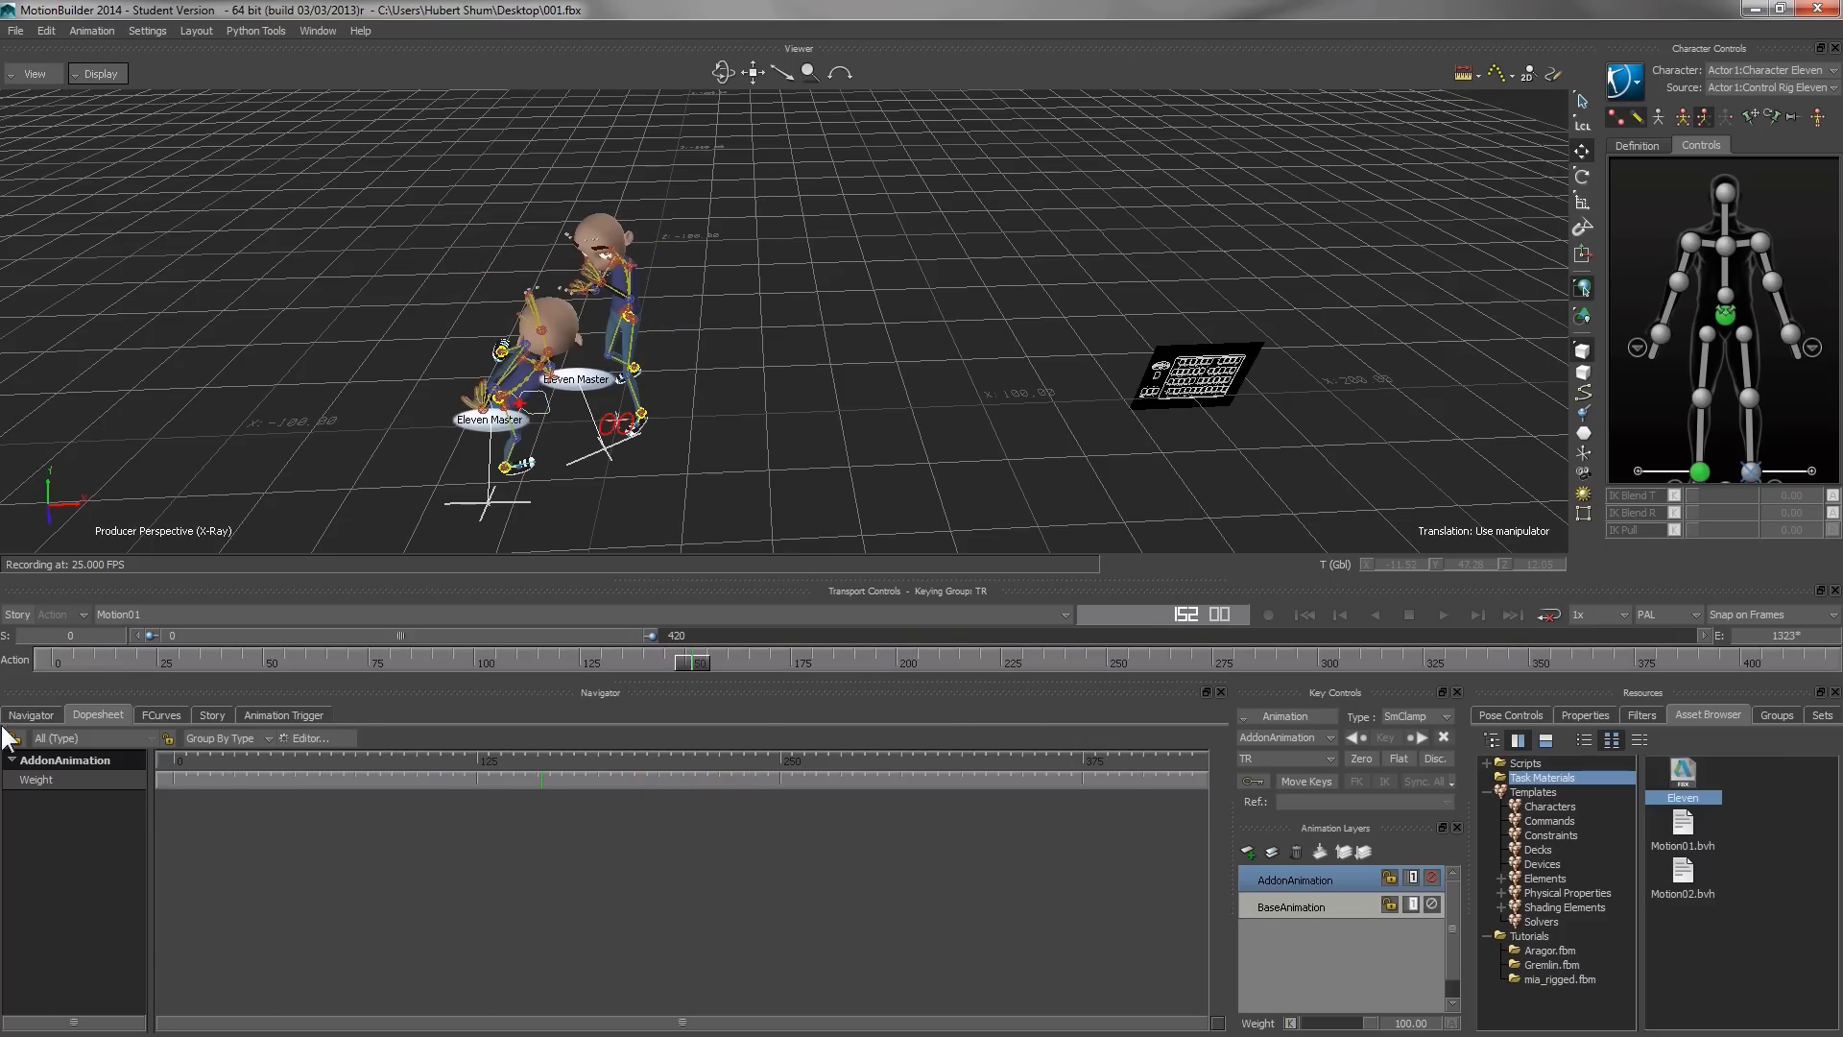
{"action": "left_click", "coordinate": [29, 715]}
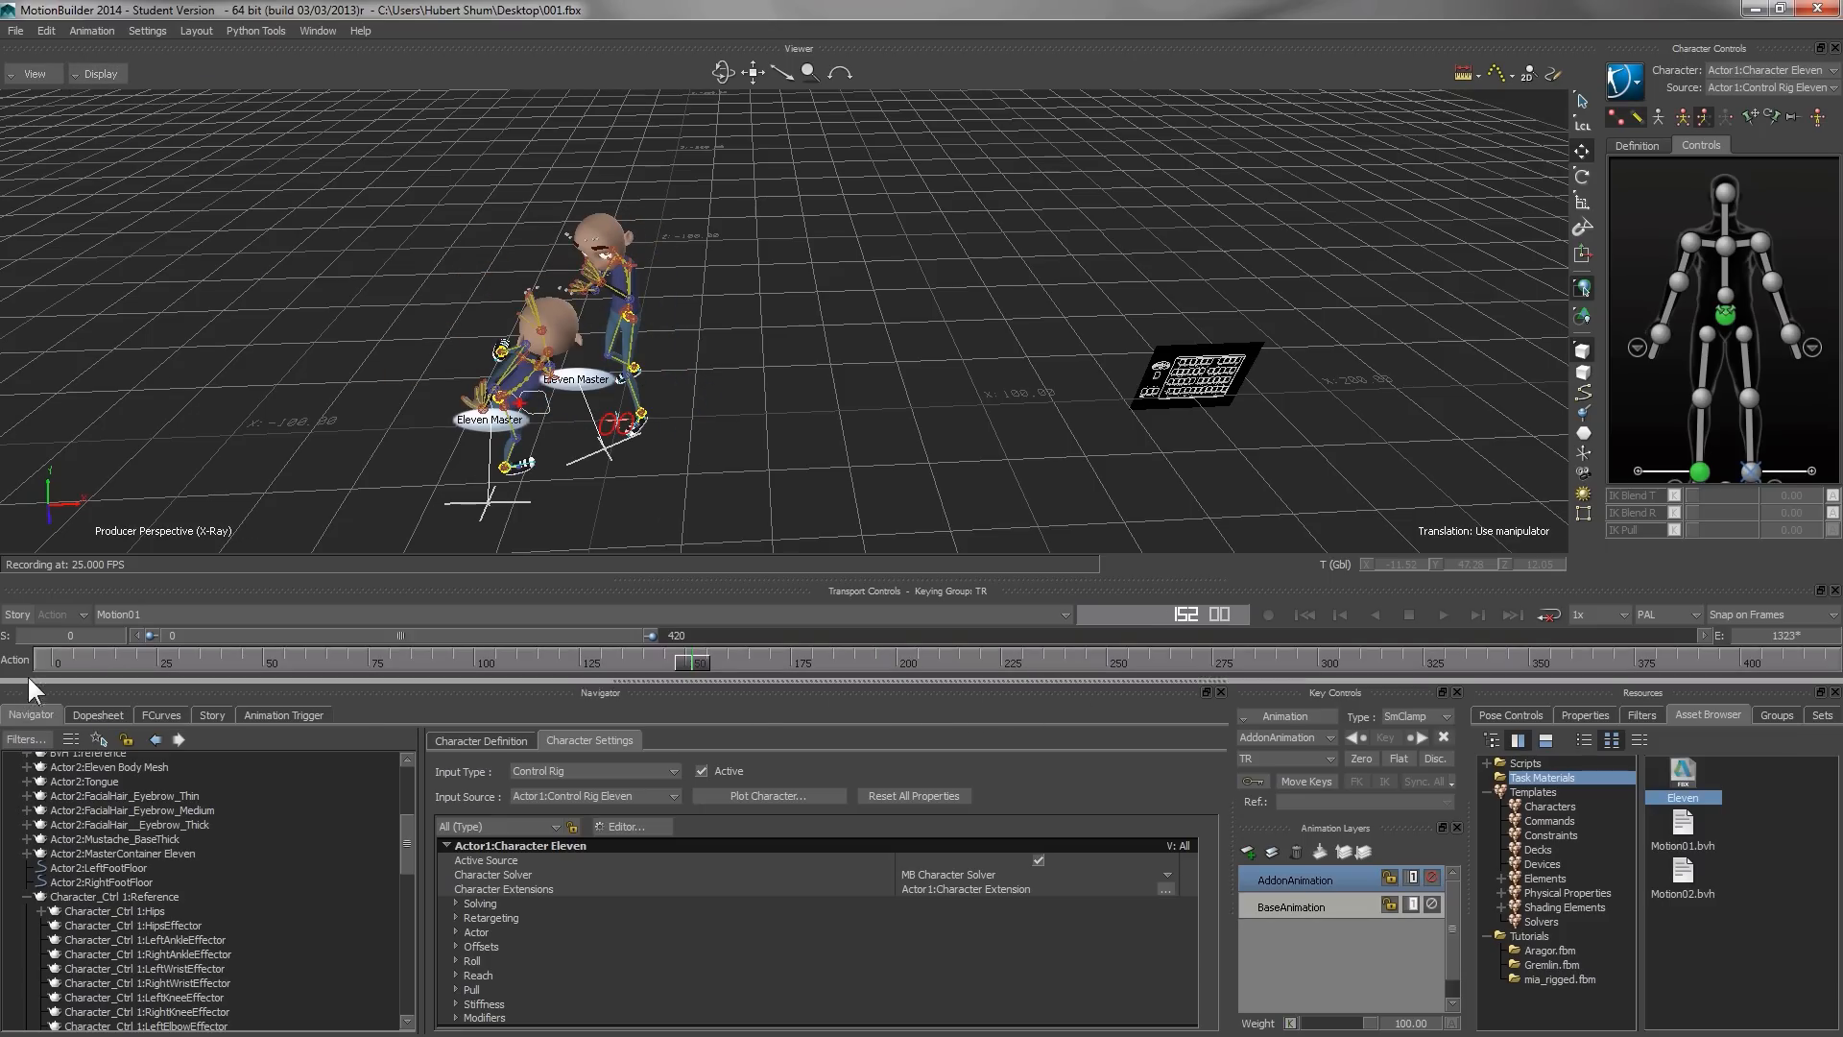
- Plot Actor1's Eleven character animation from its control rig to the skeleton, keeping the offered plot options
{"action": "left_click", "coordinate": [1781, 72]}
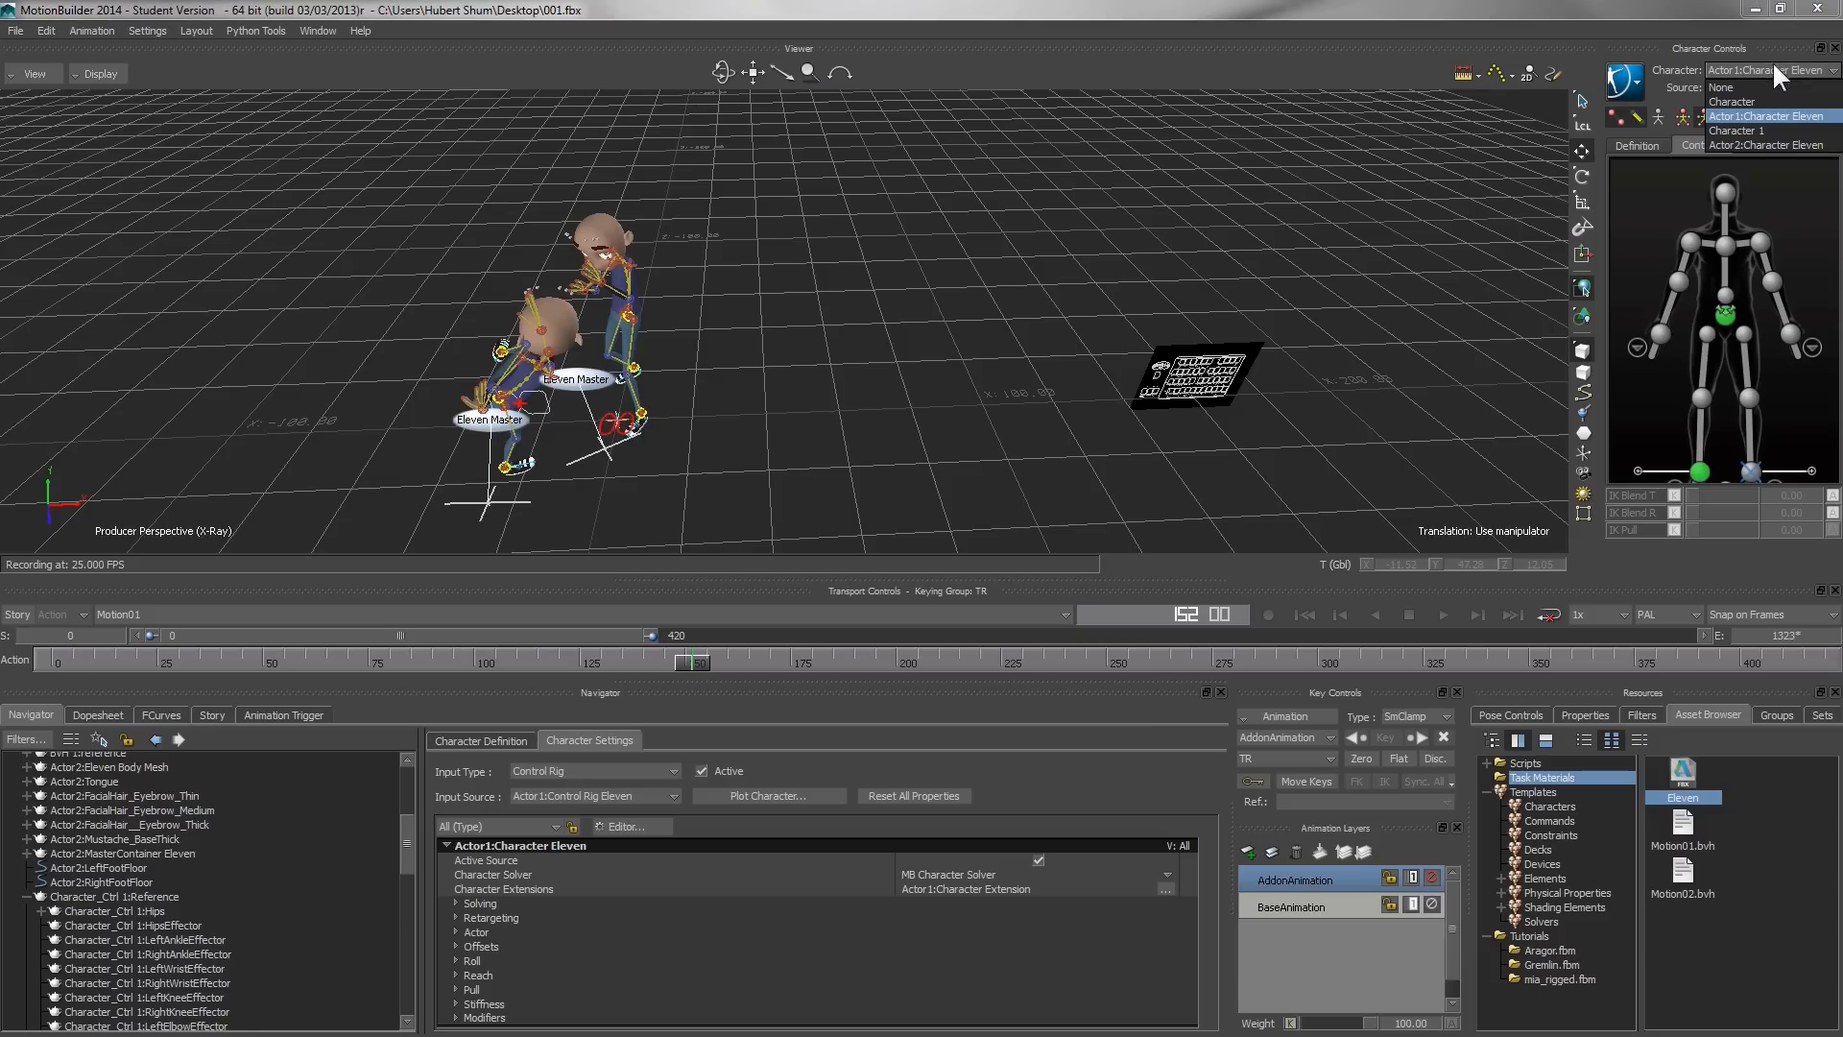
{"action": "left_click", "coordinate": [1718, 116]}
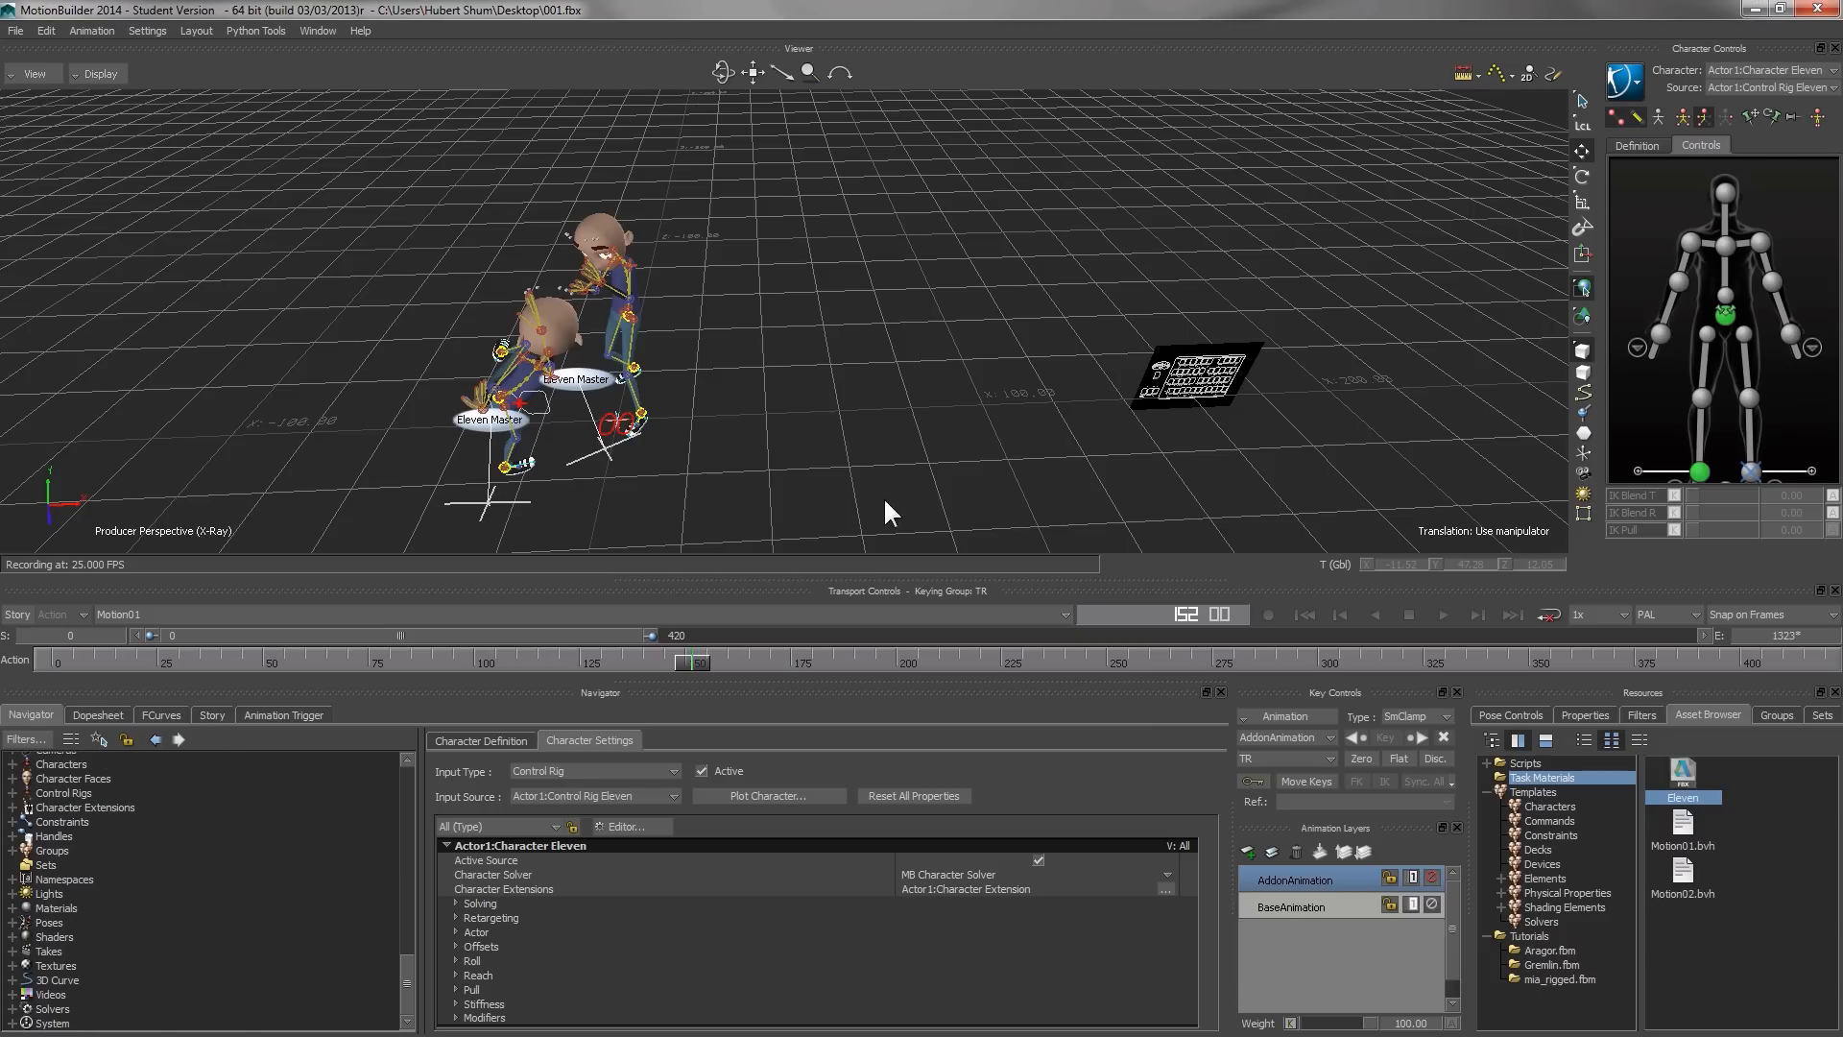
{"action": "left_click", "coordinate": [768, 795]}
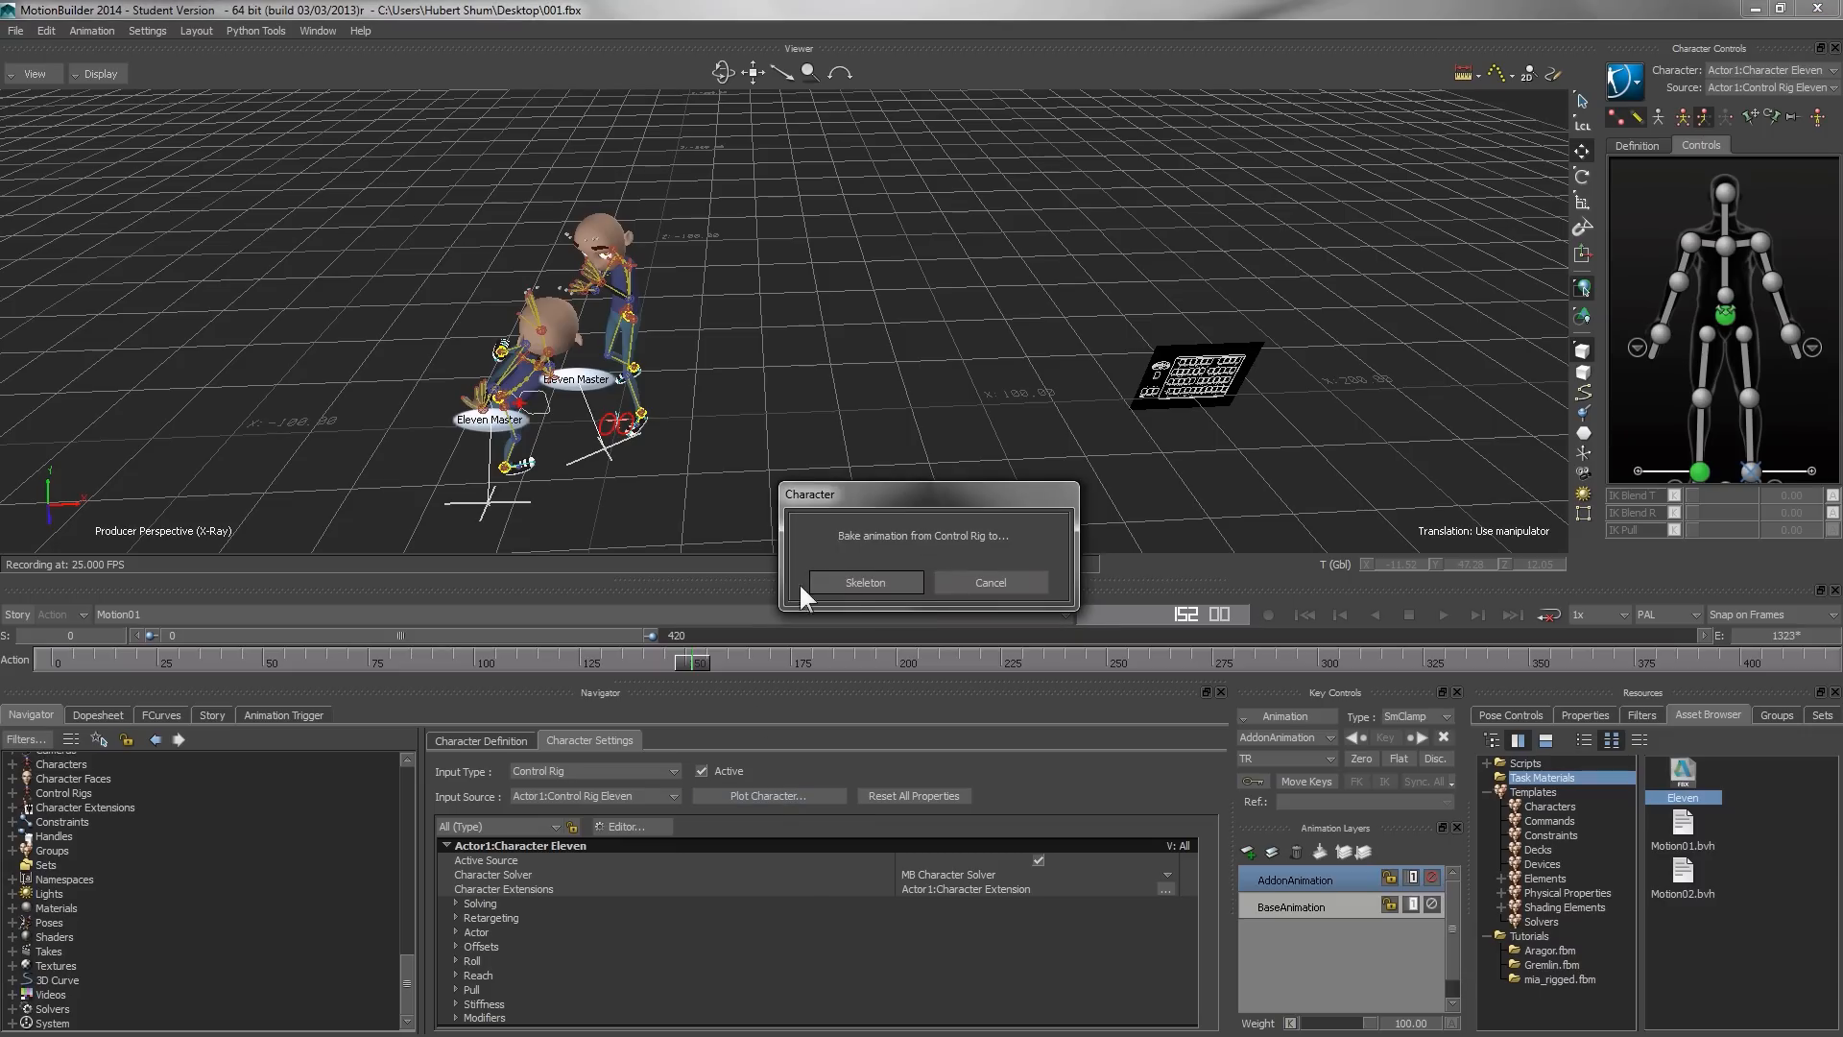
{"action": "left_click", "coordinate": [868, 581]}
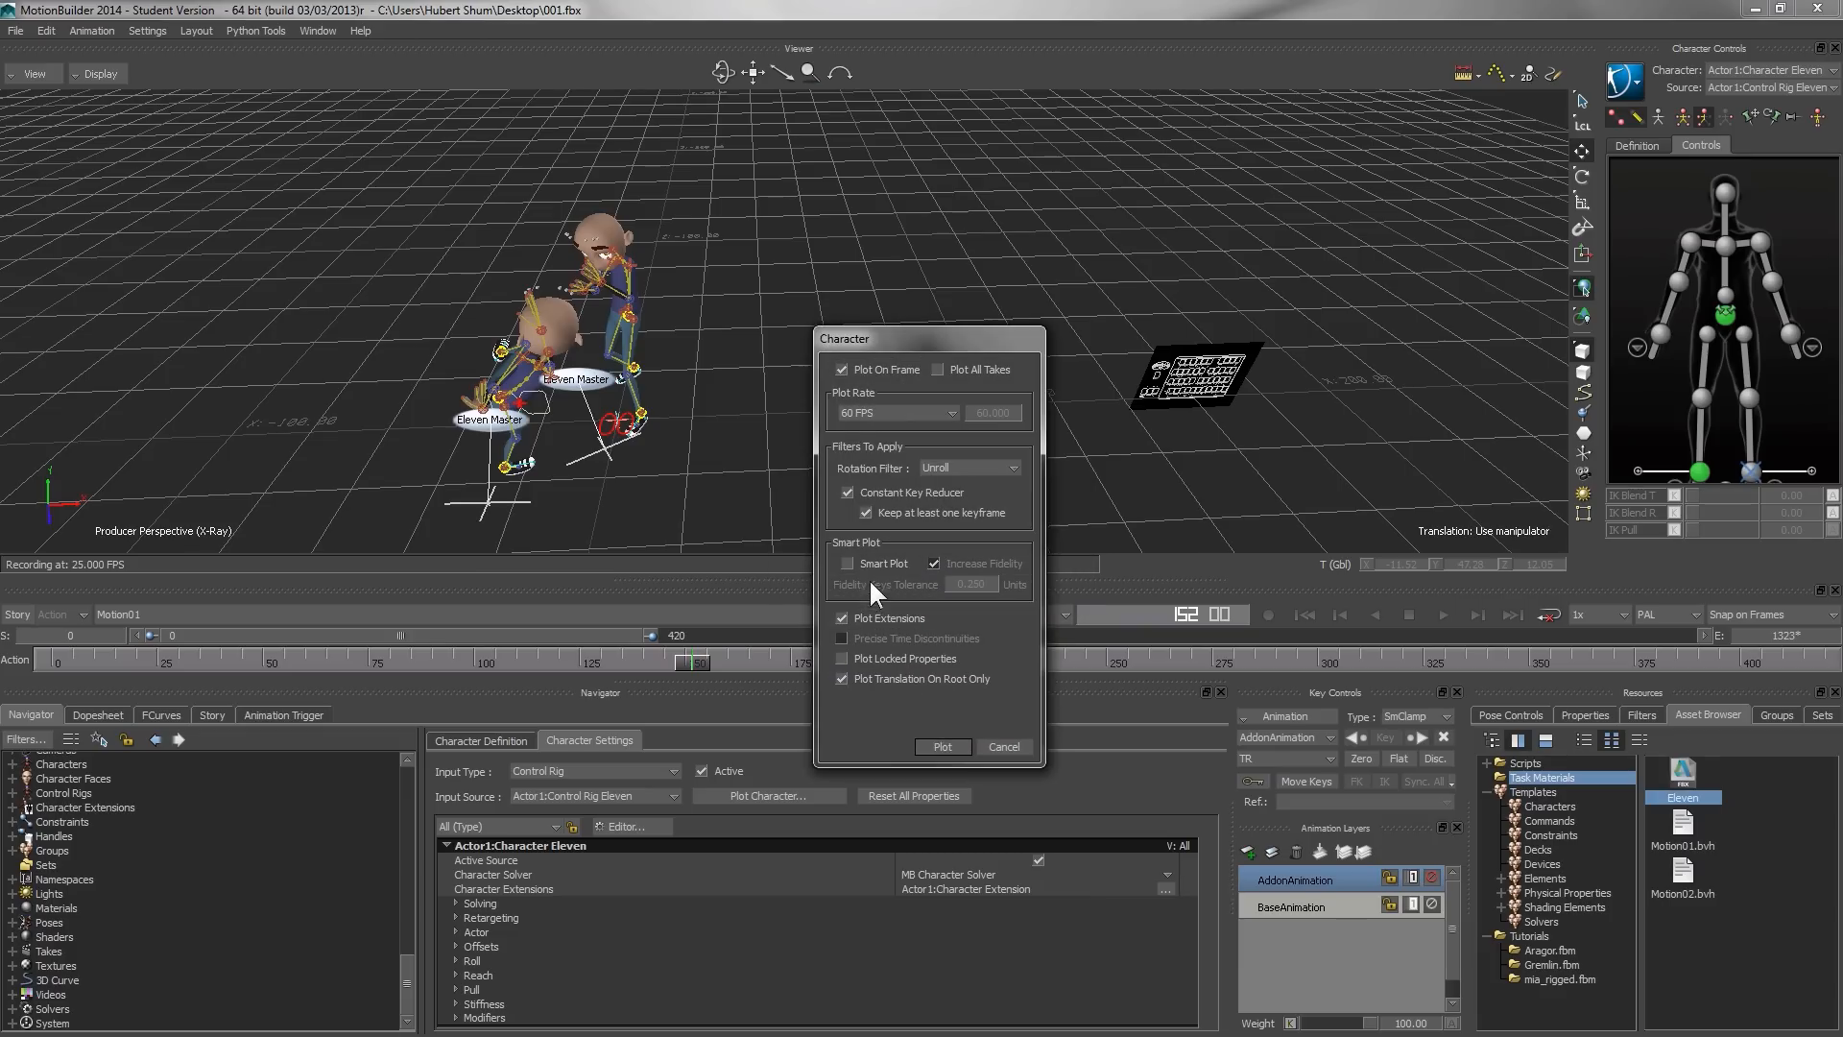
{"action": "left_click", "coordinate": [941, 746]}
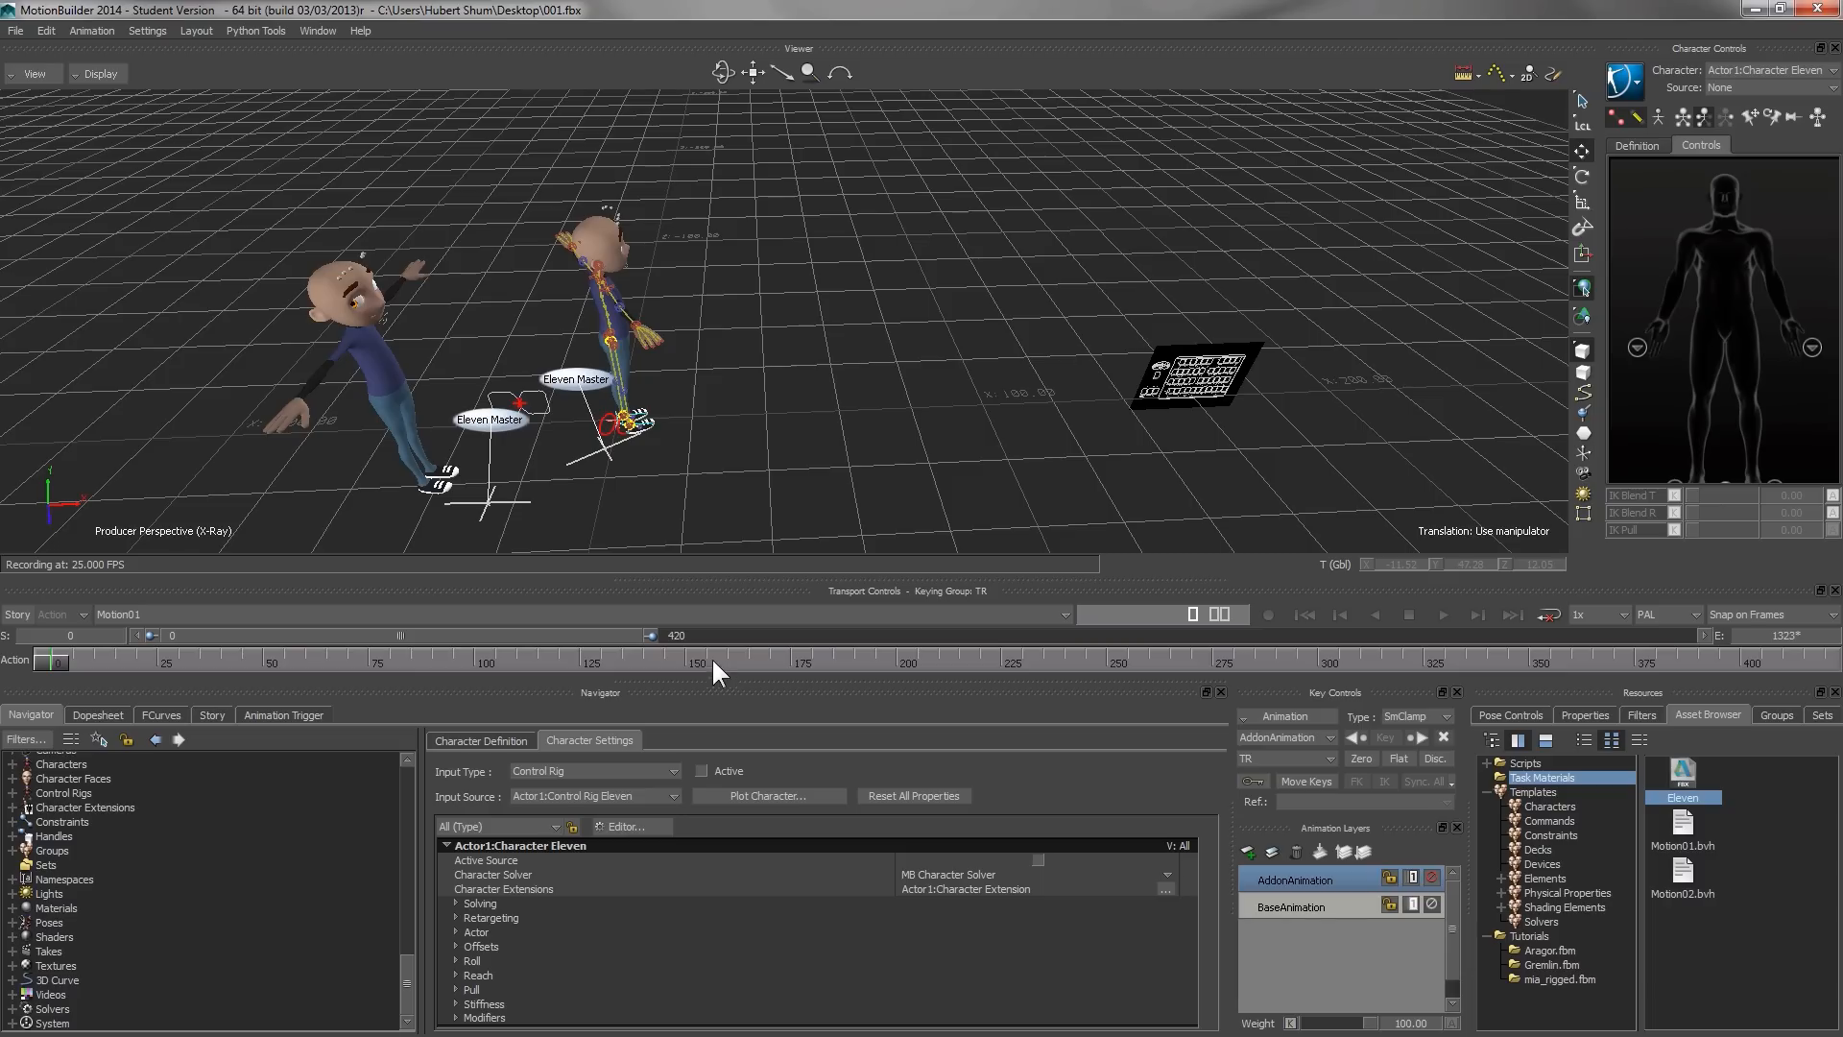
{"action": "mouse_move", "coordinate": [55, 664]}
{"action": "left_mouse_down"}
{"action": "mouse_move", "coordinate": [630, 711]}
{"action": "mouse_move", "coordinate": [55, 672]}
{"action": "left_mouse_up"}
- Make Actor2's Eleven the current character and bake its control rig animation to the skeleton with the same plot options
{"action": "left_click", "coordinate": [1754, 72]}
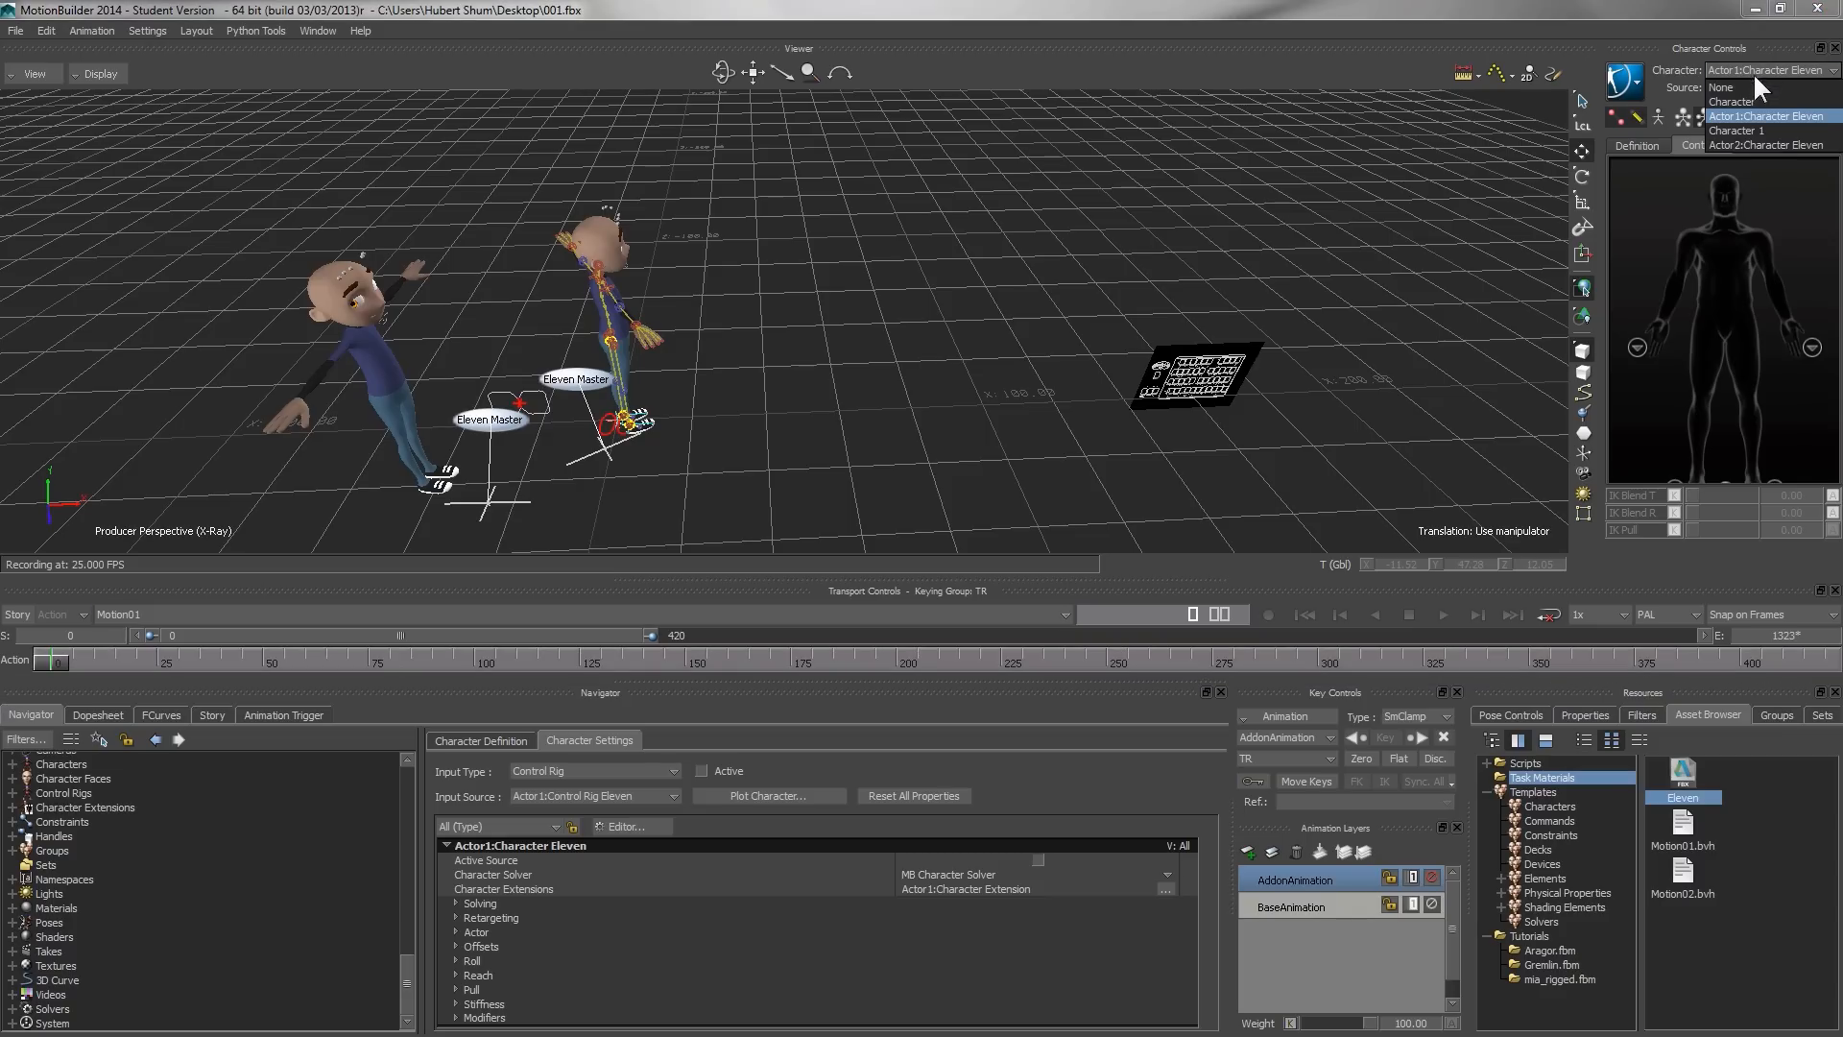
{"action": "left_click", "coordinate": [1726, 144]}
{"action": "left_click", "coordinate": [762, 796]}
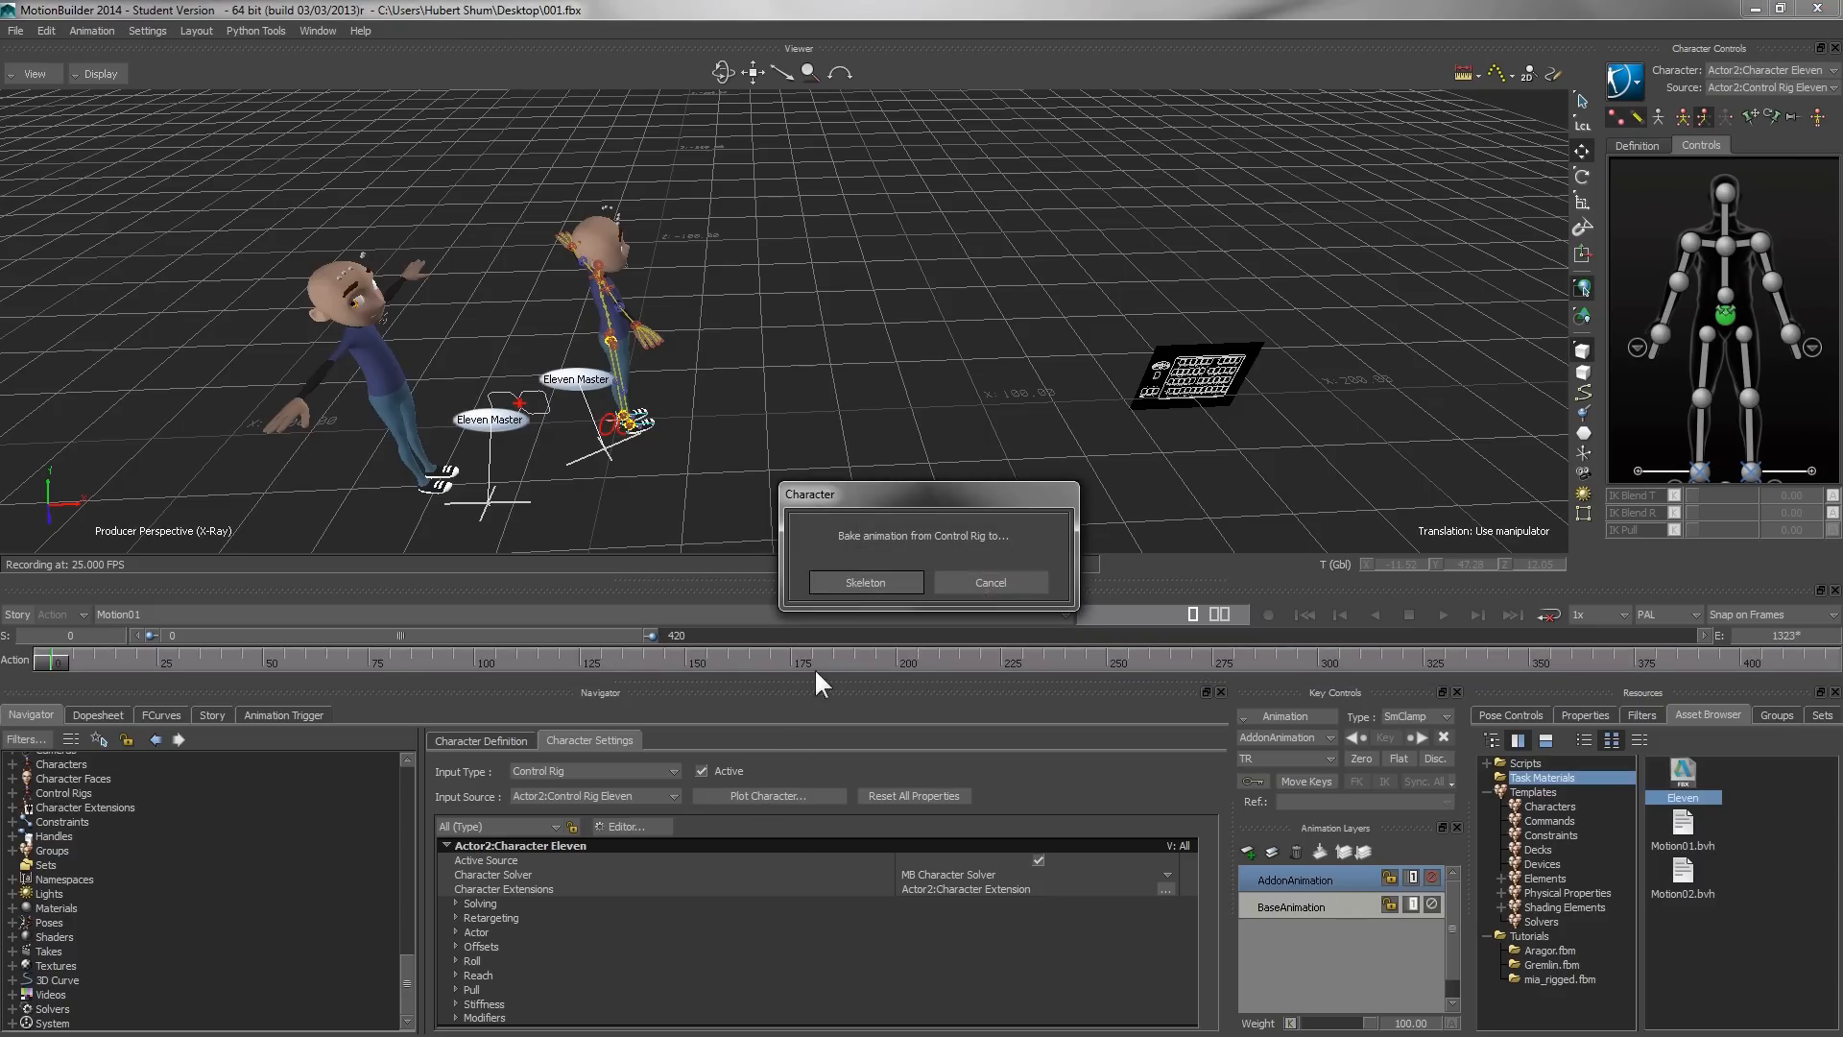
{"action": "left_click", "coordinate": [859, 574]}
{"action": "left_click", "coordinate": [938, 748]}
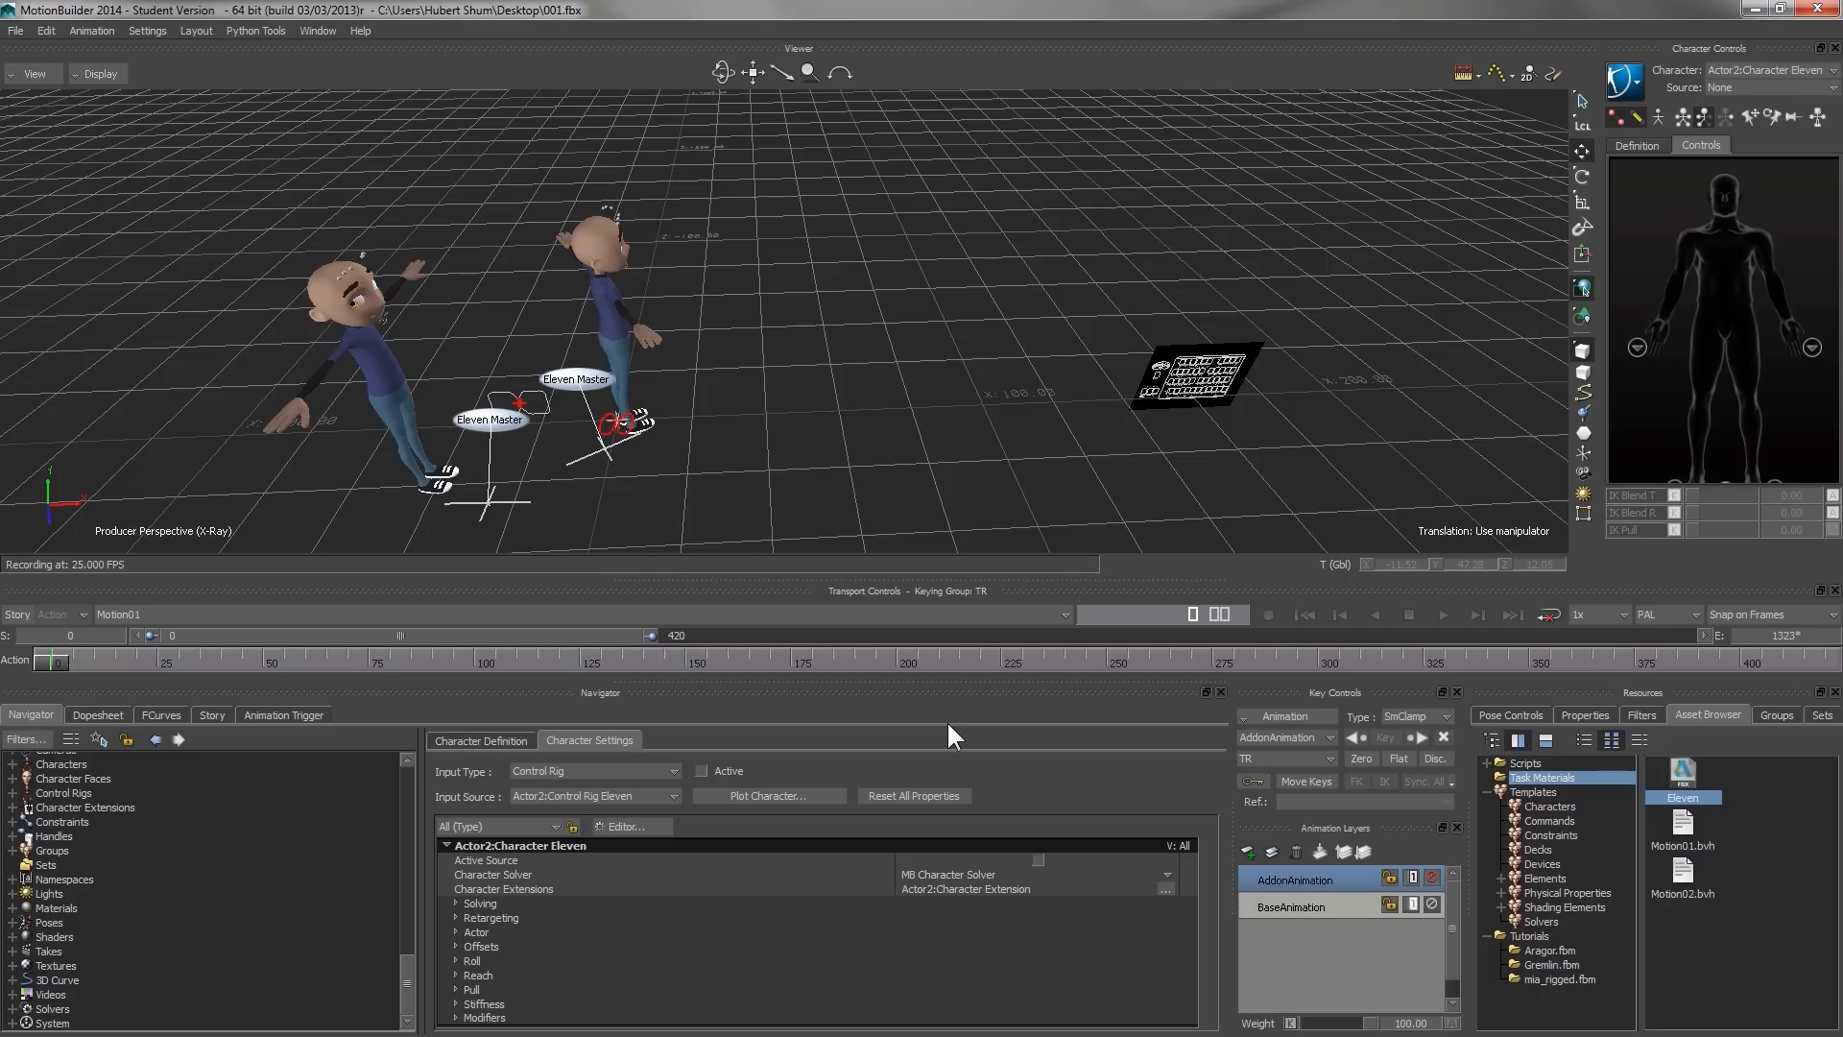
- Scrub and play the fight to check both characters' baked skeleton animation
{"action": "left_click_drag", "start_coordinate": [46, 661], "coordinate": [740, 753]}
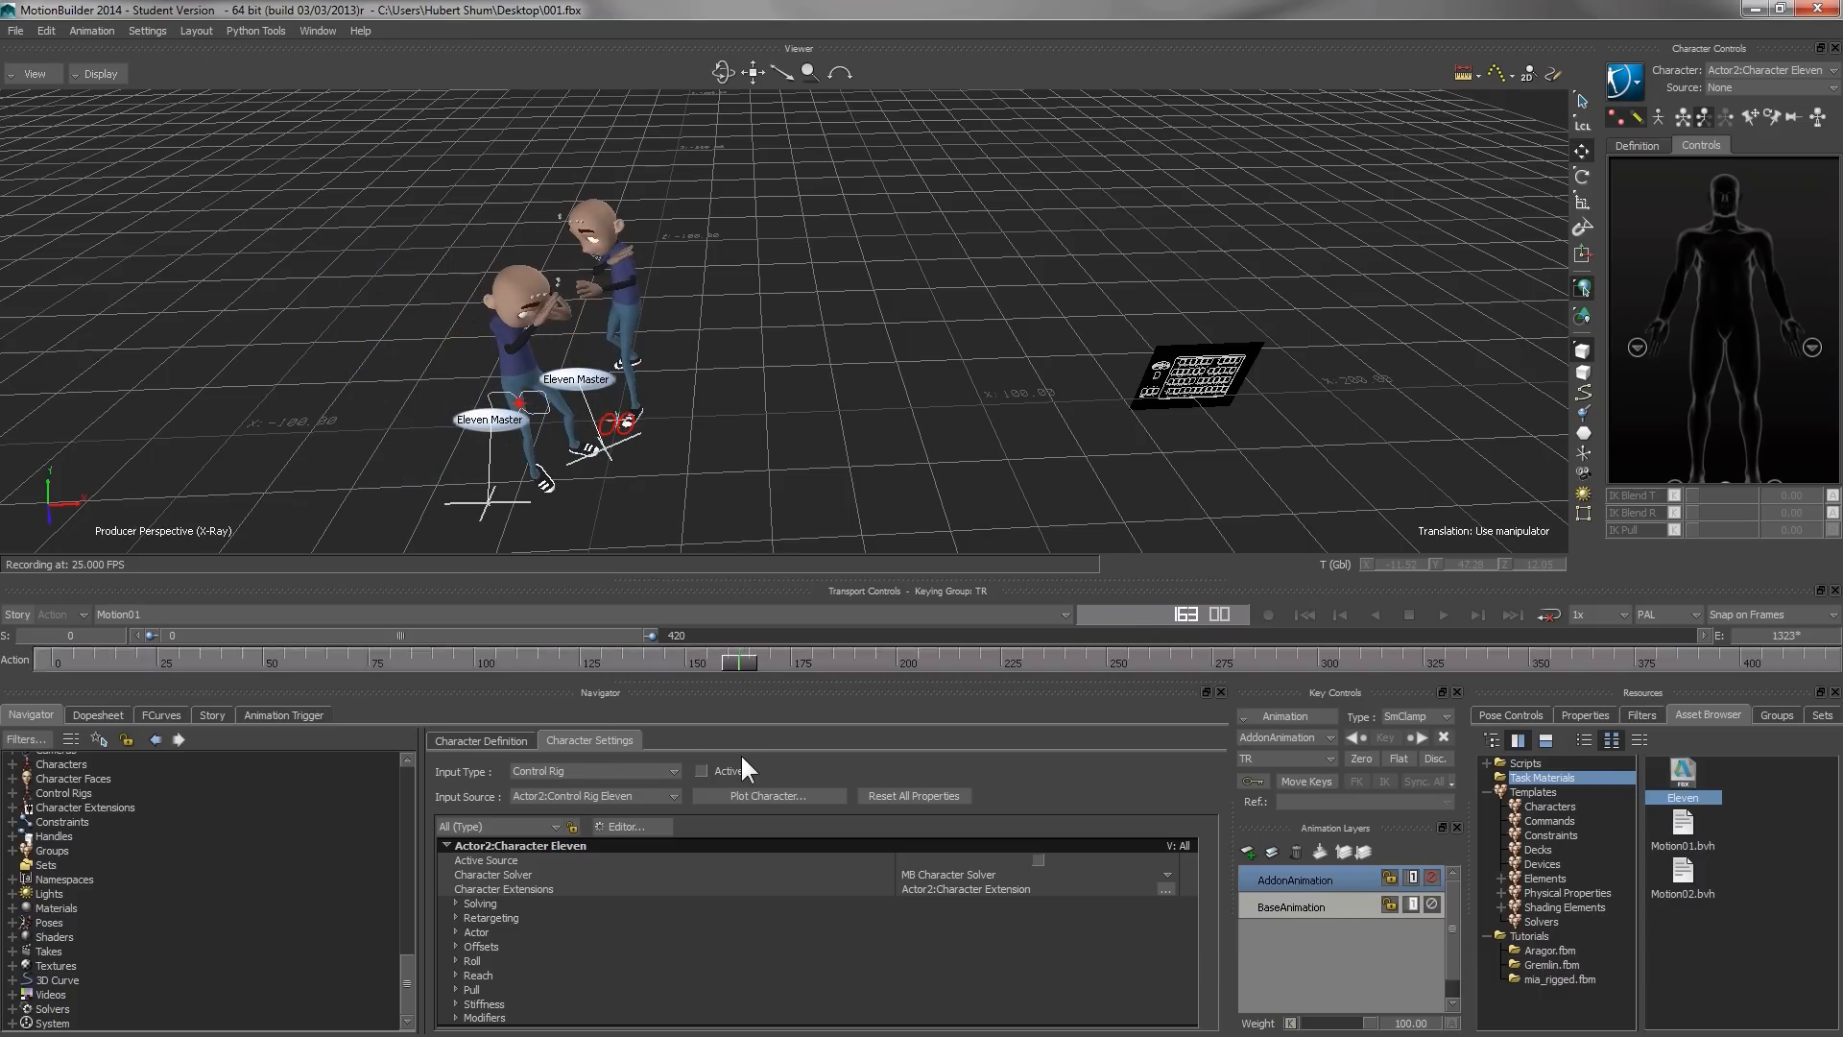
{"action": "left_click", "coordinate": [1440, 614]}
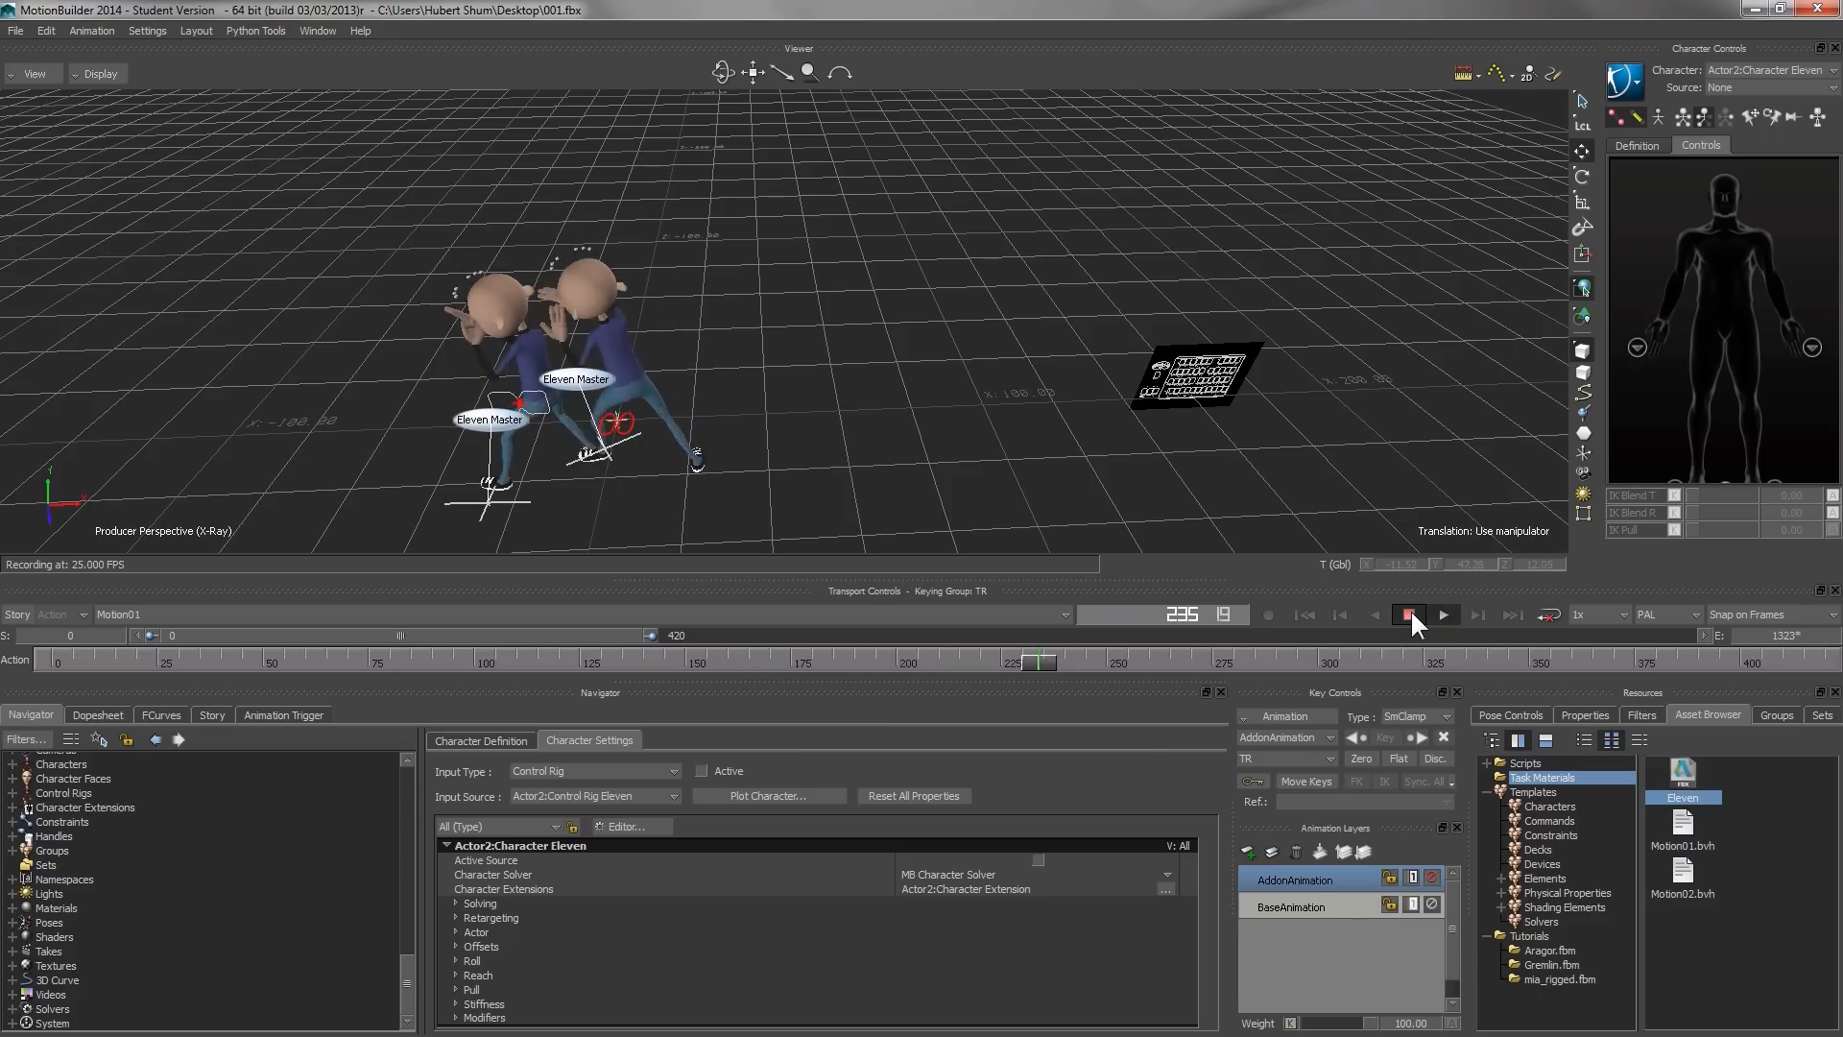
{"action": "left_click", "coordinate": [1408, 615]}
{"action": "left_click_drag", "start_coordinate": [1079, 663], "coordinate": [1056, 664]}
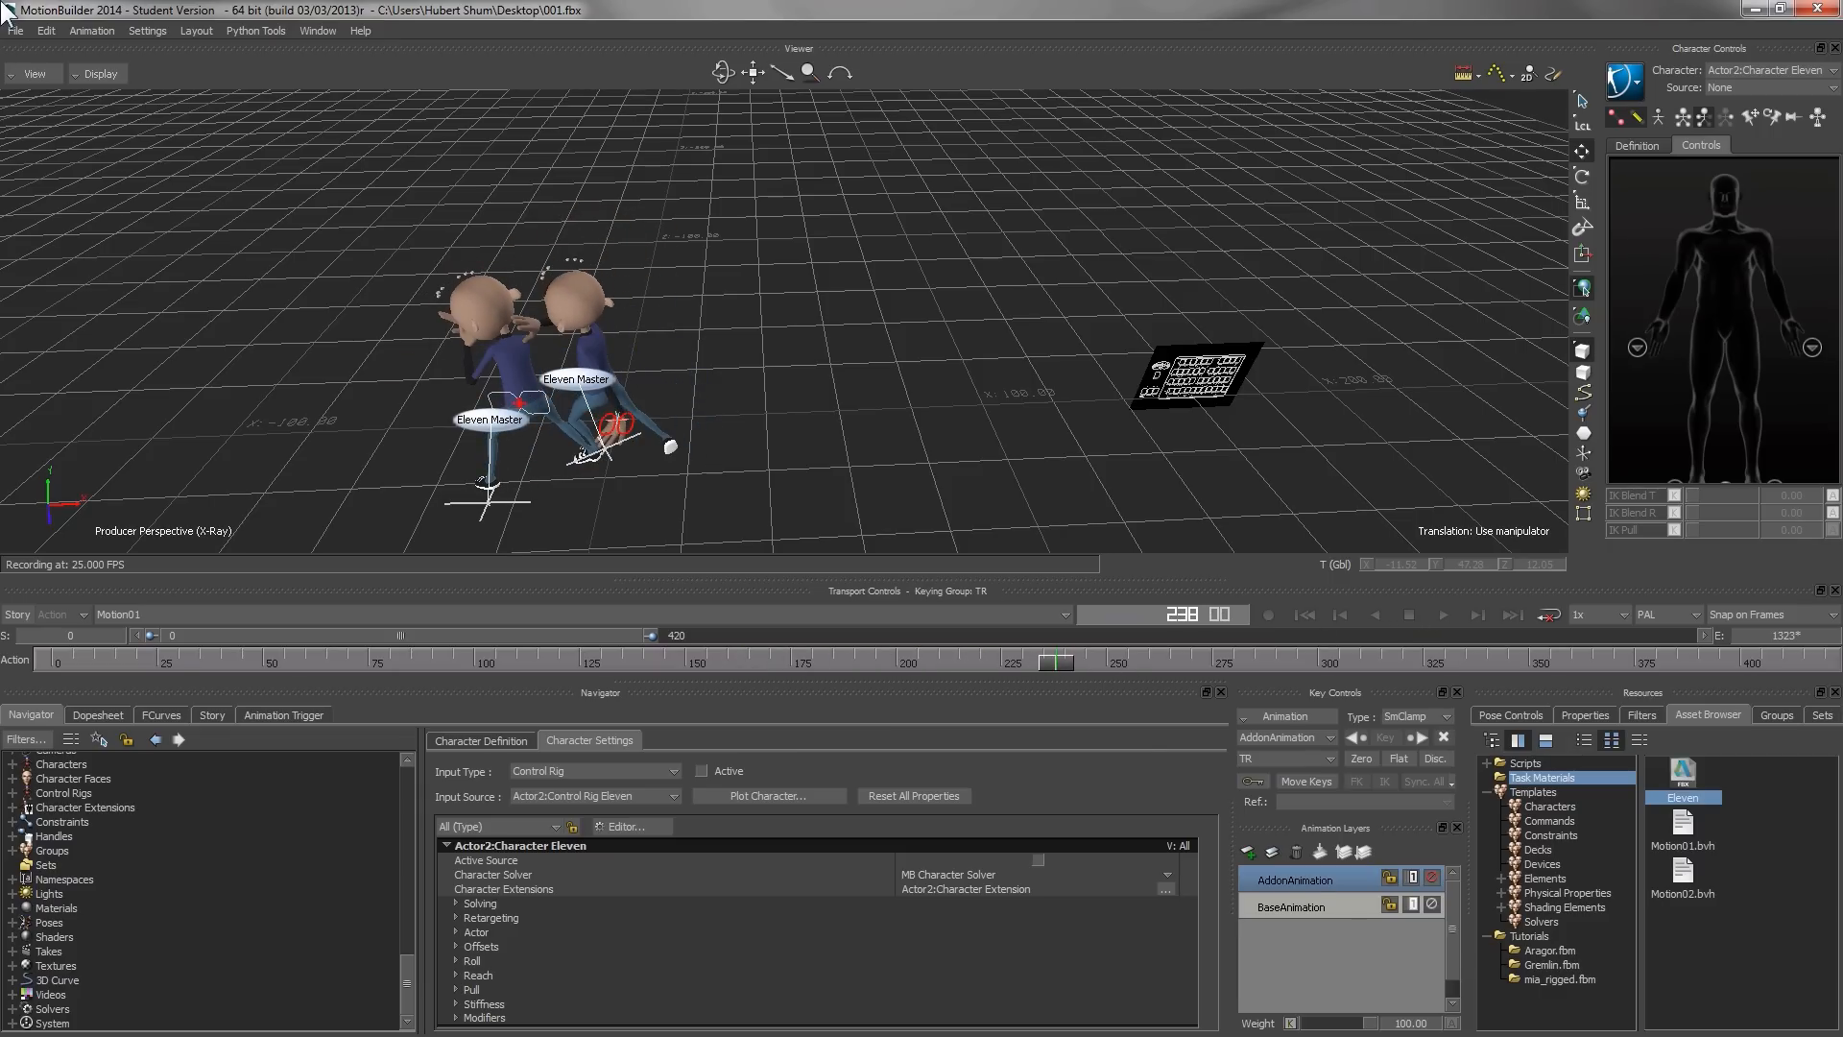